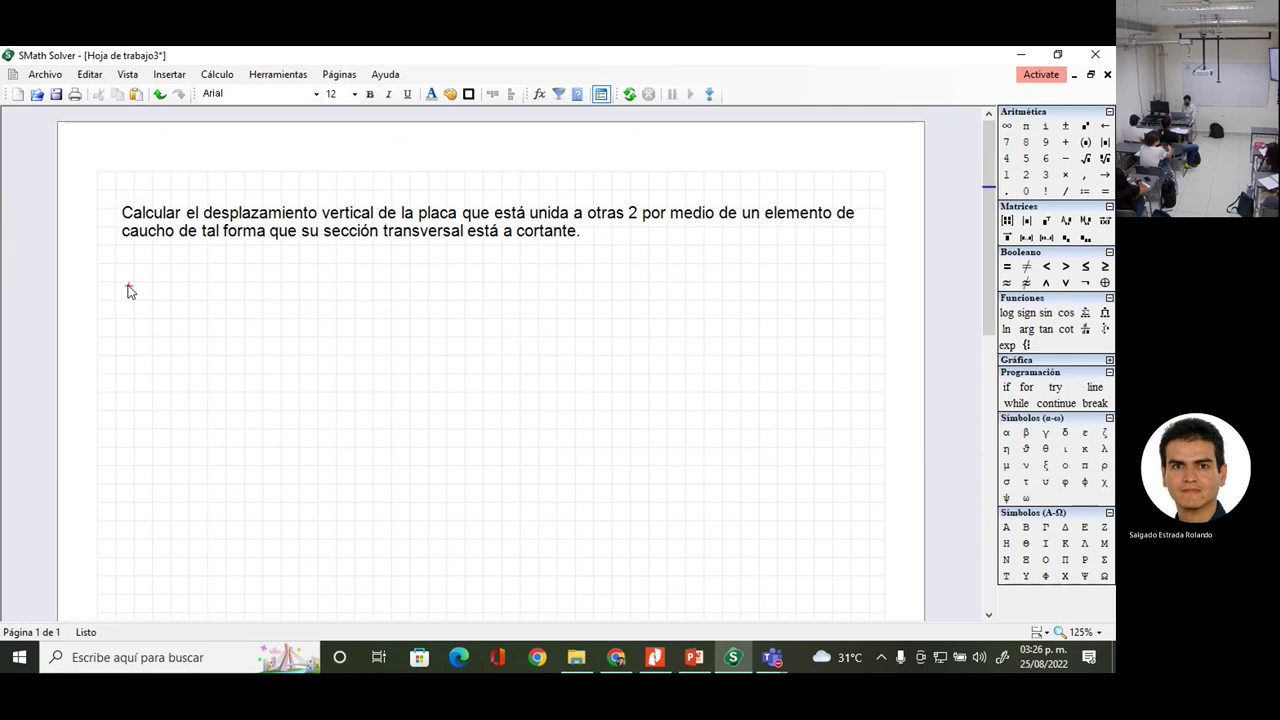
- Set the whole problem statement in Arial Rounded MT Bold and place the insertion point on the empty grid just below it
click(143, 213)
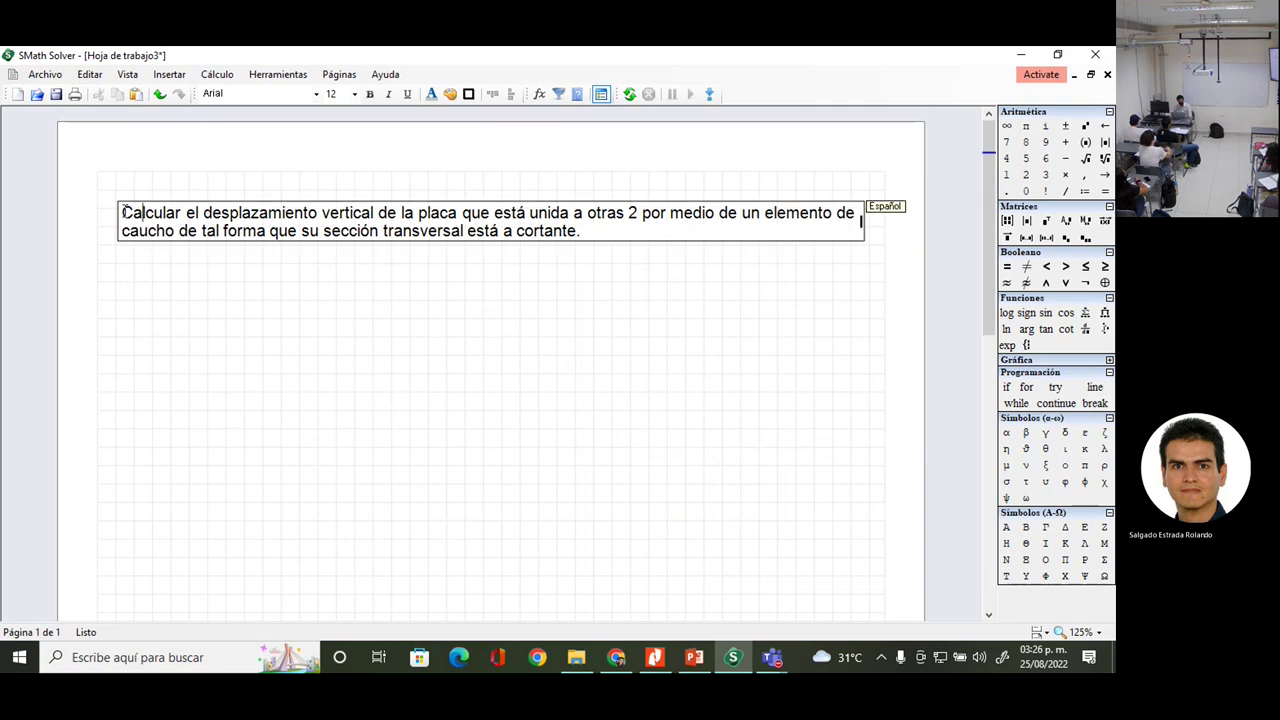
drag(122, 212, 580, 232)
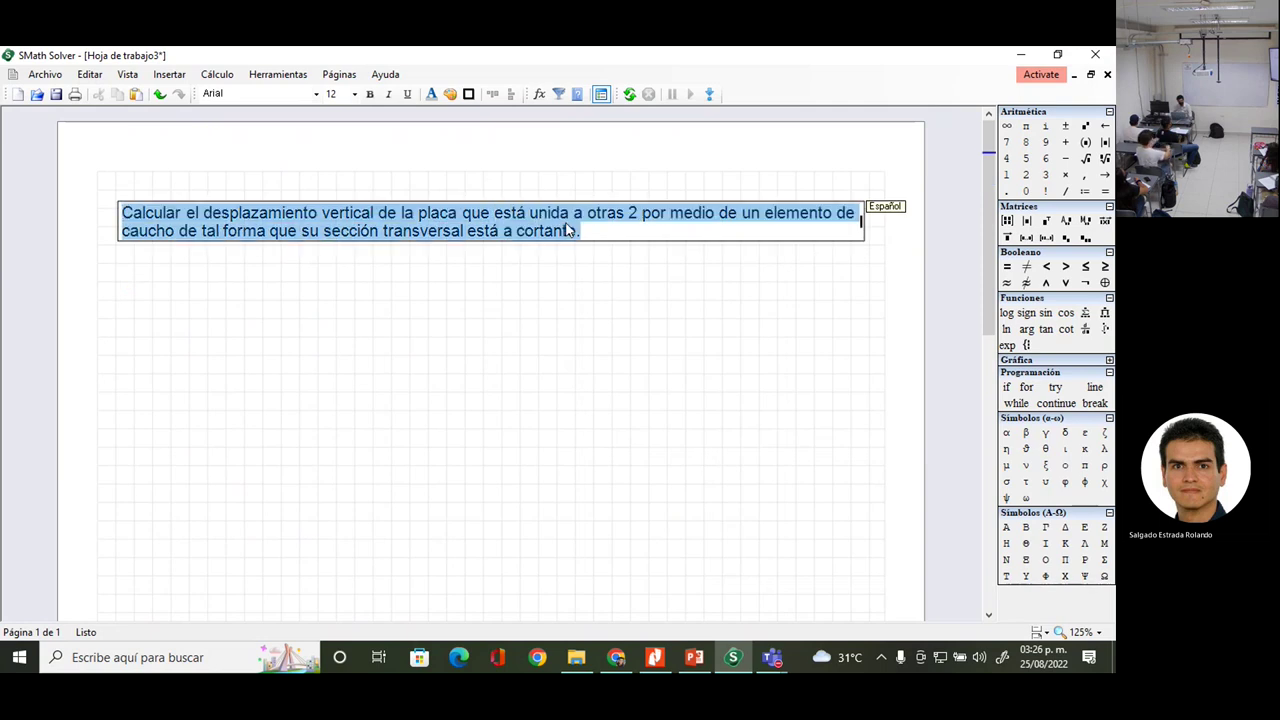
click(238, 95)
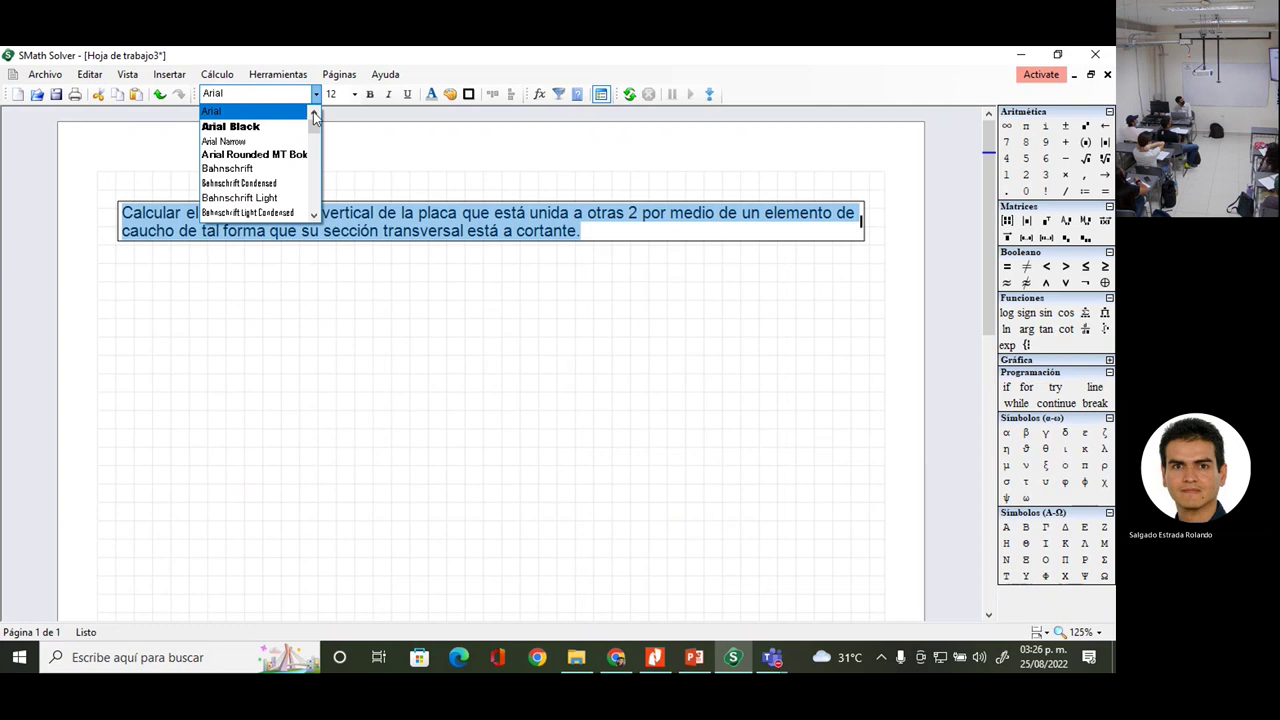
click(223, 112)
click(265, 92)
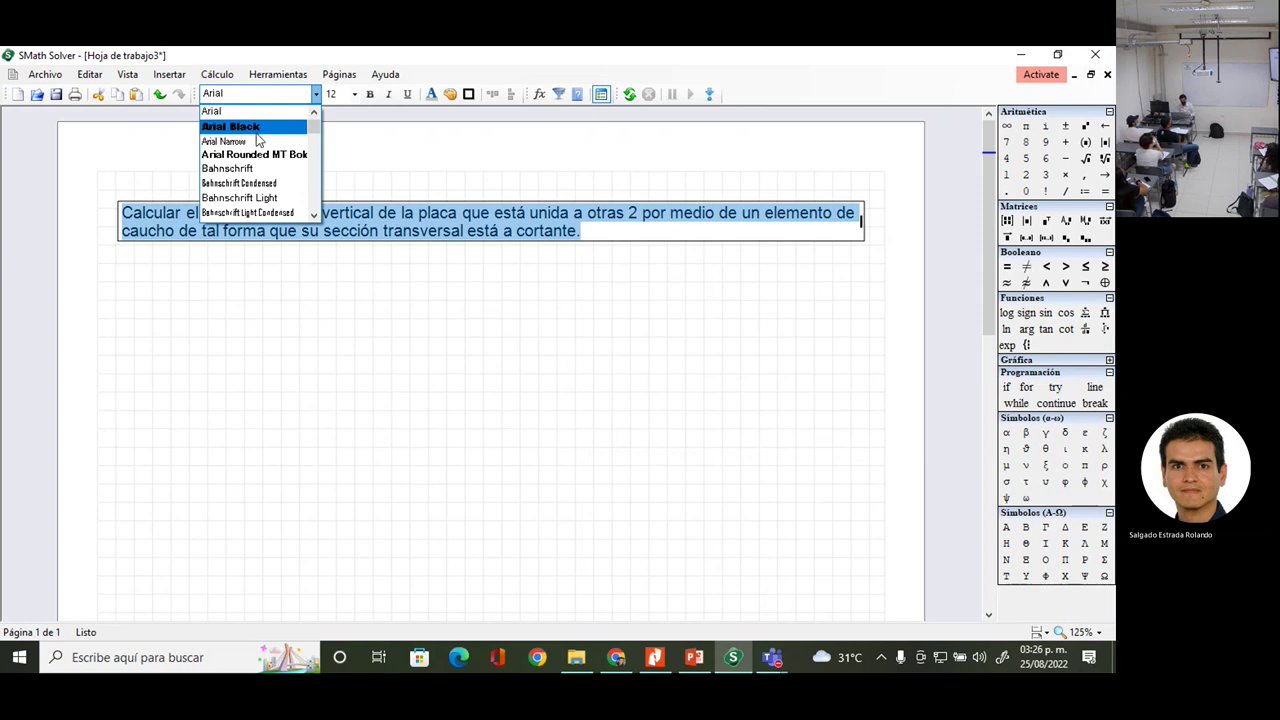
click(250, 129)
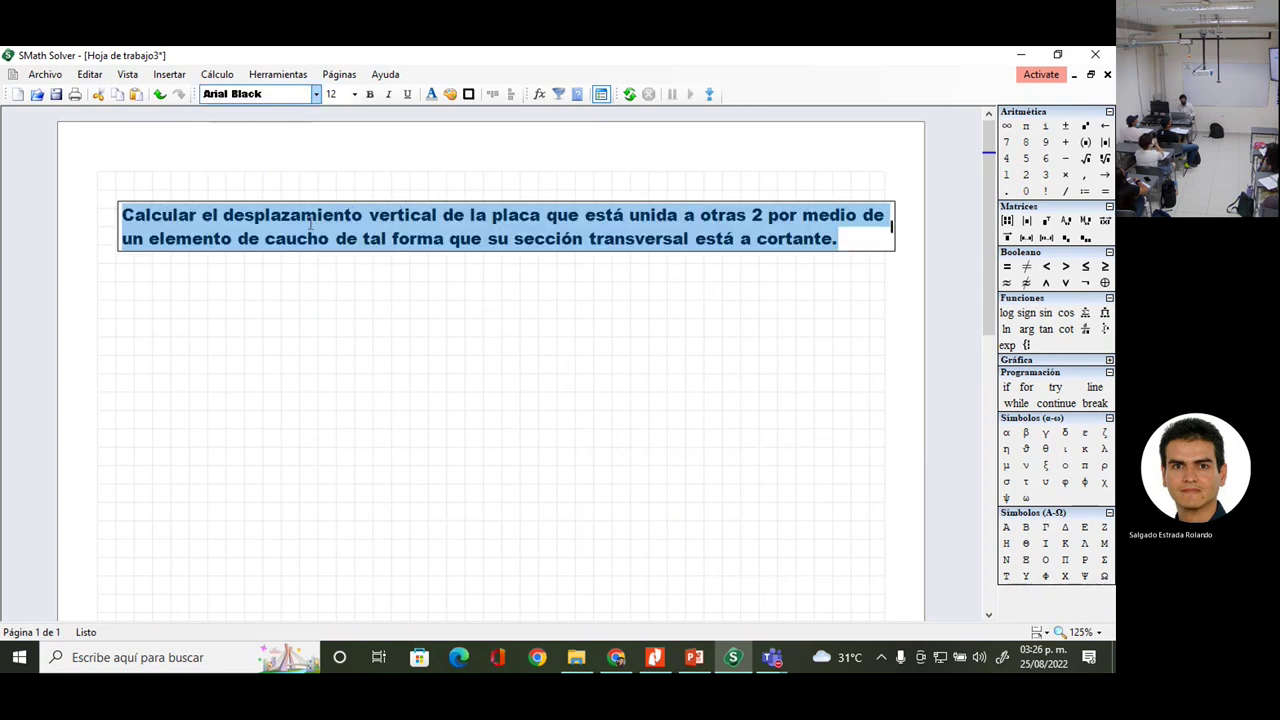
click(315, 93)
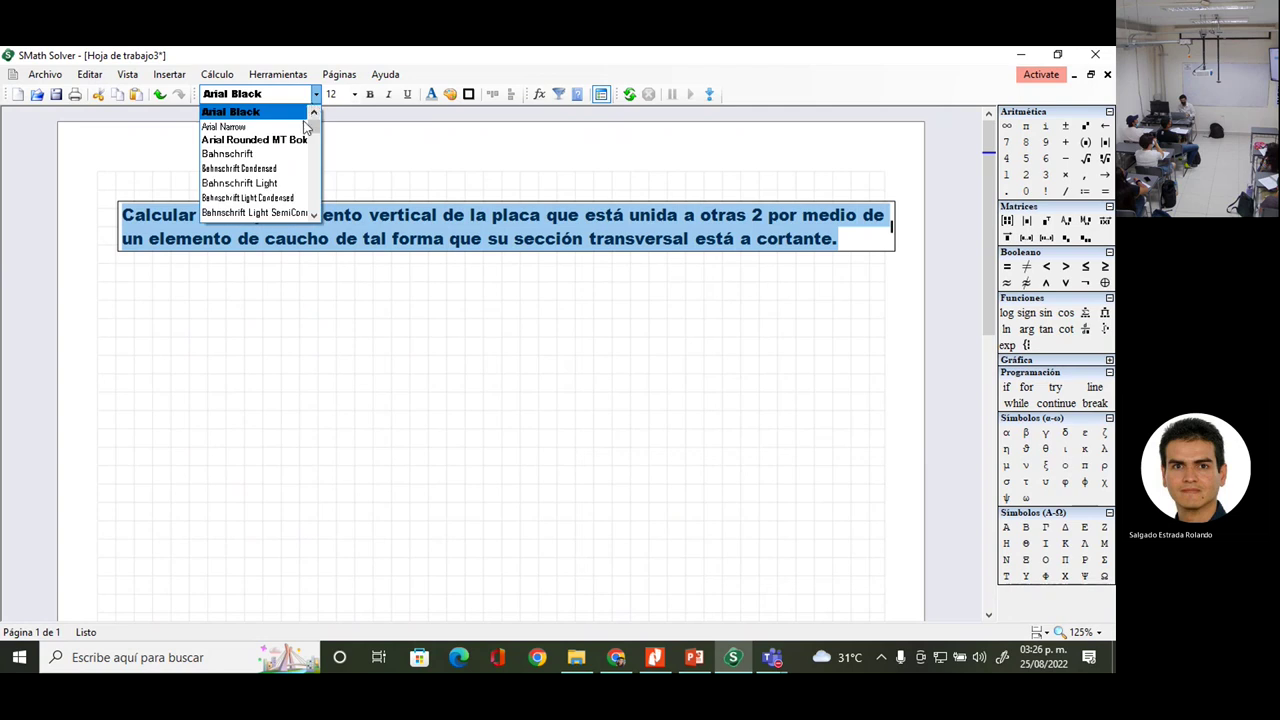
click(262, 141)
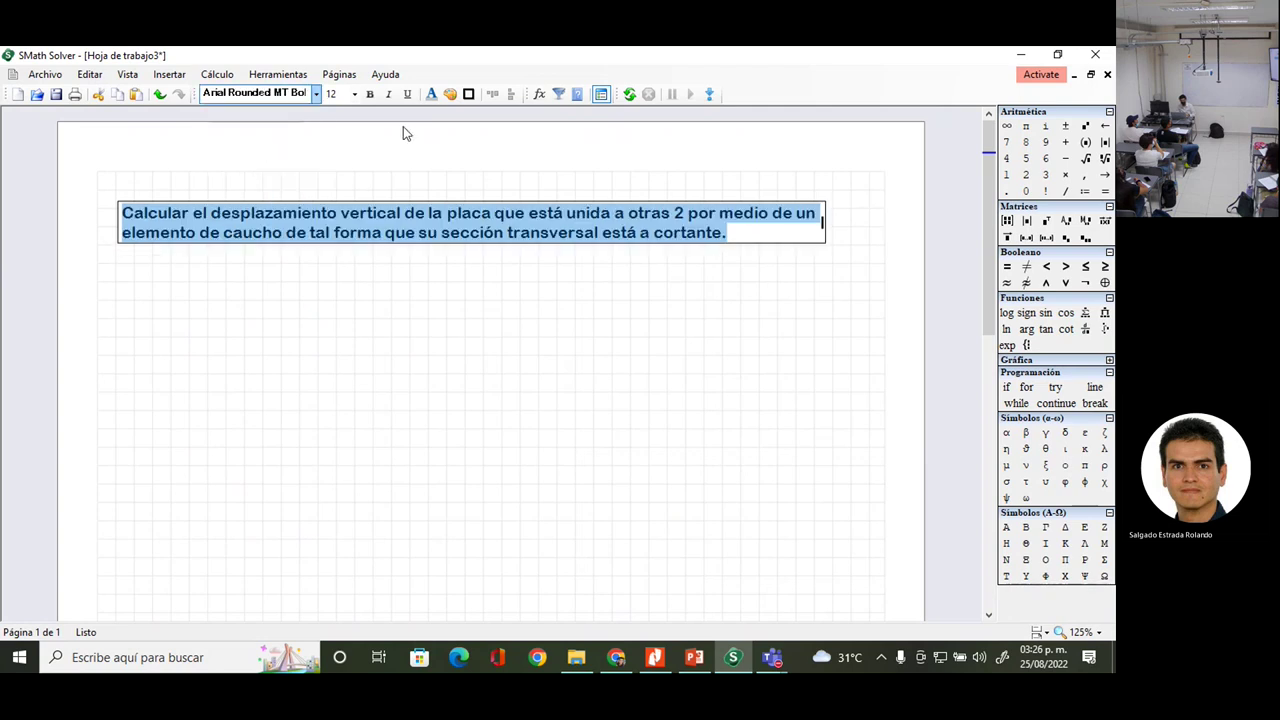
click(193, 354)
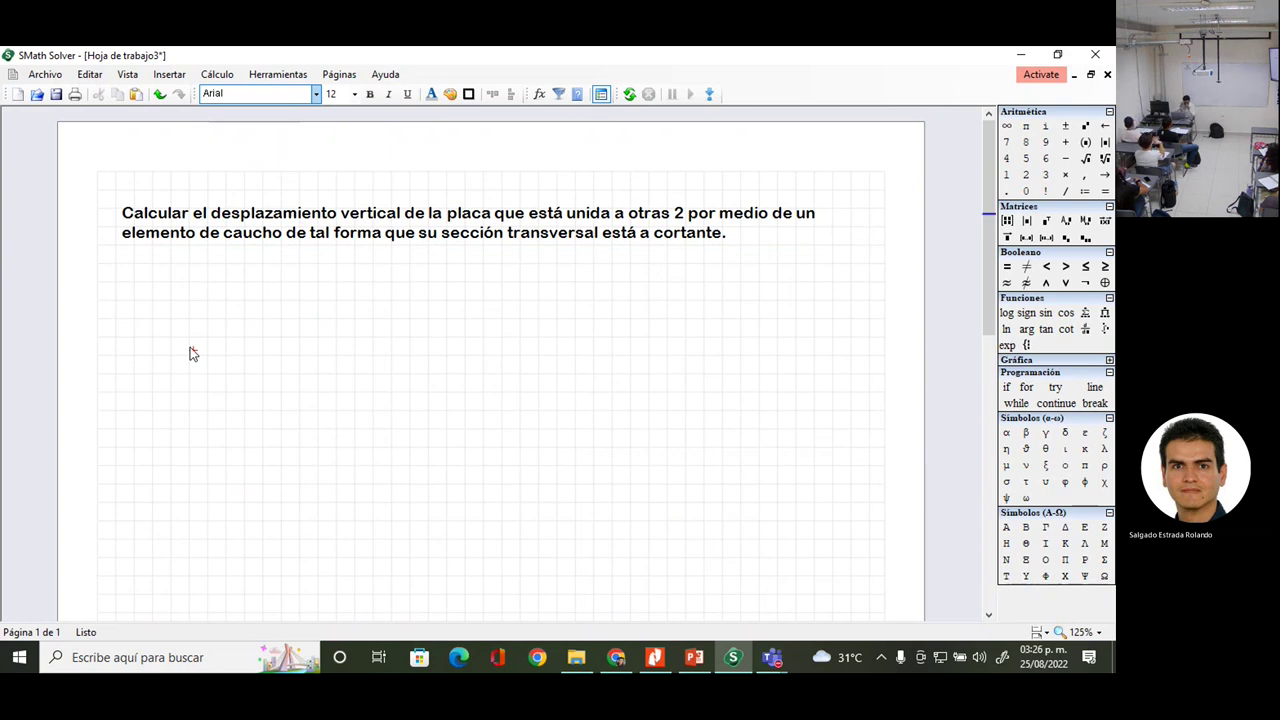
click(138, 295)
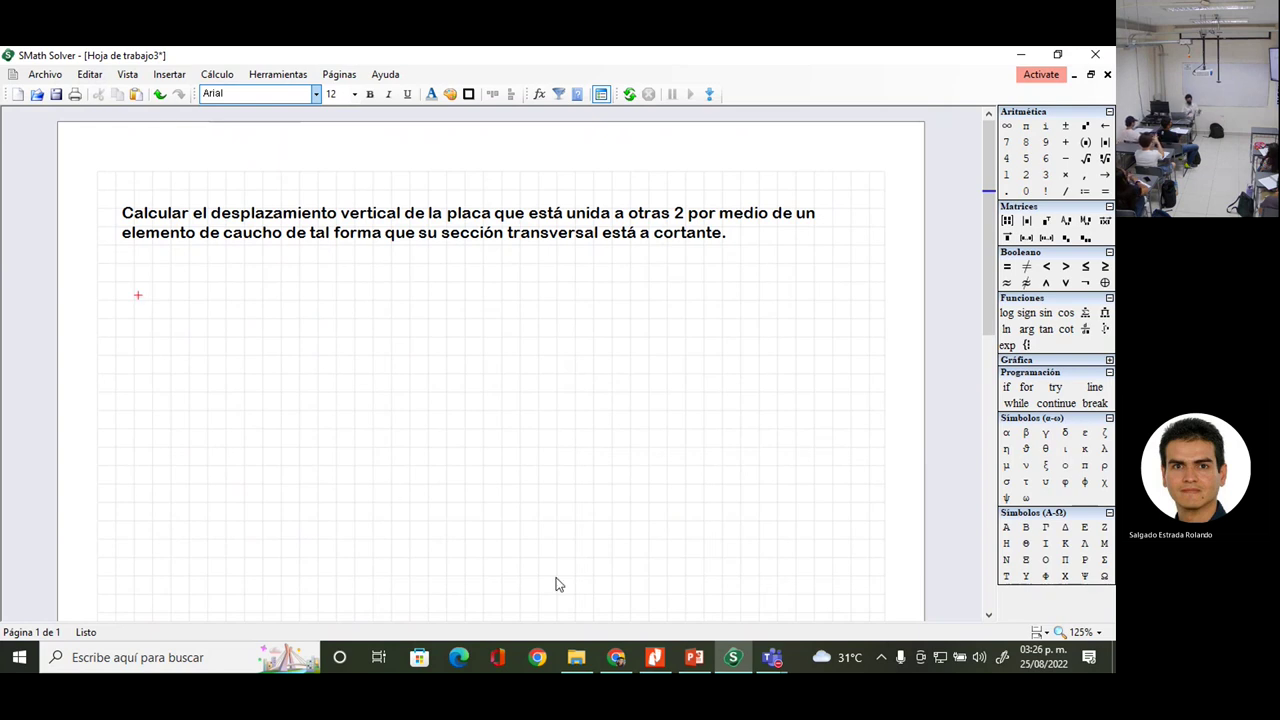
- Search the computer for Inkscape and launch it
click(18, 659)
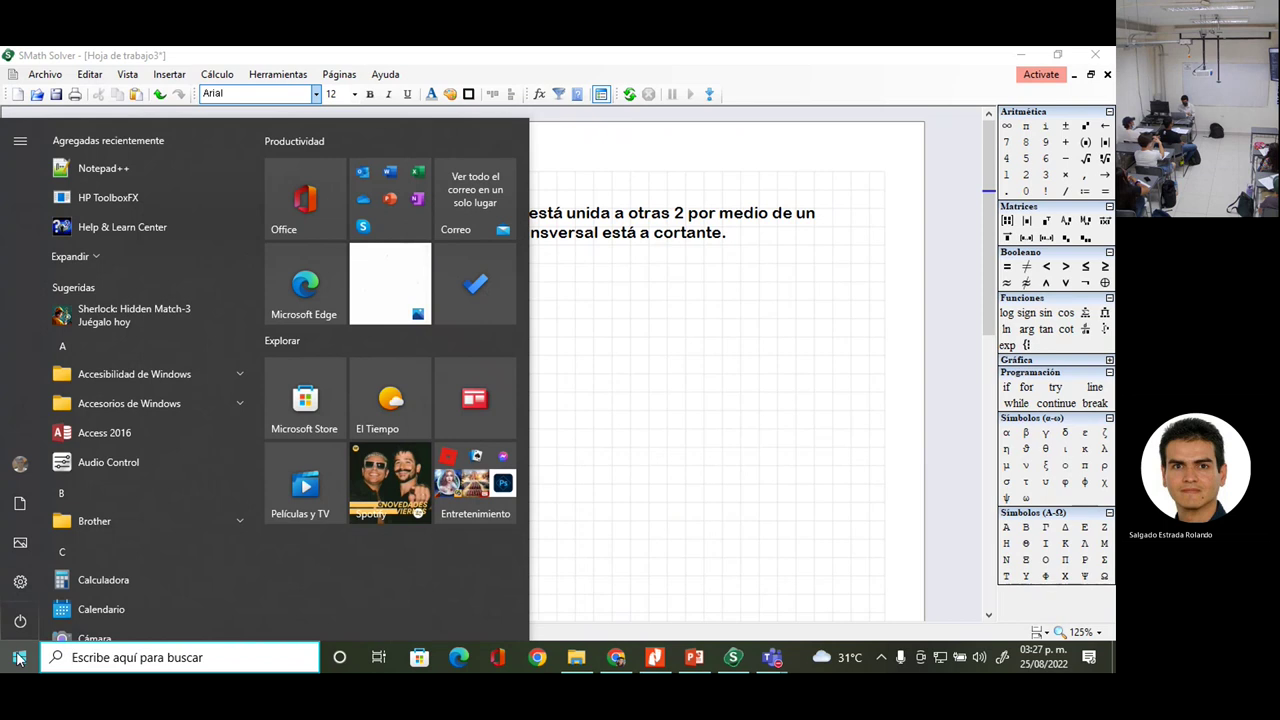
text(inks)
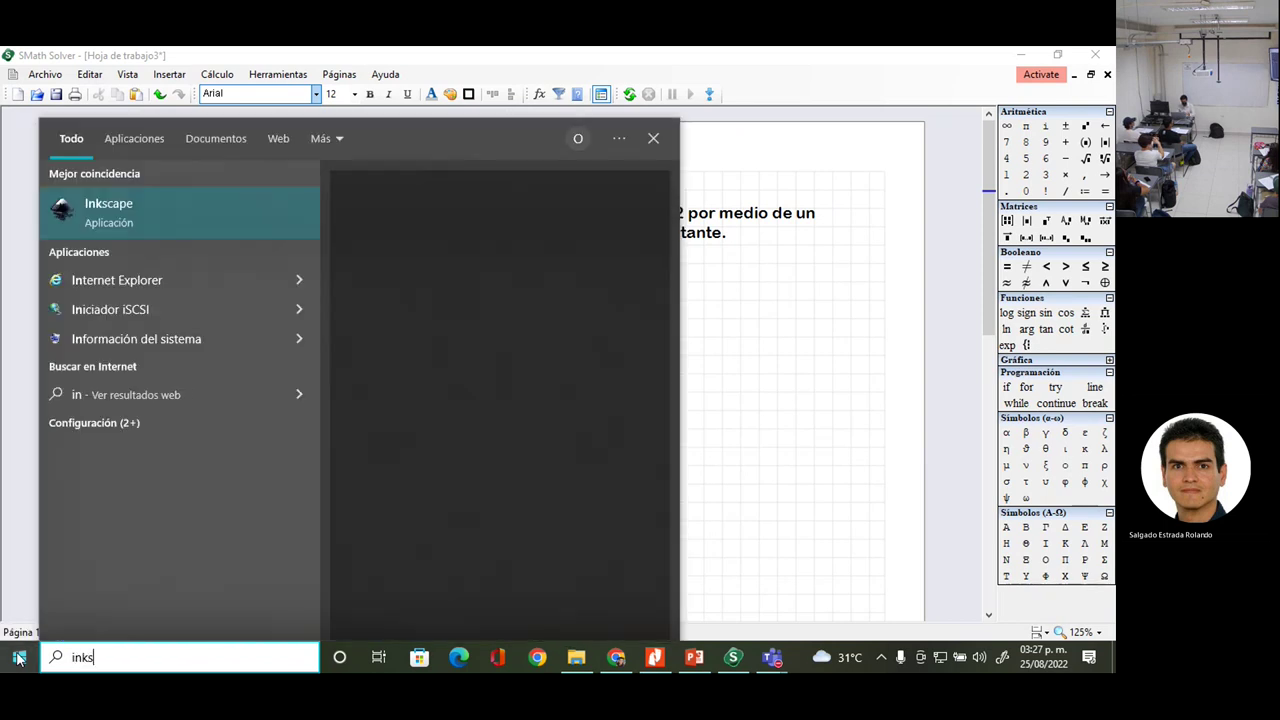
click(118, 205)
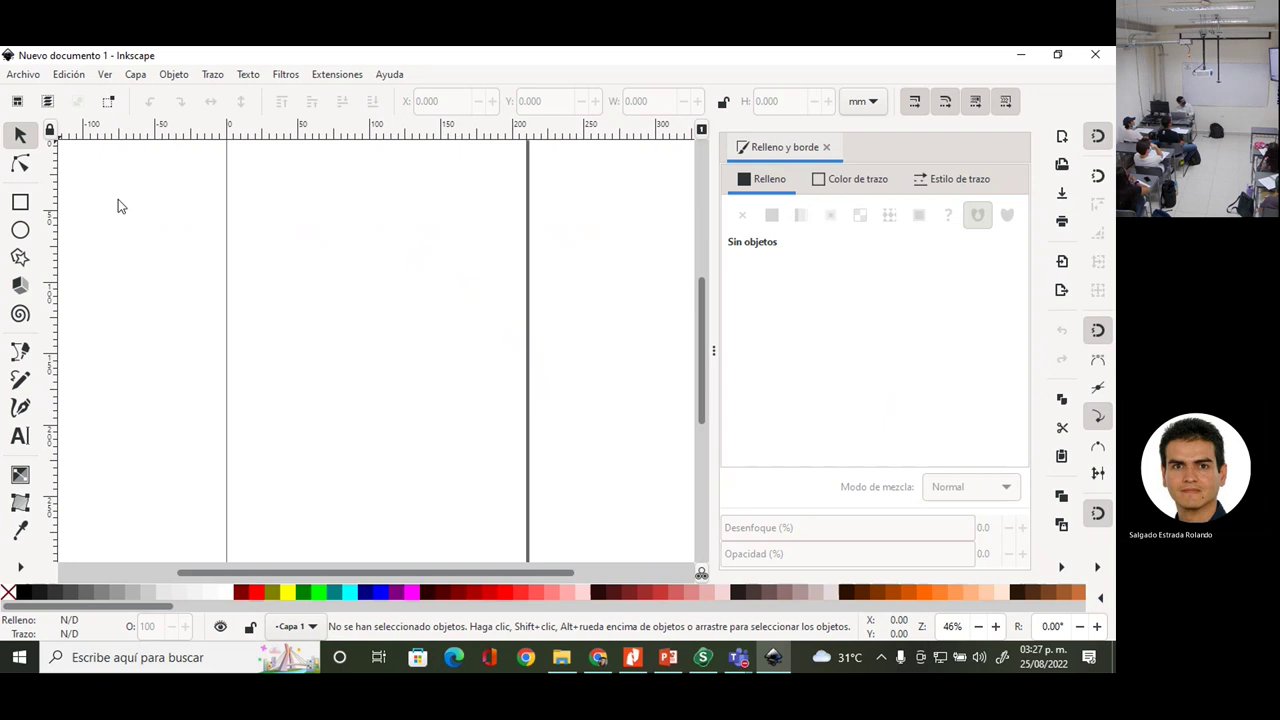
- Open the drawing tareas2 from the Mecanica de materiales folder, limiting the file type to Gráficos Vectoriales Escalables (*.svg)
click(22, 74)
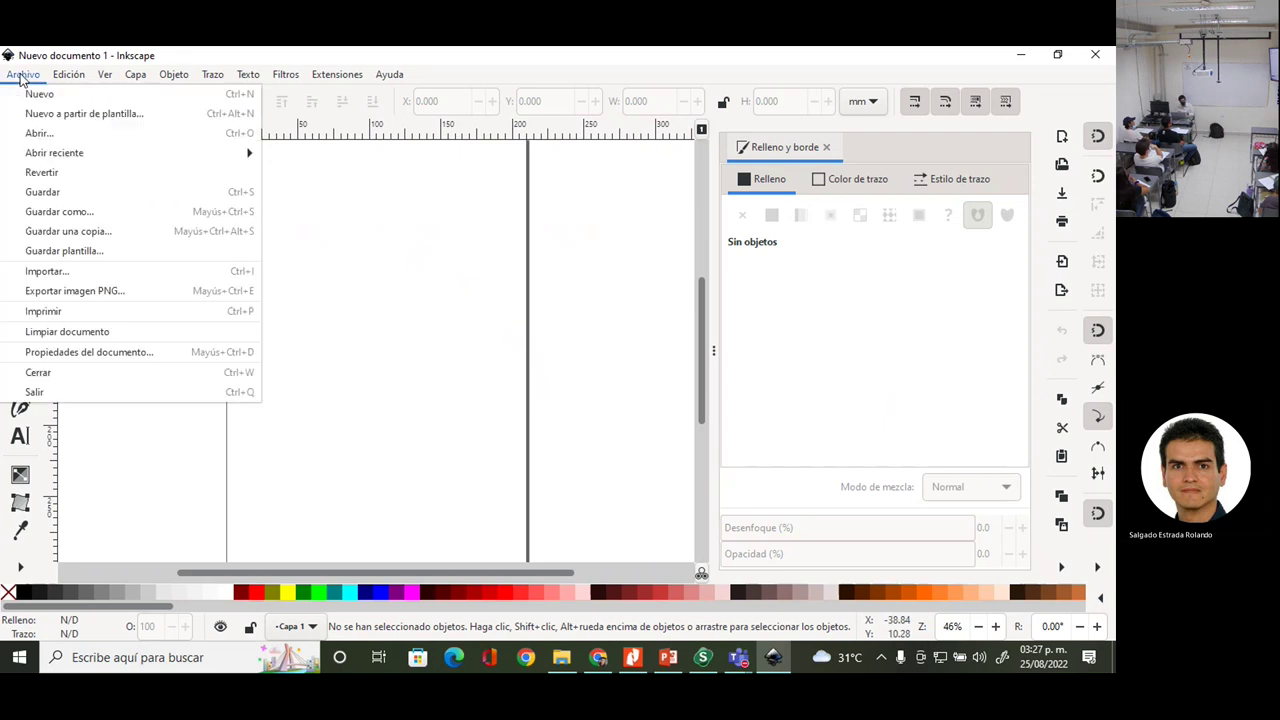
mouse_move(40, 155)
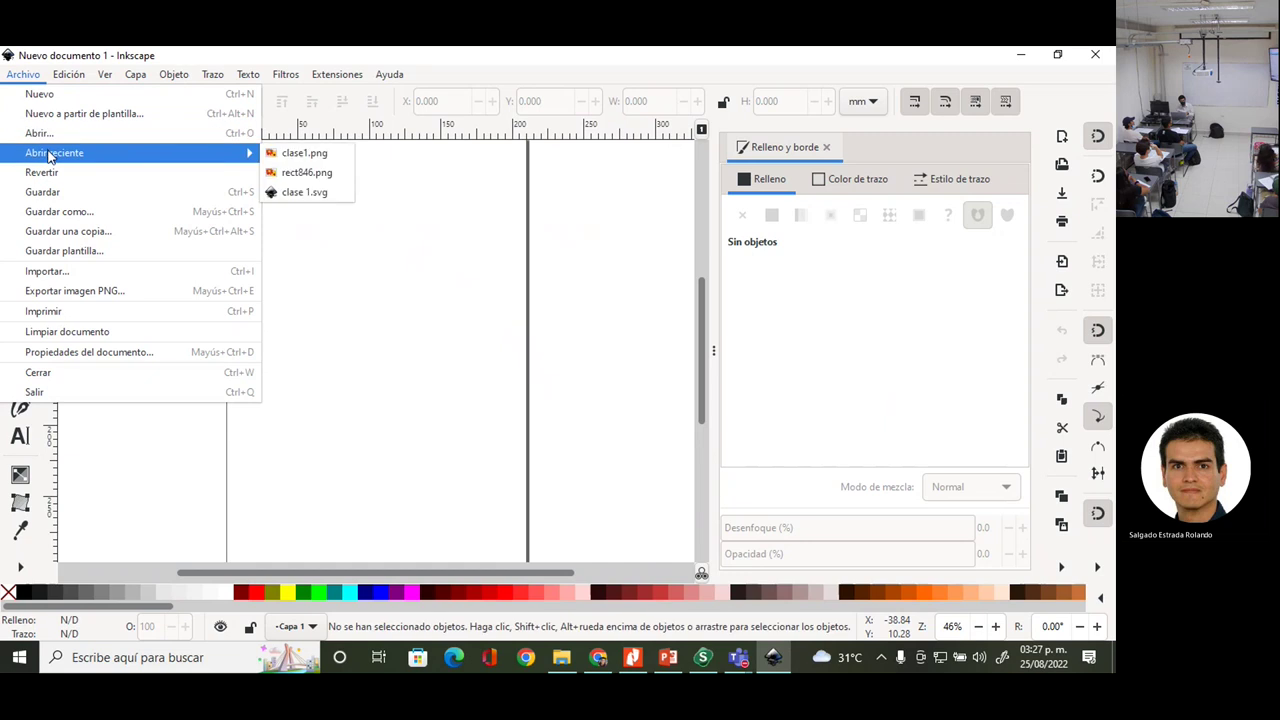
click(42, 133)
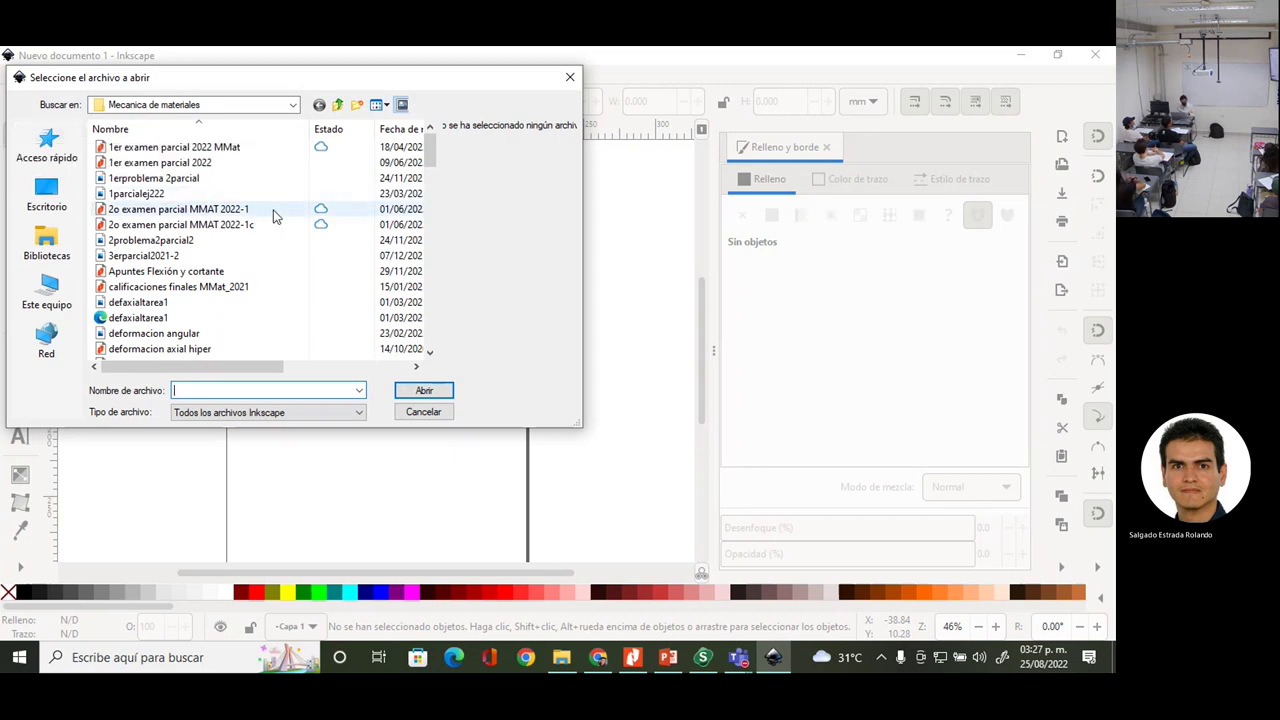
click(320, 412)
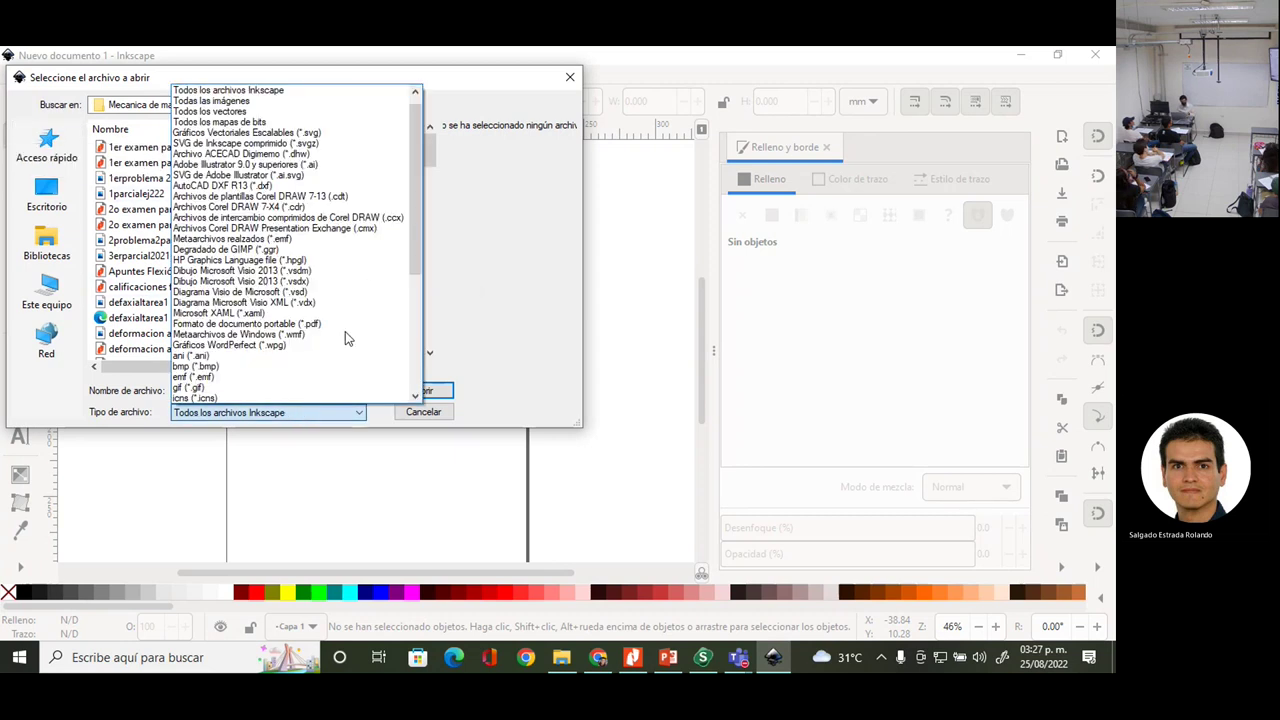
click(326, 133)
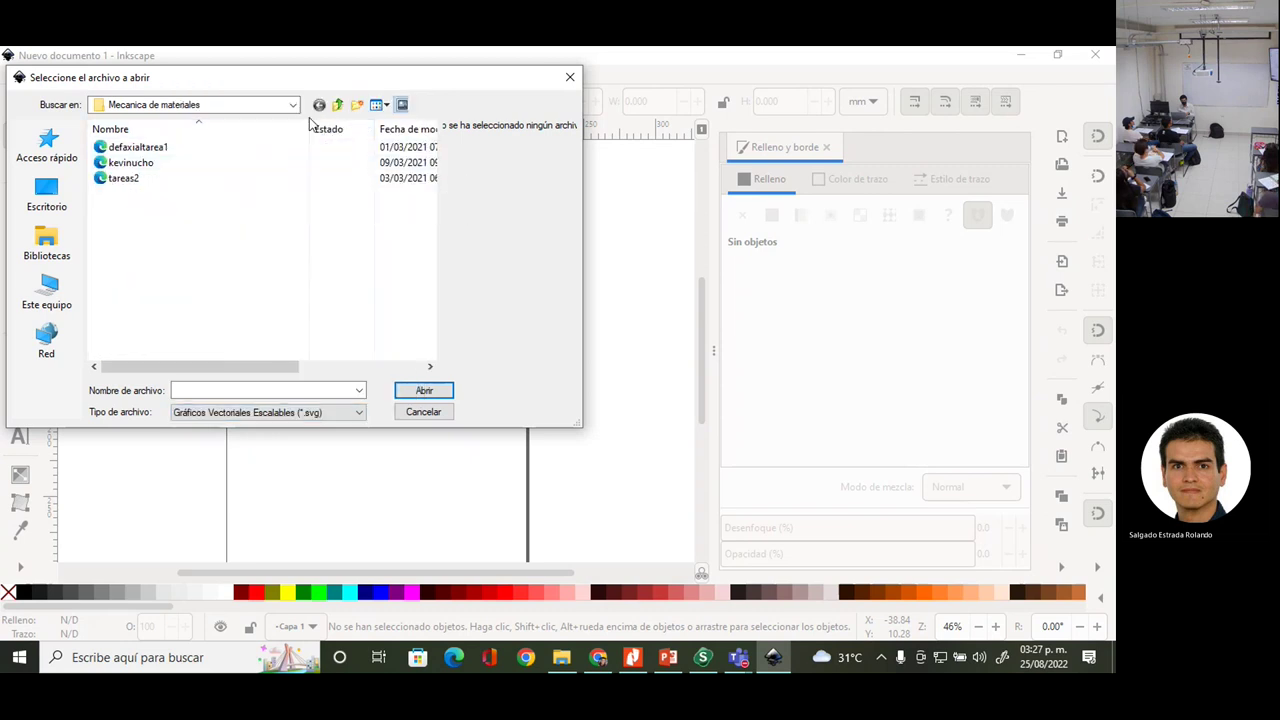
click(175, 179)
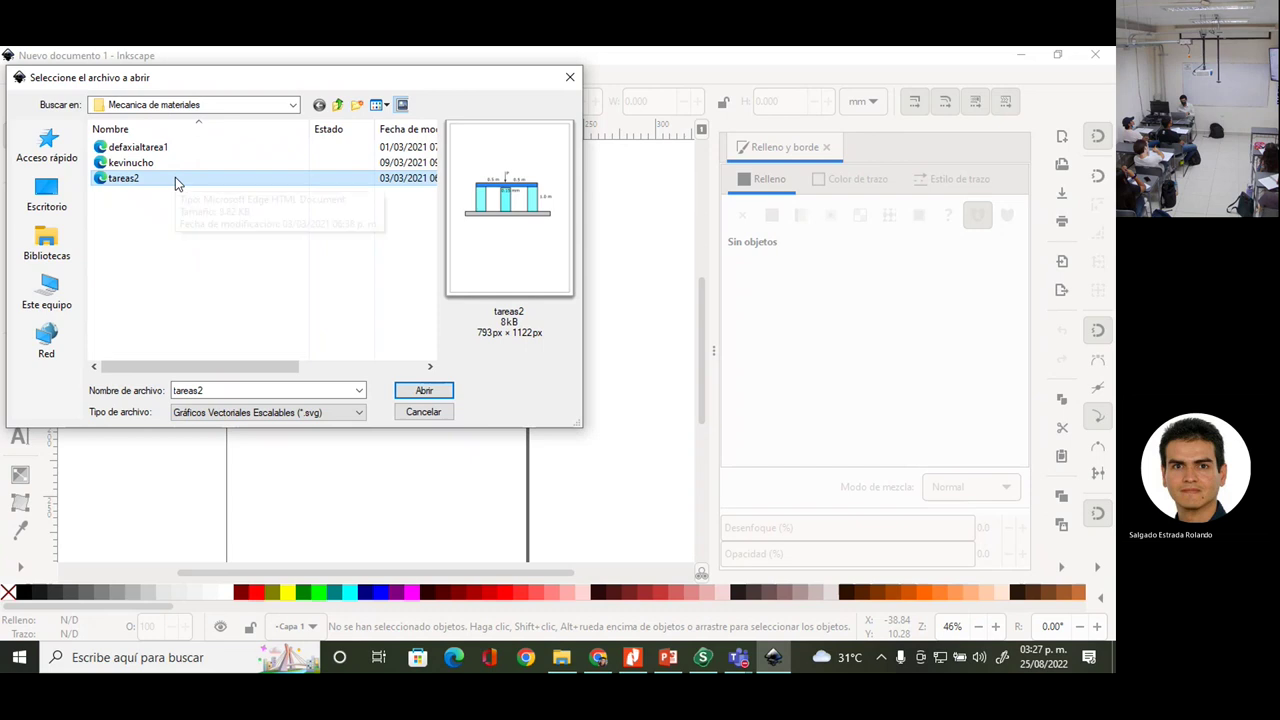
click(416, 392)
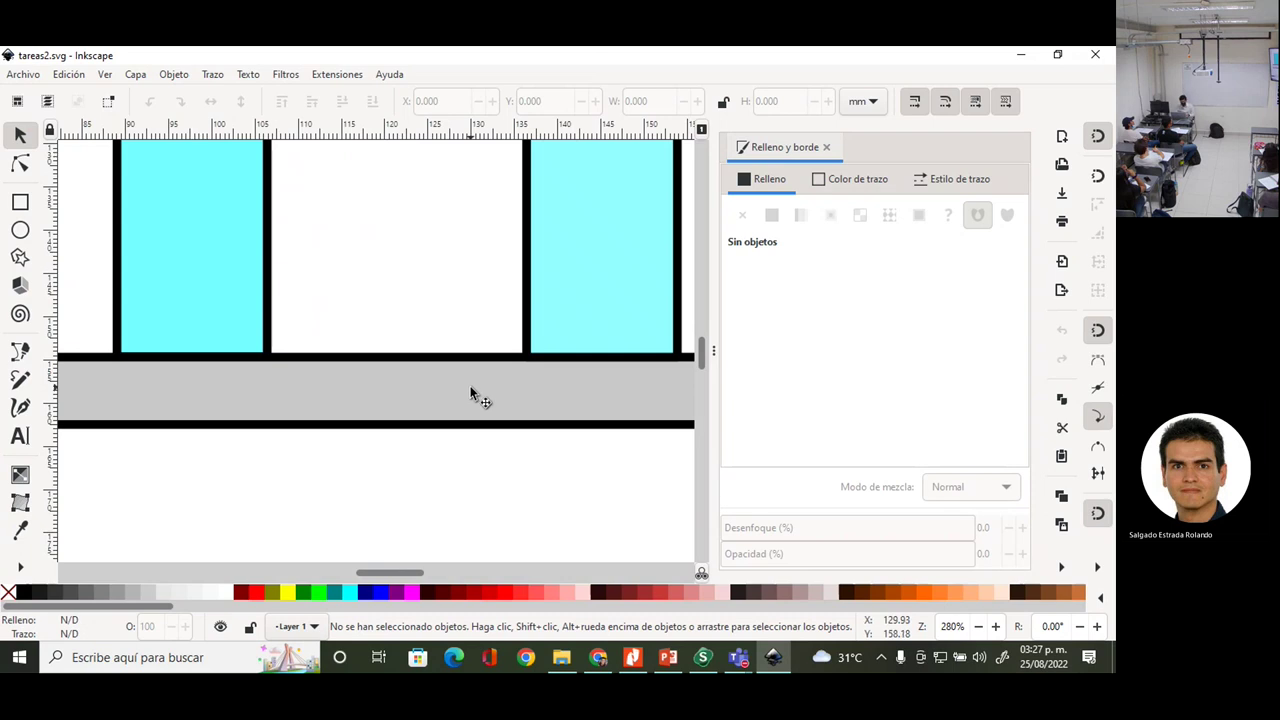
- Examine the whole drawing of the loaded beam on its supports, including the load P and the dimension labels
key(minus)
key(minus)
key(minus)
key(minus)
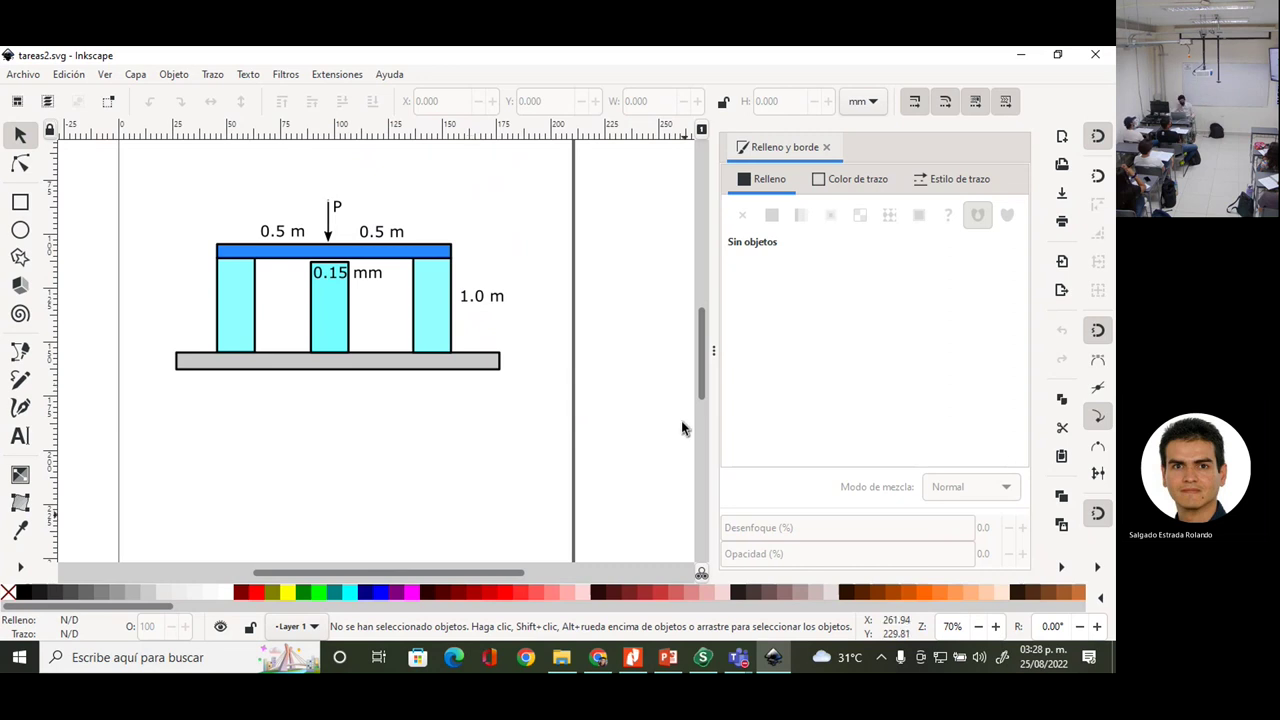
scroll(432, 388, down, 5)
scroll(420, 372, up, 10)
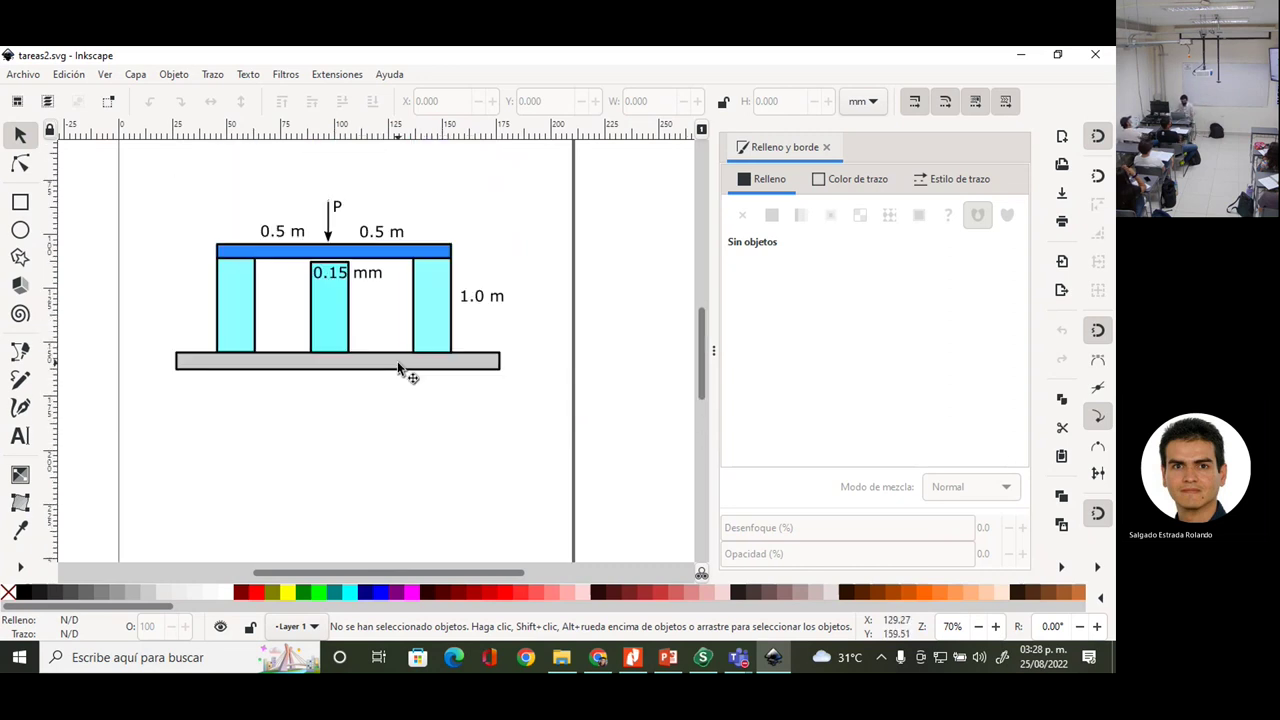
scroll(391, 340, down, 3)
- Create a new blank document for the figure
click(15, 76)
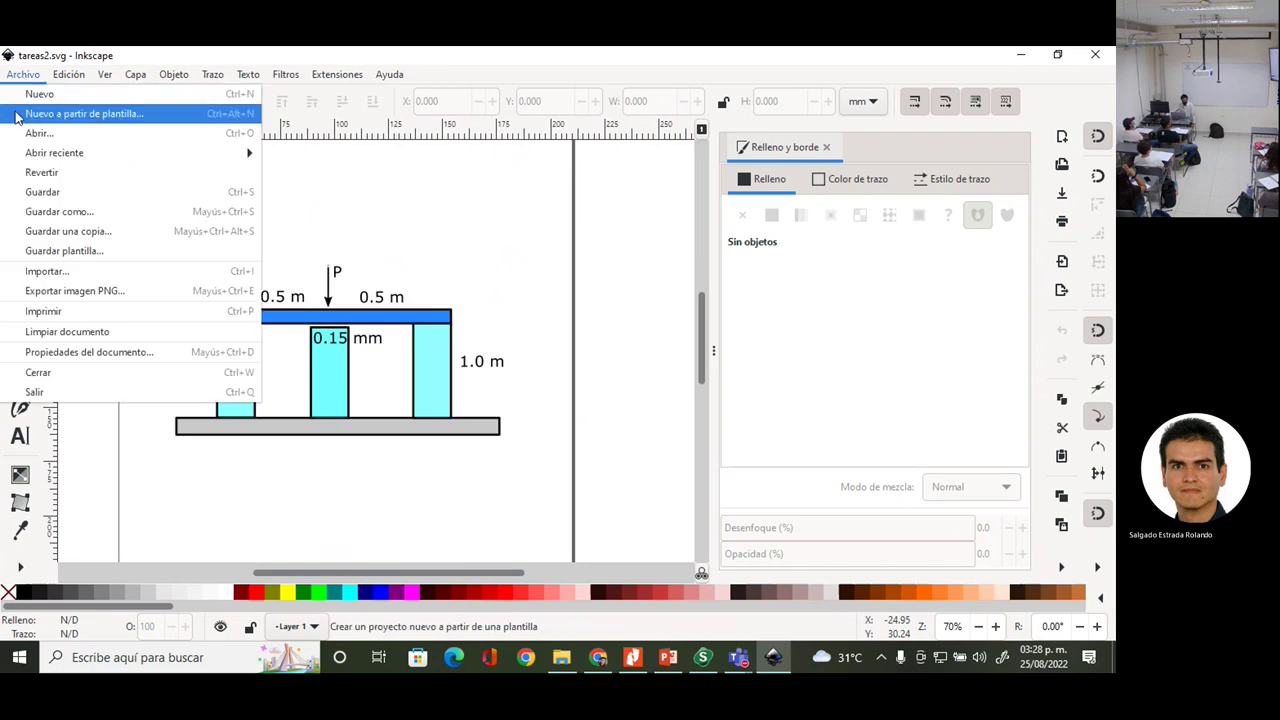
click(86, 191)
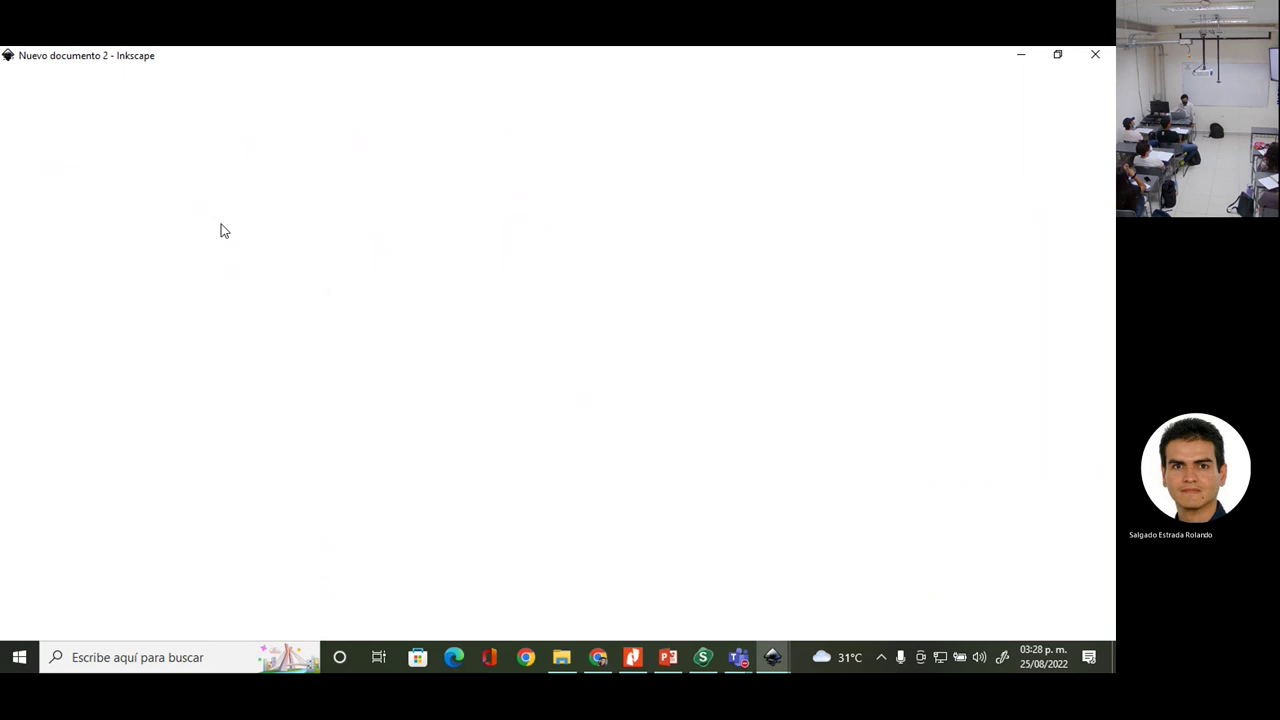
scroll(323, 251, up, 3)
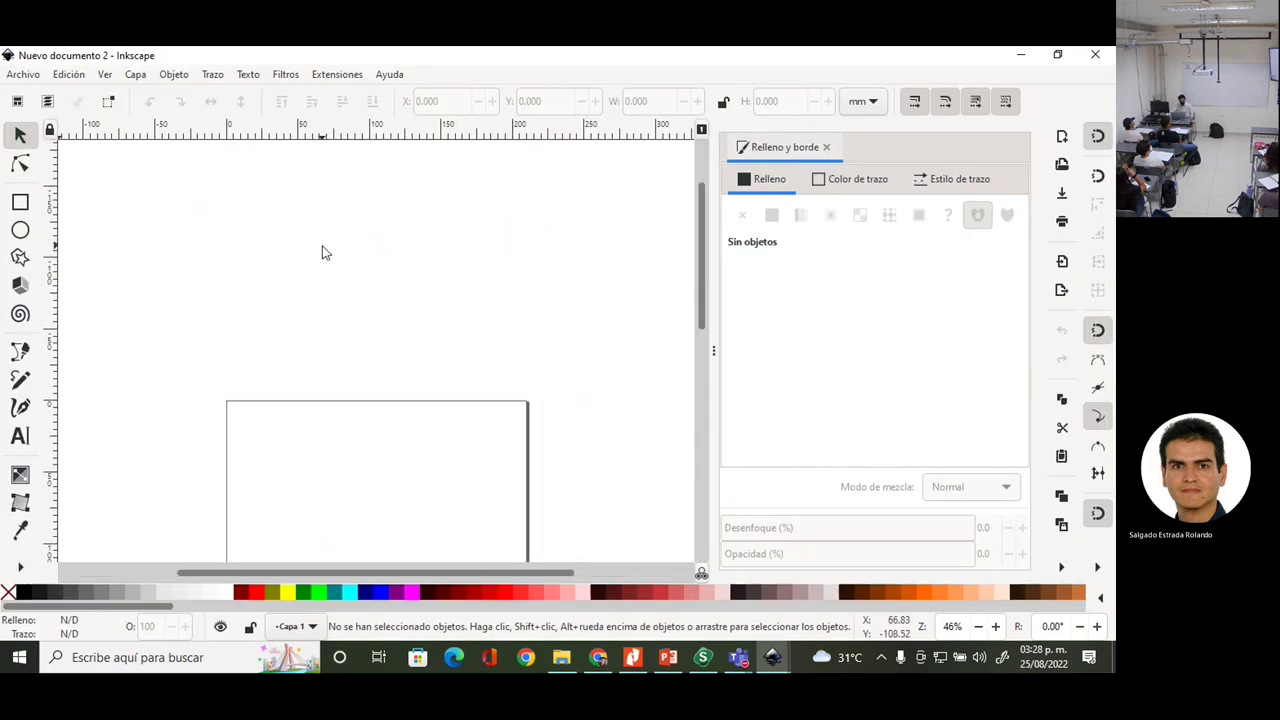
scroll(343, 314, down, 5)
scroll(343, 314, up, 4)
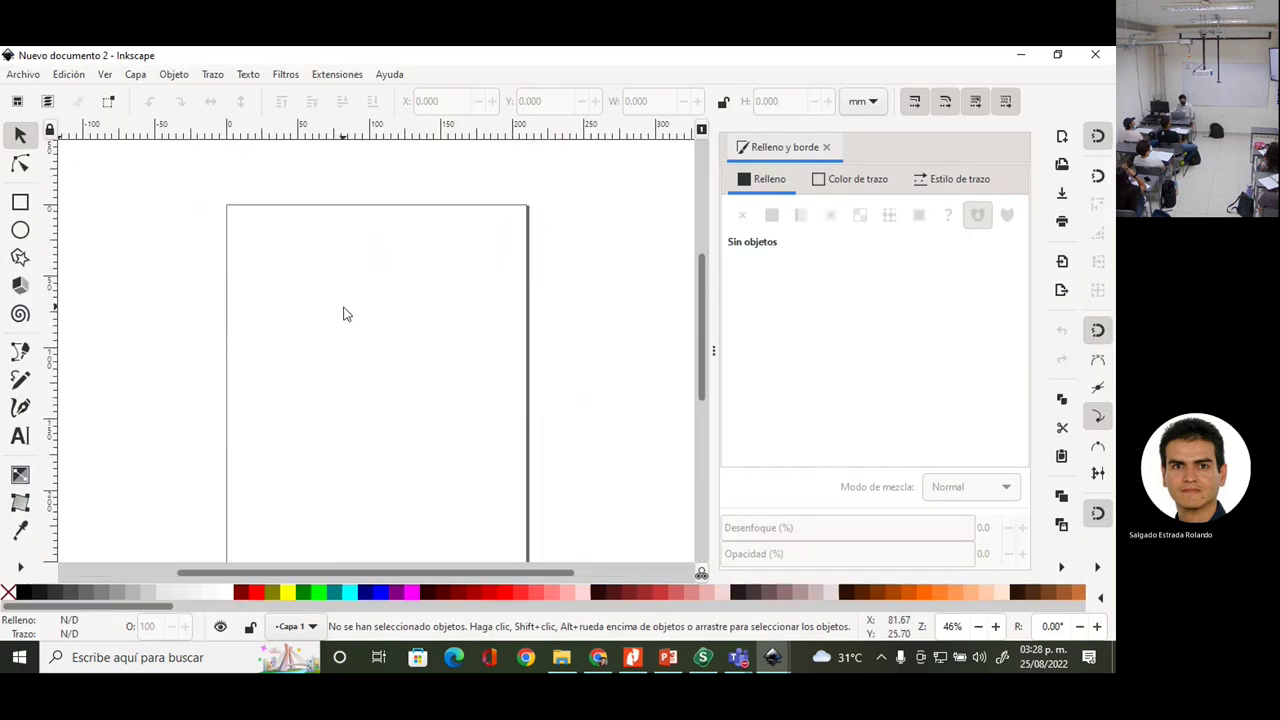
scroll(343, 314, down, 2)
scroll(343, 314, down, 5)
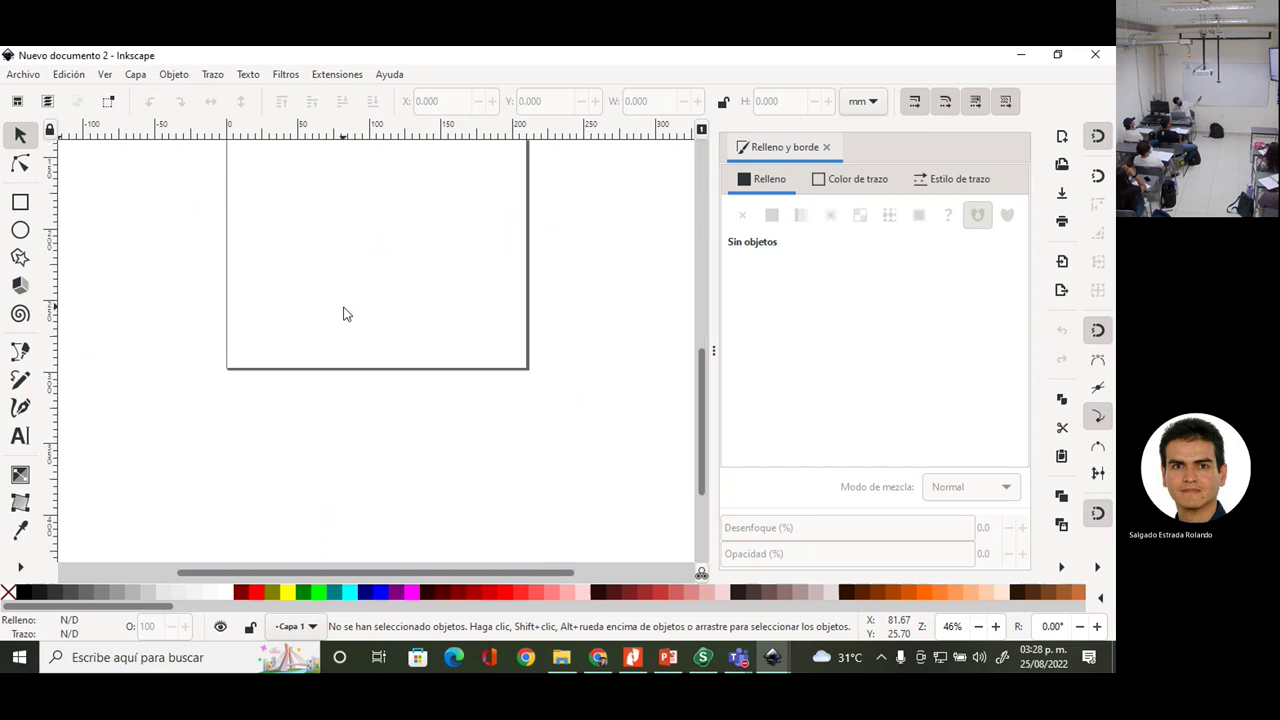
scroll(346, 314, up, 6)
scroll(346, 316, up, 4)
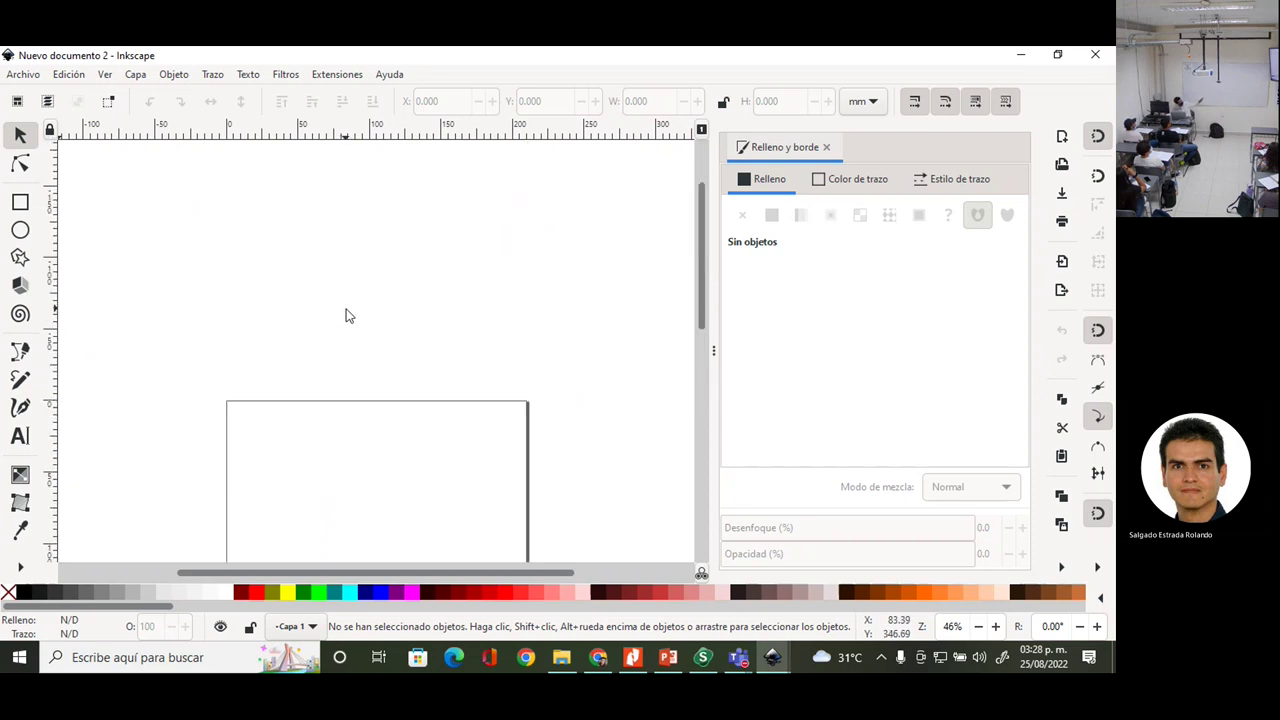
scroll(346, 316, down, 6)
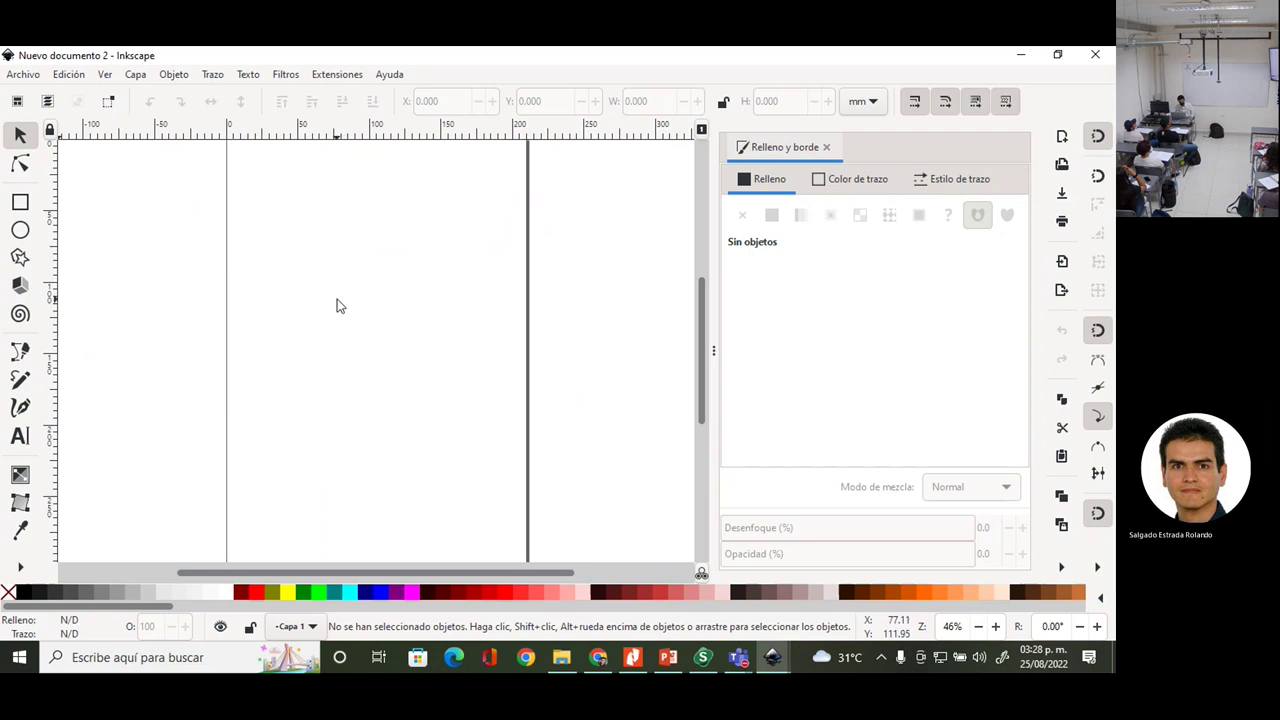
- Draw an upright rectangle about 21 mm wide and 46 mm high in the left part of the page
key(plus)
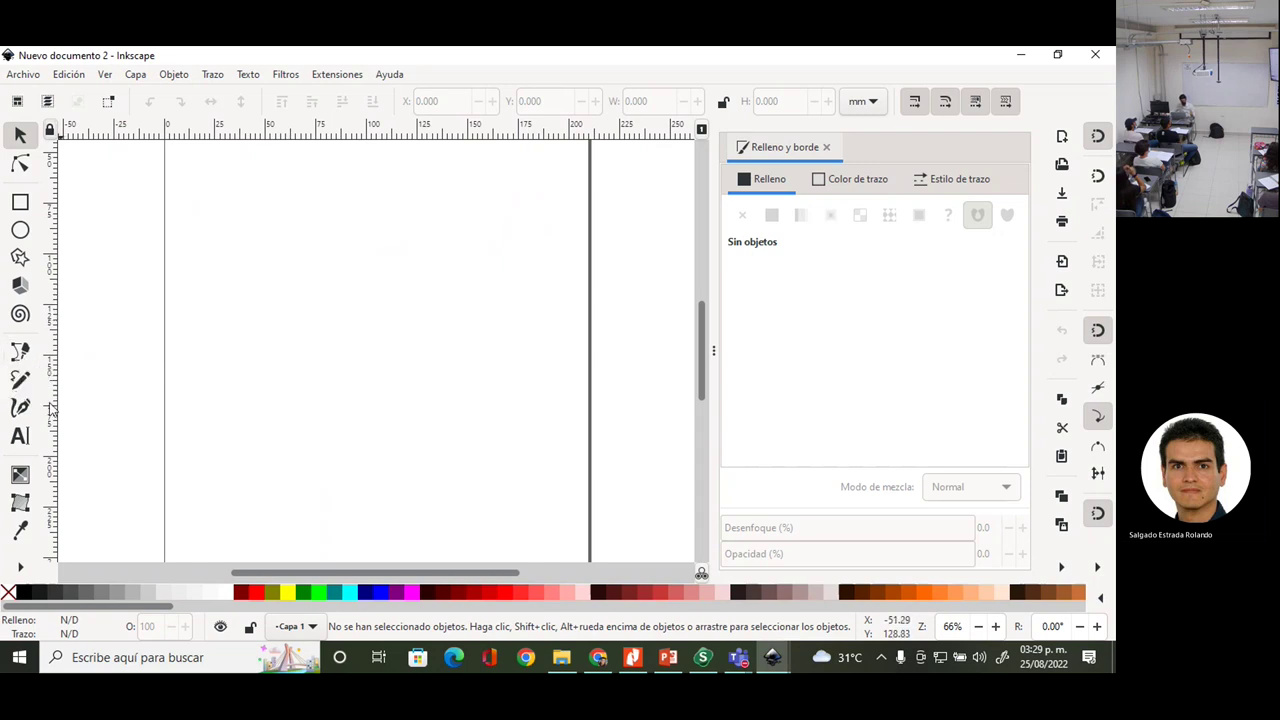
click(21, 203)
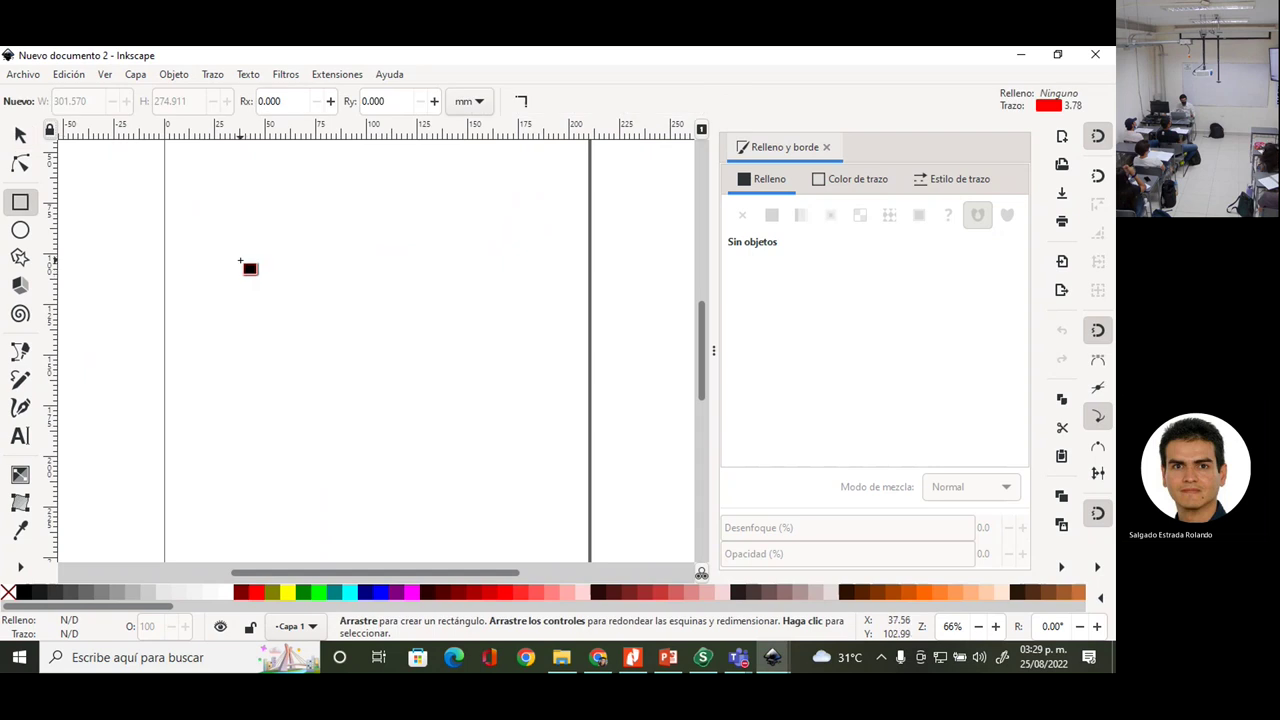
drag(240, 260, 283, 354)
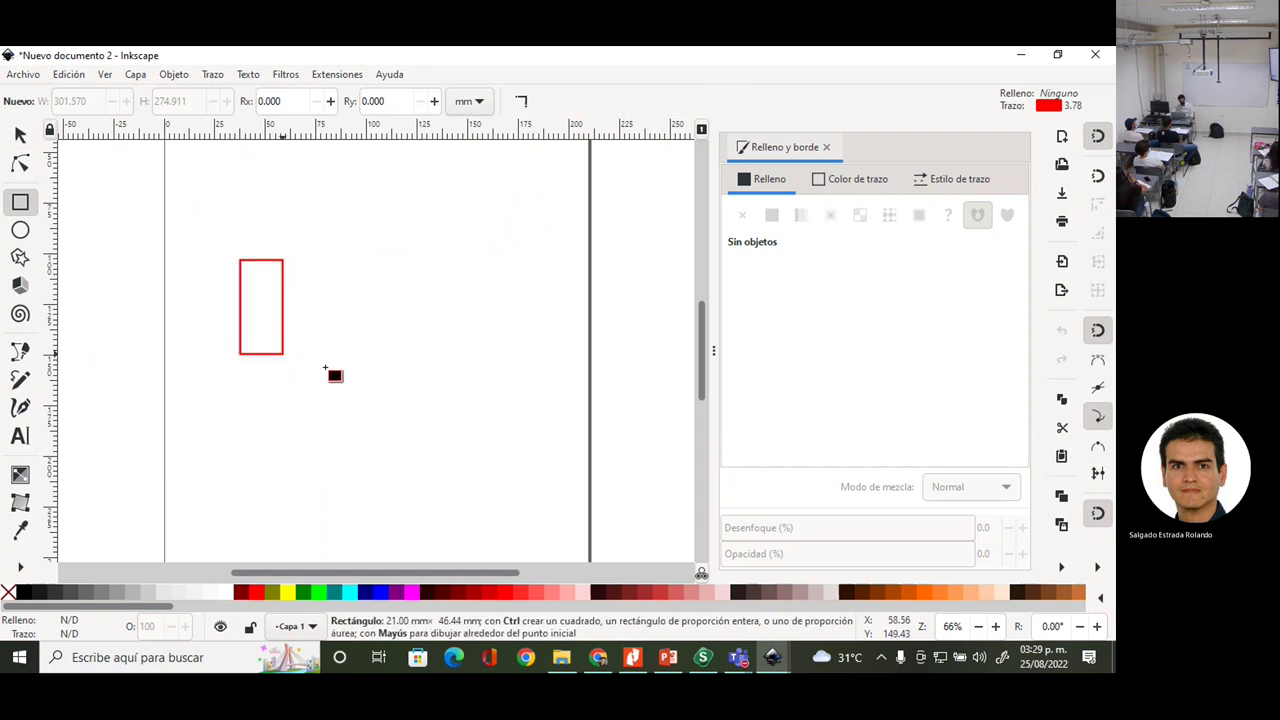
scroll(525, 300, down, 2)
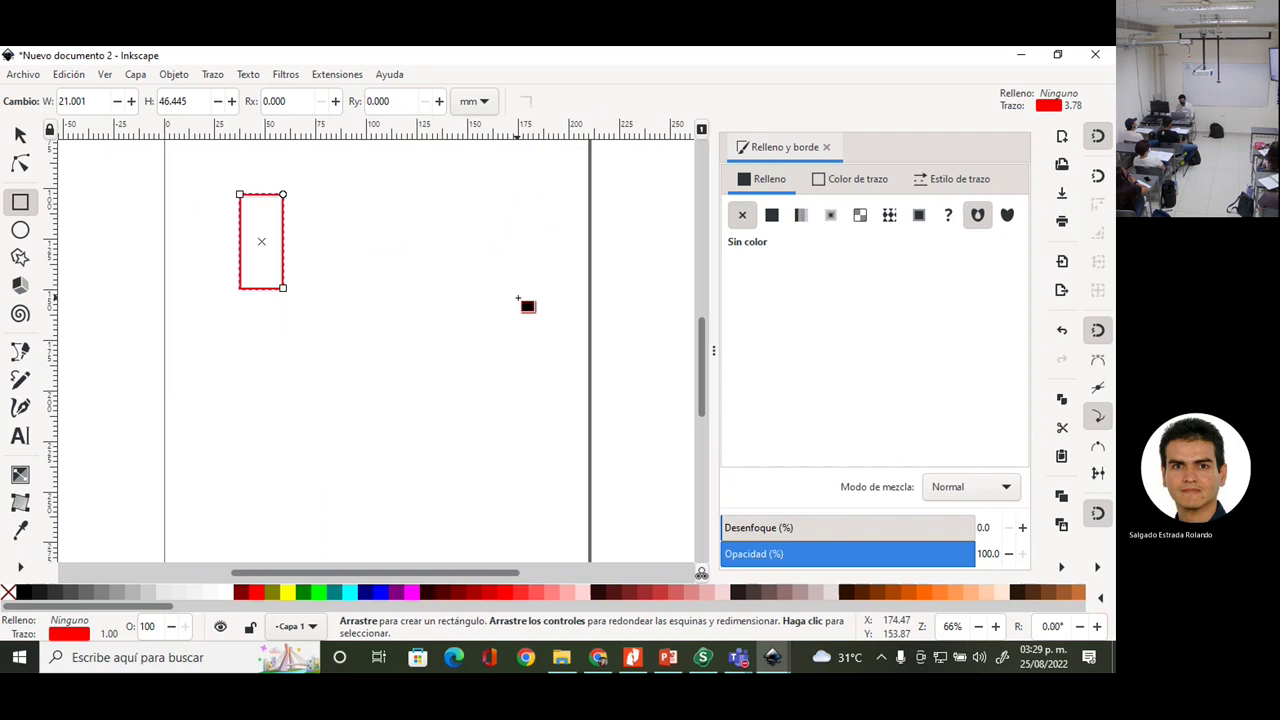
- Change the rectangle's stroke colour to green, setting R to 0 and G to 255
click(853, 184)
double_click(975, 297)
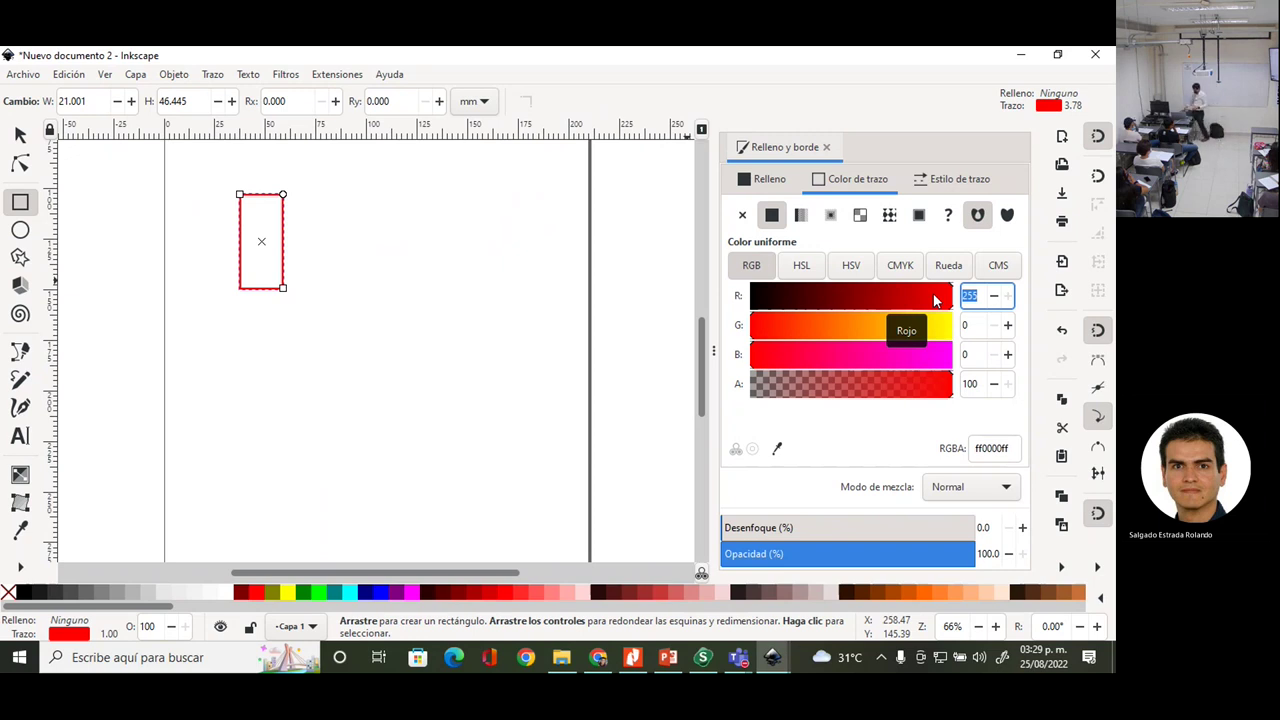
text(0)
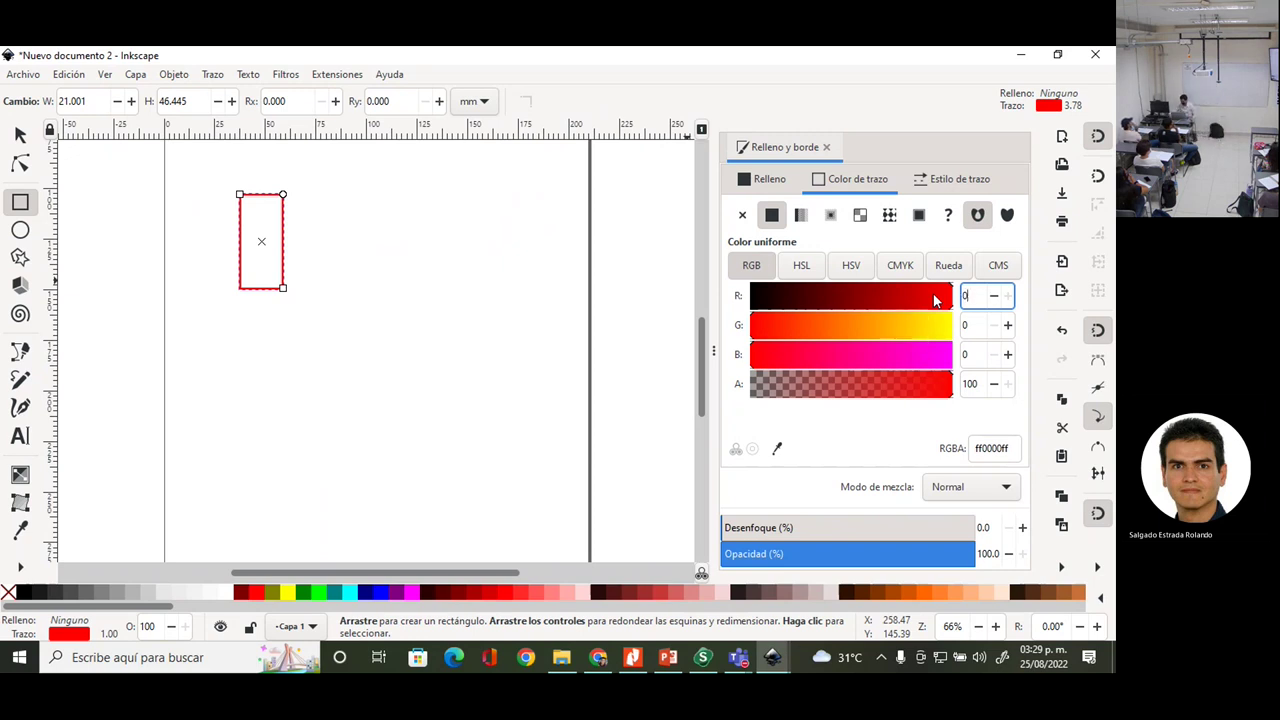
key(Tab)
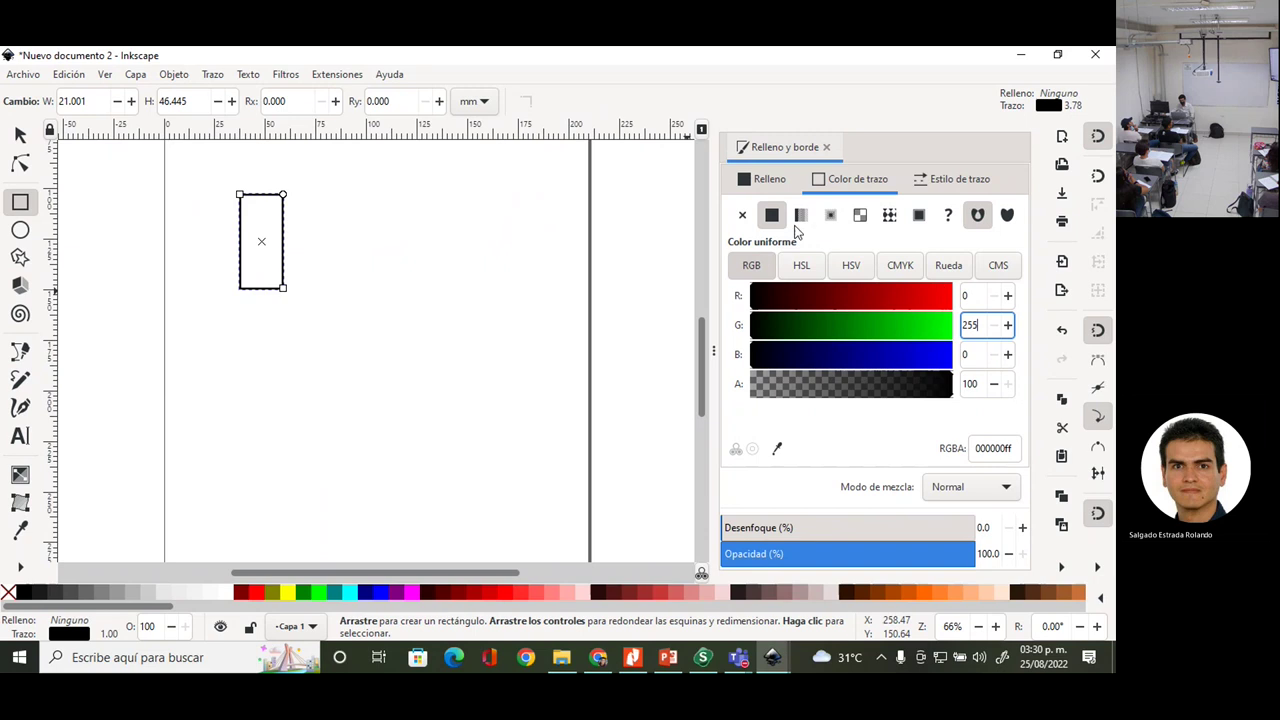
click(775, 189)
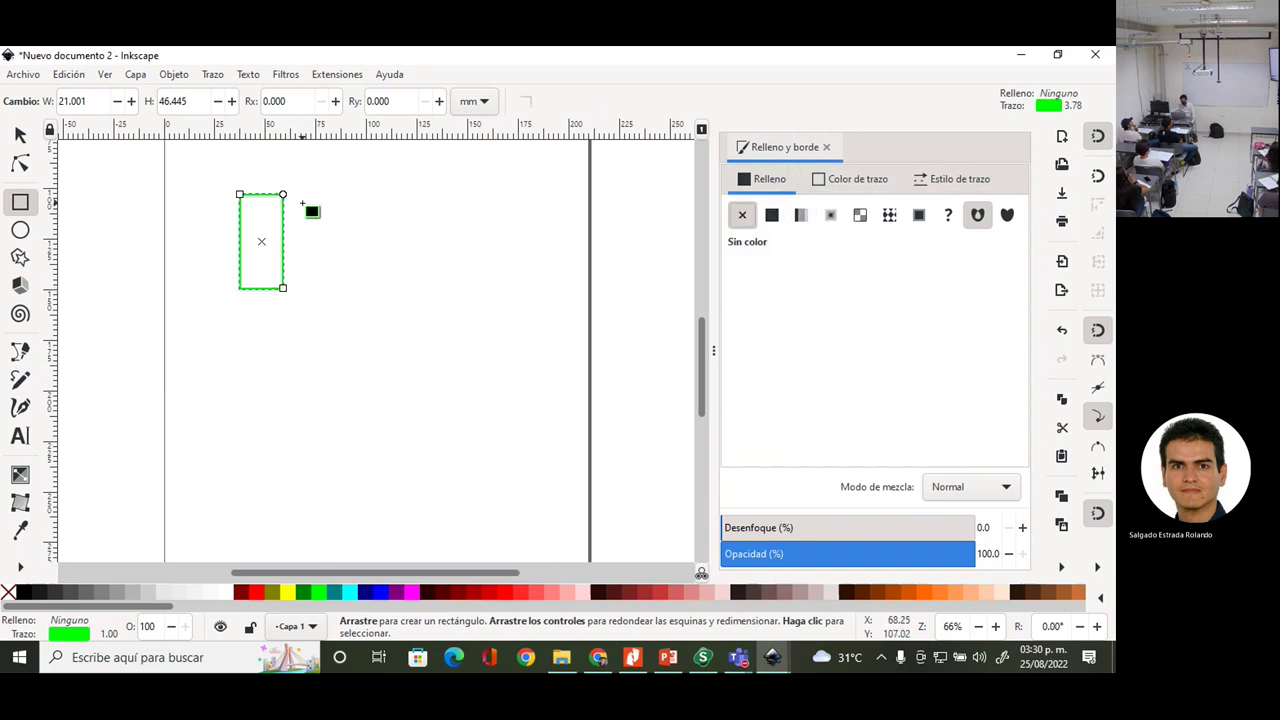
- Change the rectangle's stroke colour to blue, setting G to 0 and B to 255, and display its stroke style settings
click(850, 179)
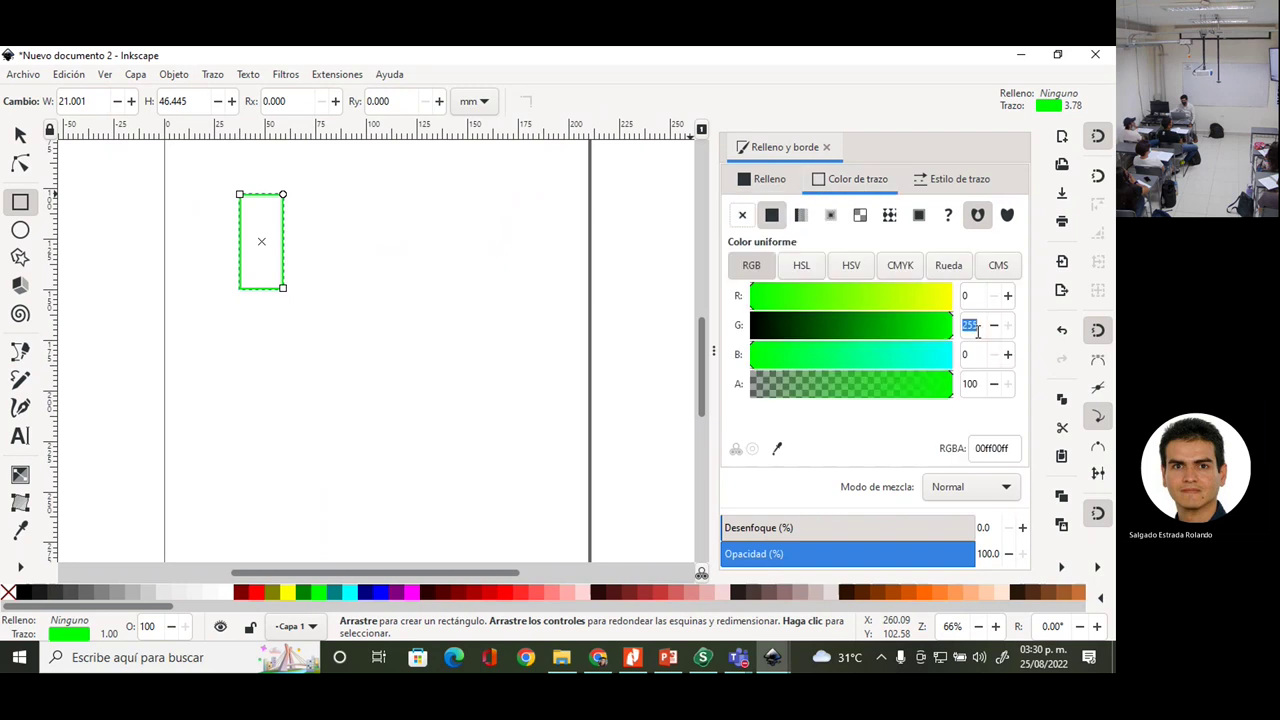
drag(978, 332, 968, 333)
text(0)
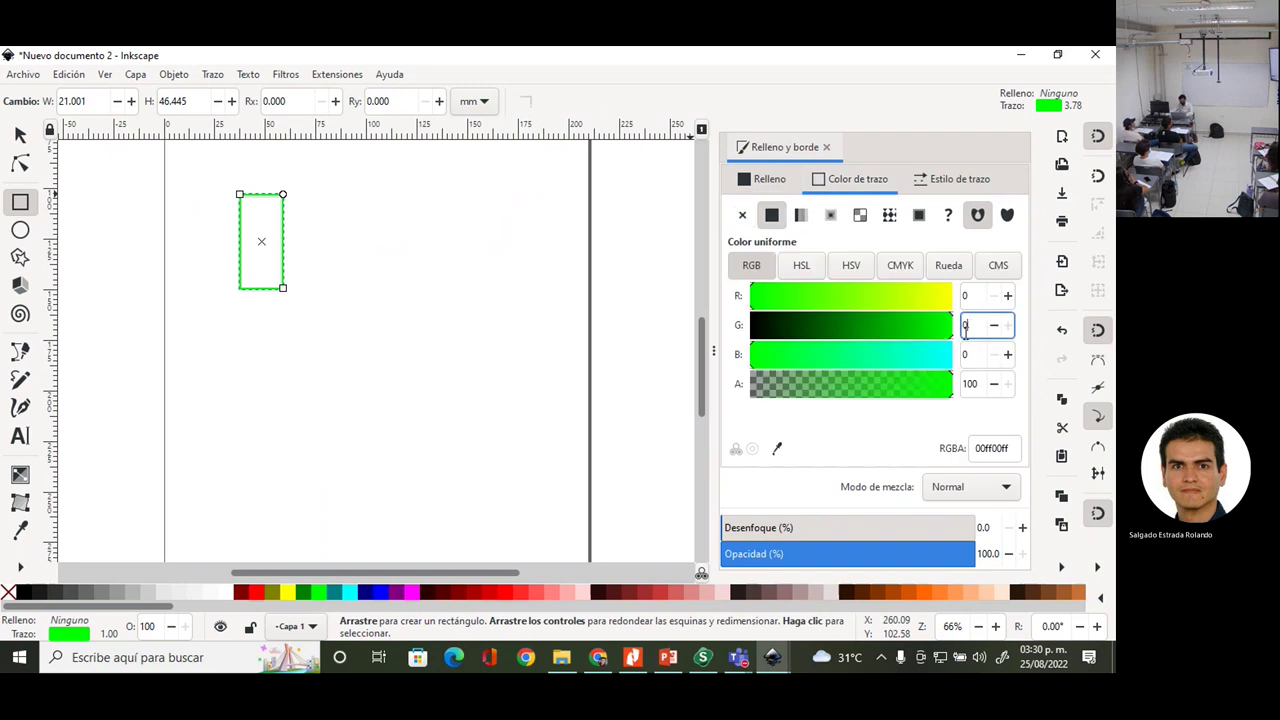
double_click(976, 352)
text(255)
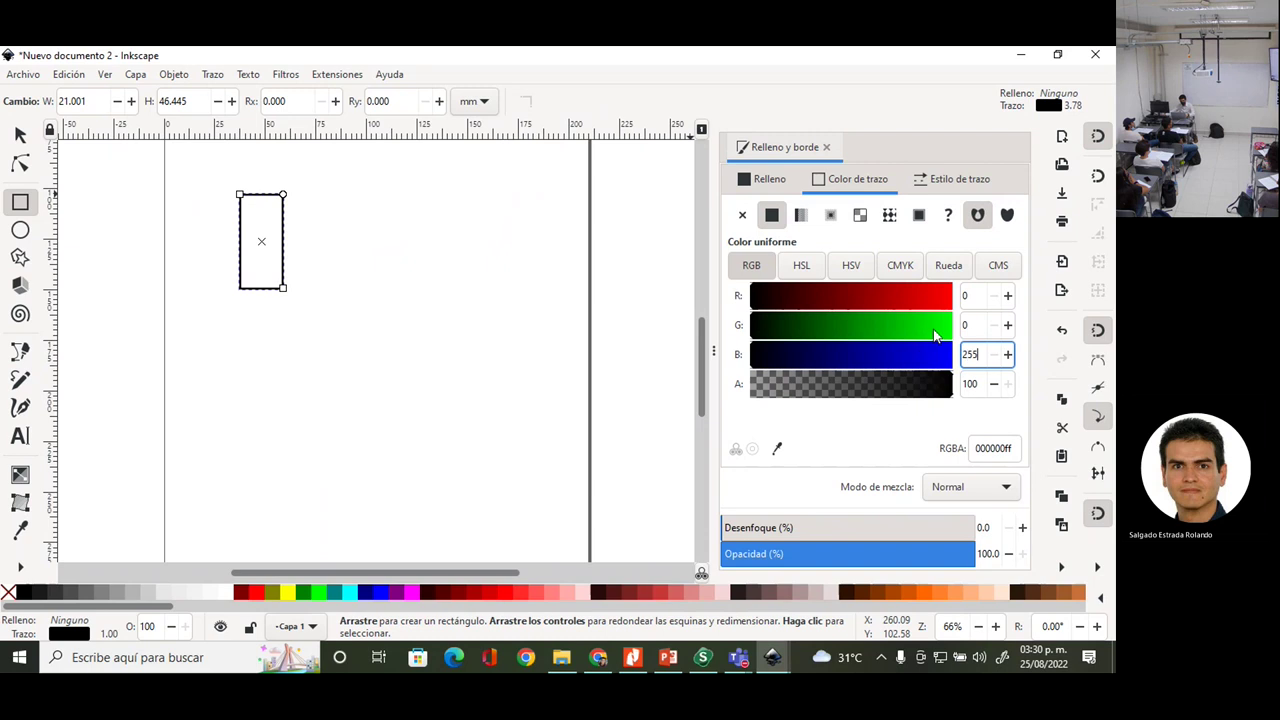
click(970, 322)
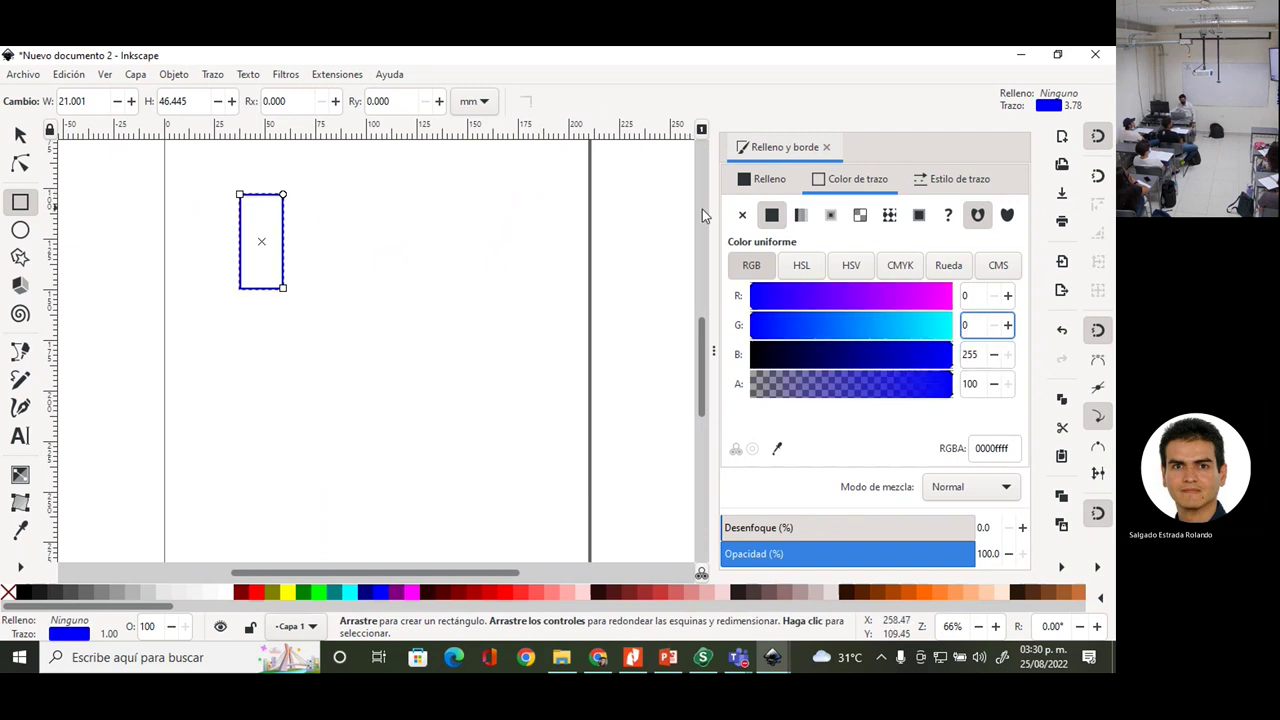
click(957, 182)
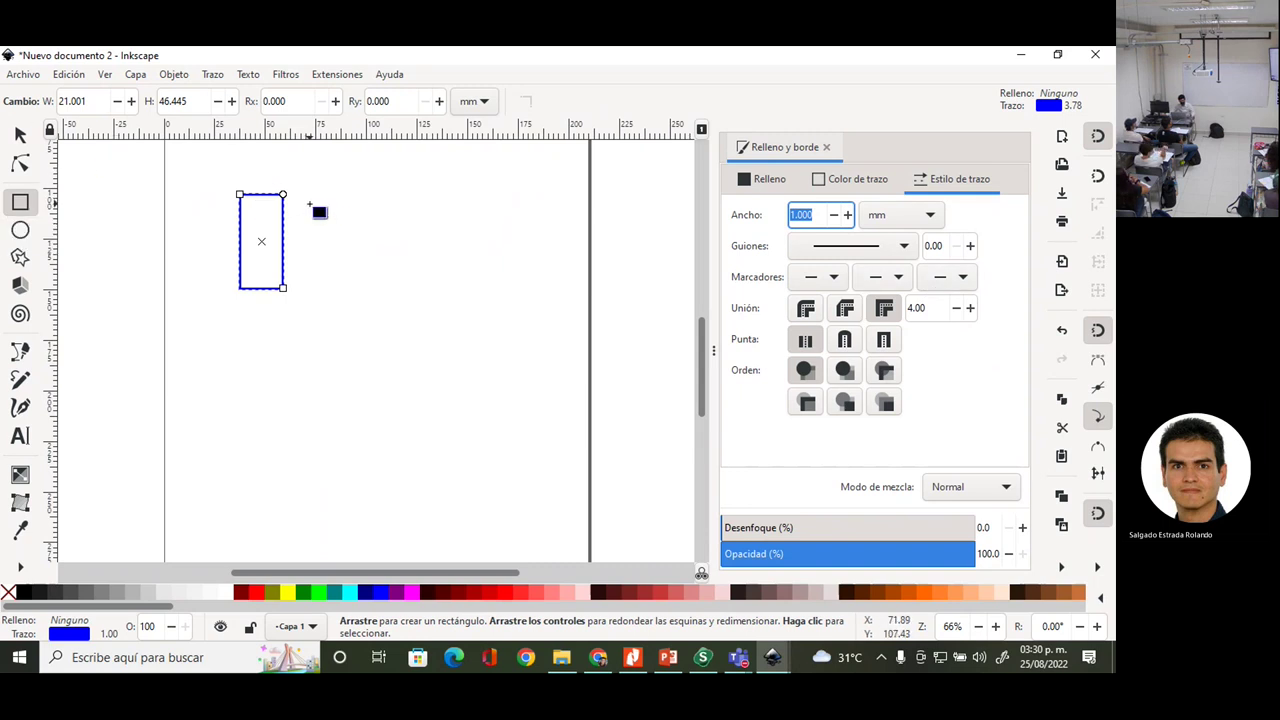
- Copy the blue rectangle and snap the copy corner to corner against the original's right side, with their top edges aligned
click(20, 140)
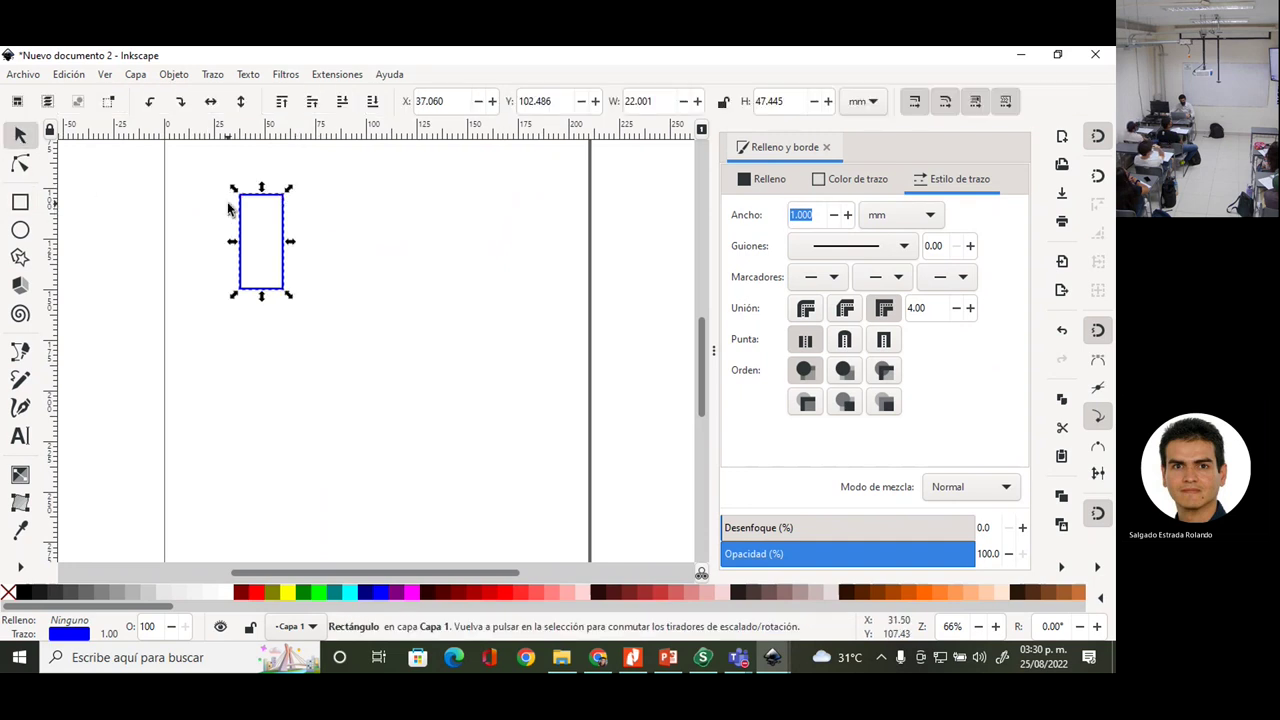
click(234, 212)
click(242, 218)
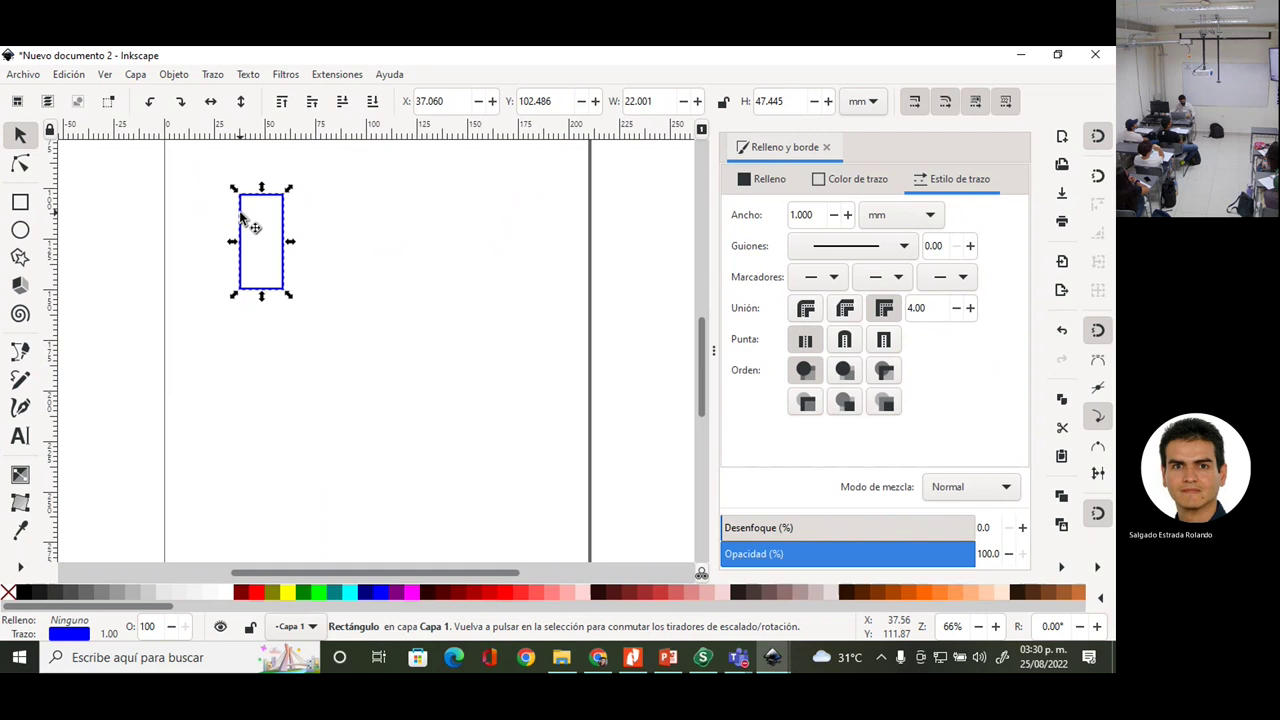
click(391, 222)
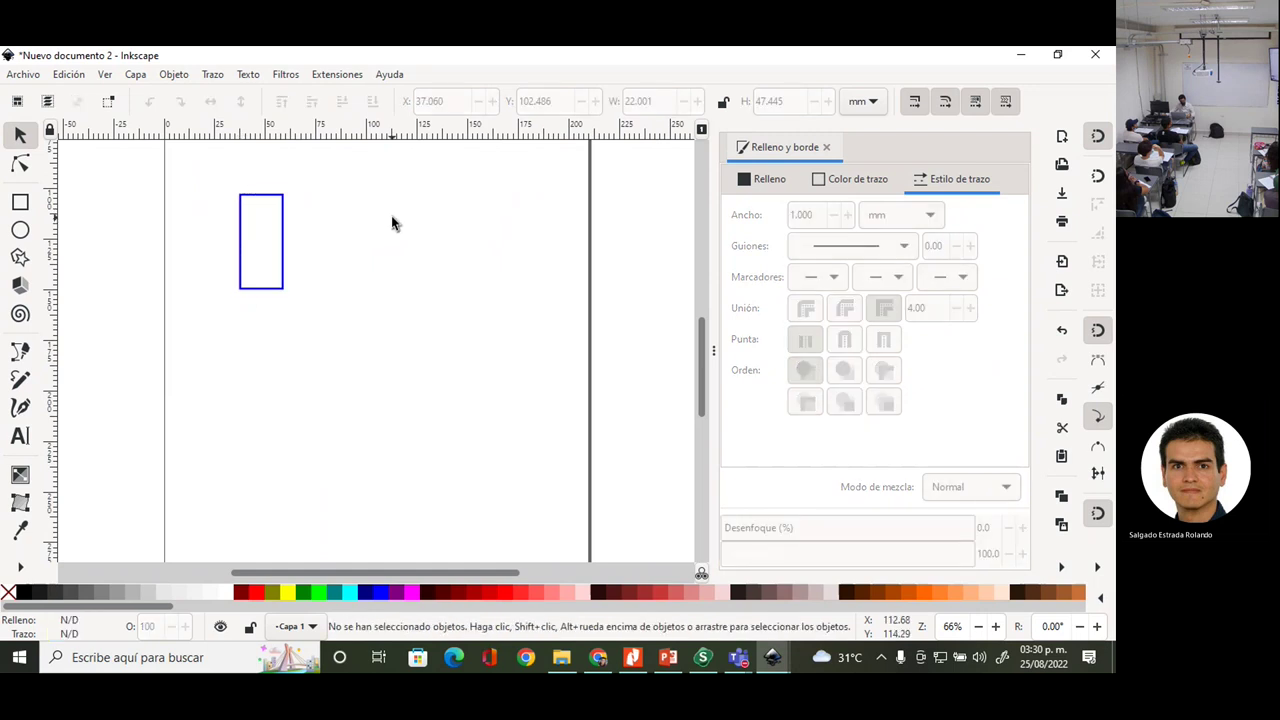
click(259, 201)
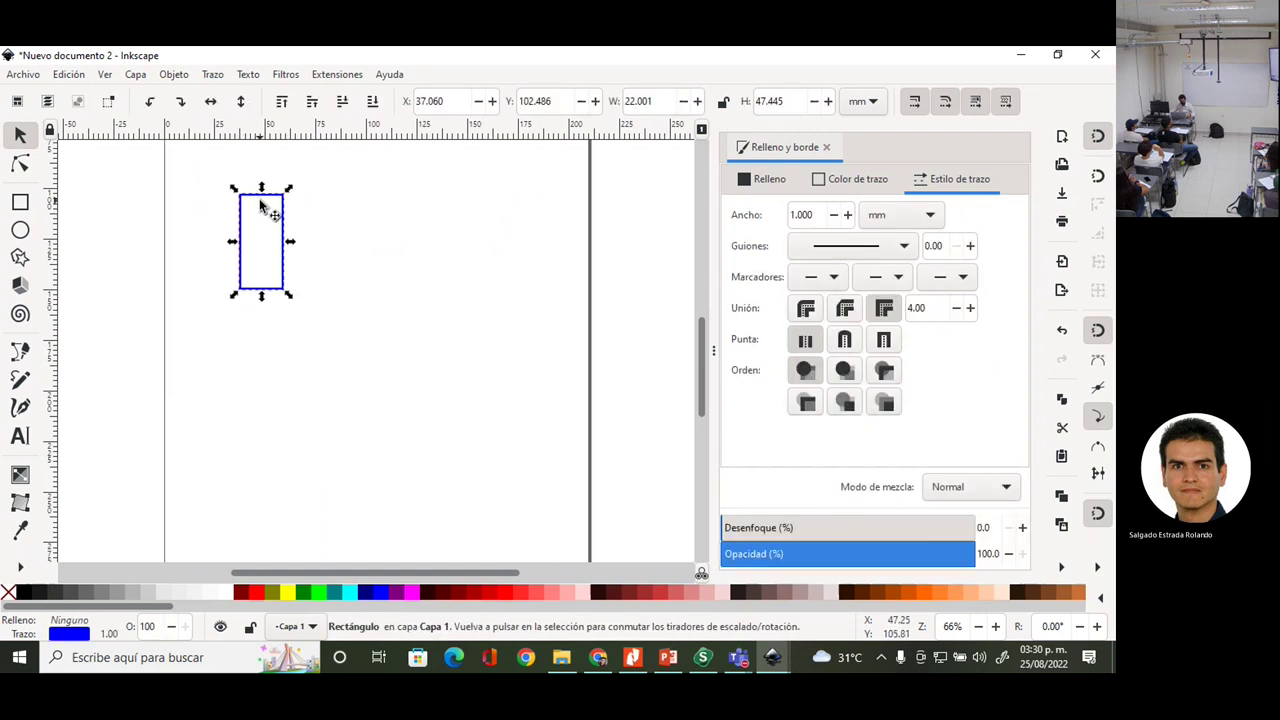
click(391, 212)
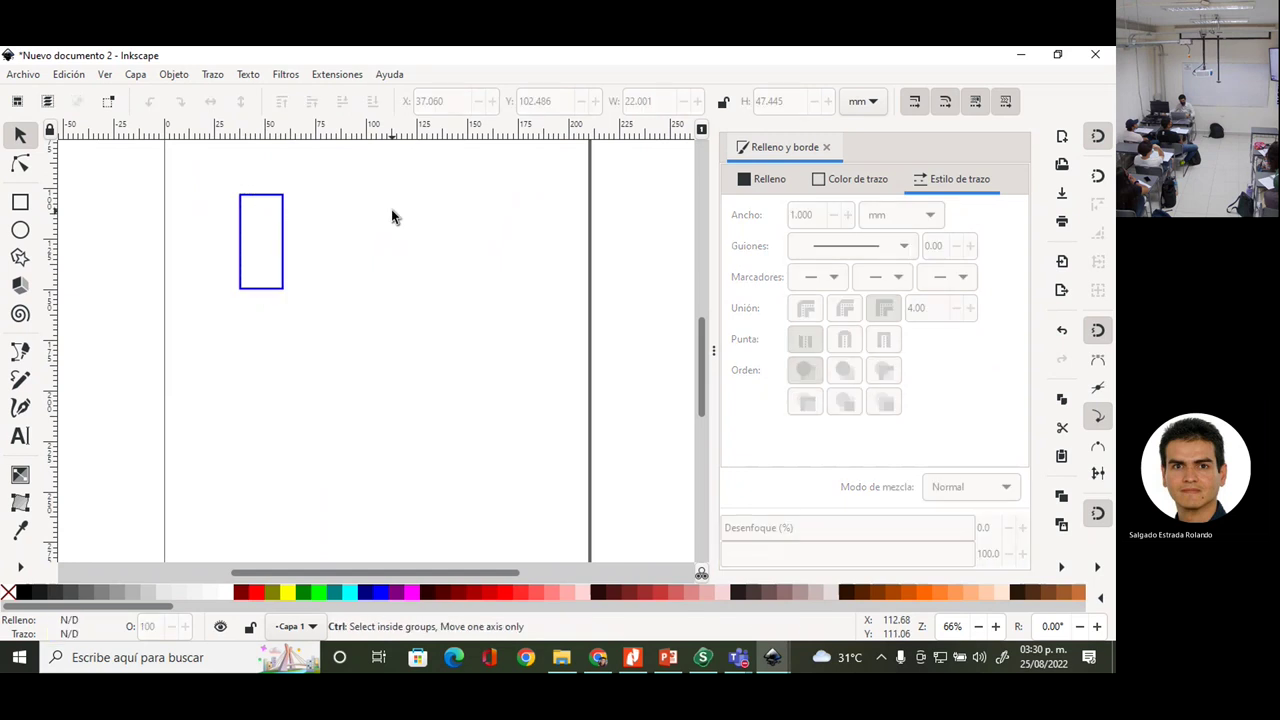
key(ctrl+v)
drag(380, 192, 283, 222)
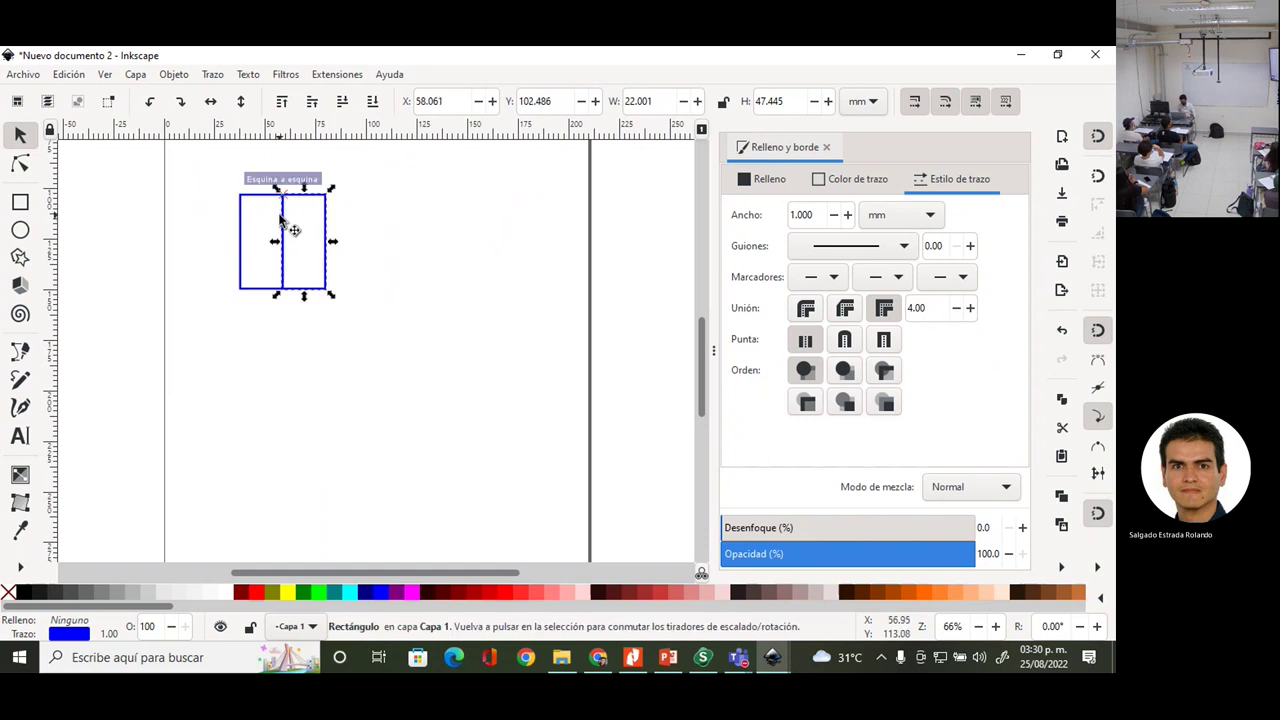
- Move the copied rectangle horizontally to the right until its X position is about 108.9 mm, leaving a gap between both rectangles
key(Right)
key(Right)
key(Right)
key(Right)
key(Right)
key(Right)
key(Right)
key(Right)
key(Right)
key(Right)
key(Right)
key(Right)
key(Right)
key(Right)
key(Right)
key(Right)
key(Right)
key(Right)
key(Right)
key(Right)
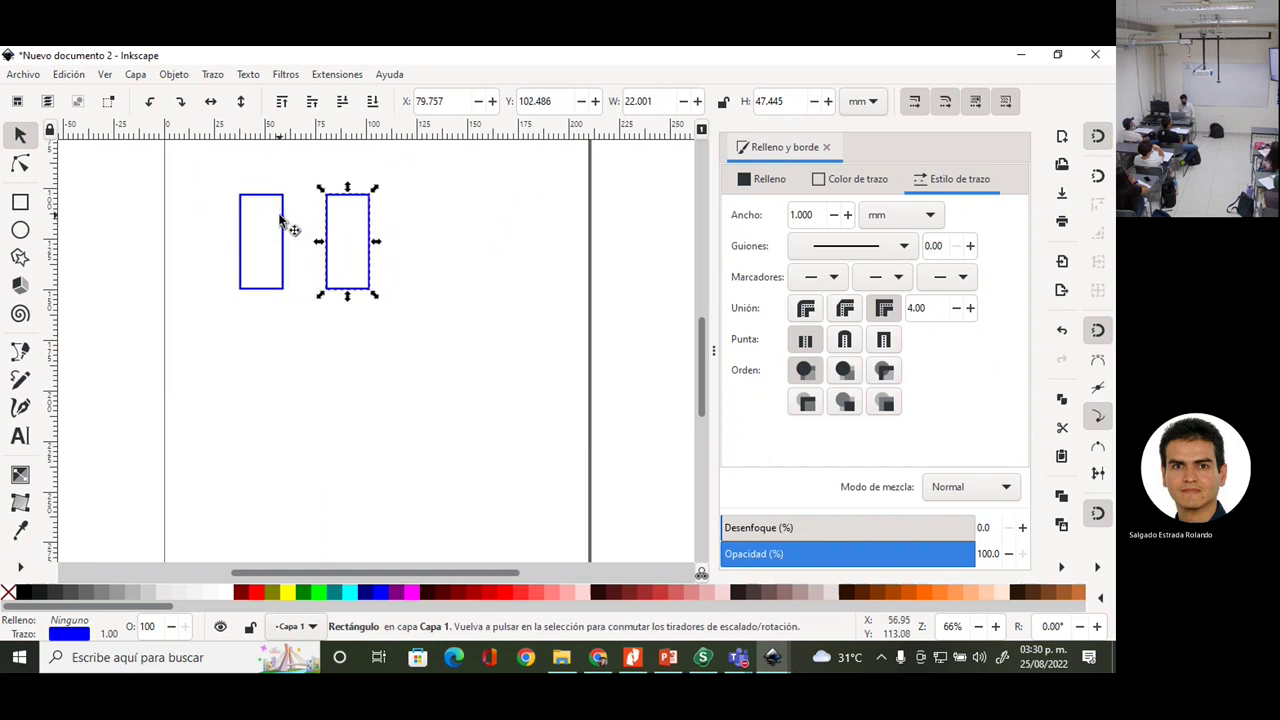
key(Right)
key(Right)
key(Right)
key(Right)
key(Right)
key(Right)
key(Right)
key(Right)
key(Right)
key(Right)
key(Right)
key(Right)
key(Right)
key(Right)
key(Right)
key(Right)
key(Right)
key(Right)
key(Right)
key(Right)
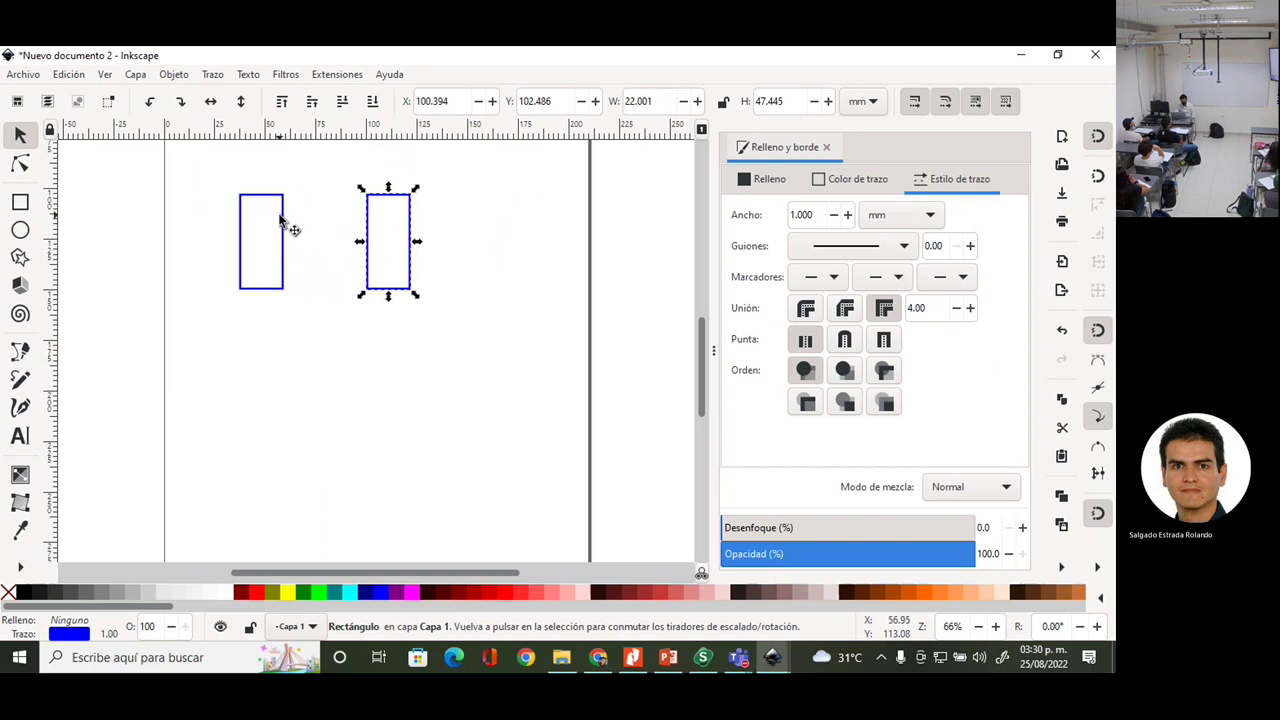
key(Right)
key(Right)
key(Right)
key(Right)
key(Right)
key(Right)
key(Right)
key(Right)
key(Right)
key(Right)
key(Right)
key(Right)
key(Right)
key(Right)
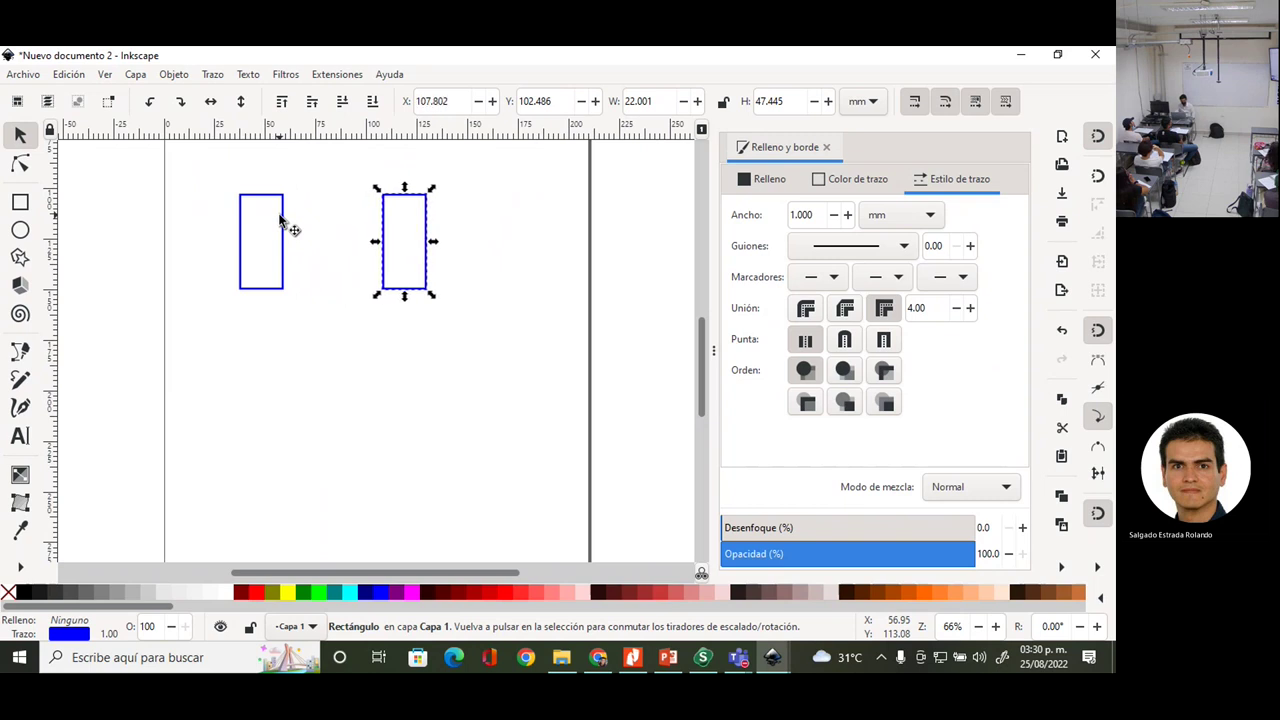
key(Right)
key(Right)
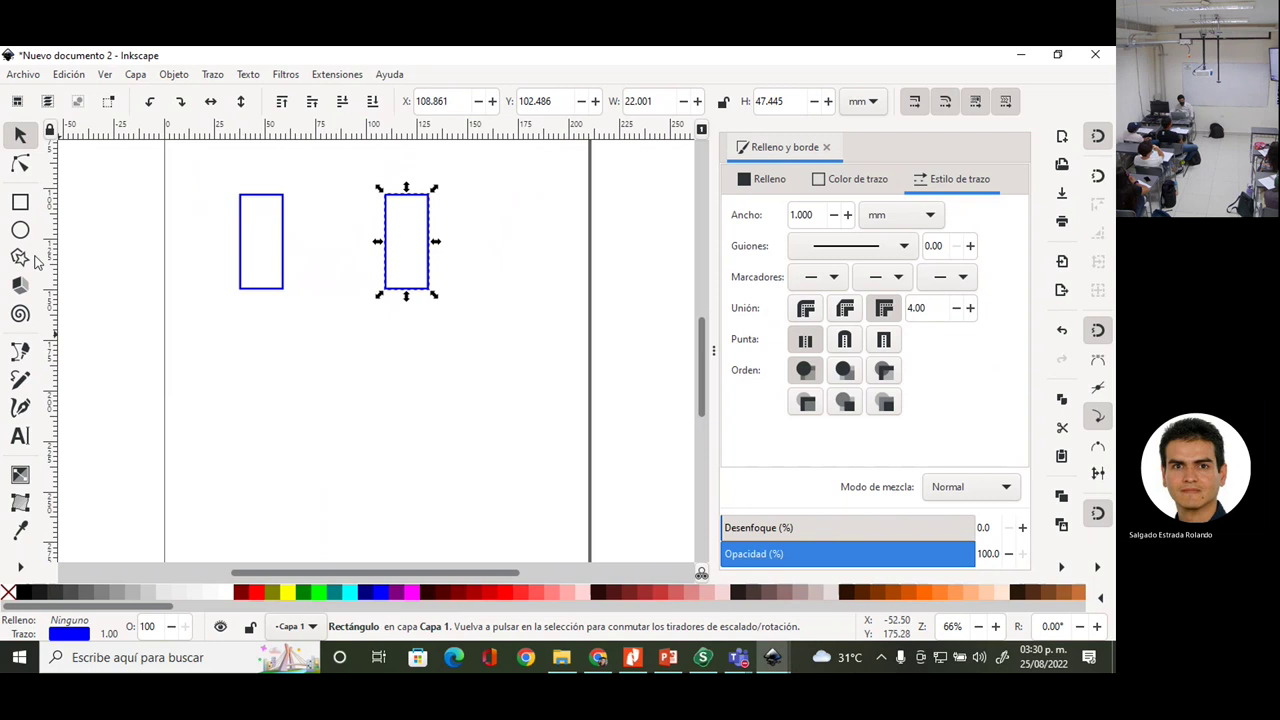
- Draw a tall rectangle about 17 mm wide and 103 mm high between the two rectangles, and nudge it right to about X 74.3 mm
click(20, 202)
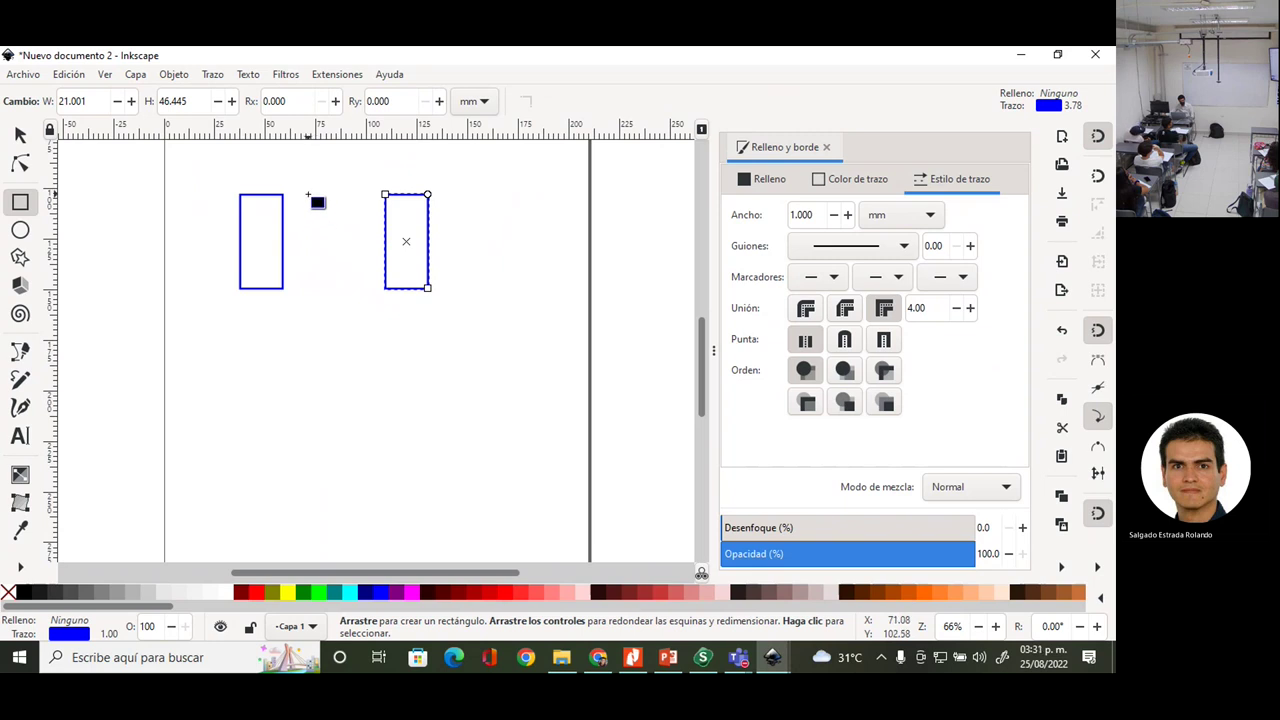
drag(308, 194, 344, 403)
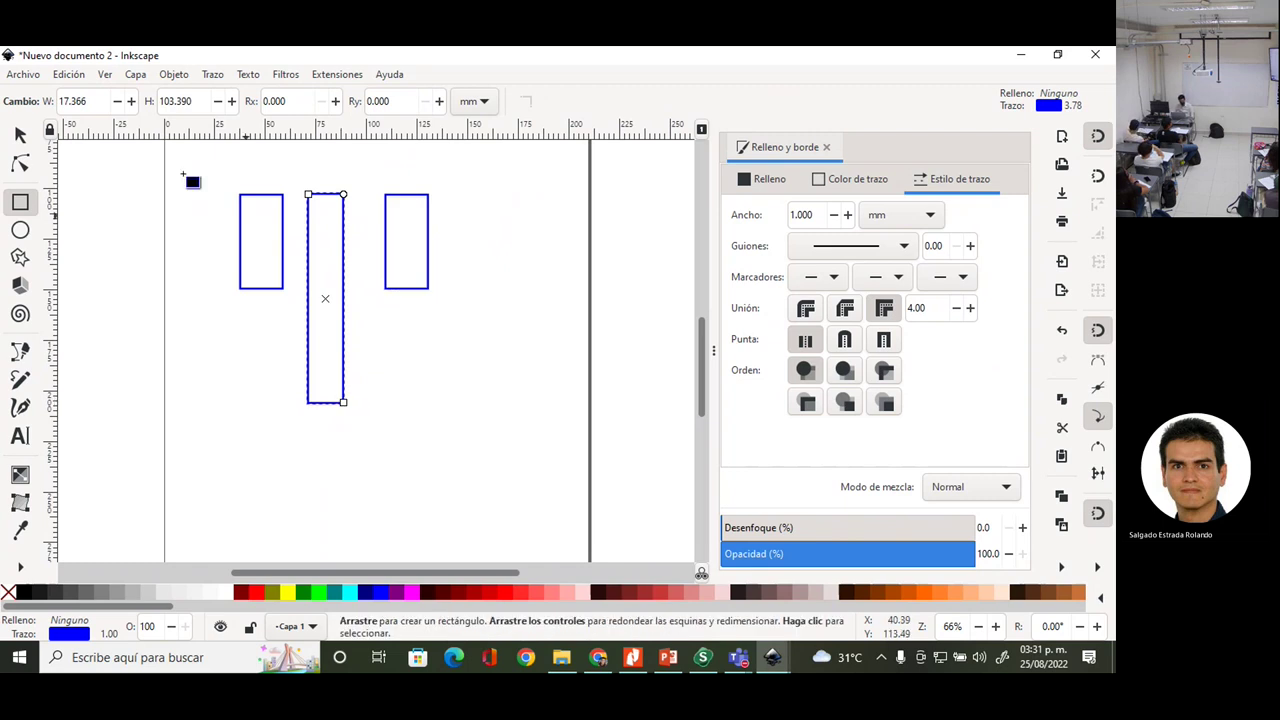
click(20, 134)
key(Right)
key(Right)
key(Right)
key(Right)
key(Right)
key(Right)
key(Right)
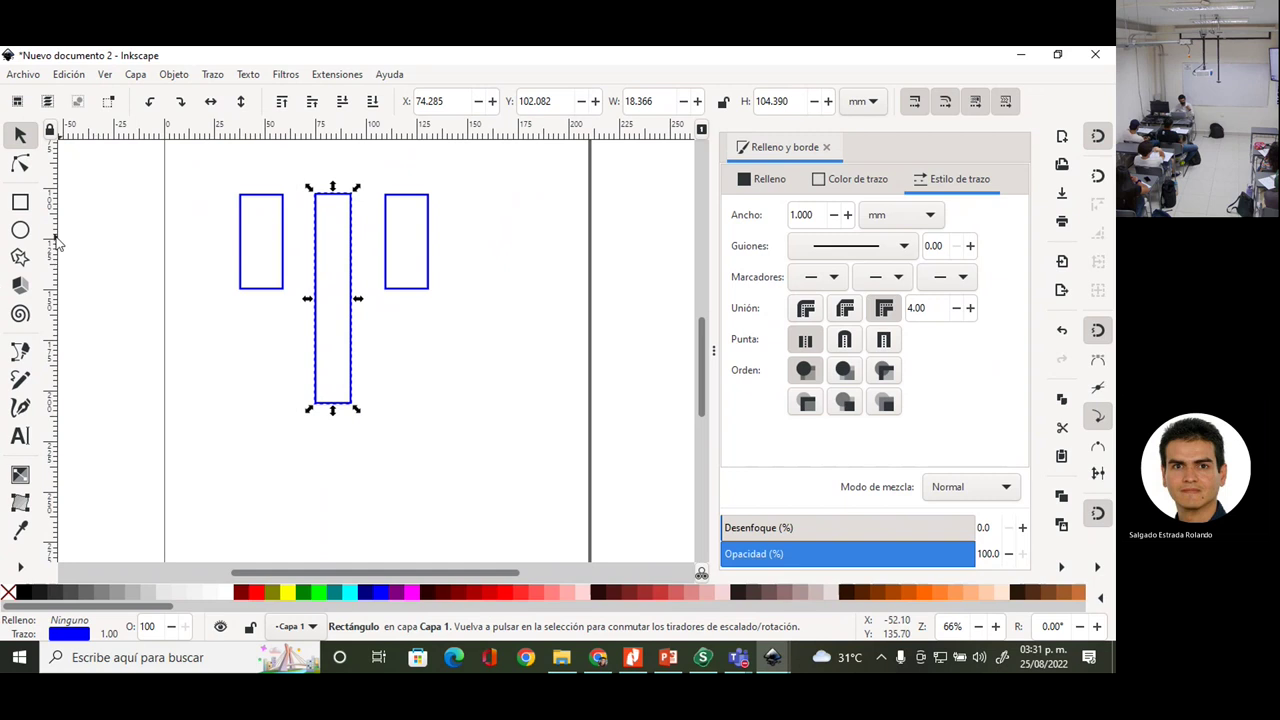
- Draw a rectangle about 16 mm by 15 mm bridging the top of the left gap, with a red stroke of R 255 and B 0
click(24, 205)
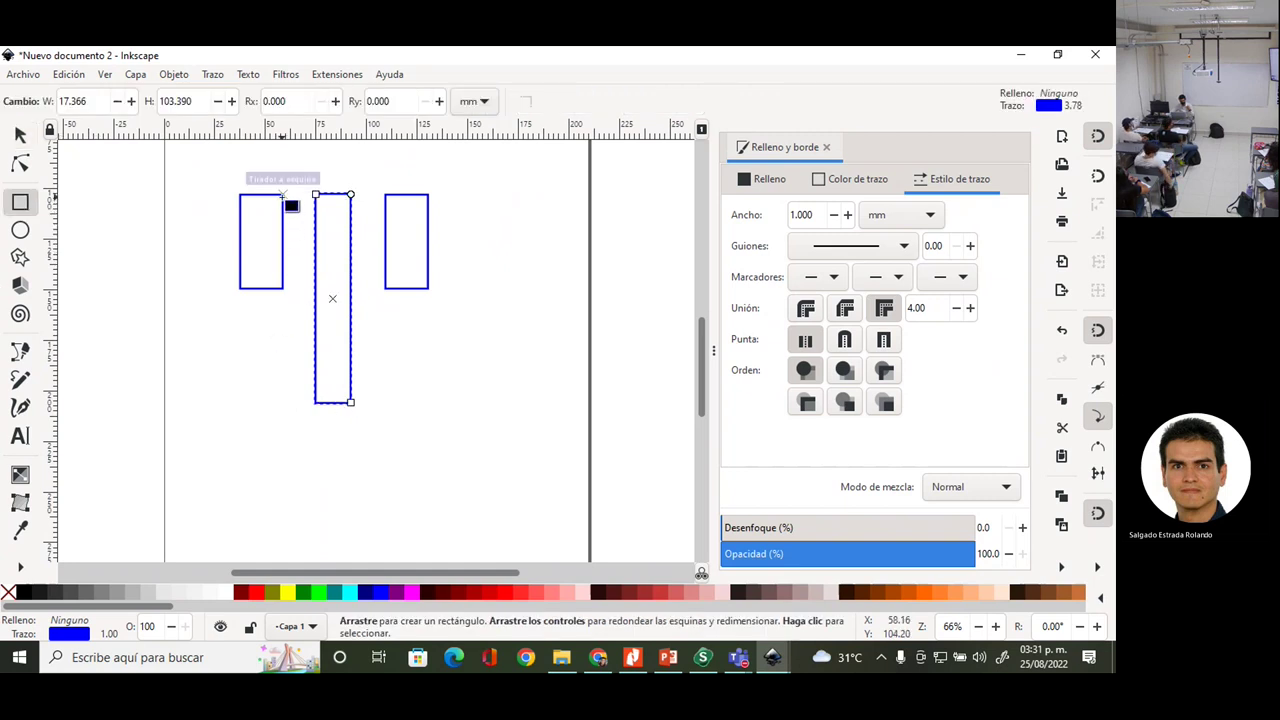
mouse_move(283, 196)
mouse_down()
mouse_move(318, 206)
mouse_move(316, 224)
mouse_up()
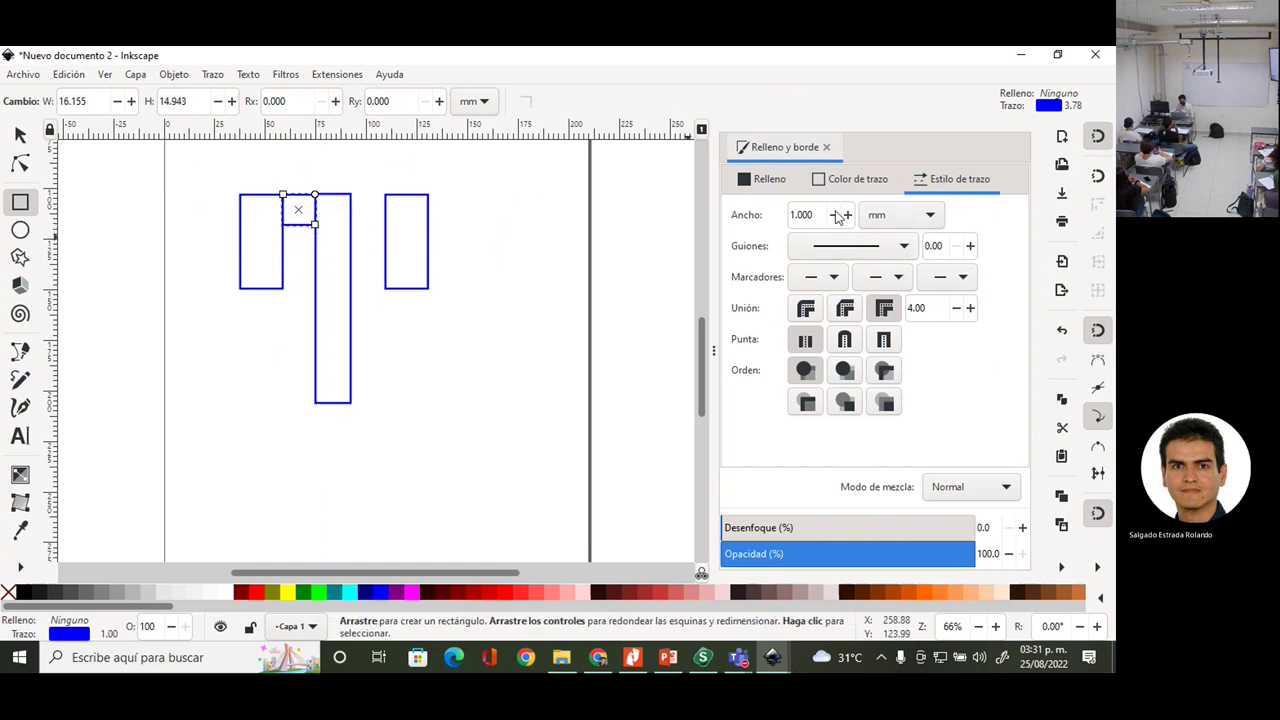
click(865, 182)
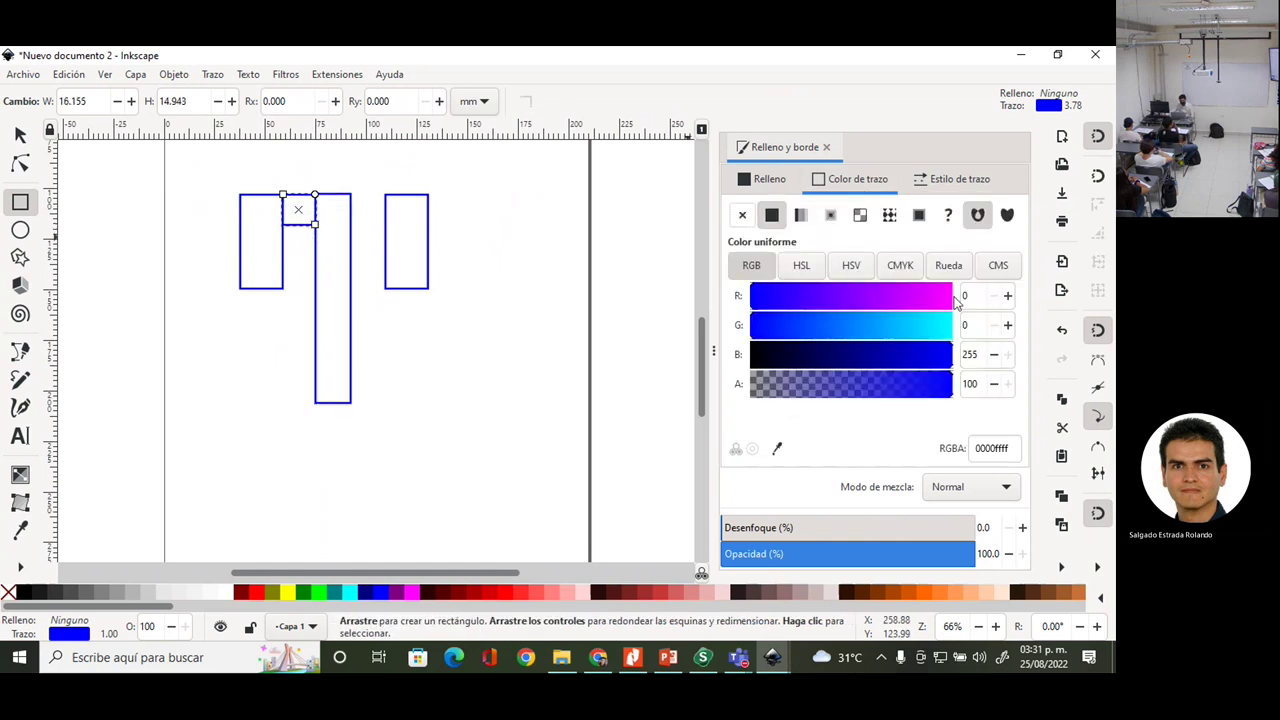
double_click(979, 355)
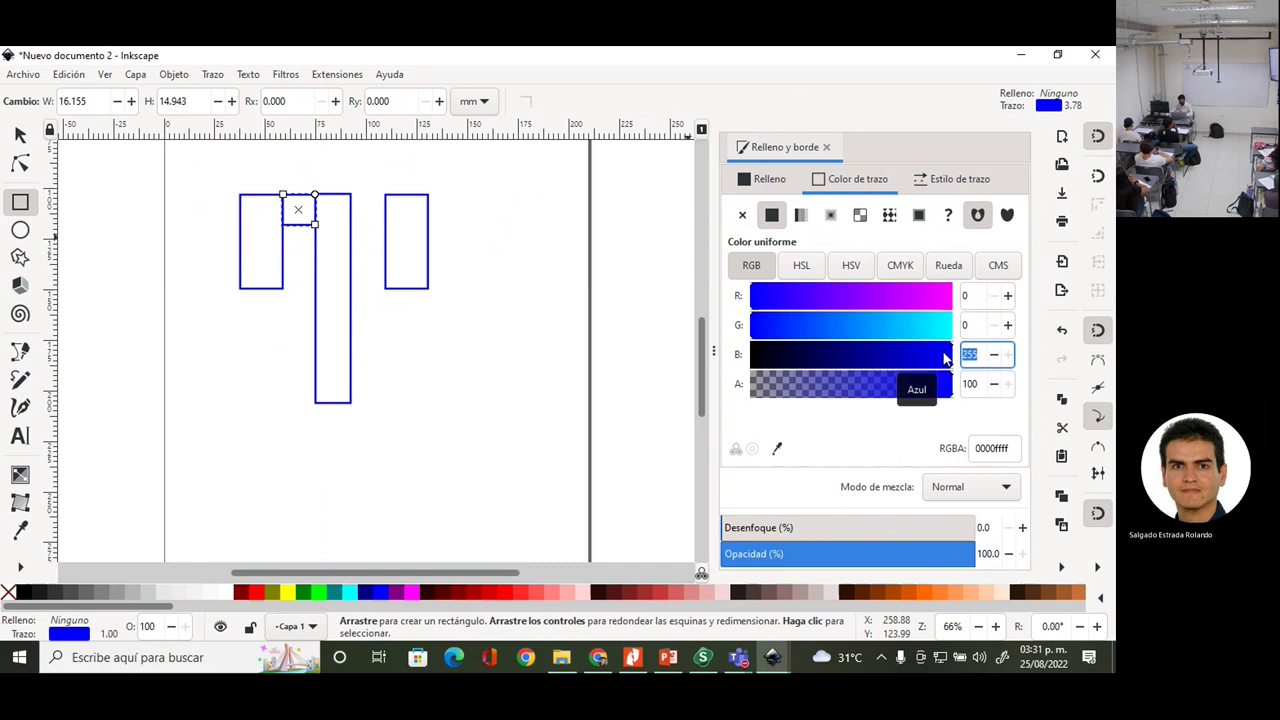
text(0)
key(Tab)
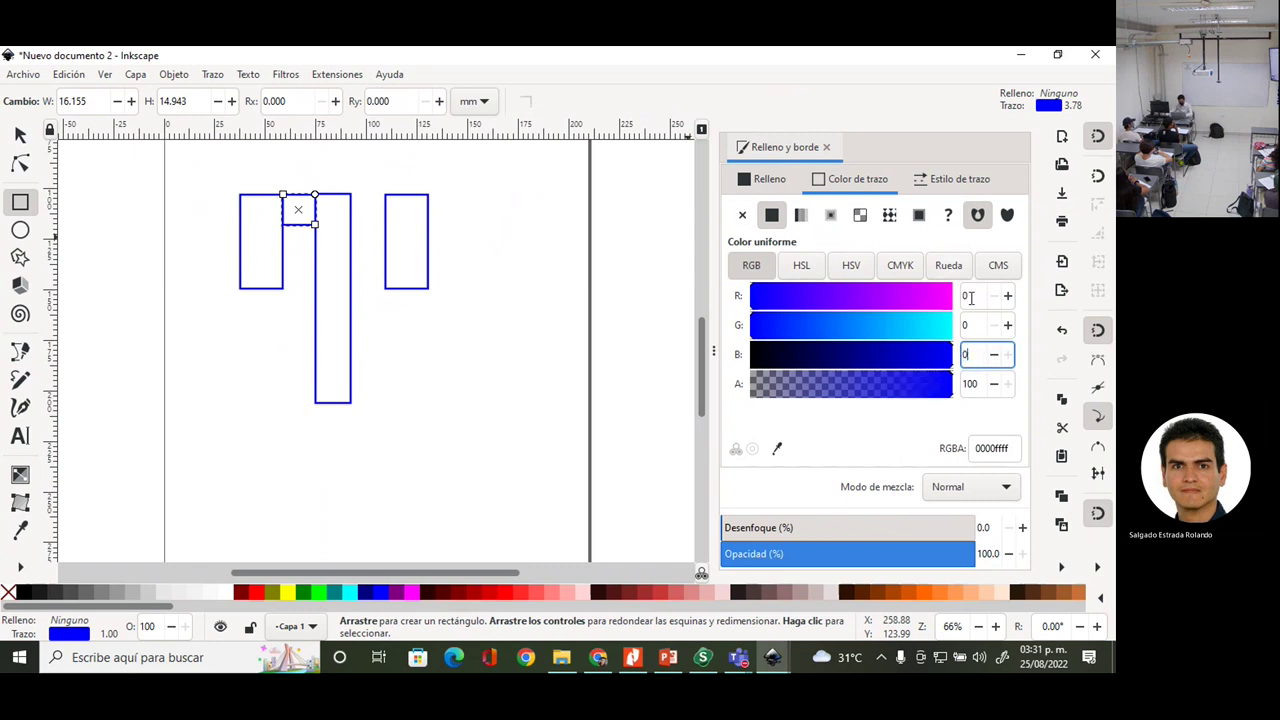
text(255)
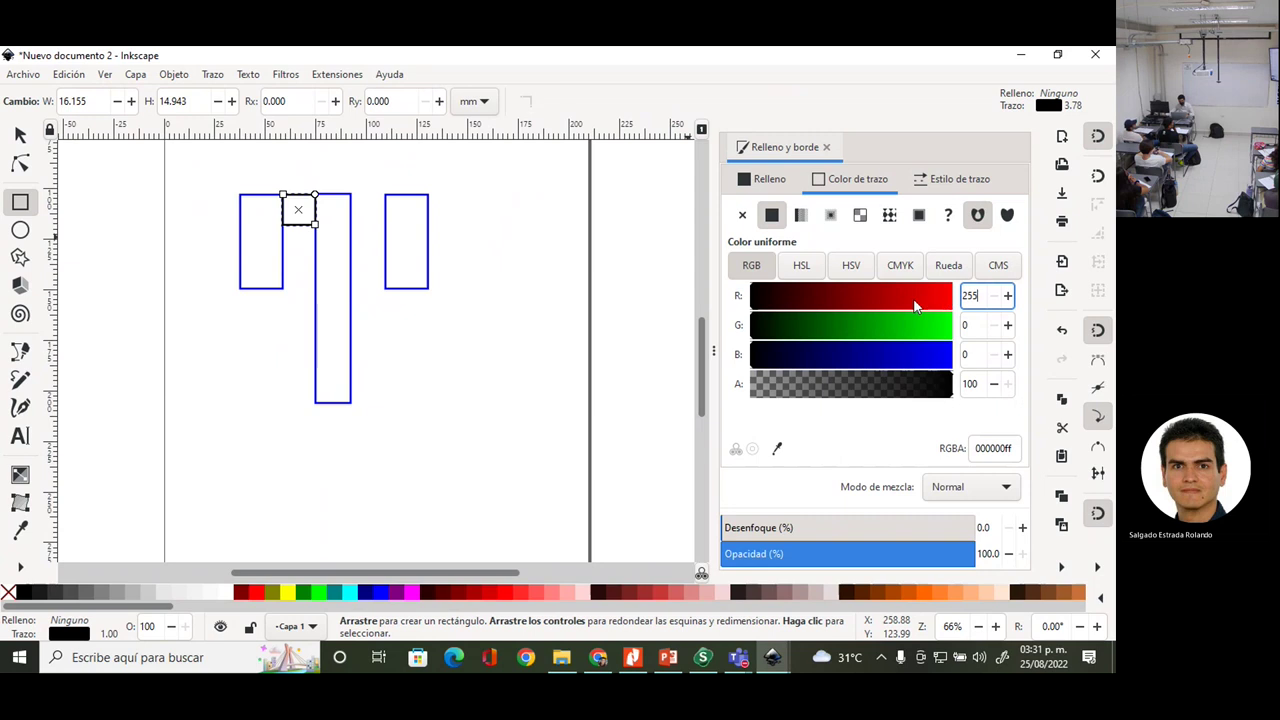
- Give the small connecting rectangle a flat dark red fill with R 200, G 0 and B 0
click(768, 179)
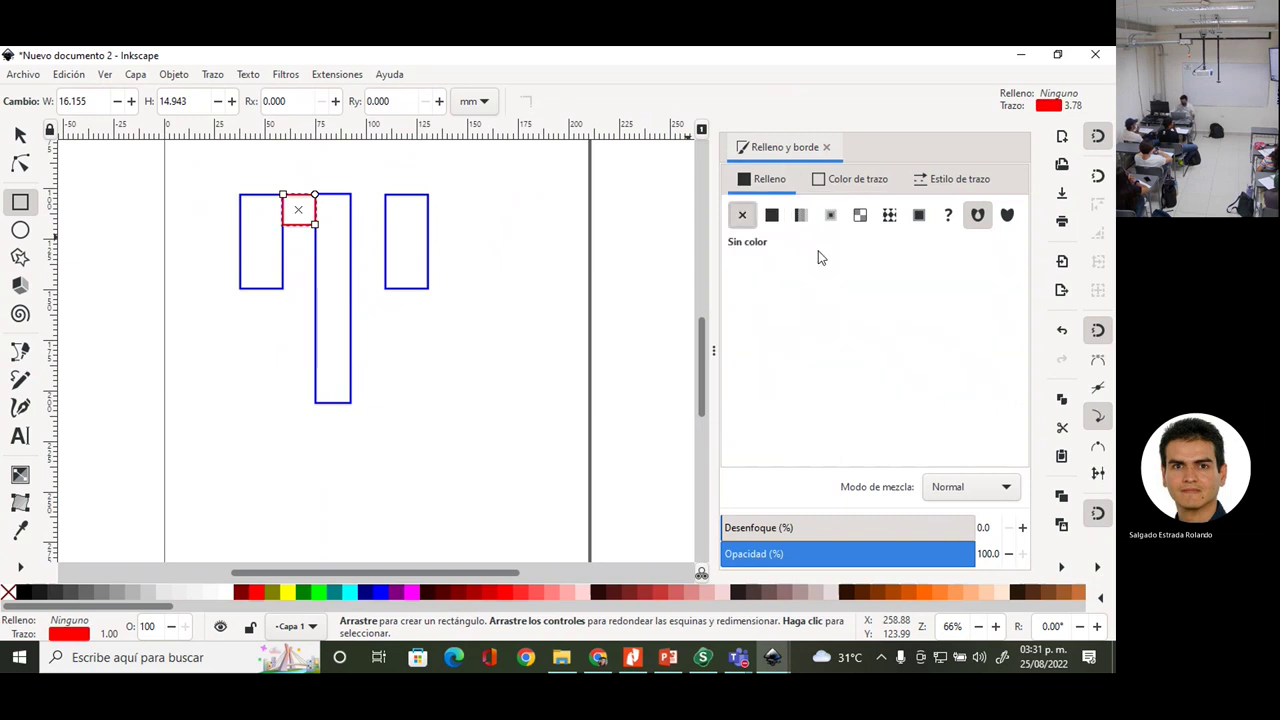
click(771, 215)
double_click(973, 327)
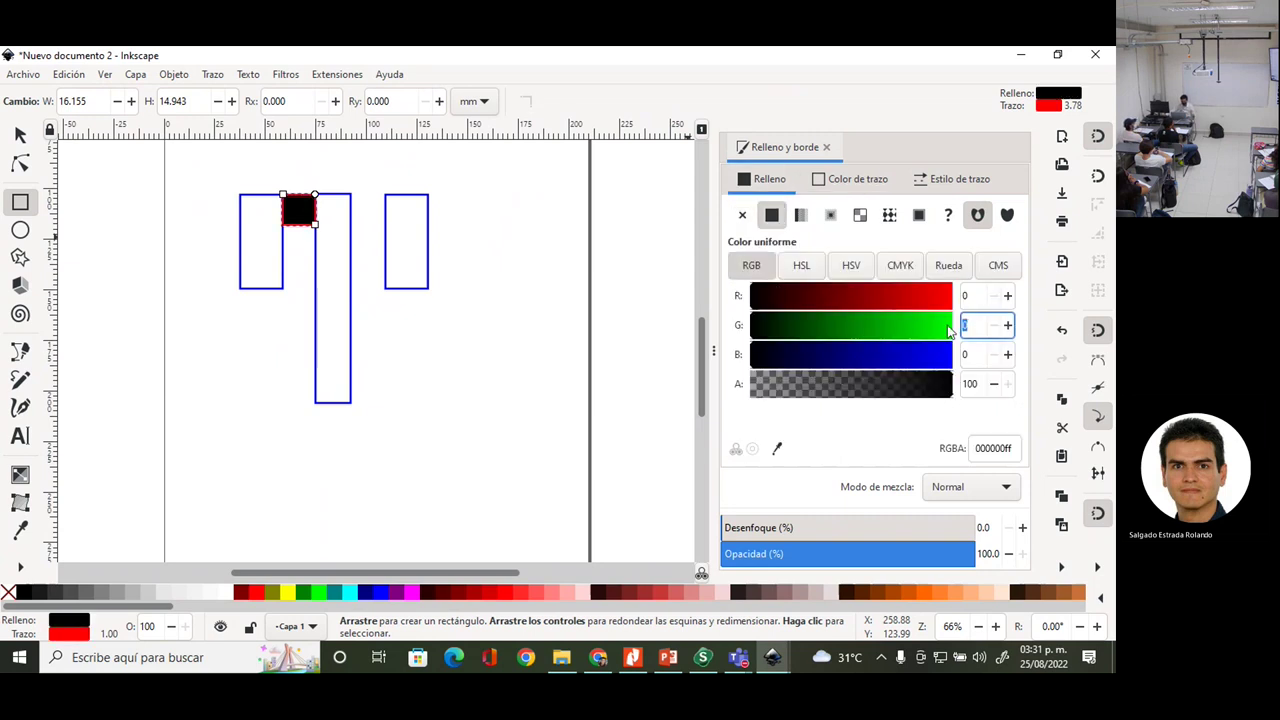
double_click(965, 296)
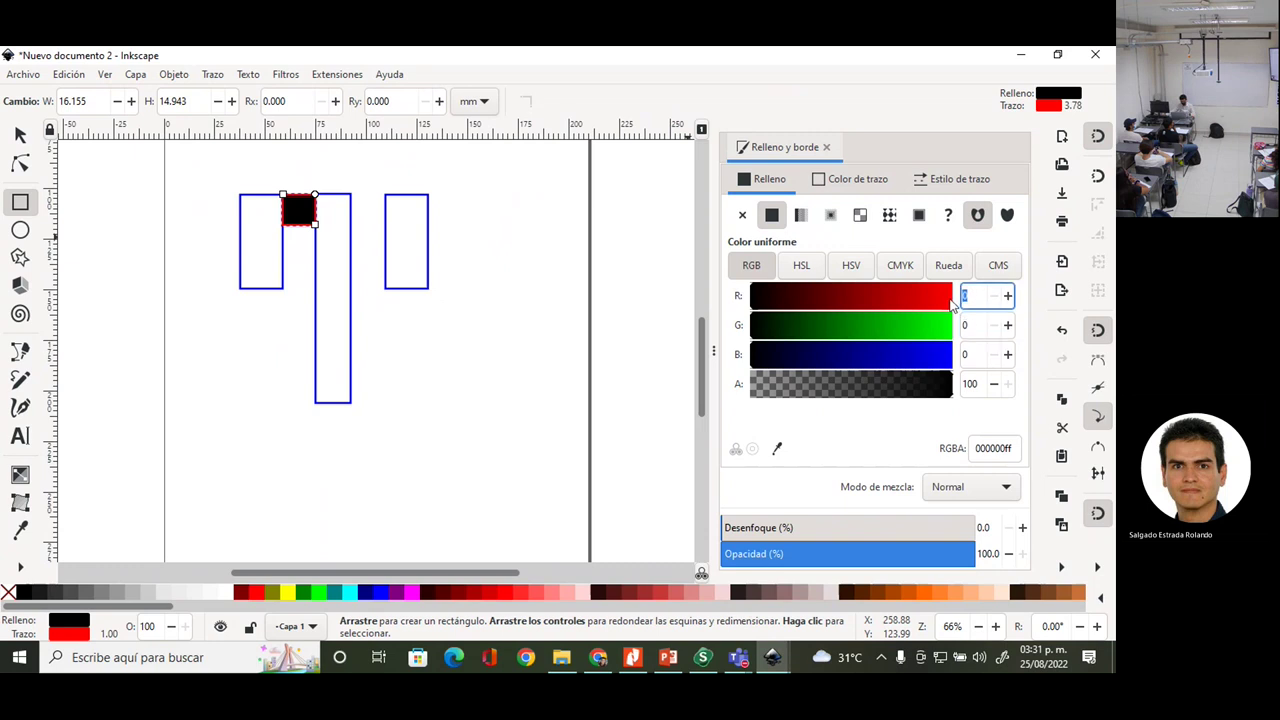
text(200)
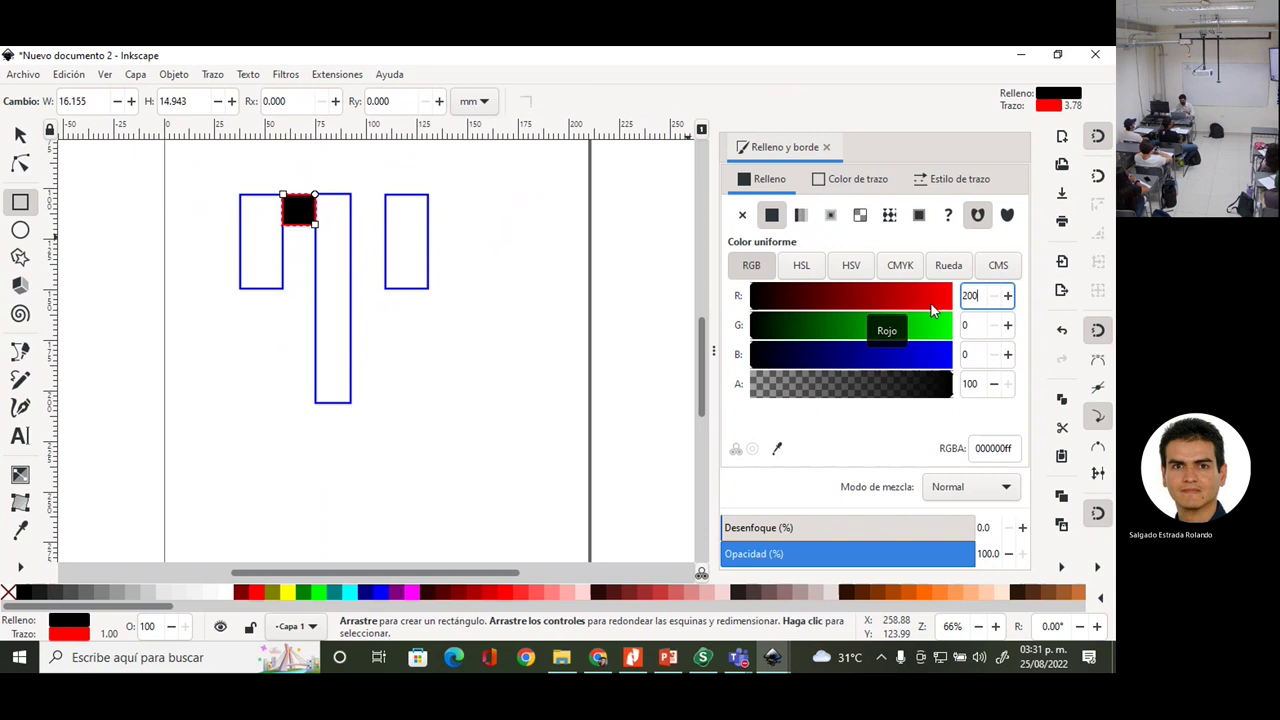
click(974, 332)
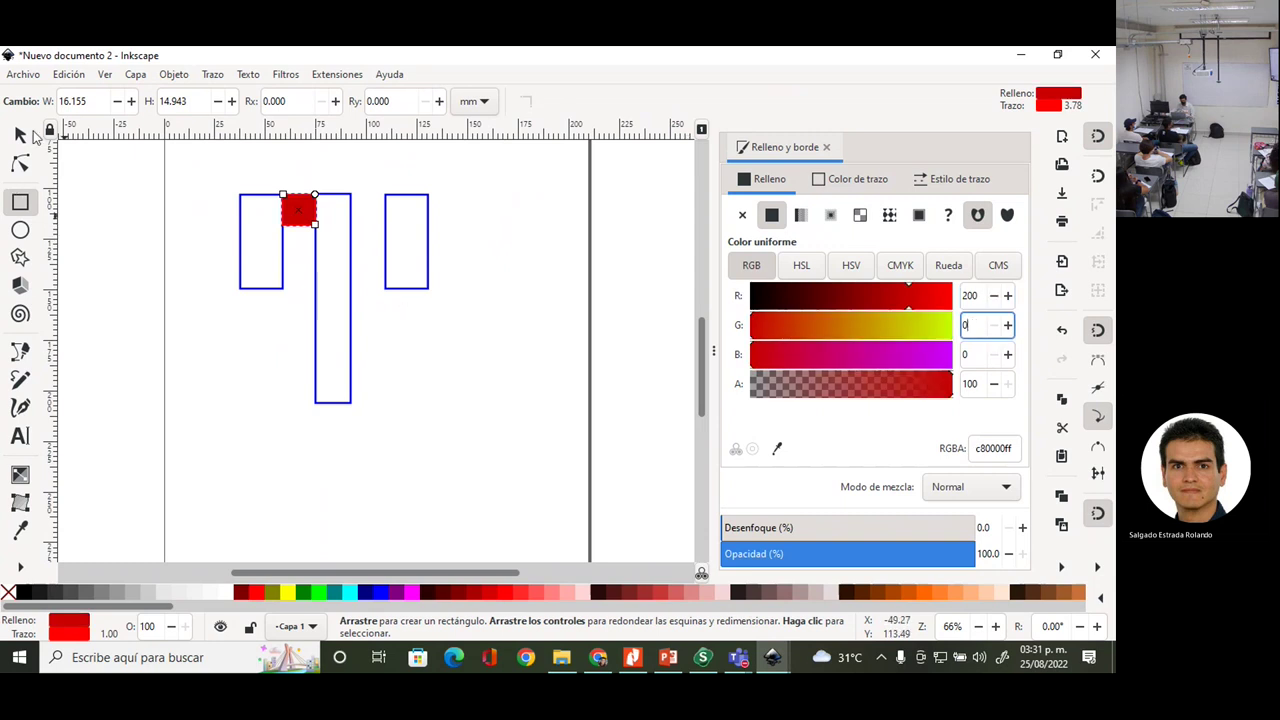
- Paste a copy of the red block and place it in the right gap at about X 92.7 mm, Y 102.5 mm
click(20, 133)
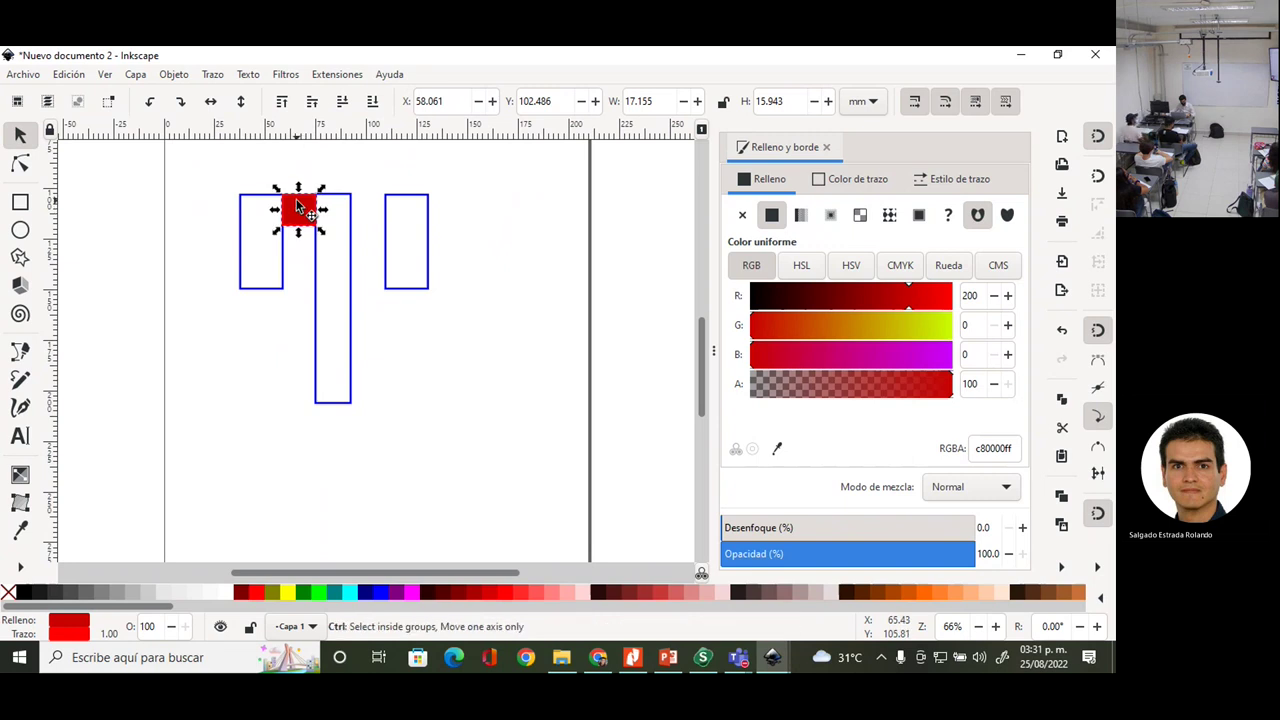
click(357, 176)
key(ctrl+v)
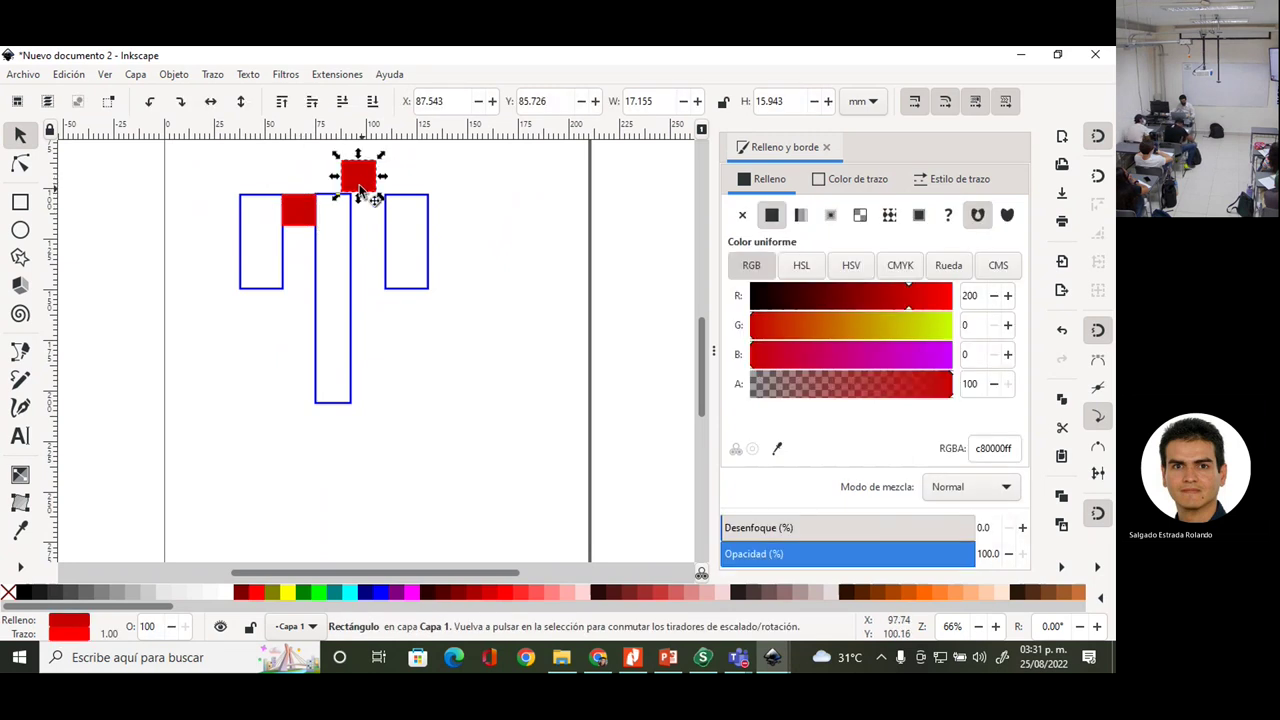
drag(360, 180, 370, 225)
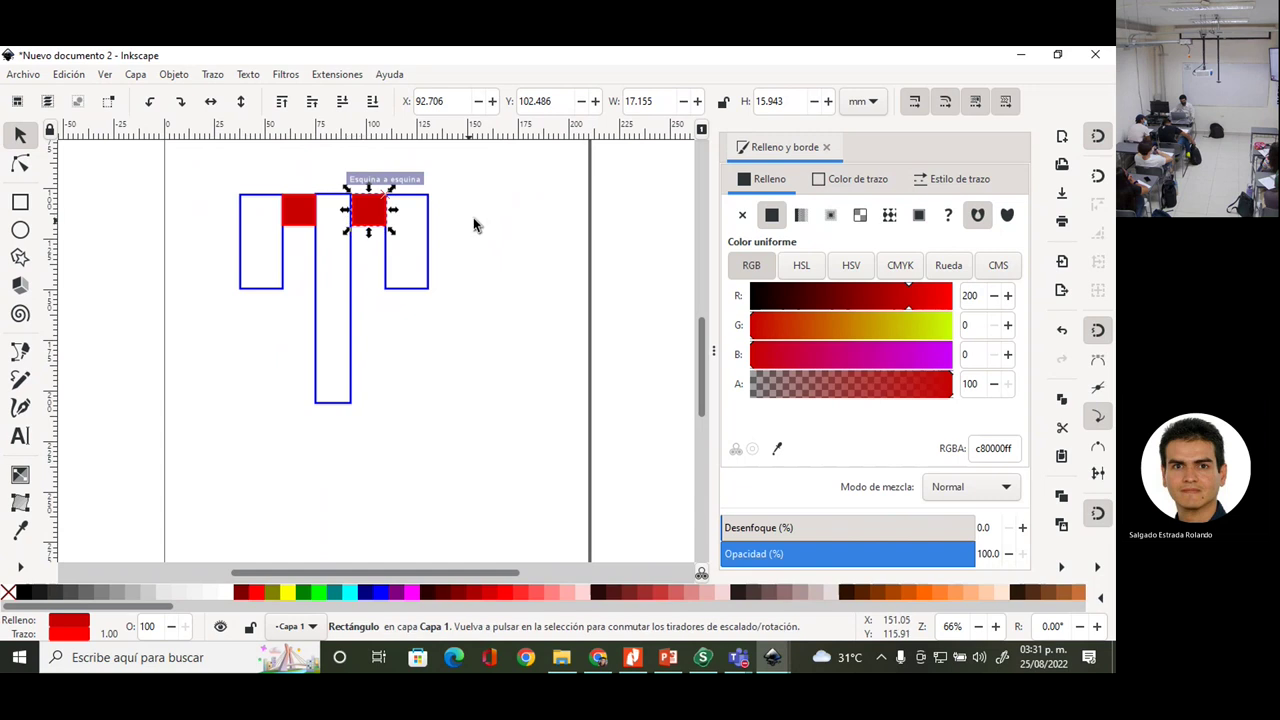
click(480, 221)
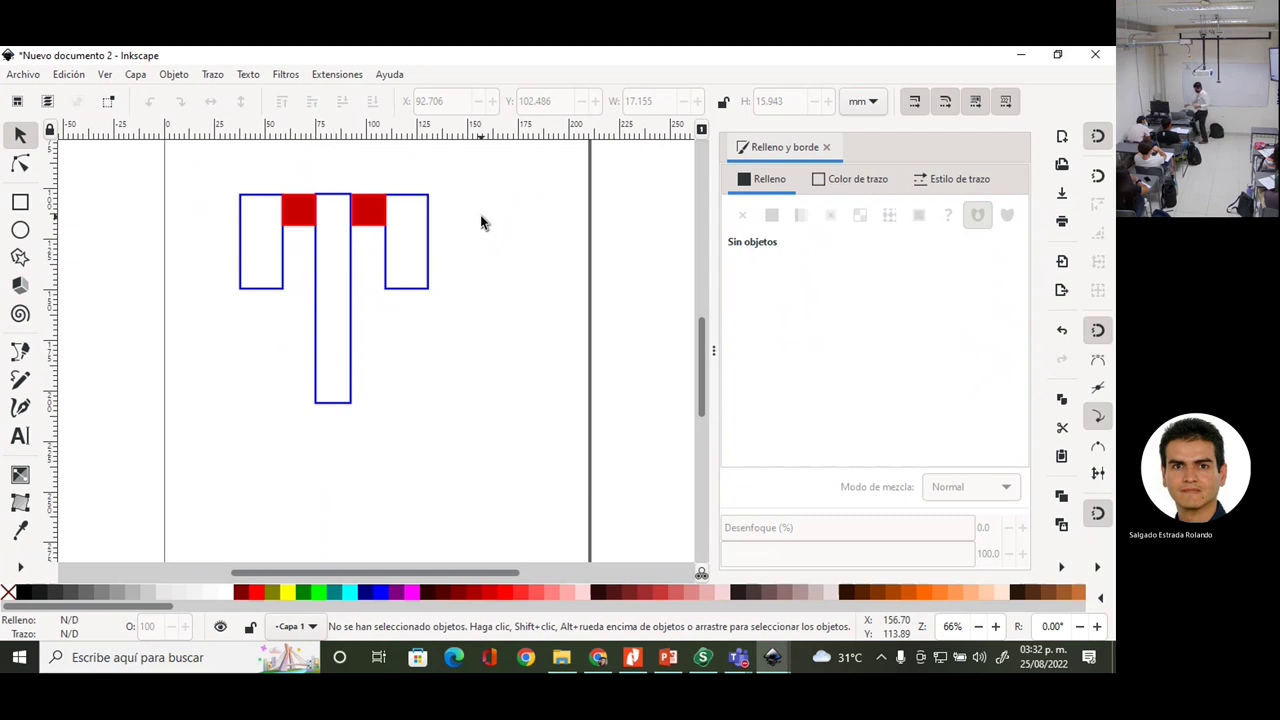
- Select both red blocks and nudge them down together to about Y 108.8 mm
click(304, 222)
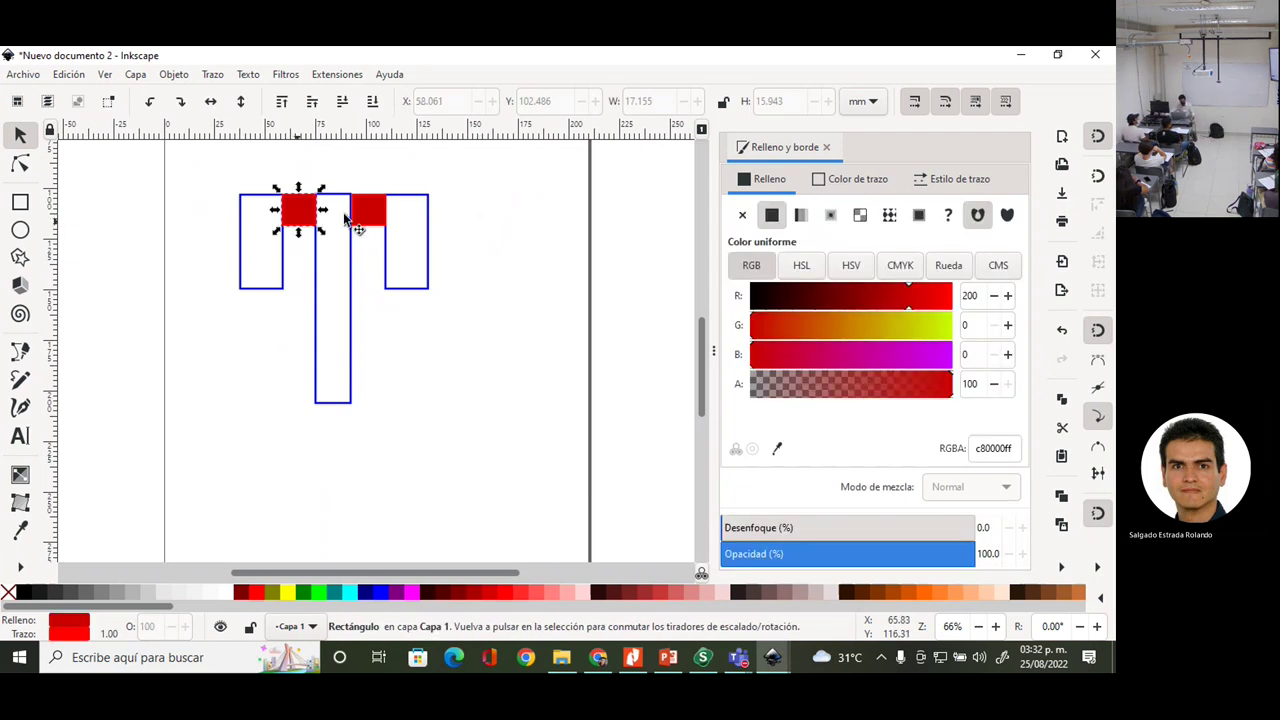
click(366, 217)
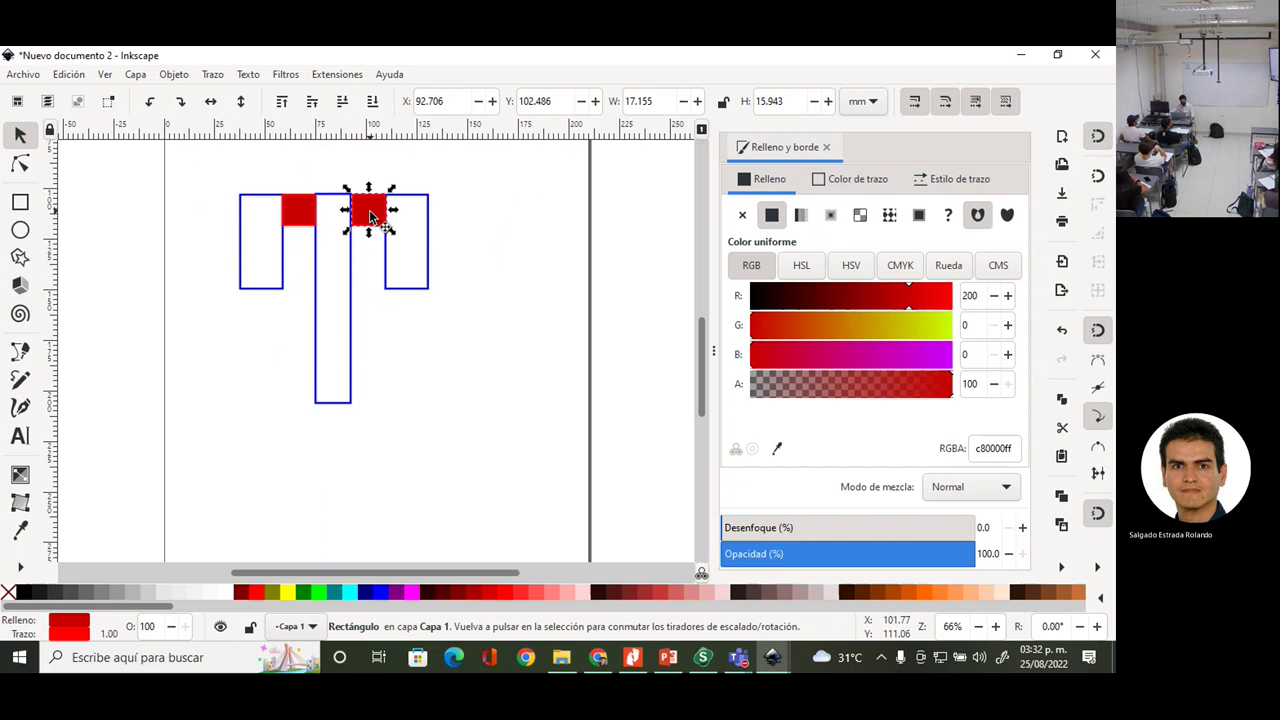
shift+click(295, 208)
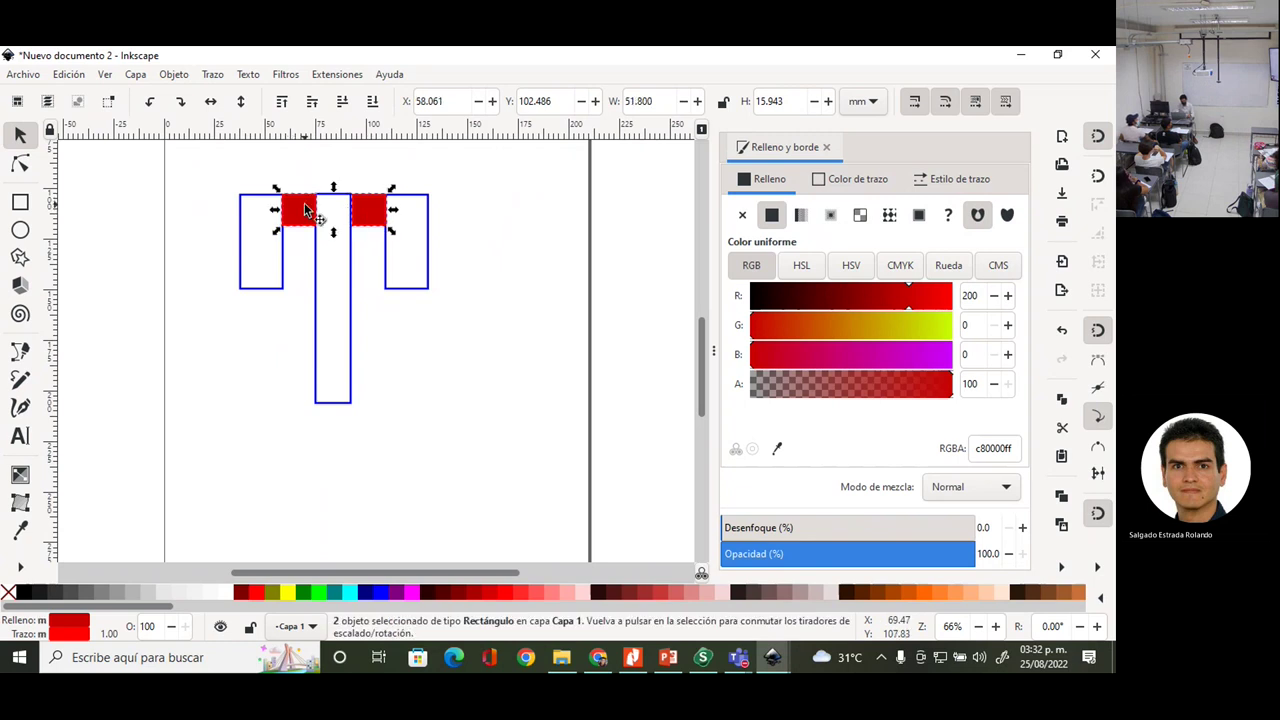
key(Down)
key(Down)
key(Down)
key(Down)
key(Down)
key(Down)
key(Down)
key(Down)
key(Down)
key(Down)
key(Down)
key(Down)
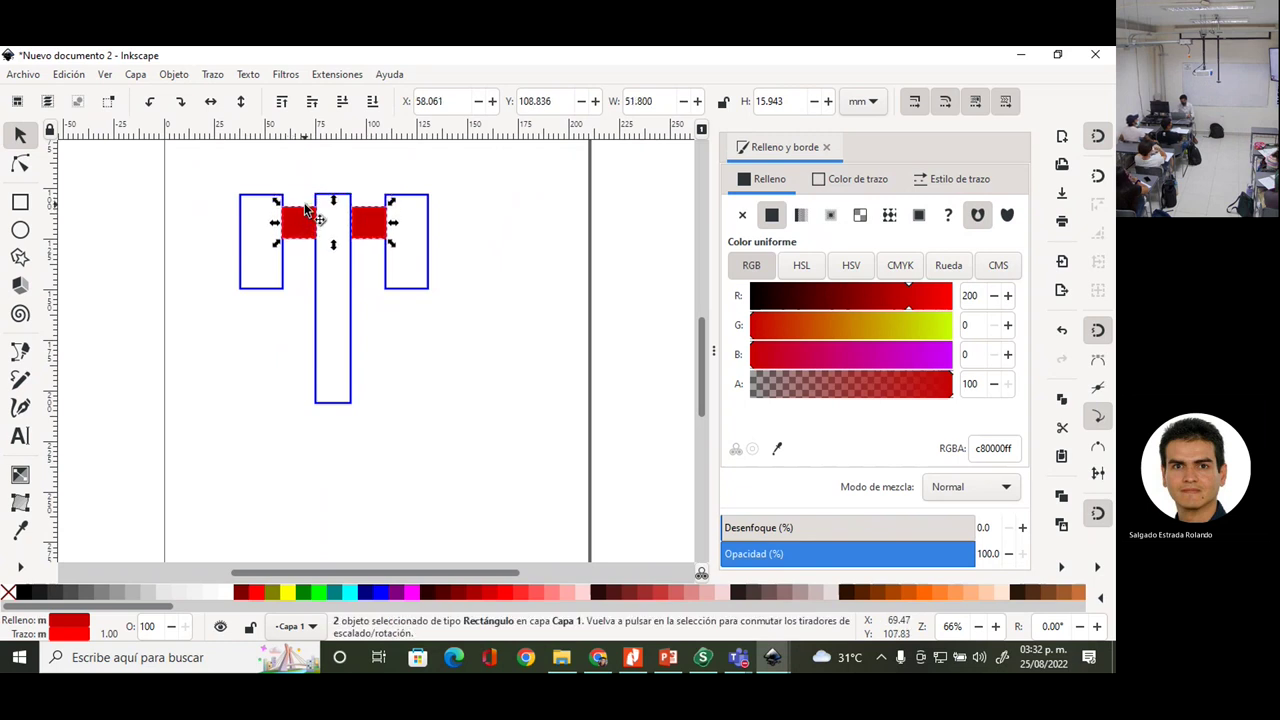
click(214, 177)
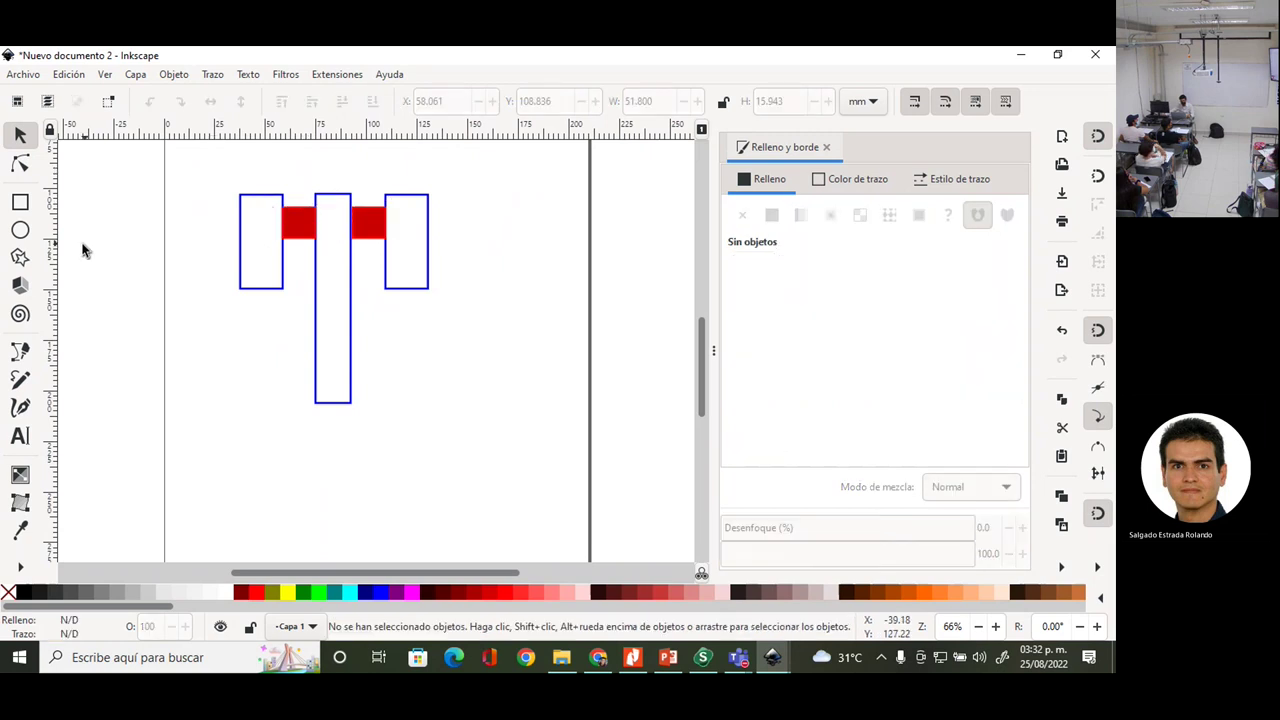
- Draw a horizontal bar about 140 mm wide and 17 mm high across the plates' upper ends, with a fill of R 0
click(20, 202)
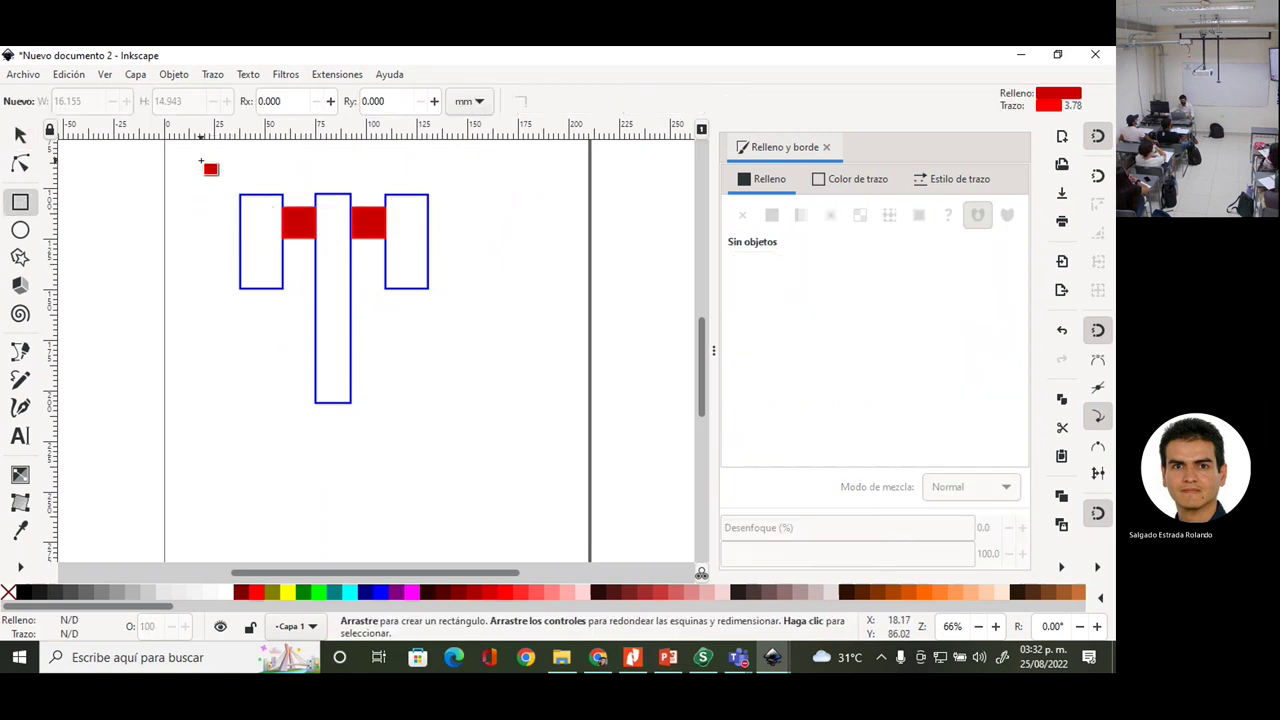
mouse_move(200, 160)
mouse_down()
mouse_move(444, 215)
mouse_move(483, 196)
mouse_up()
double_click(968, 294)
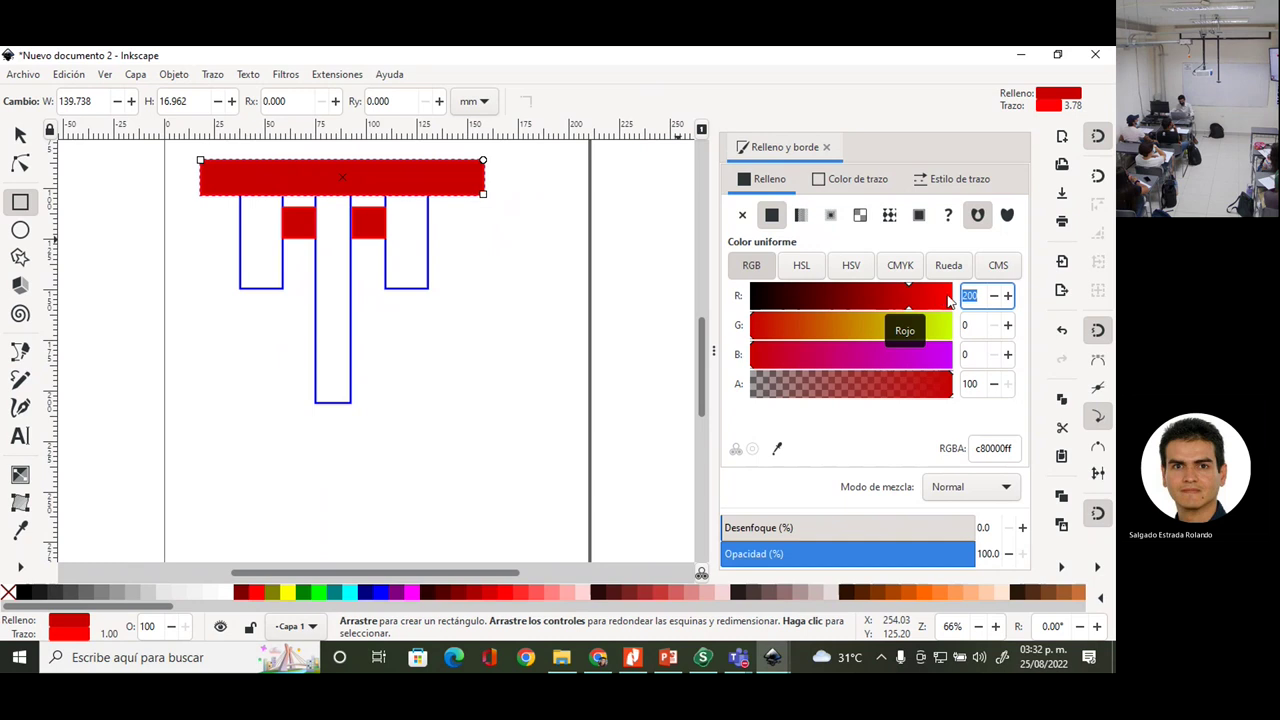
text(0)
click(976, 324)
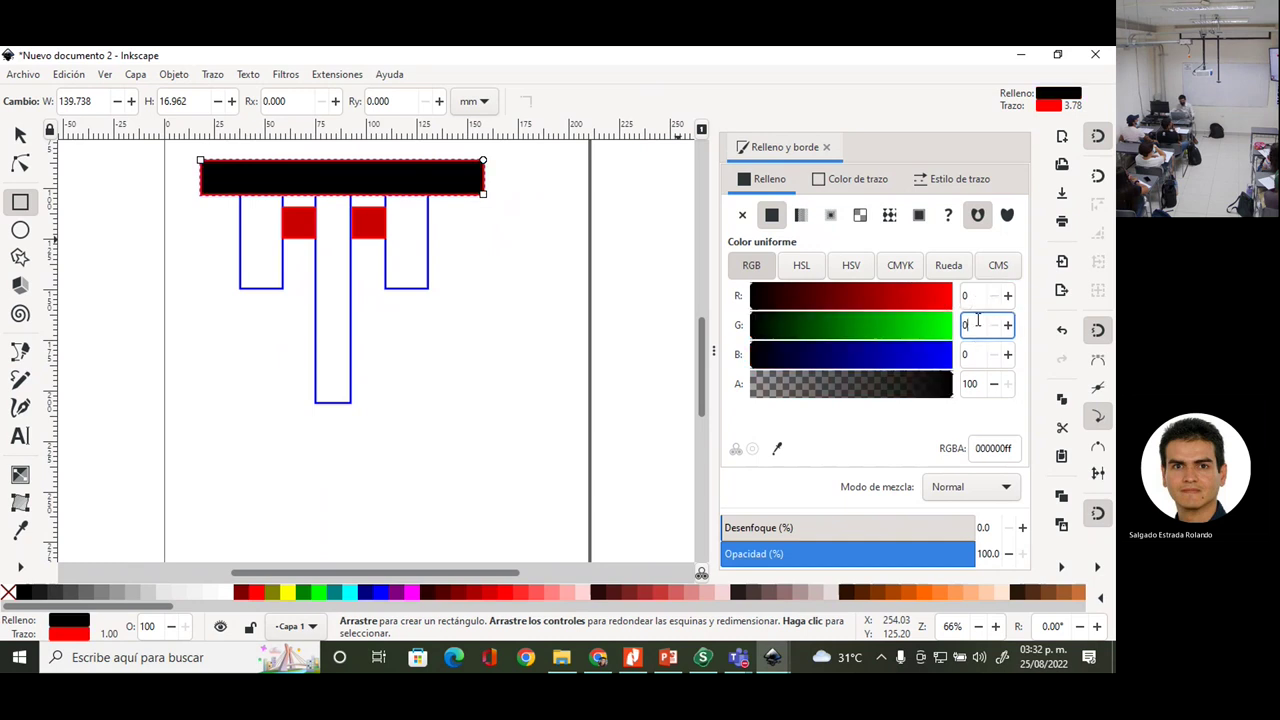
- Shift the upper bar left to about X 14.8 mm and set its fill's R value to 255
click(21, 145)
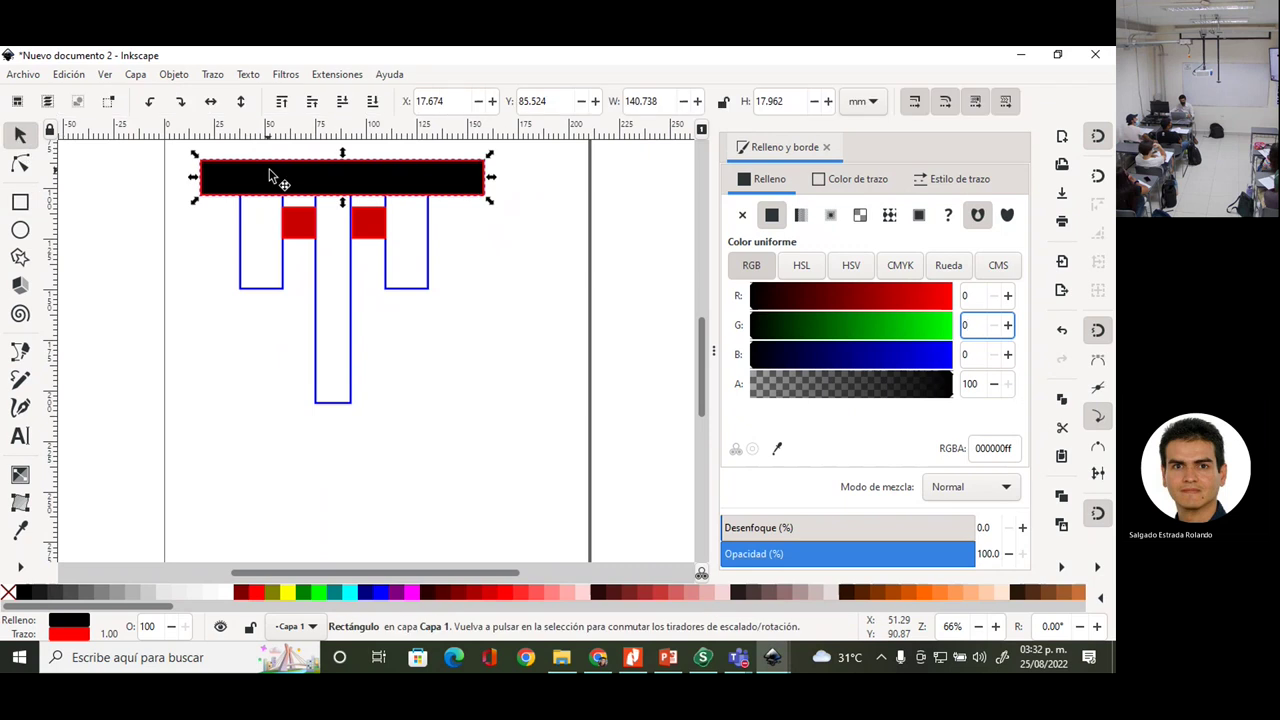
drag(300, 177, 287, 171)
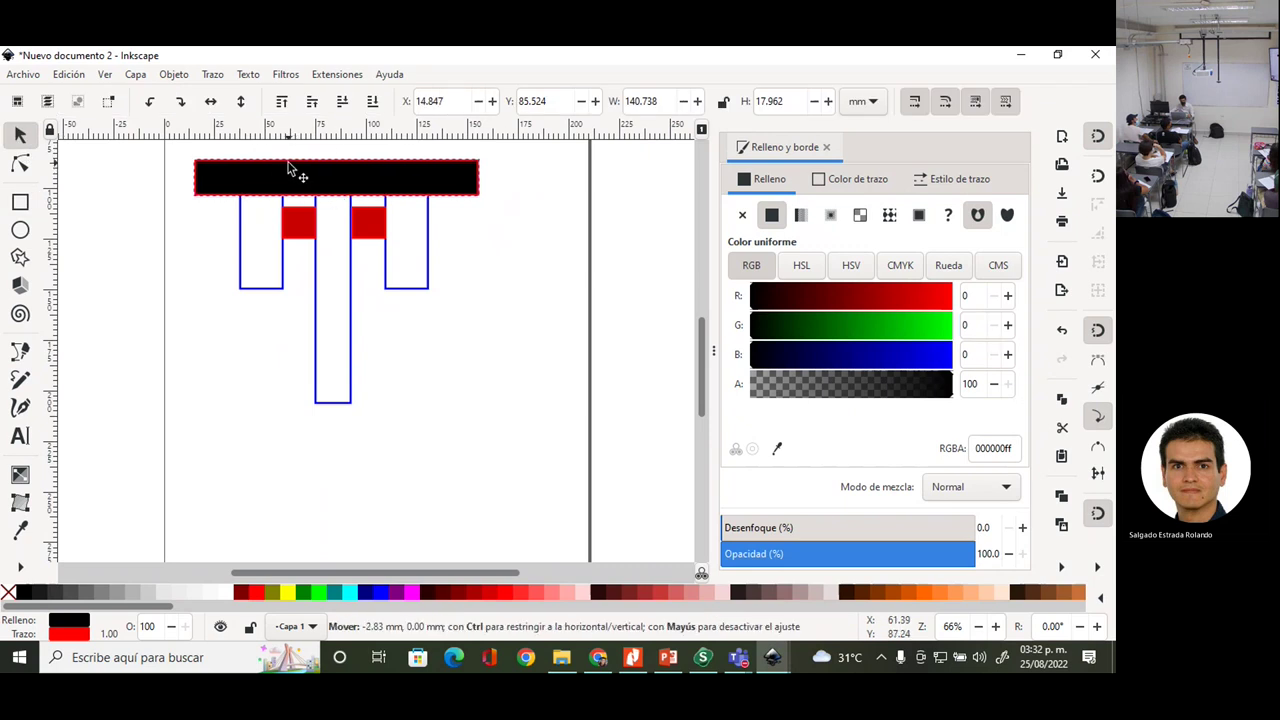
drag(985, 297, 957, 302)
text(2)
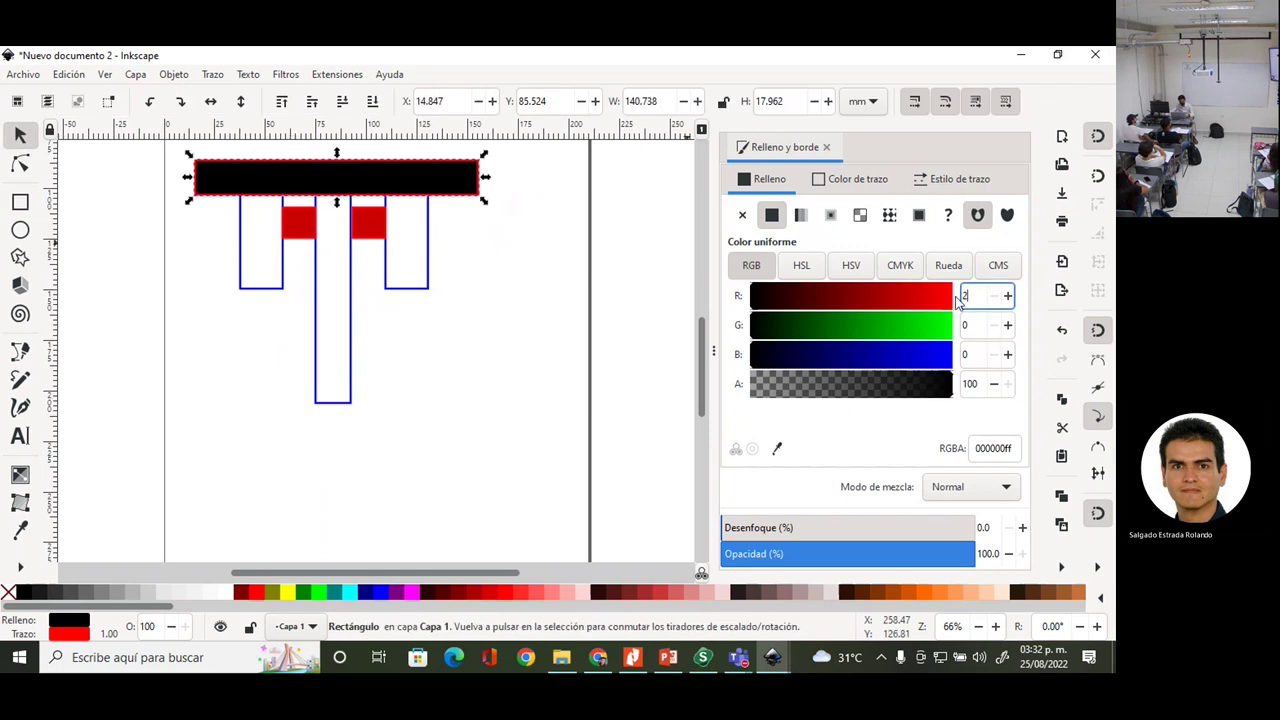
text(55)
key(Tab)
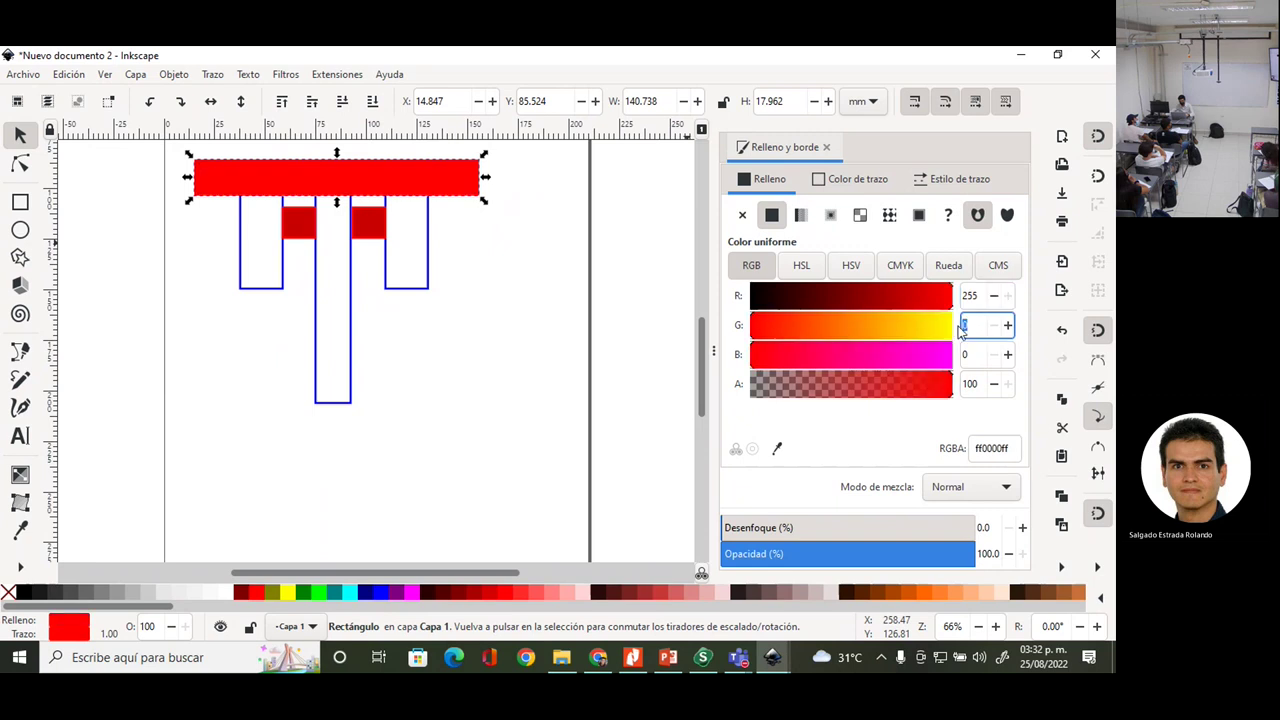
drag(985, 296, 962, 298)
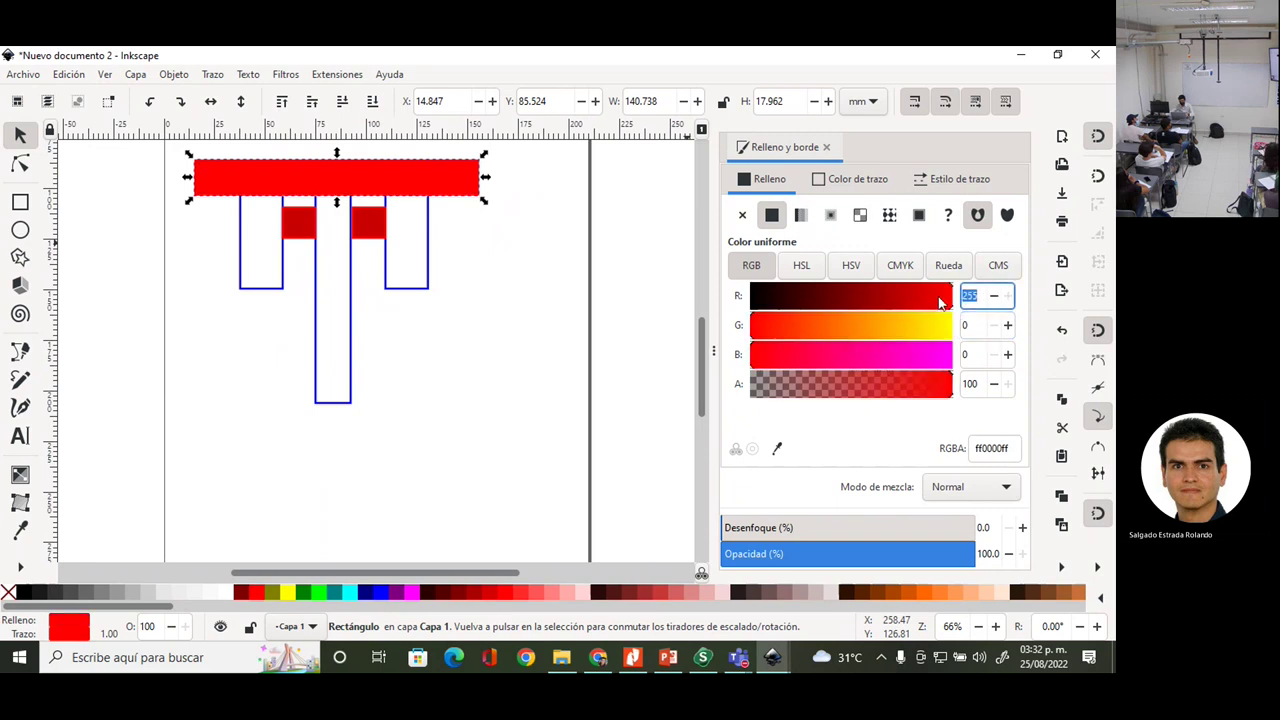
- Remove the upper bar's fill and make its stroke black by setting R to 0
click(743, 214)
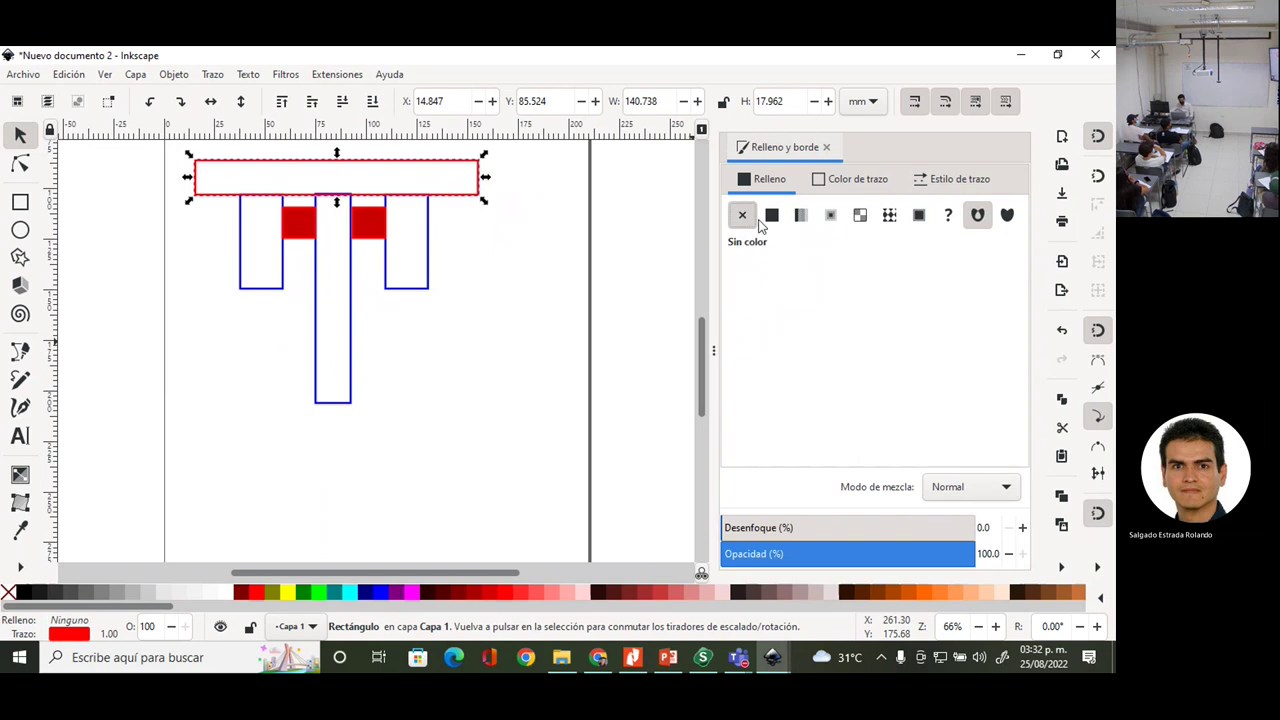
click(845, 180)
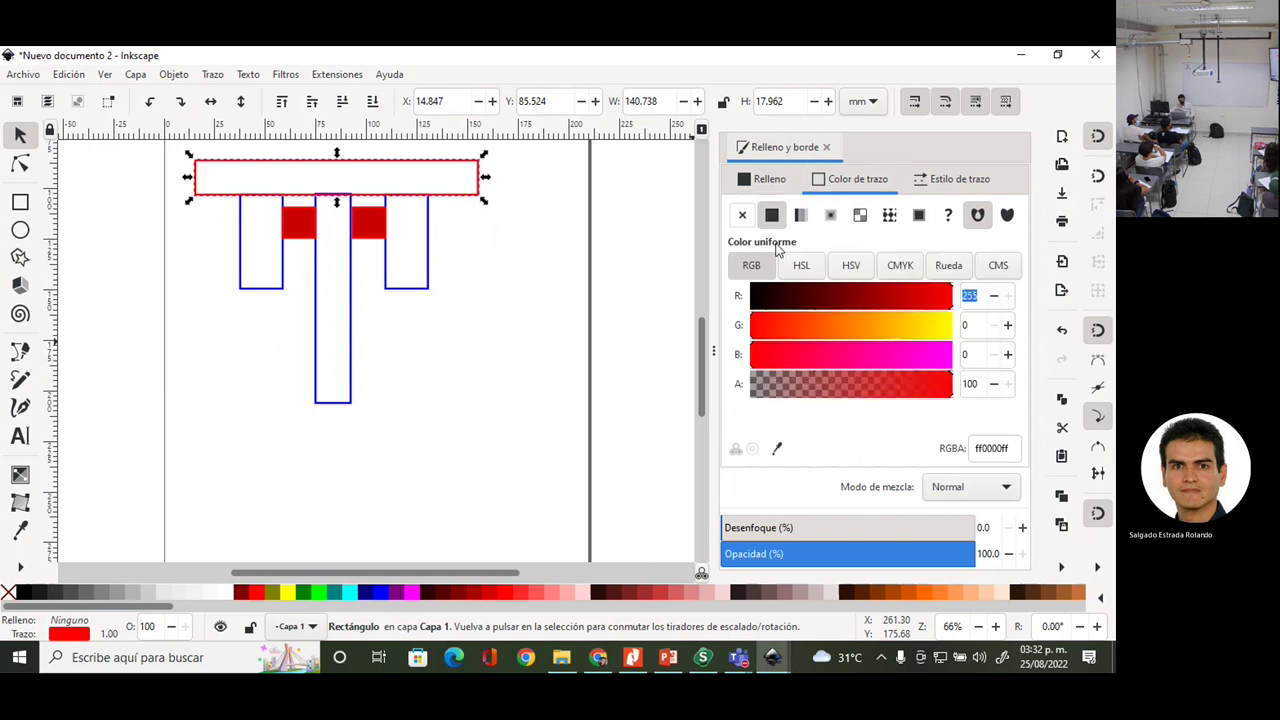
click(968, 296)
text(0)
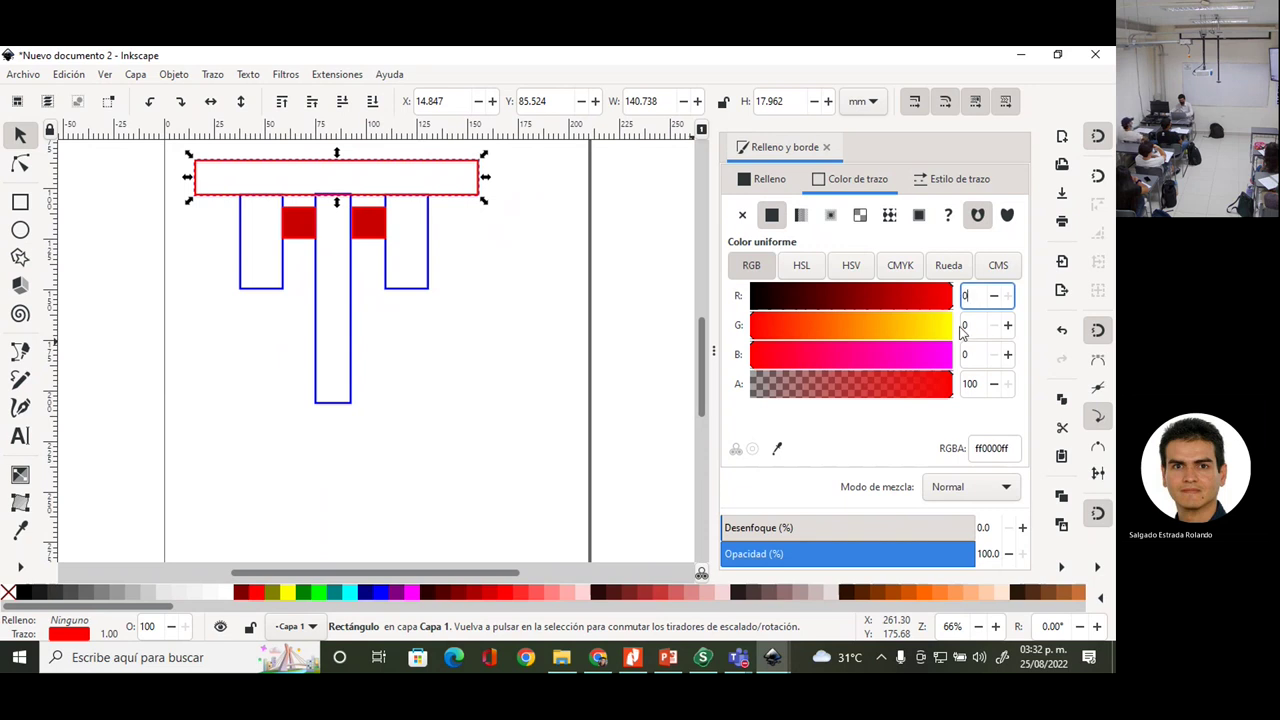
click(965, 325)
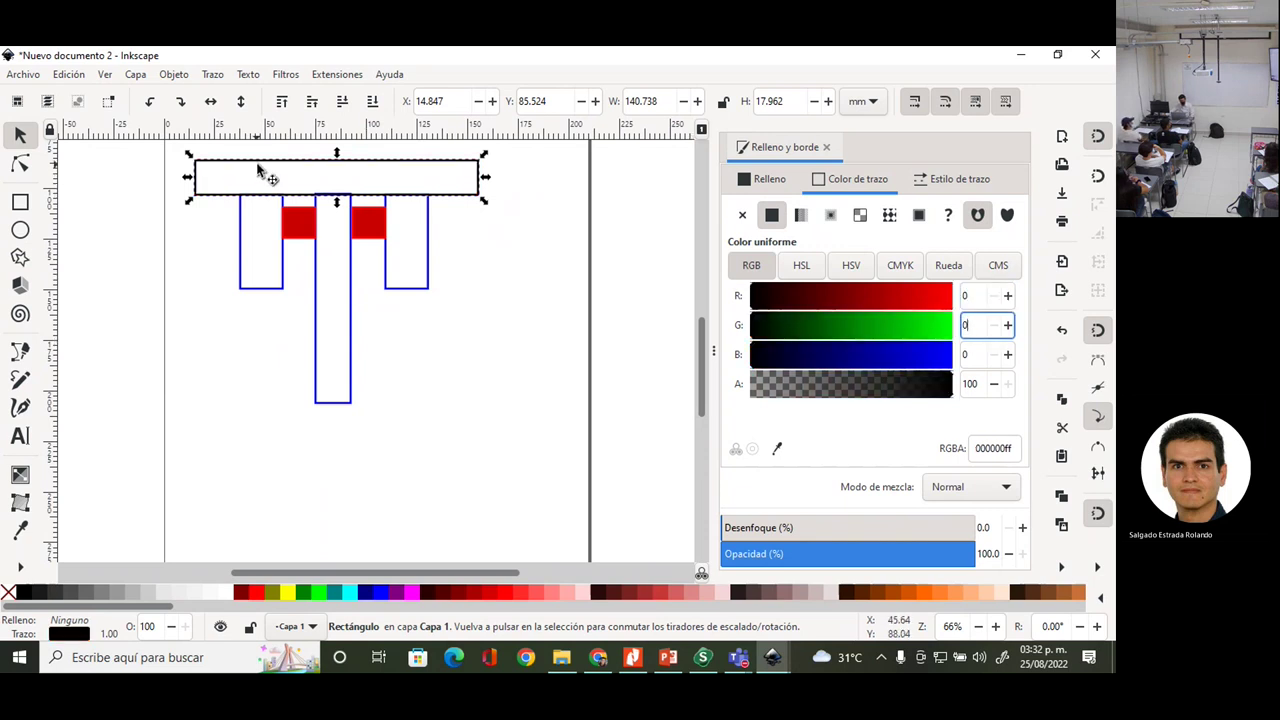
- Move the upper bar to about X 12.4 mm, Y 85.1 mm so it sits on the plates
drag(264, 168, 258, 170)
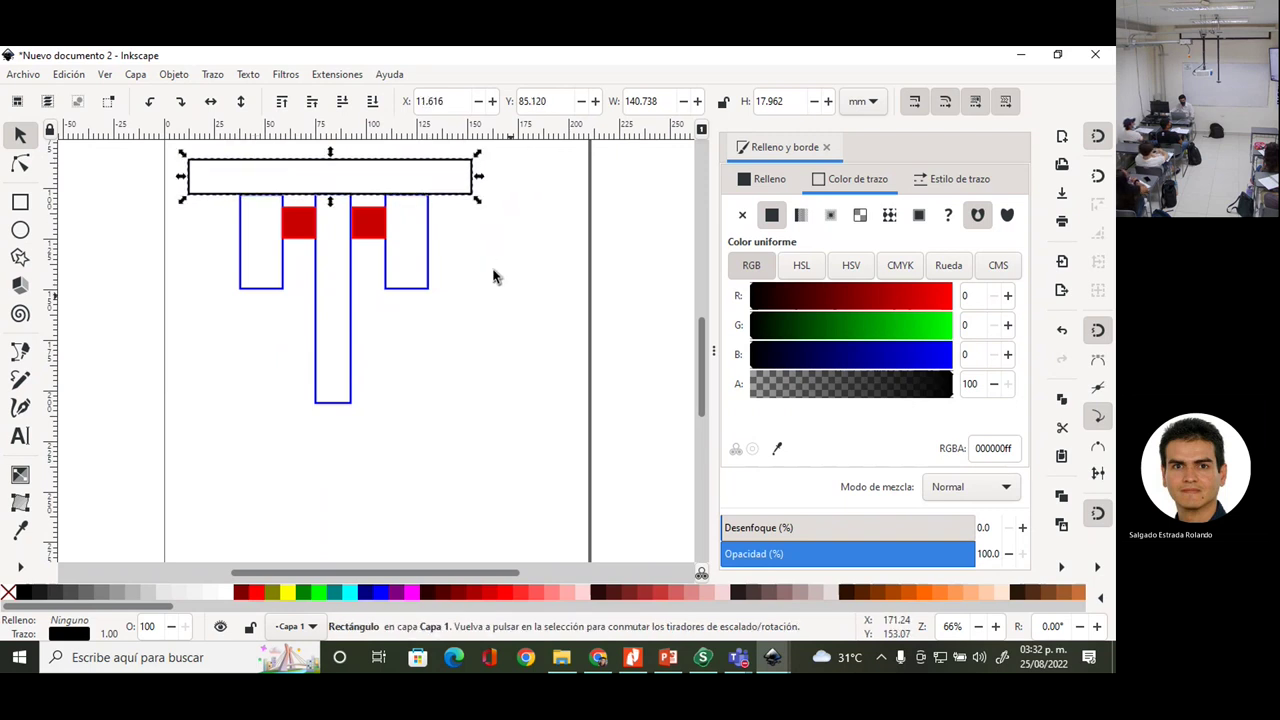
drag(462, 168, 474, 180)
click(490, 270)
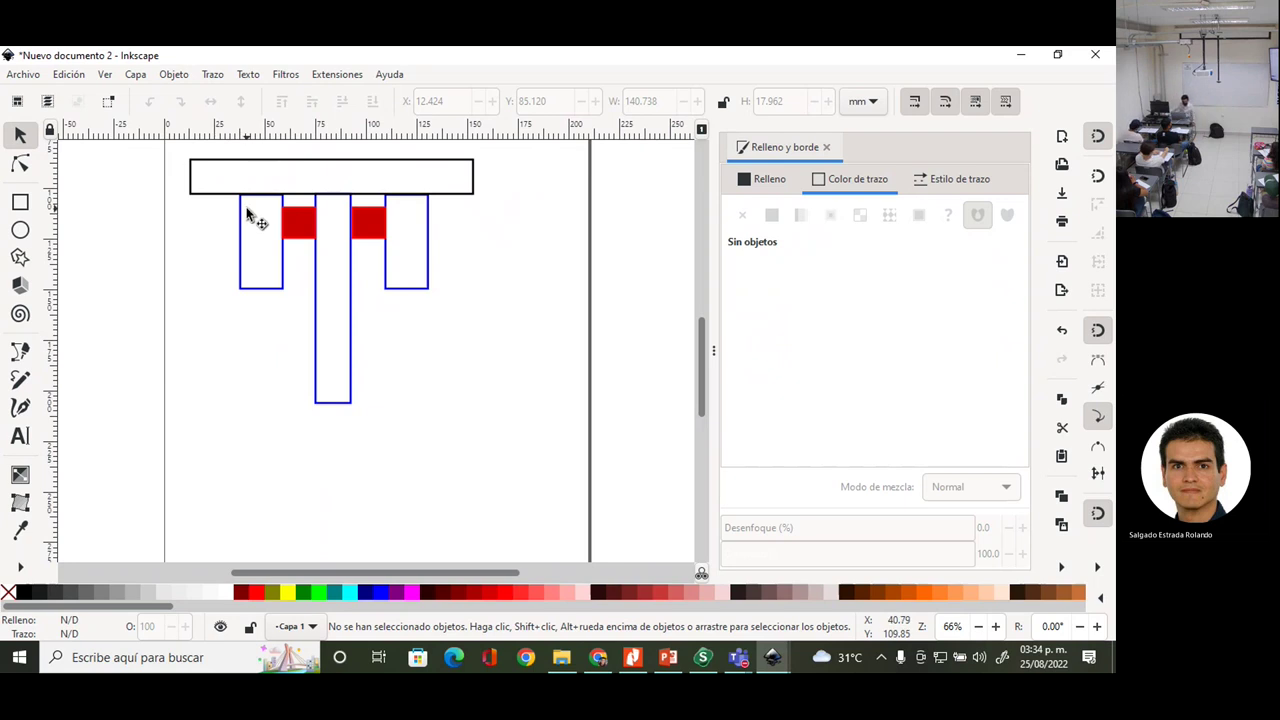
- Try the Rayas 1:1 pattern on the upper bar's stroke, and undo it
click(265, 170)
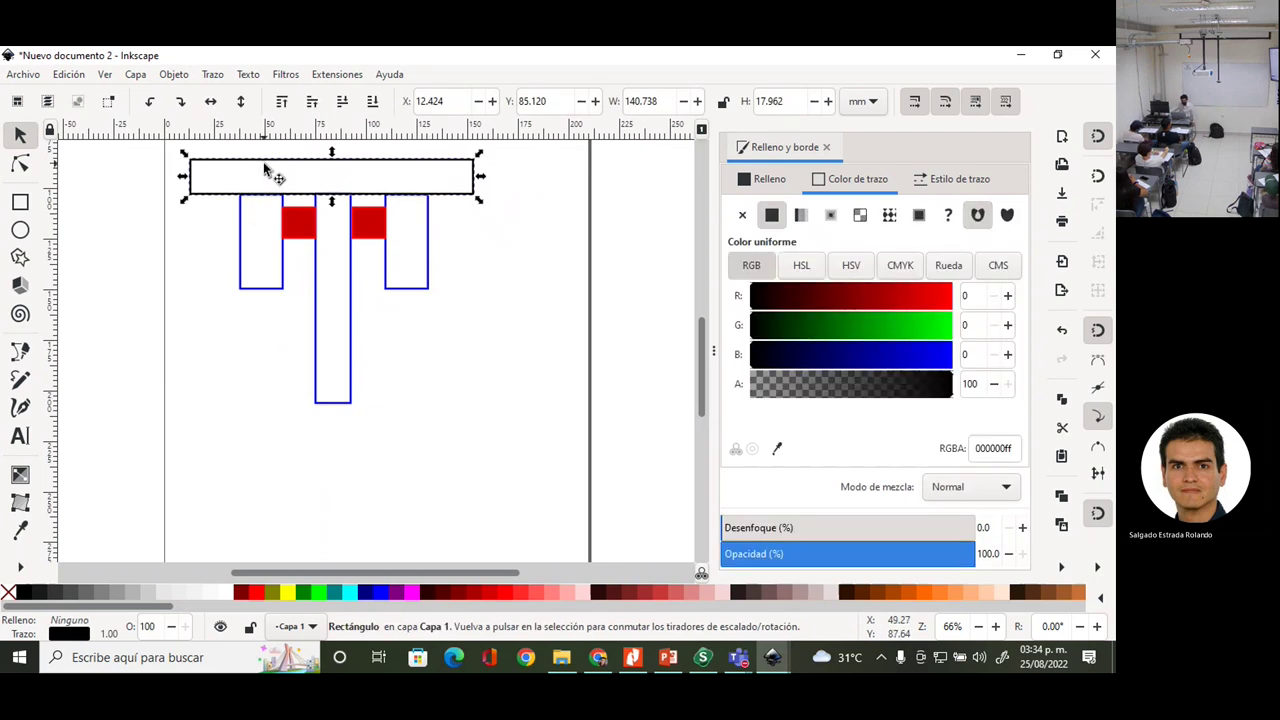
click(889, 216)
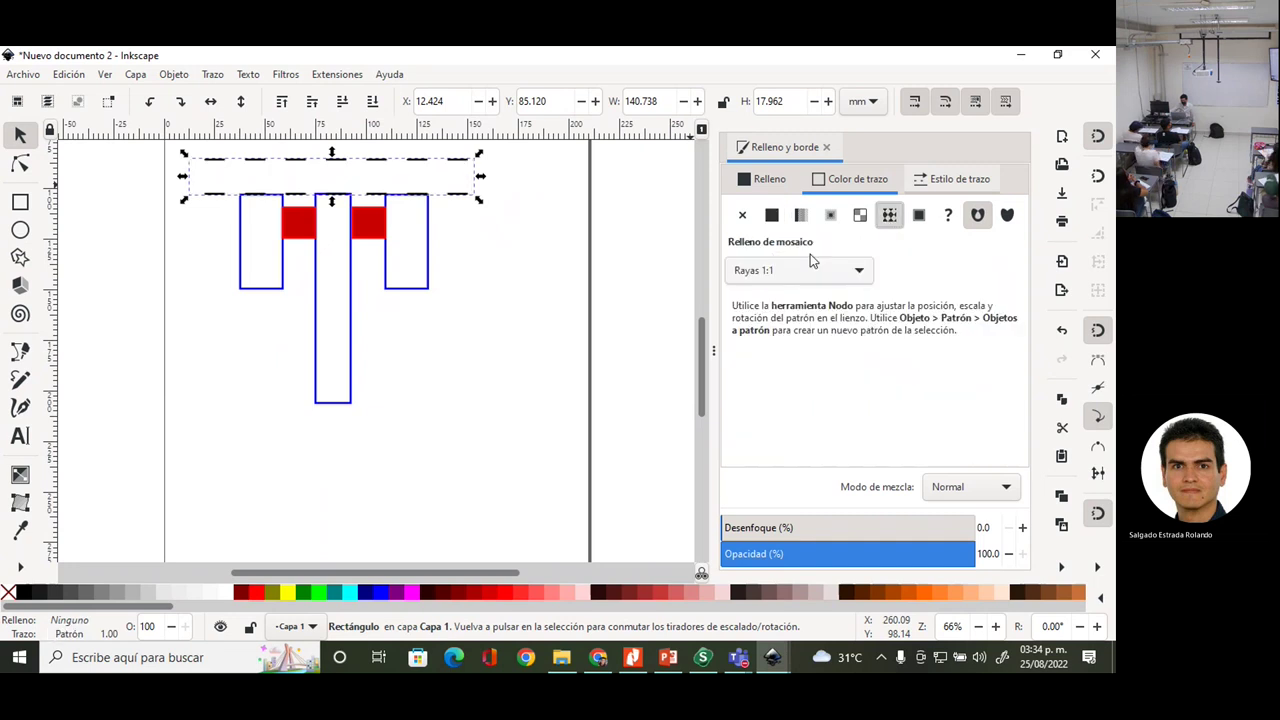
click(852, 278)
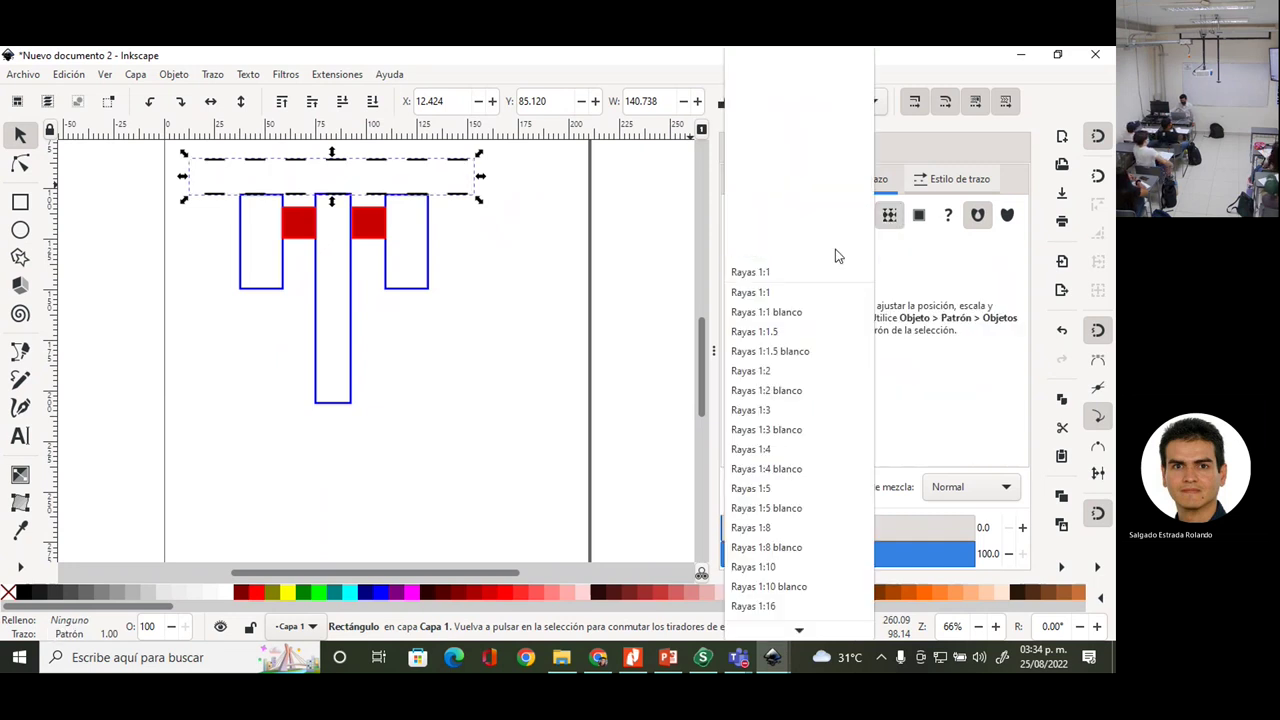
click(938, 254)
key(ctrl+z)
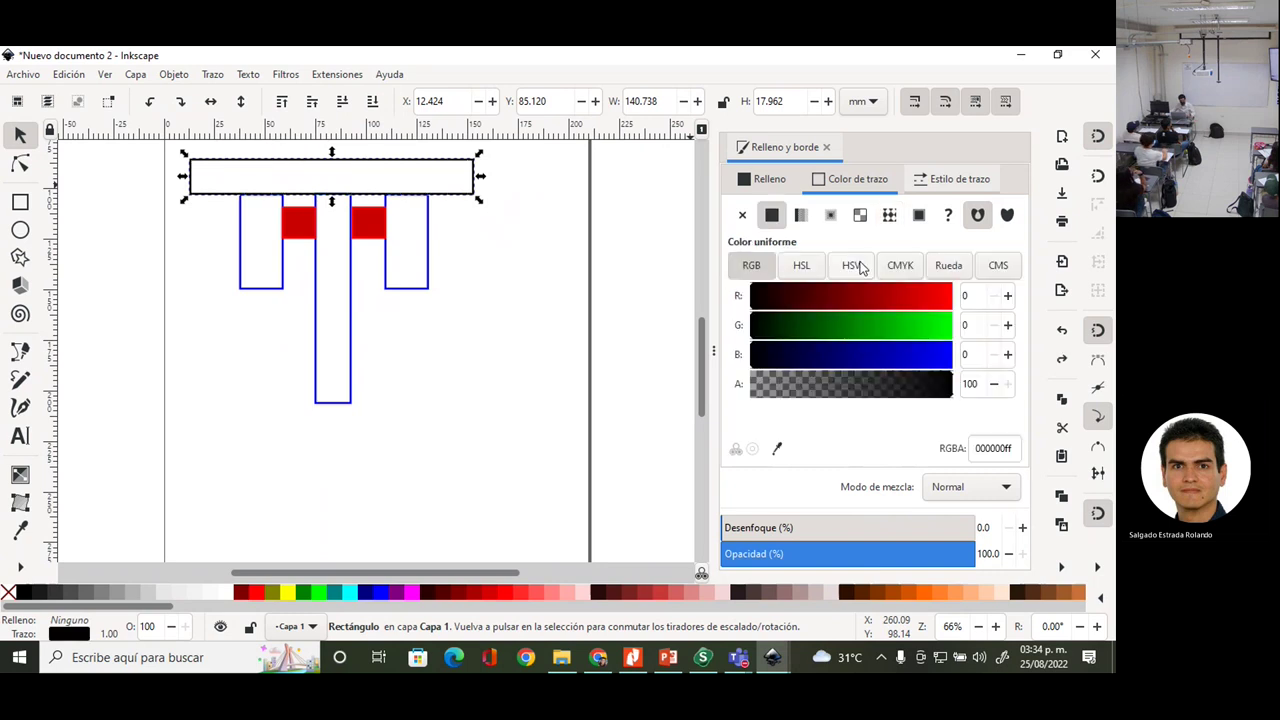
- Give the upper bar a pattern fill and choose Tablero de ajedrez blanco
click(766, 181)
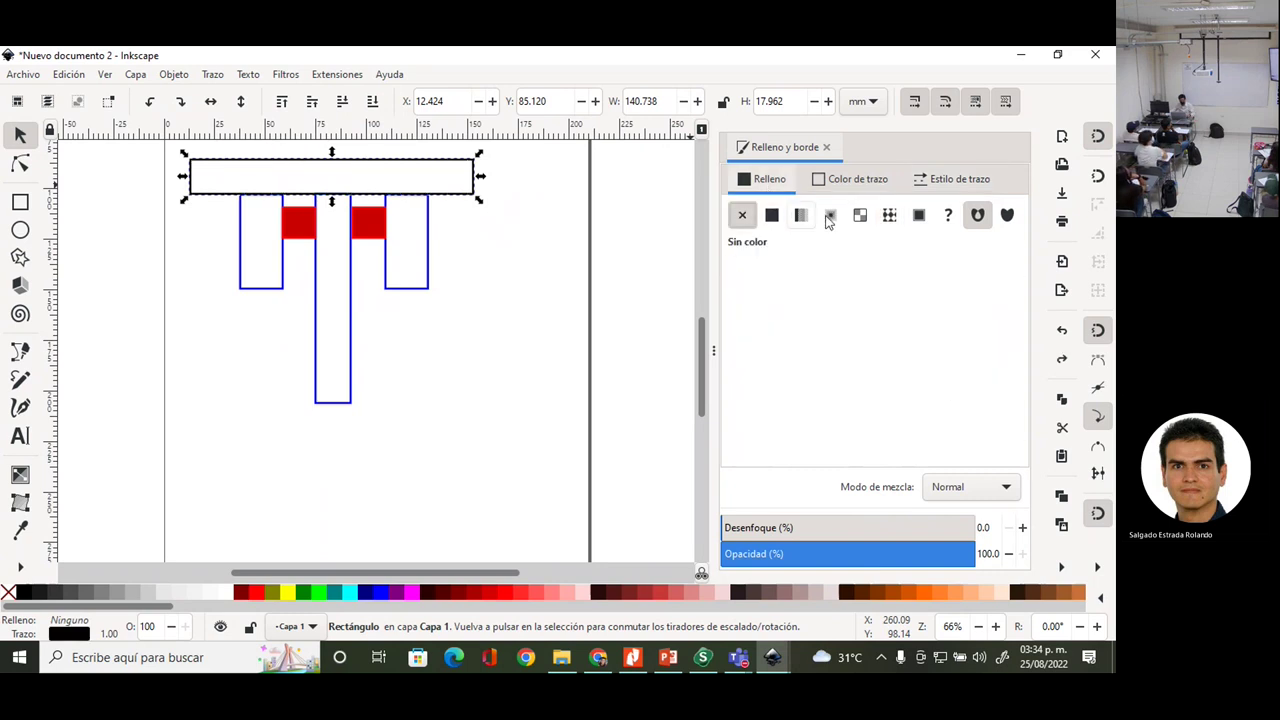
click(889, 215)
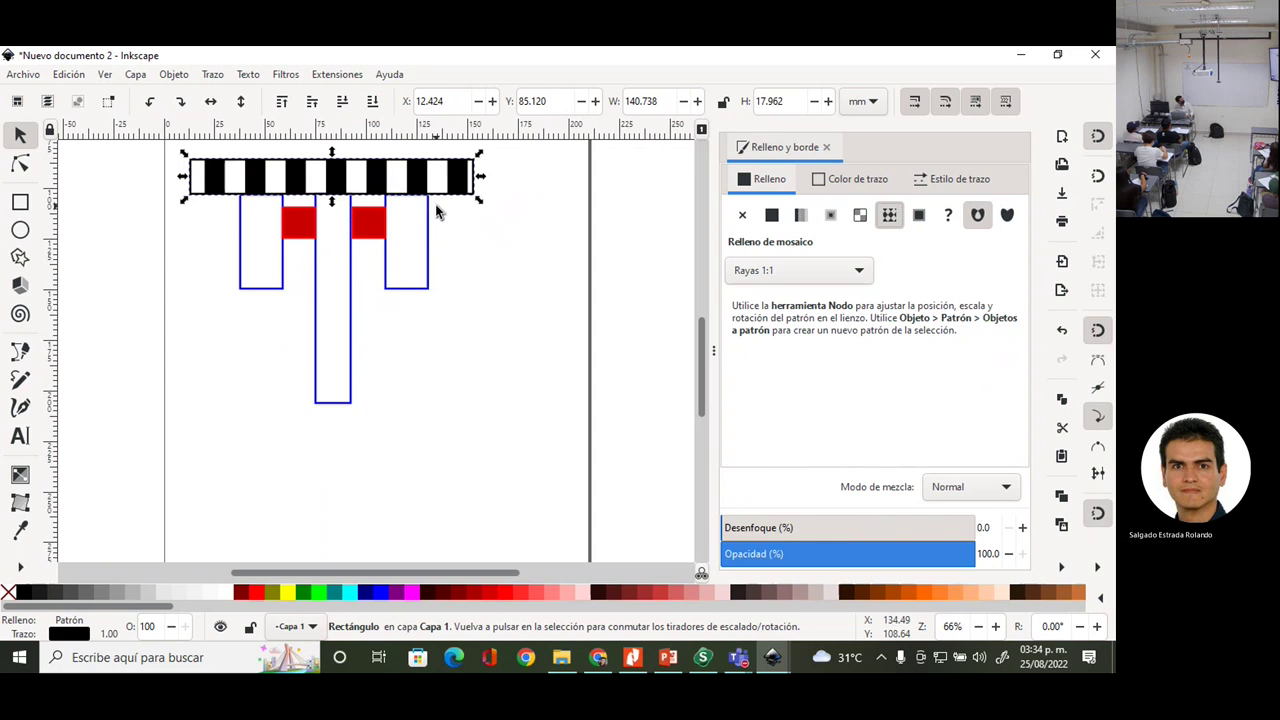
click(842, 278)
scroll(800, 290, down, 5)
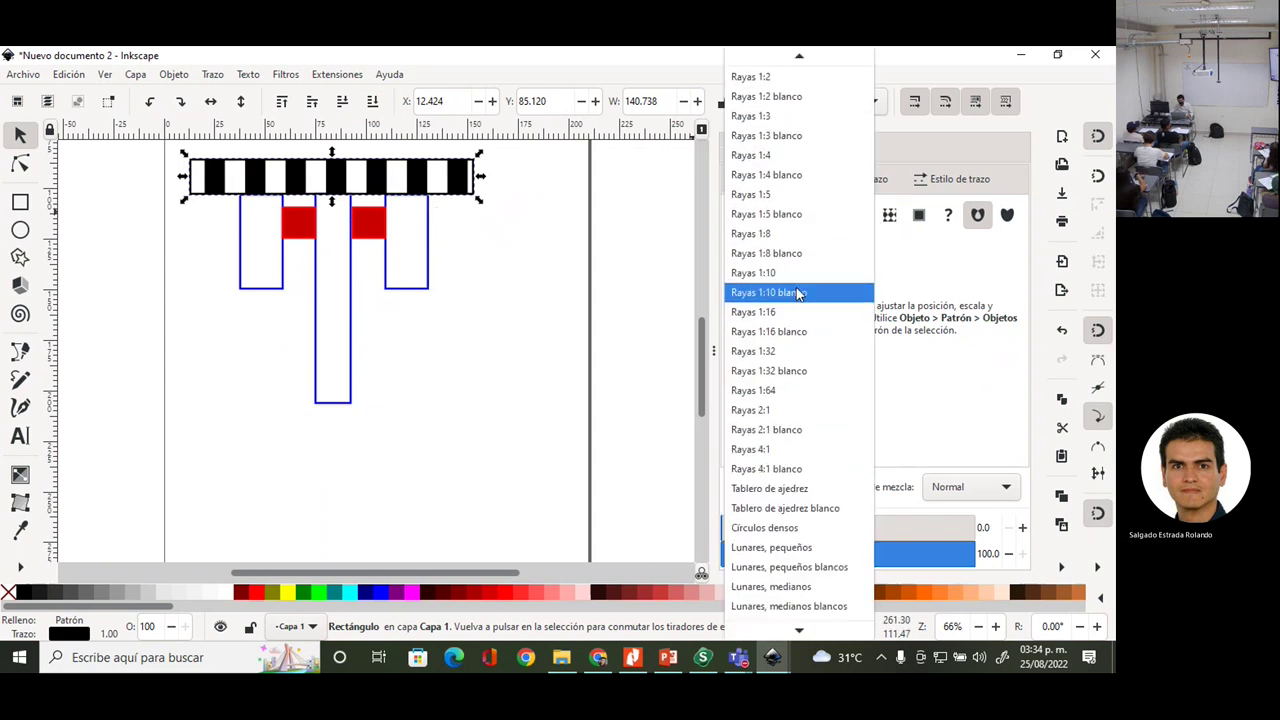
click(785, 508)
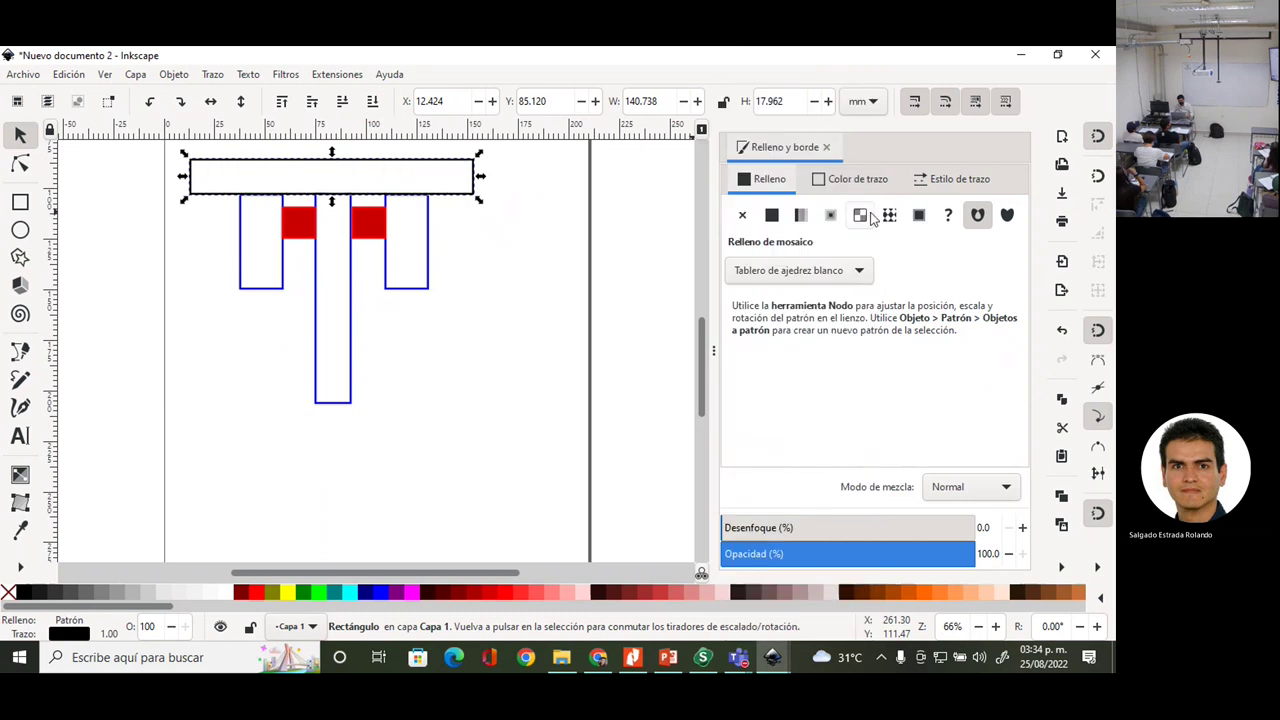
- Change the upper bar's fill pattern to Ondulado and deselect the bar
click(842, 272)
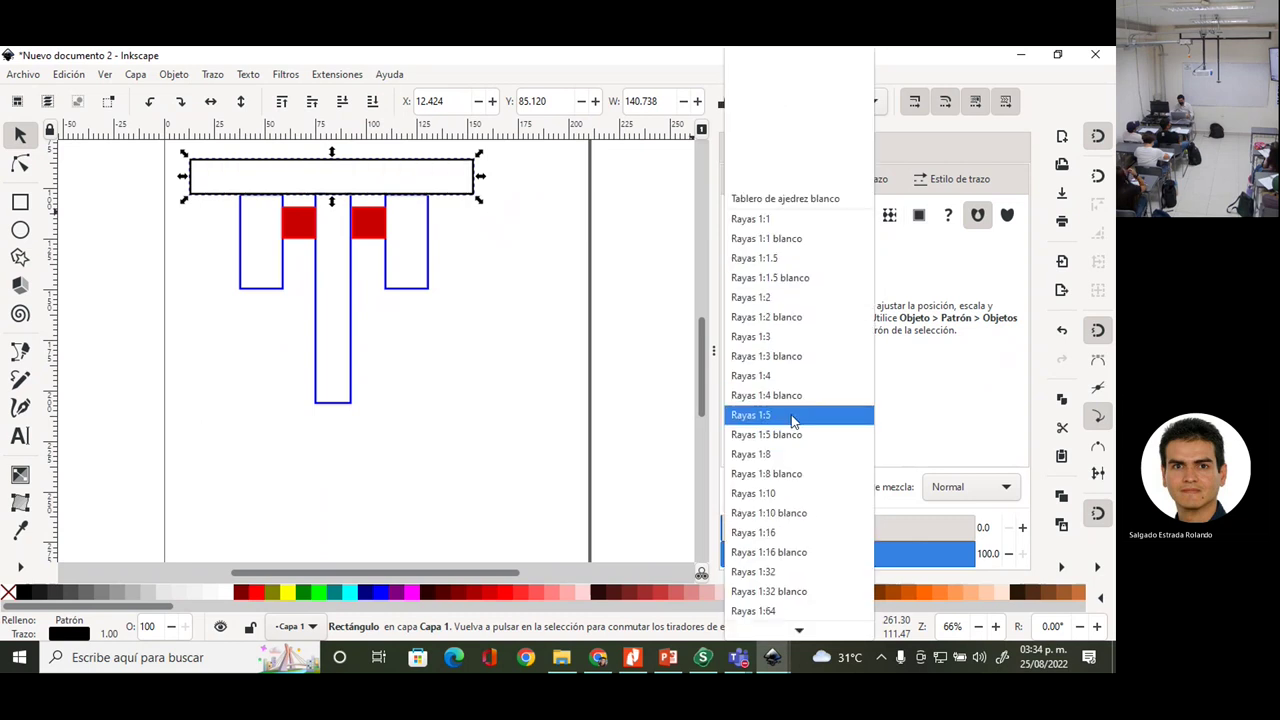
scroll(795, 420, down, 6)
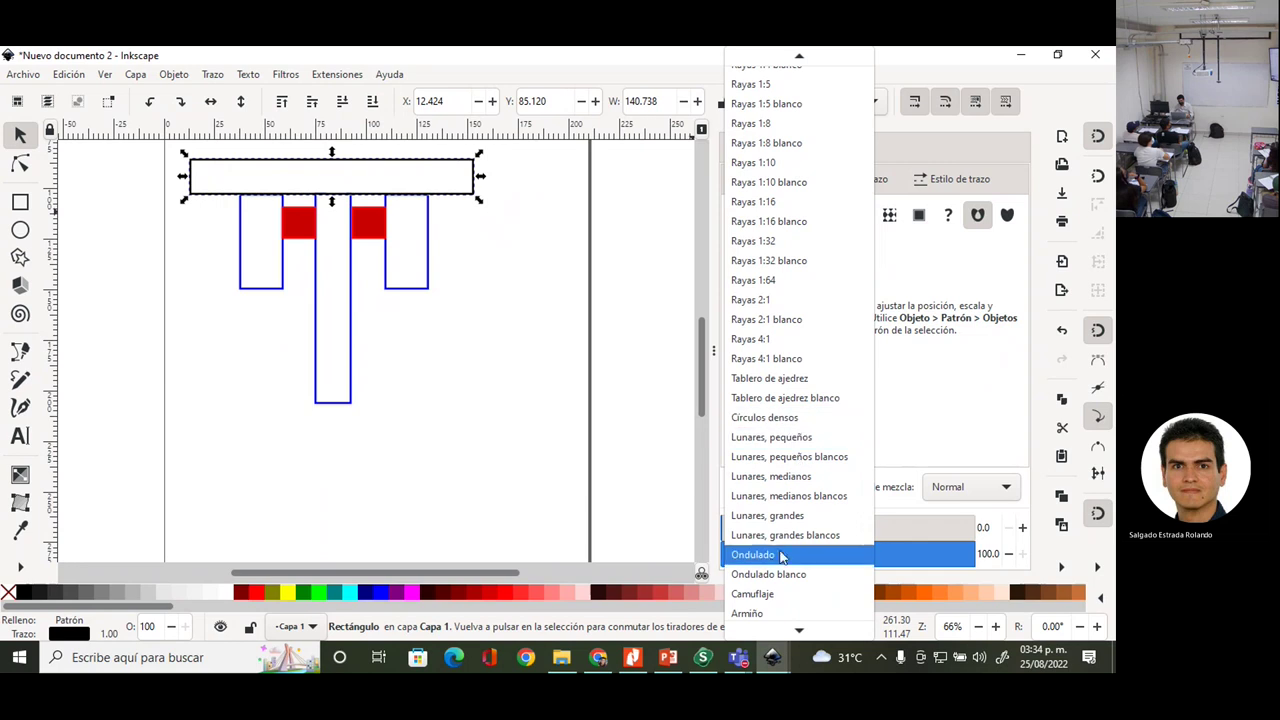
click(782, 557)
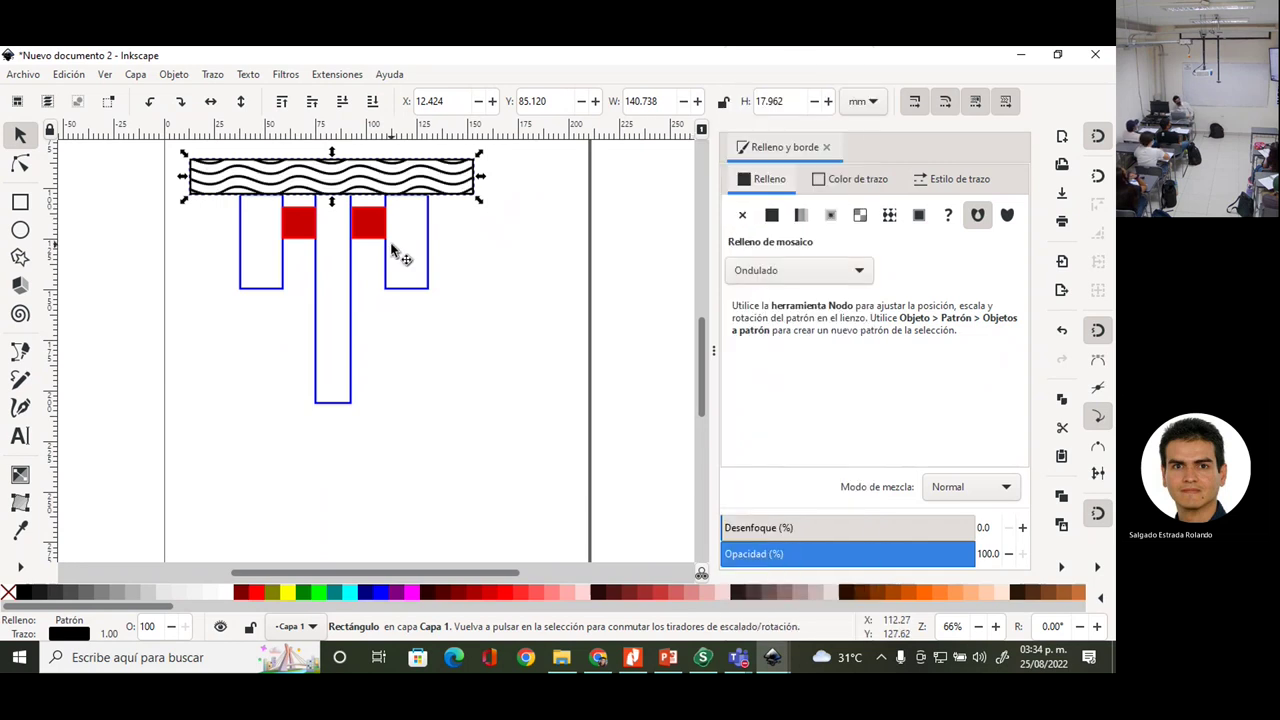
click(551, 226)
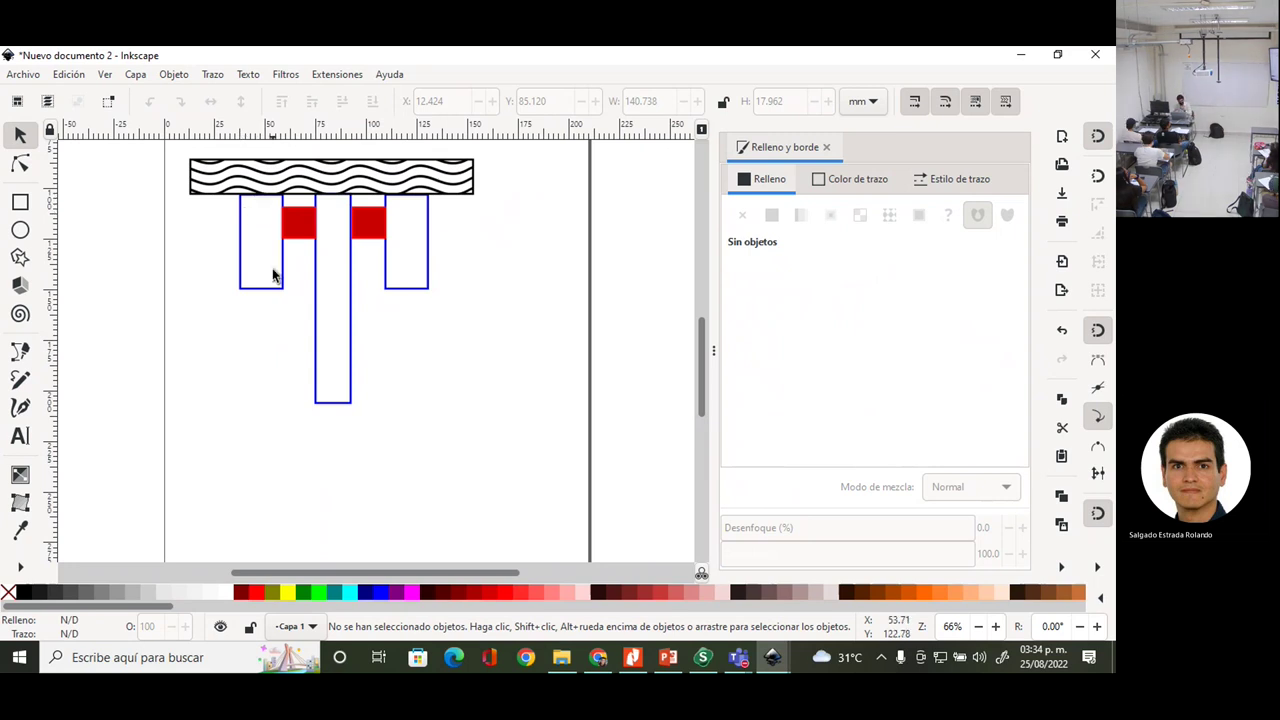
- Start saving the drawing under a new name as SVG de Inkscape and browse to the Mecanica de materiales folder in clases
scroll(268, 390, up, 5)
scroll(264, 390, down, 5)
scroll(261, 392, up, 2)
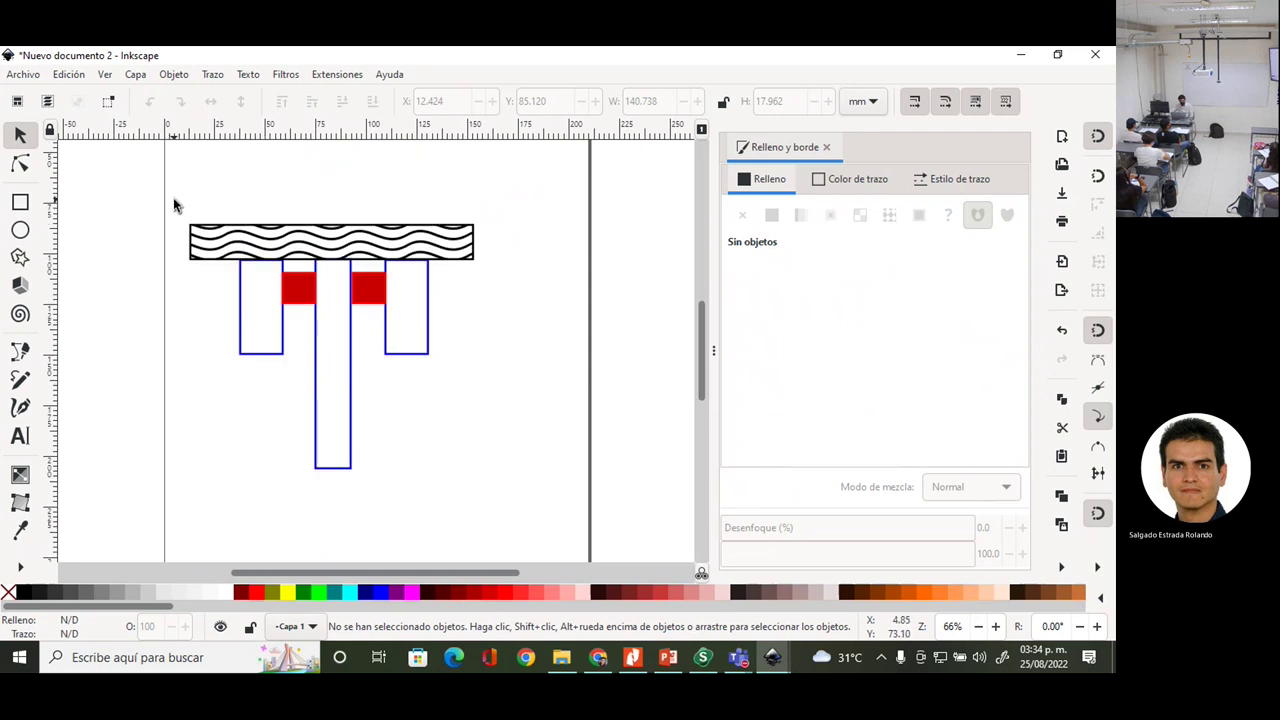
drag(174, 197, 320, 197)
click(23, 74)
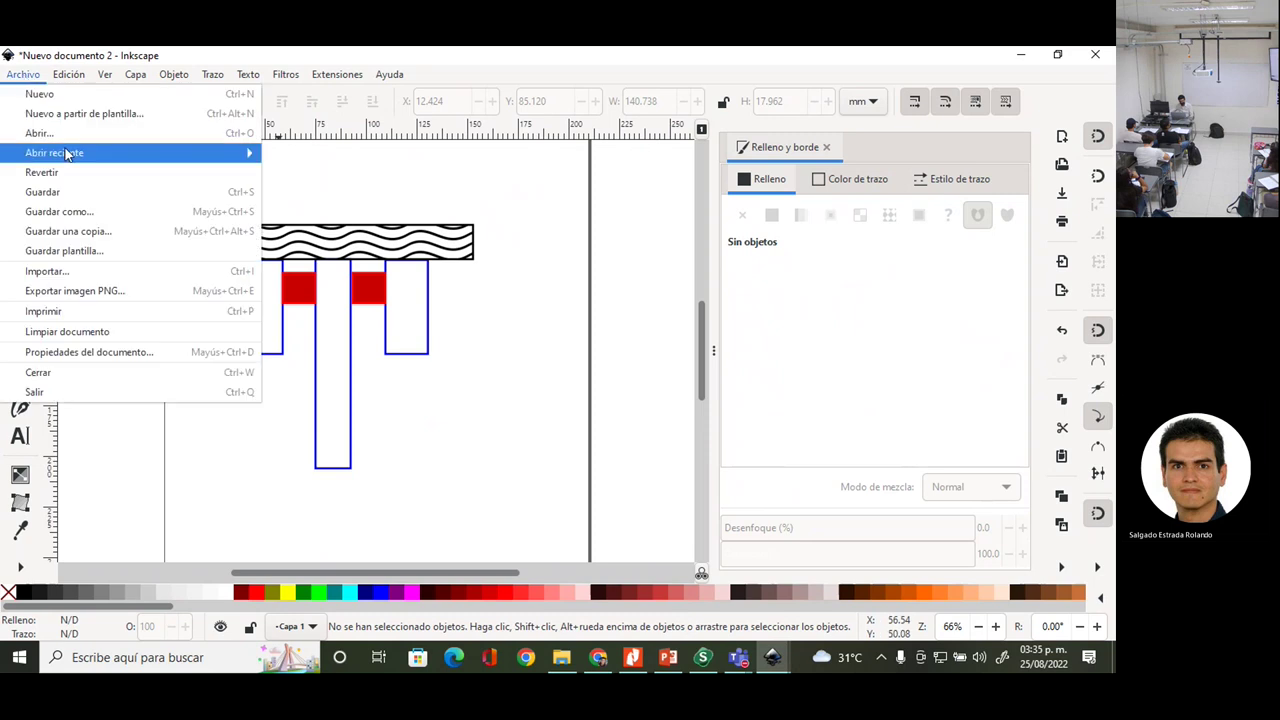
click(57, 212)
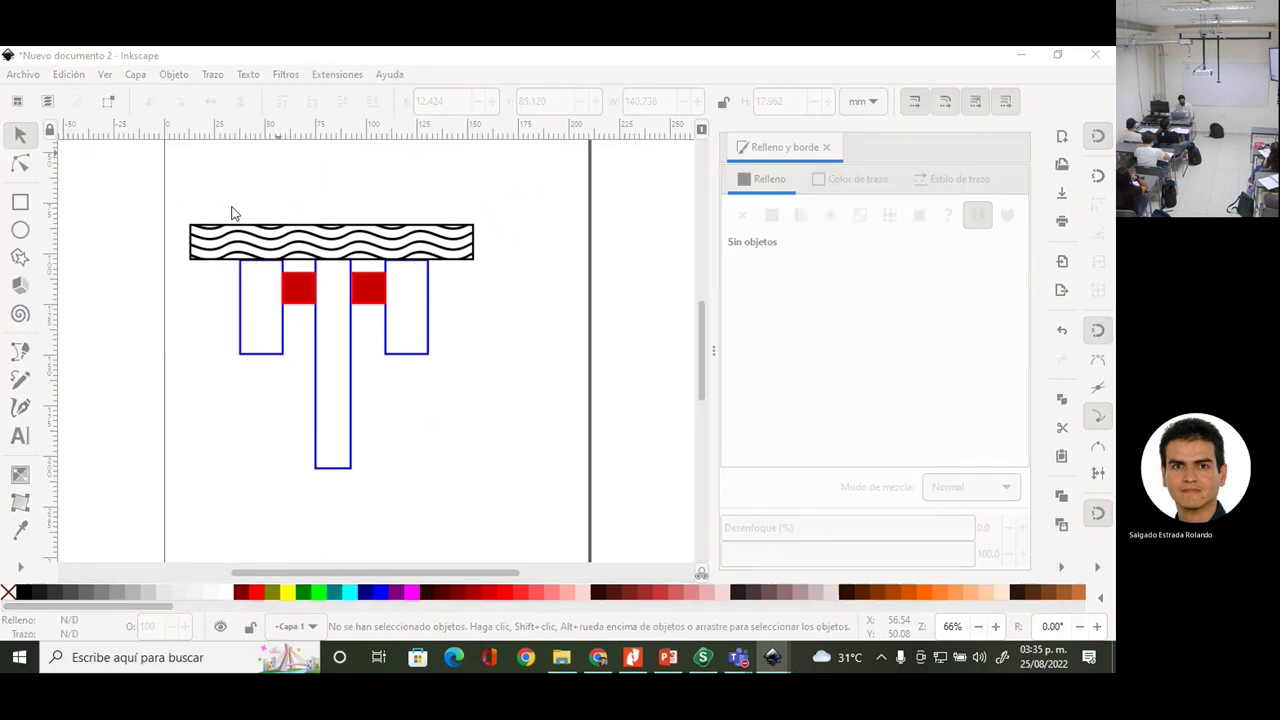
click(315, 389)
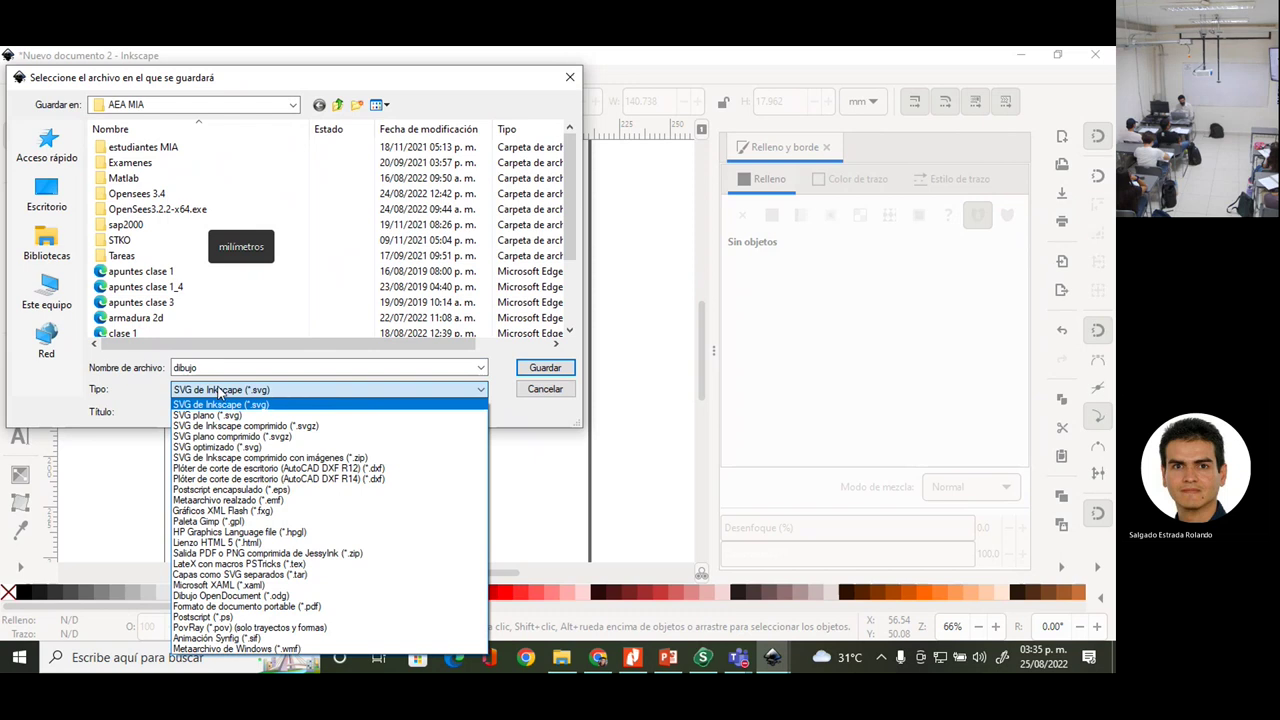
click(231, 393)
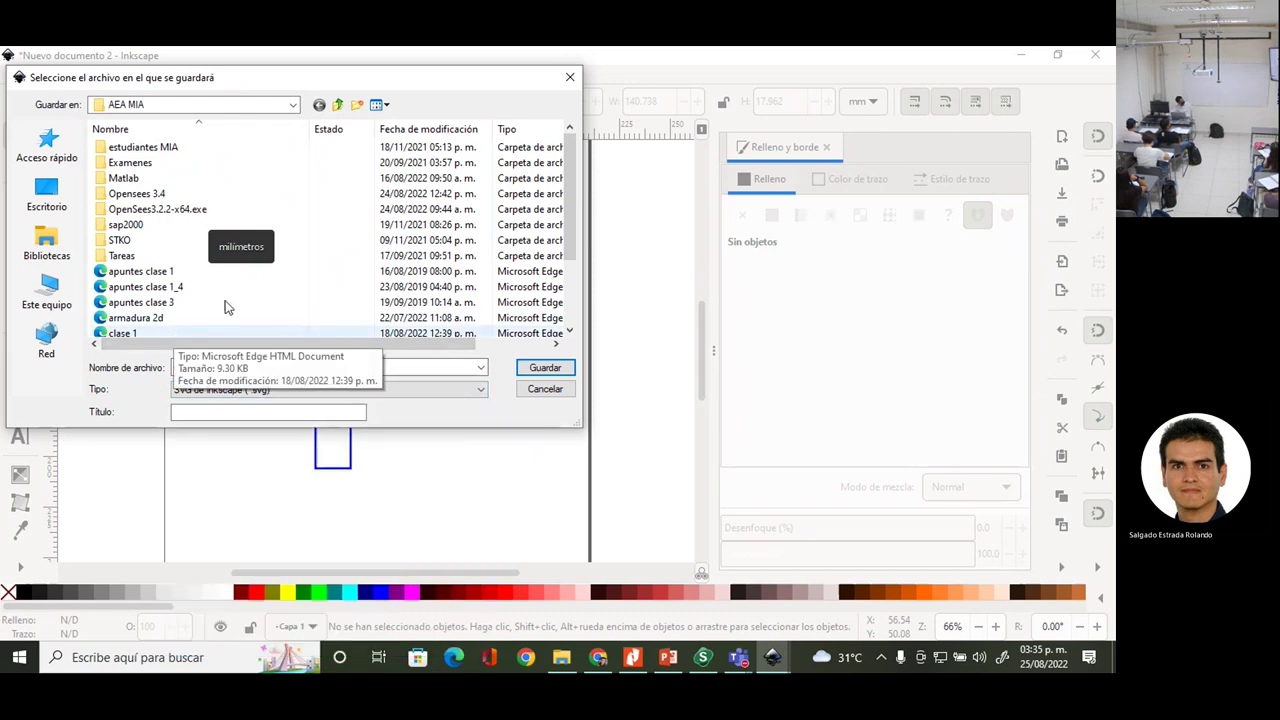
click(338, 104)
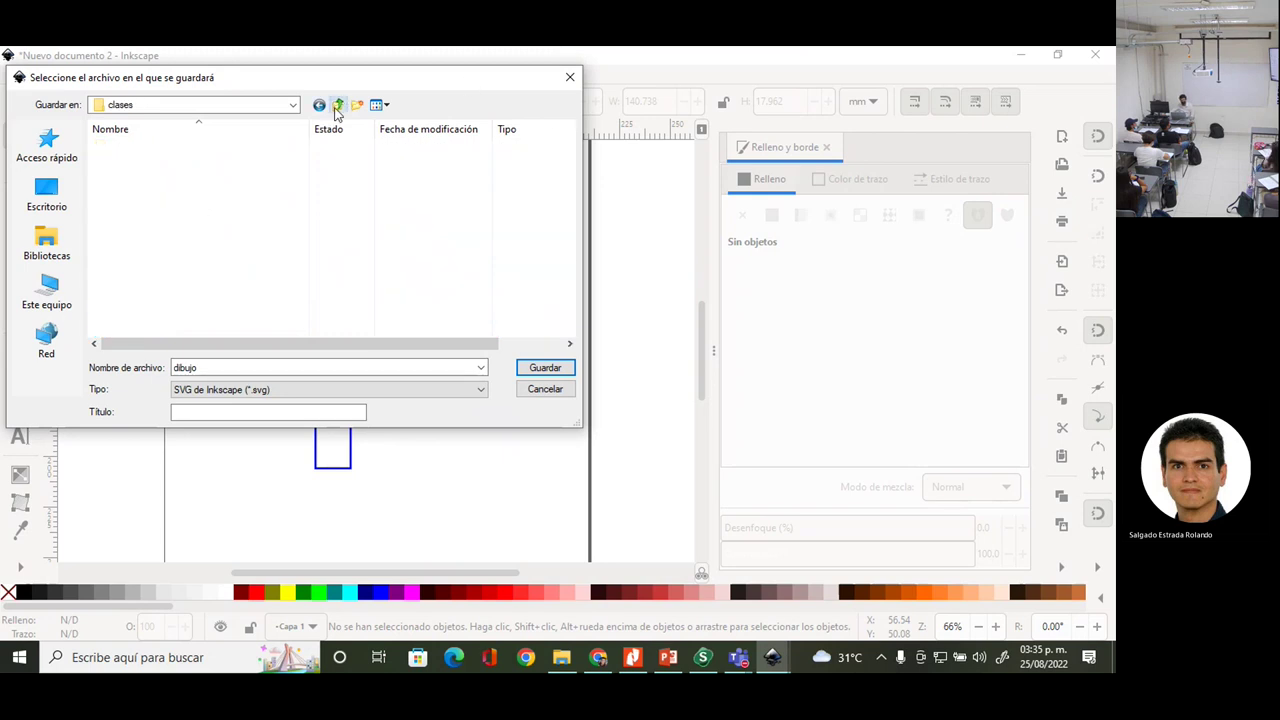
double_click(158, 210)
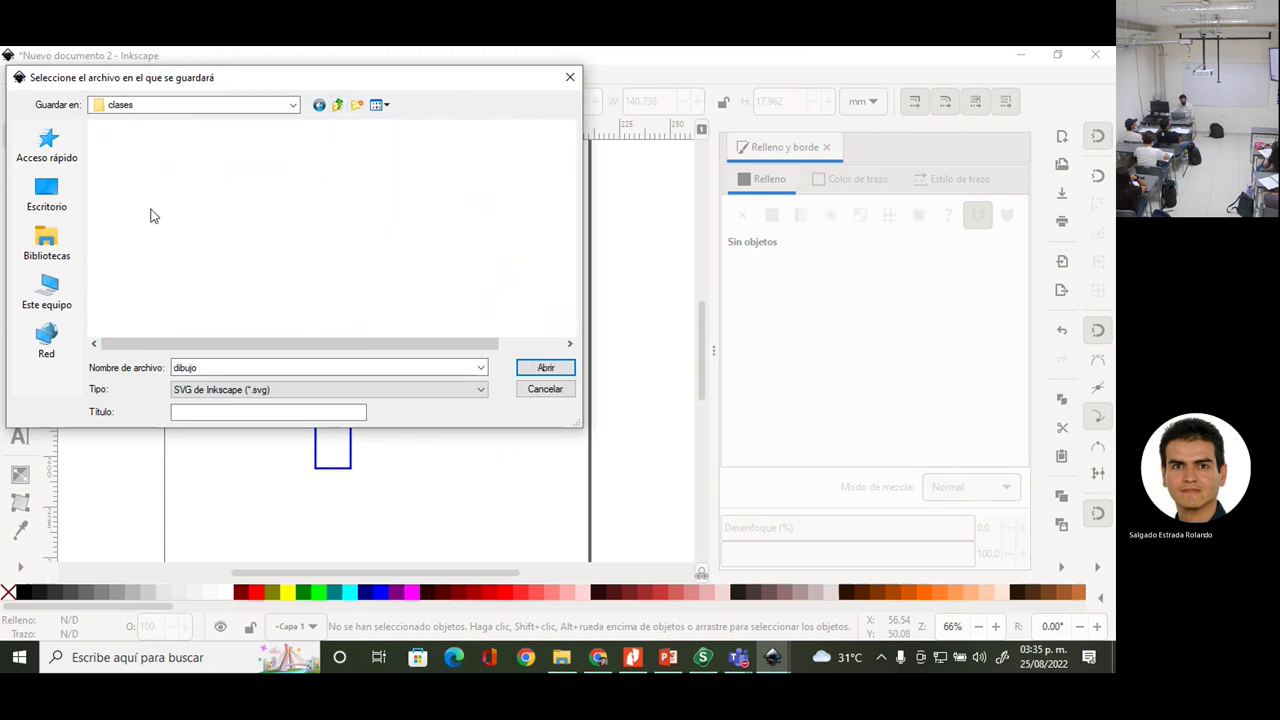
- Name the file deformacion angular 1 and save it in the Mecanica de materiales folder
double_click(197, 367)
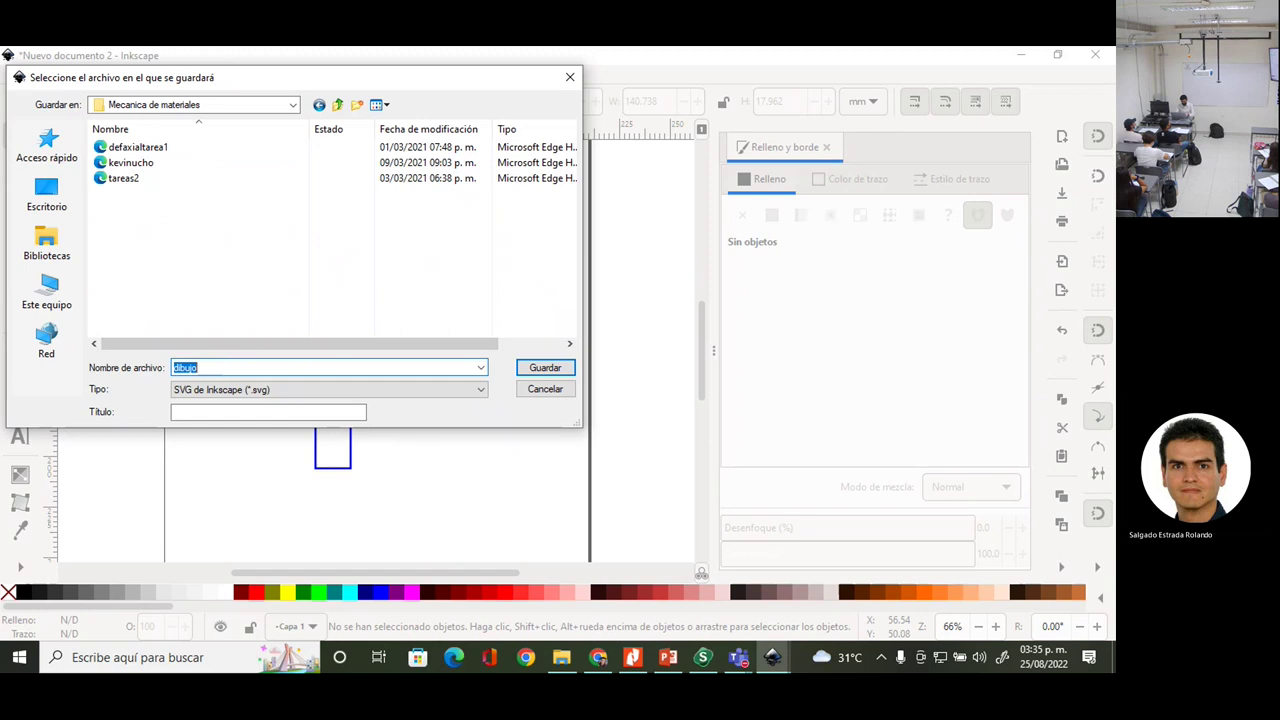
text(def)
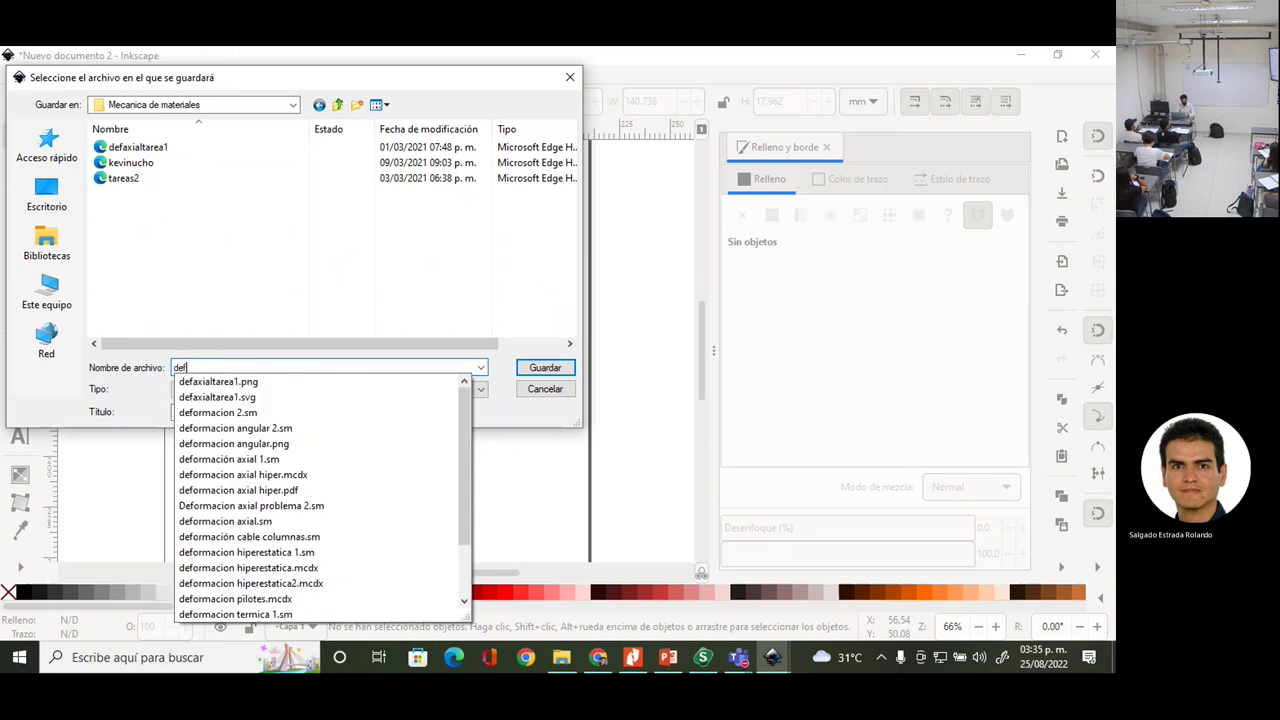
text(ormacio)
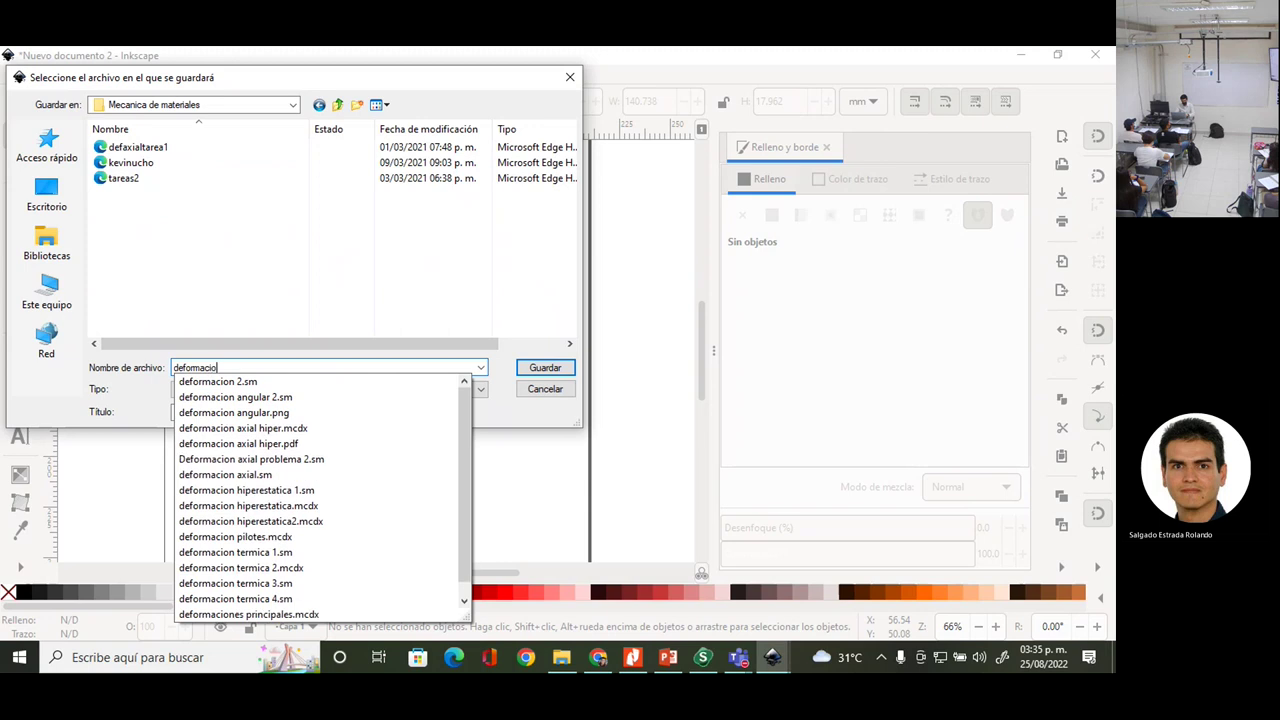
text(n angular 1)
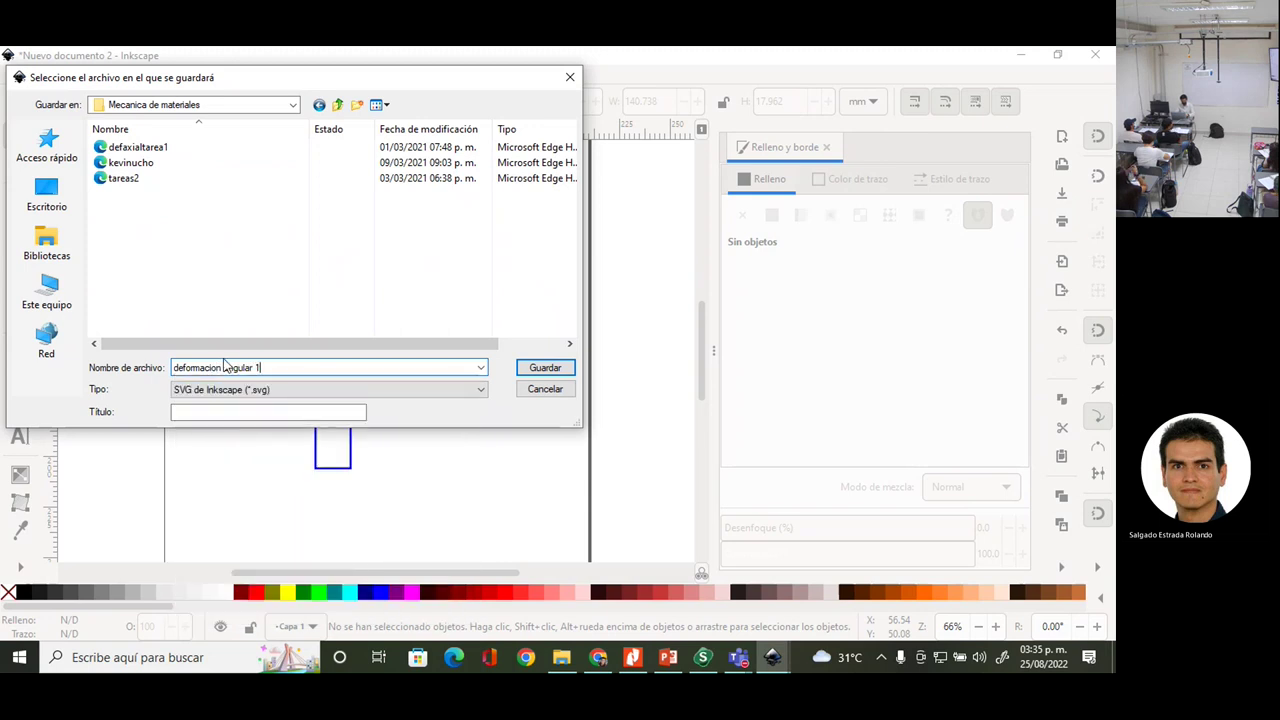
key(Return)
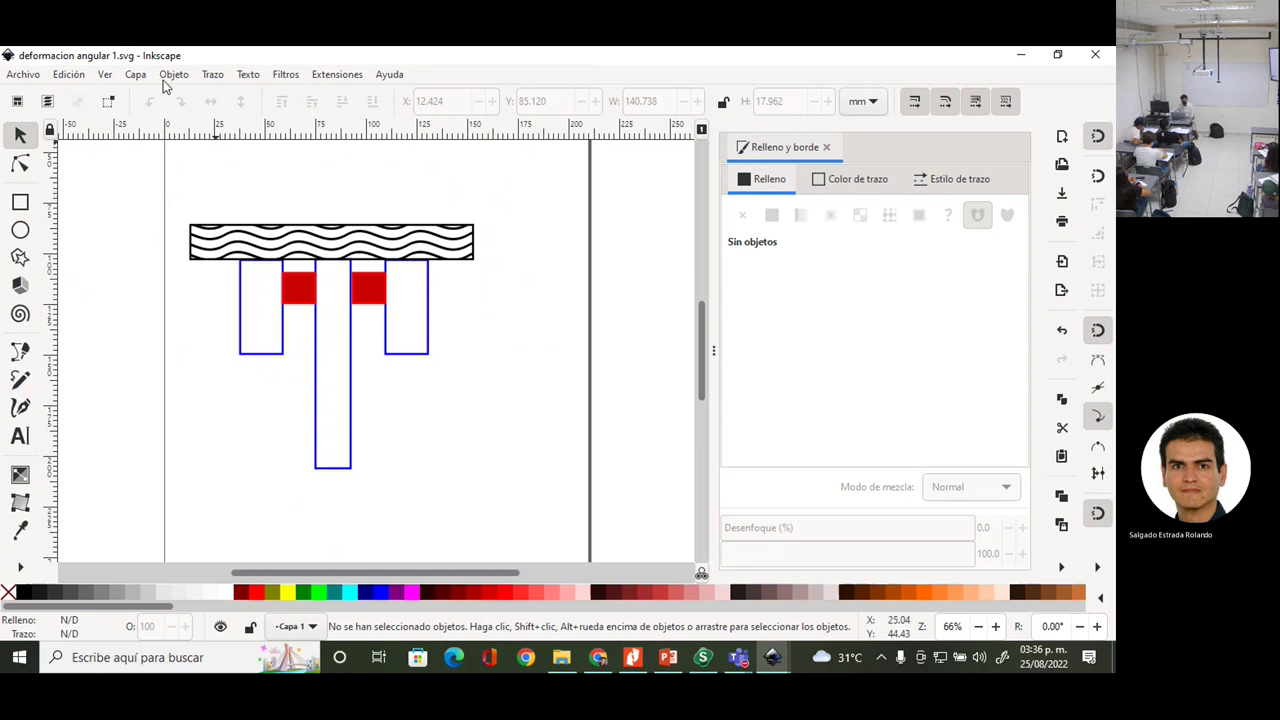
- Select the whole figure, export the selection as the PNG rect1058.png at 400 ppp, and deselect it
mouse_move(177, 210)
mouse_down()
mouse_move(429, 386)
mouse_move(517, 500)
mouse_up()
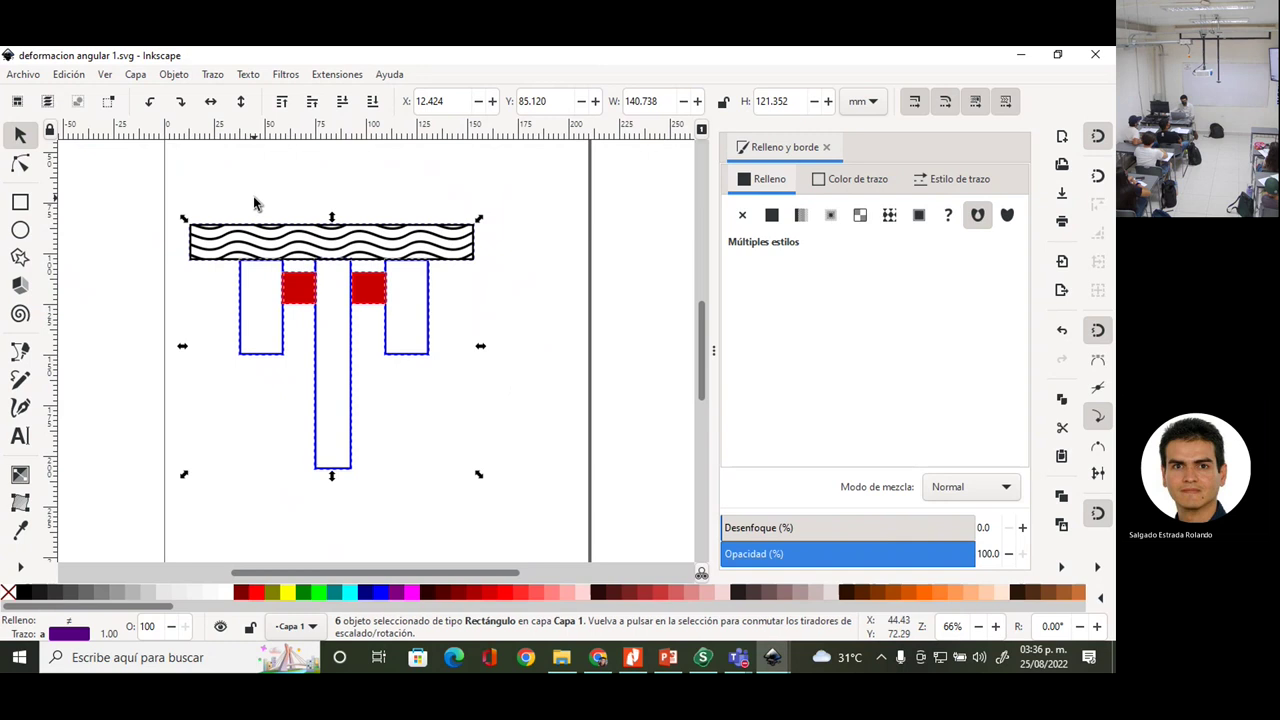
click(22, 75)
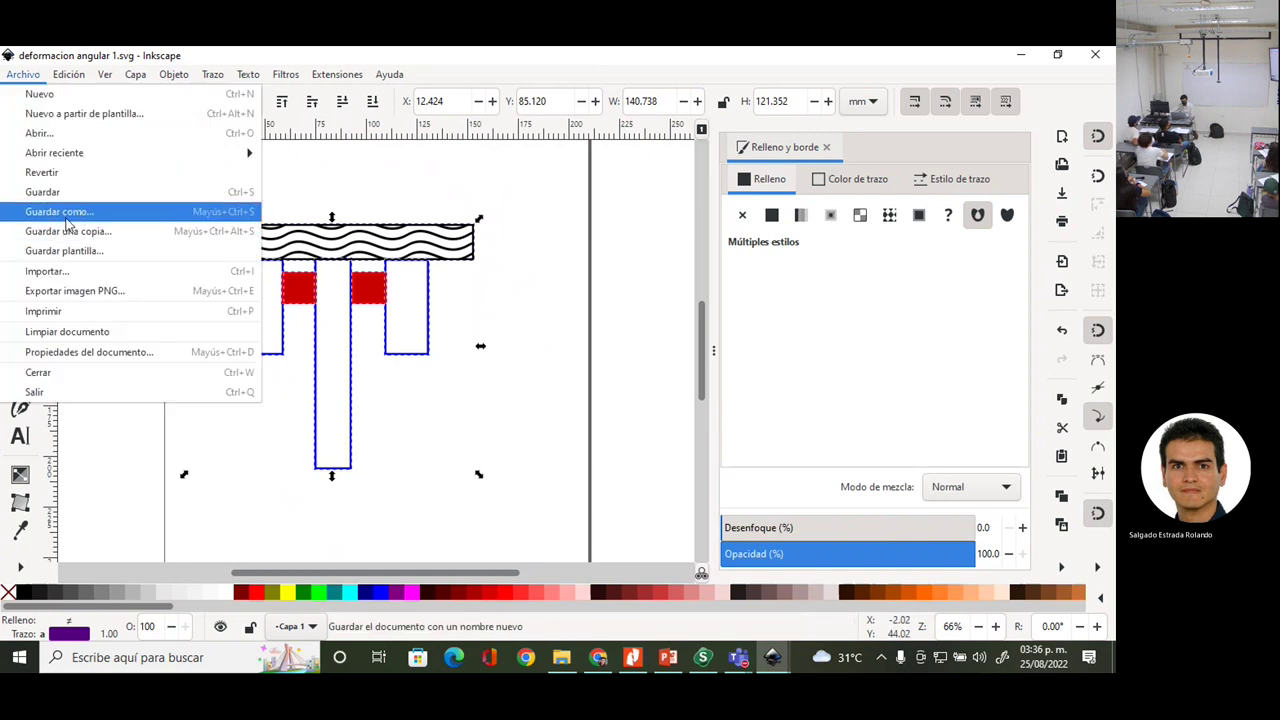
click(92, 292)
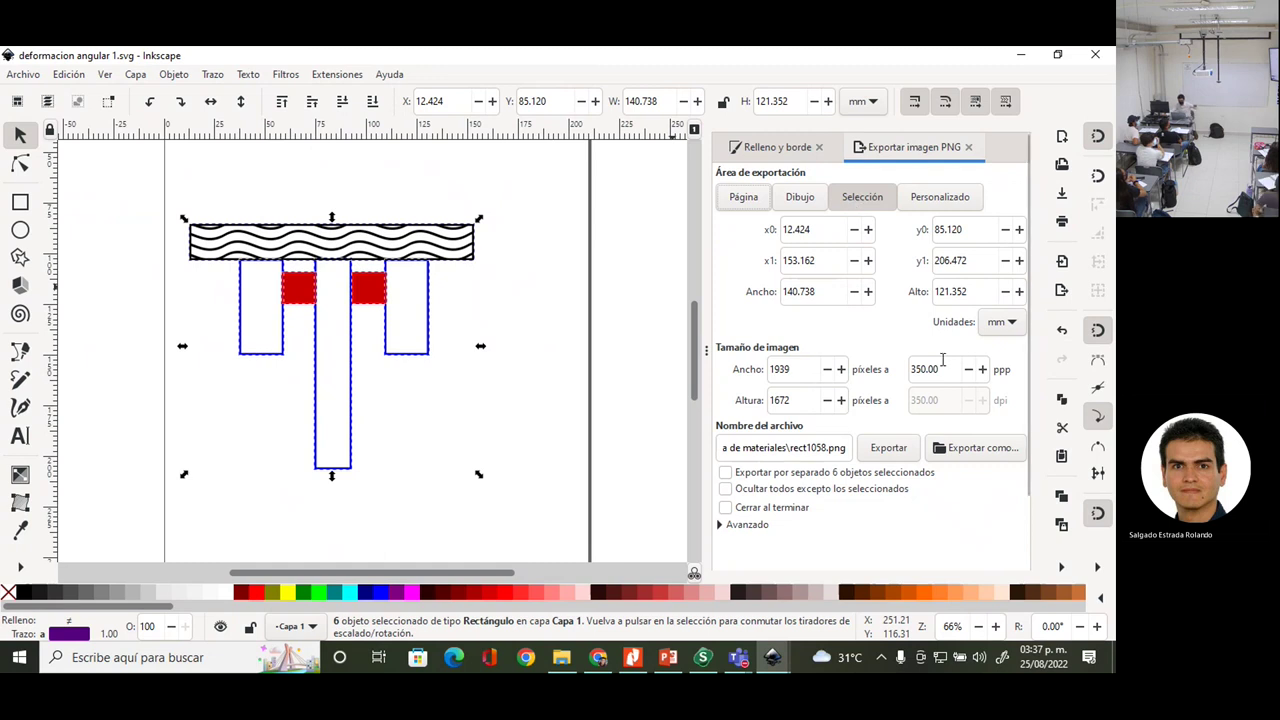
drag(946, 375, 884, 369)
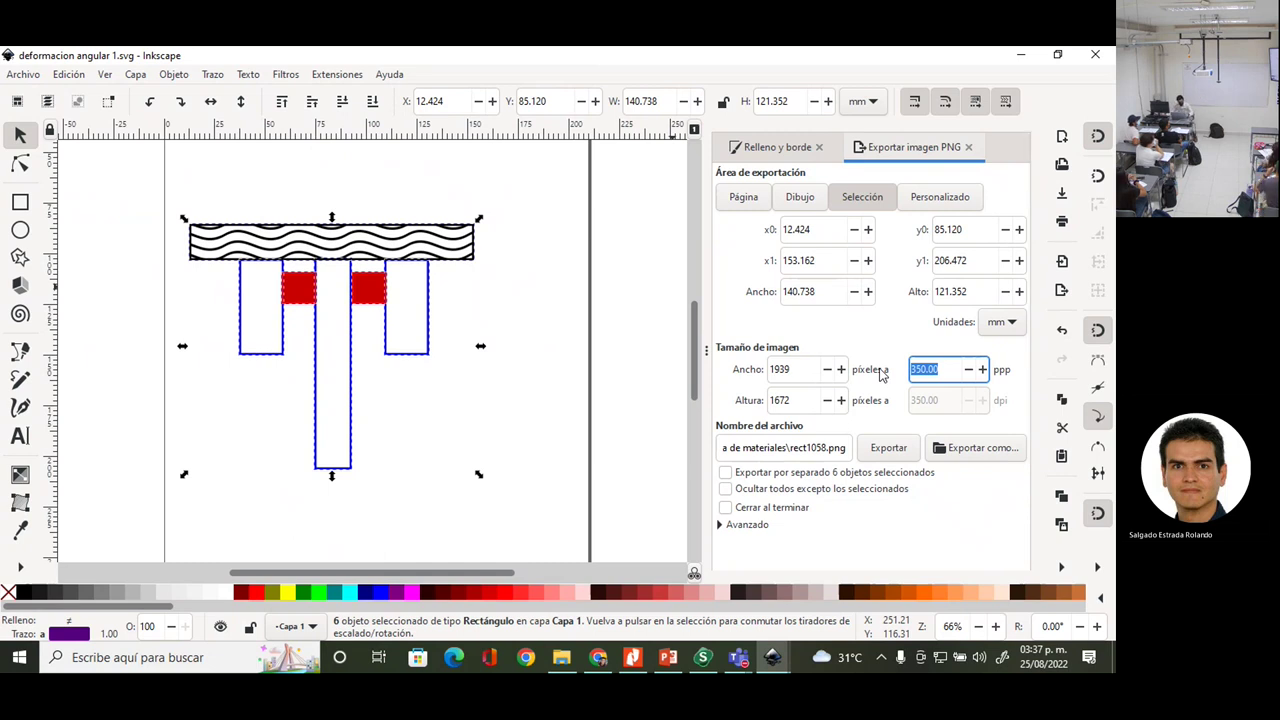
text(400)
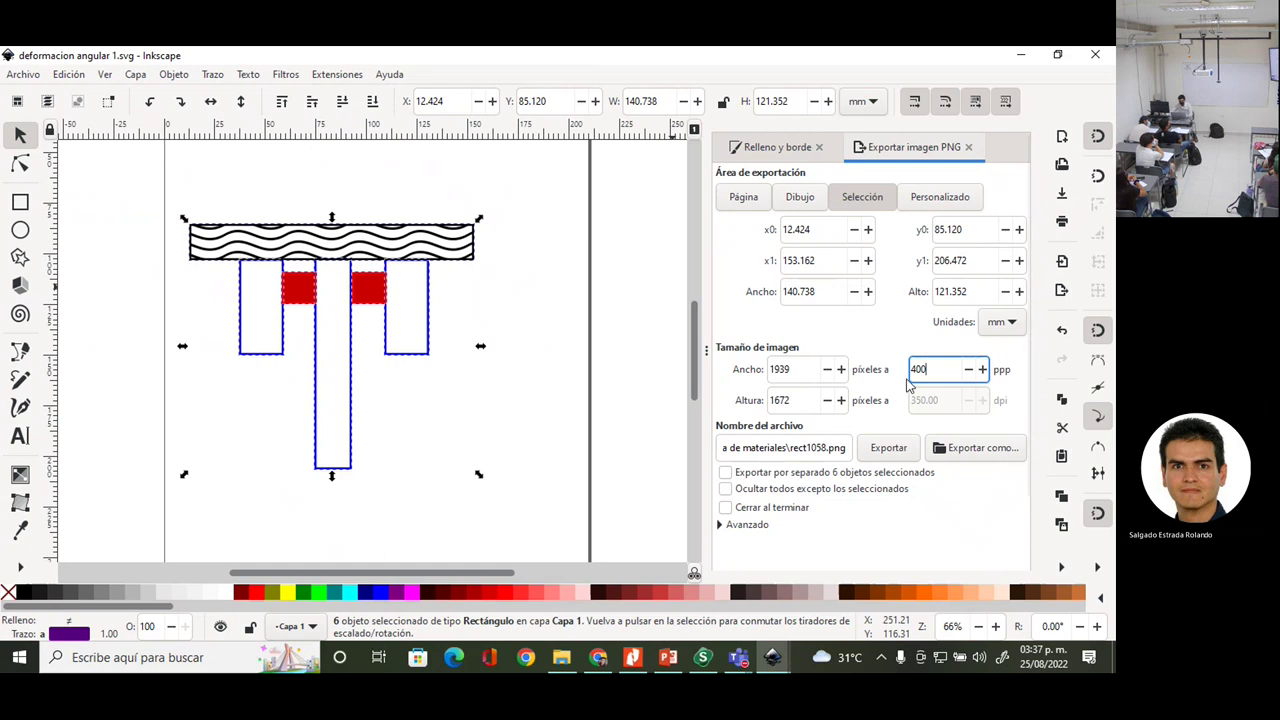
click(876, 449)
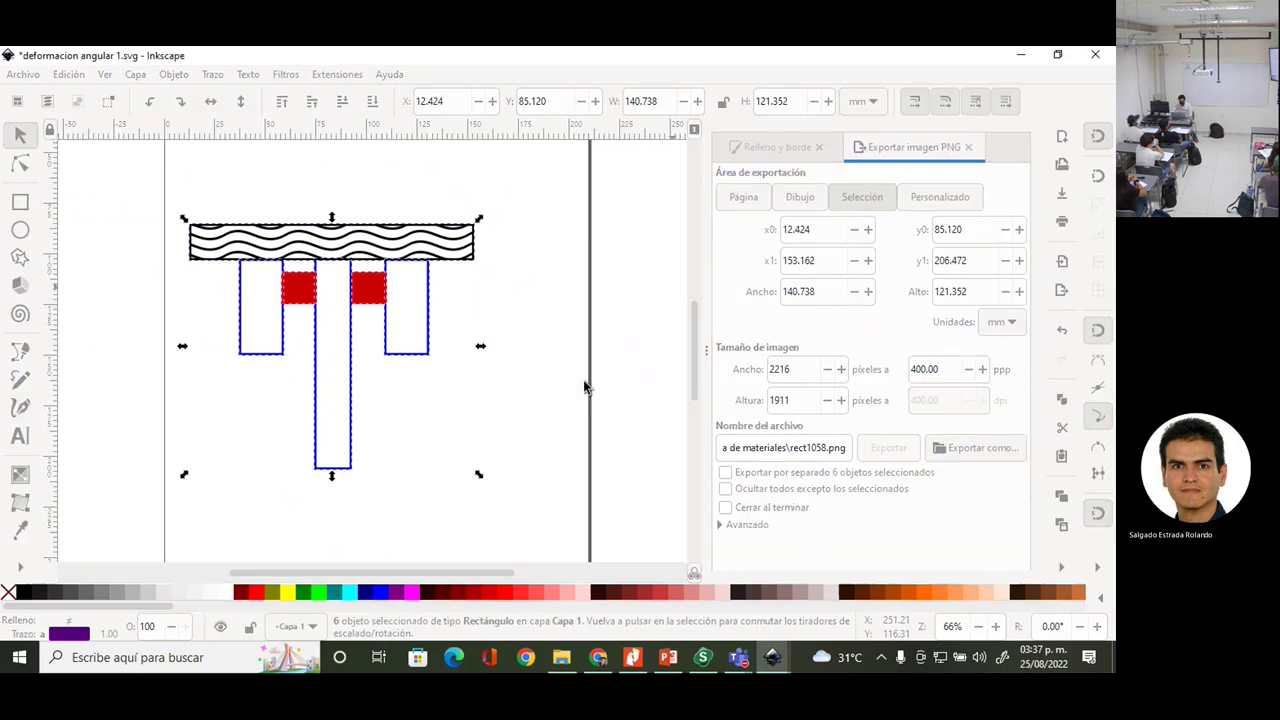
key(Escape)
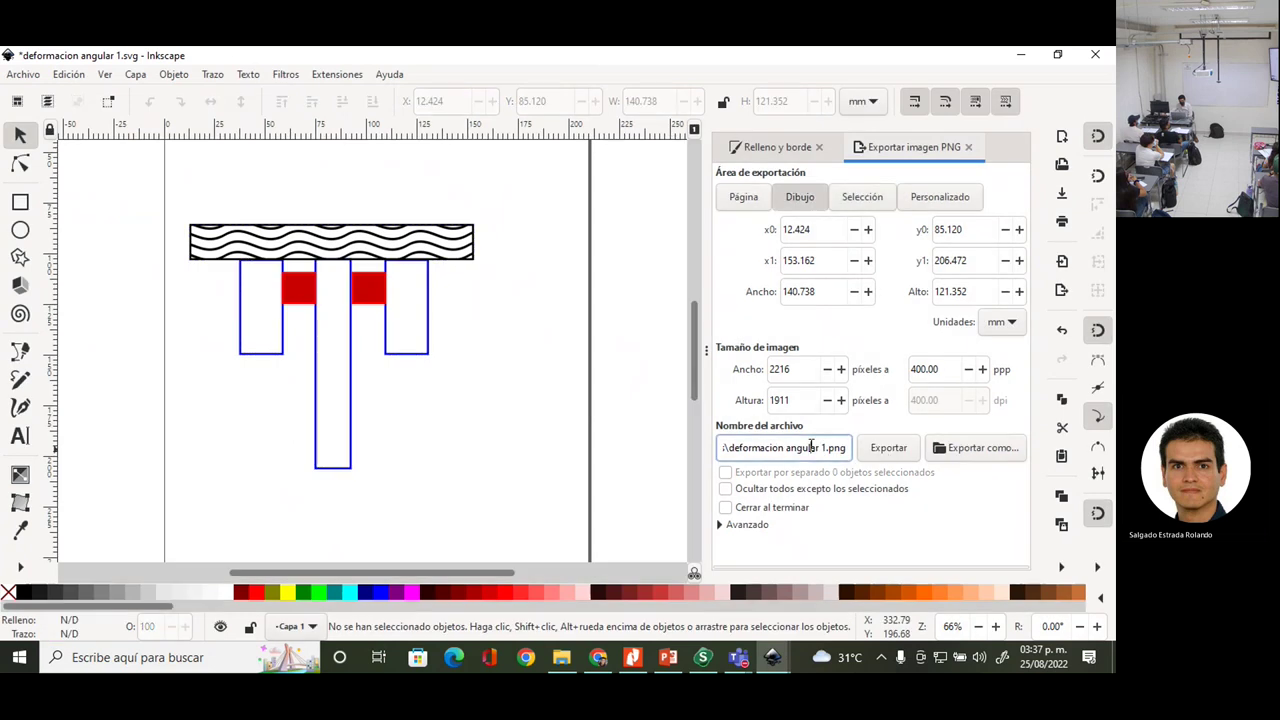
- Set the PNG export's file name to deformacion angular clase in the Mecanica de materiales folder
click(811, 448)
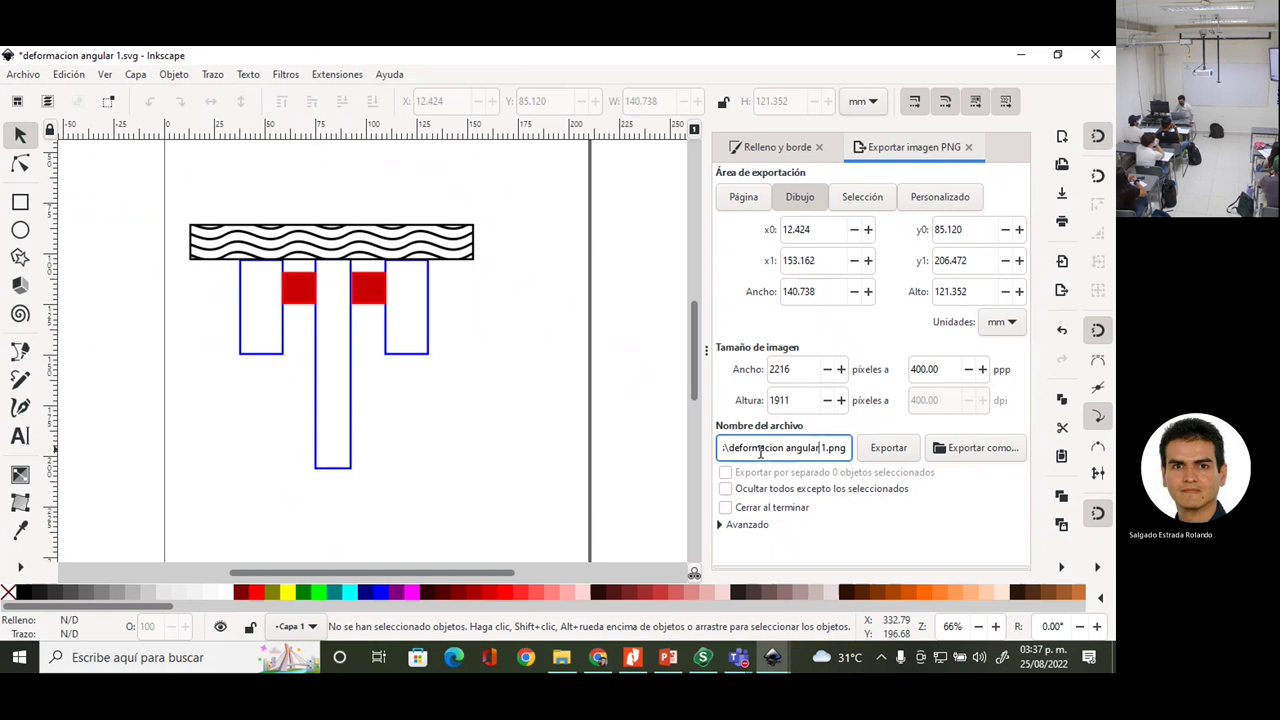
click(990, 455)
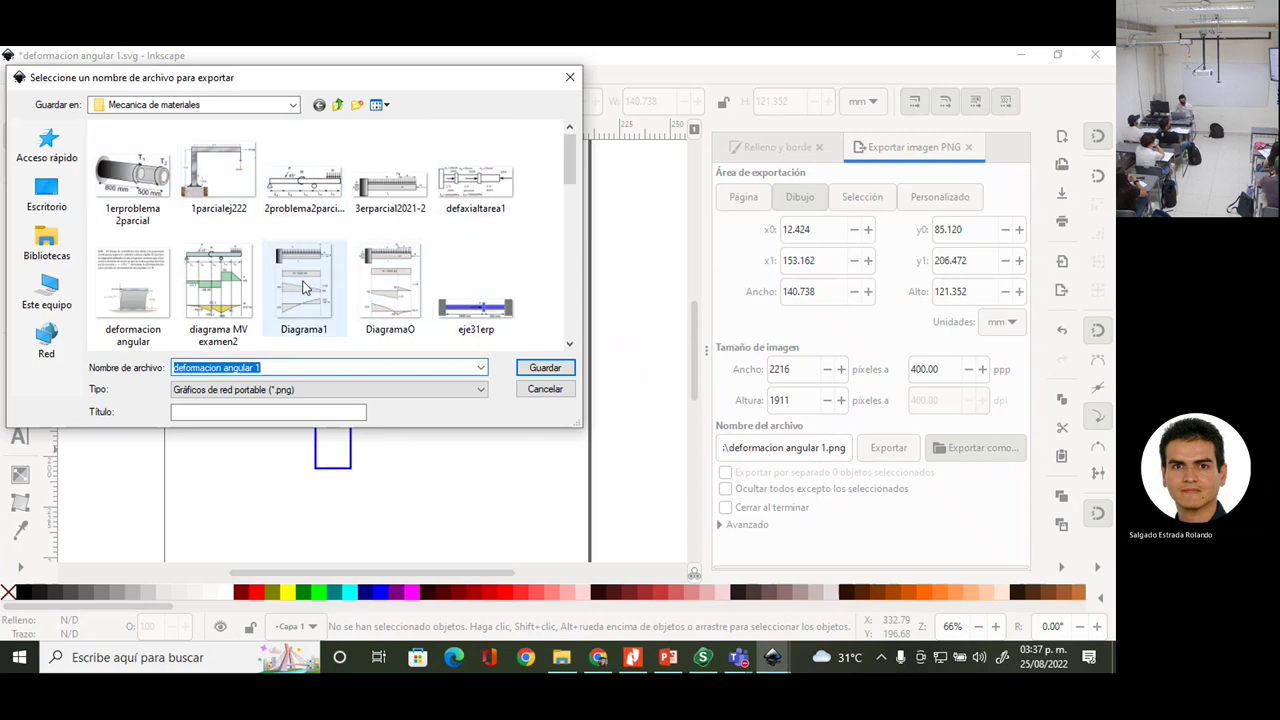
scroll(128, 312, down, 3)
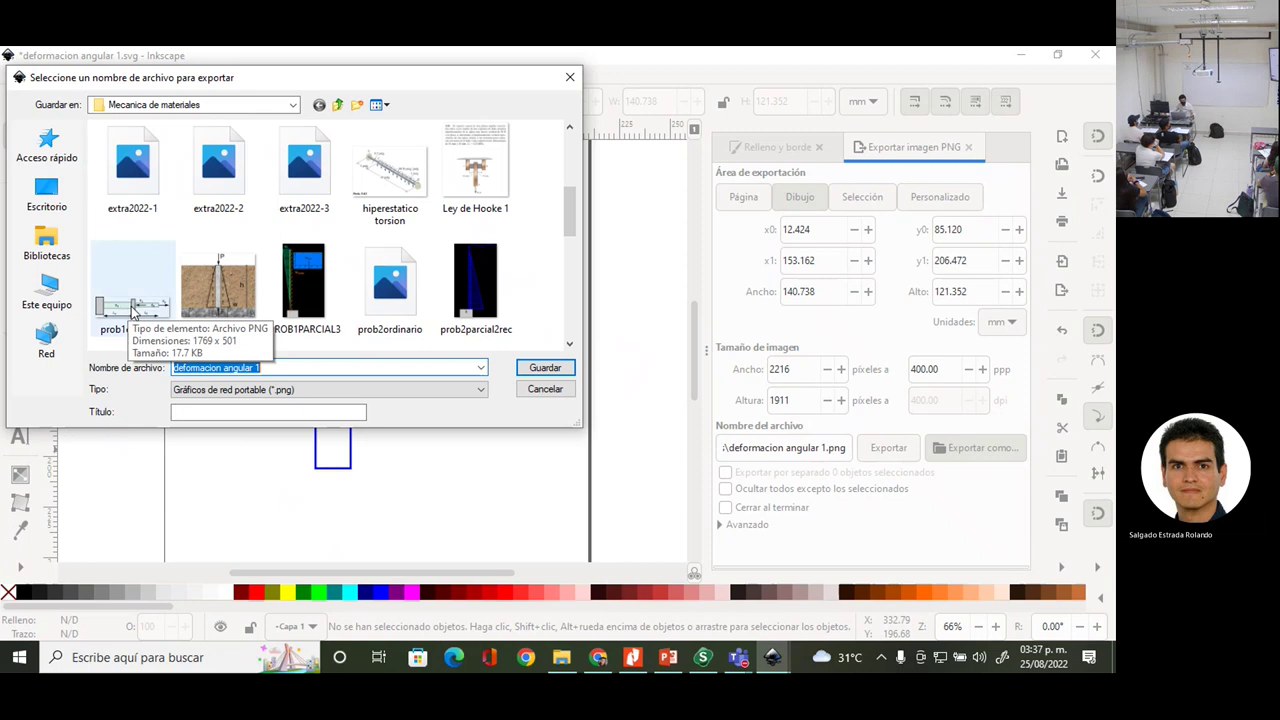
scroll(128, 312, up, 1)
scroll(200, 298, up, 1)
scroll(200, 298, down, 1)
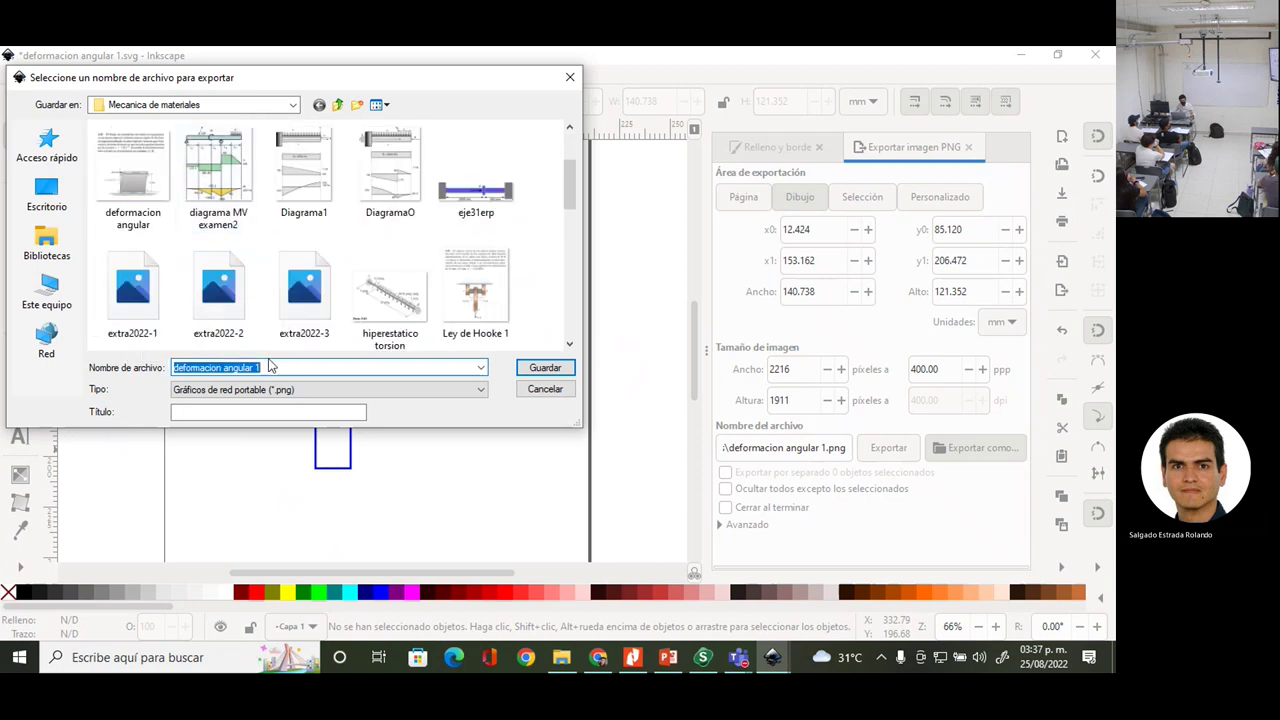
click(272, 368)
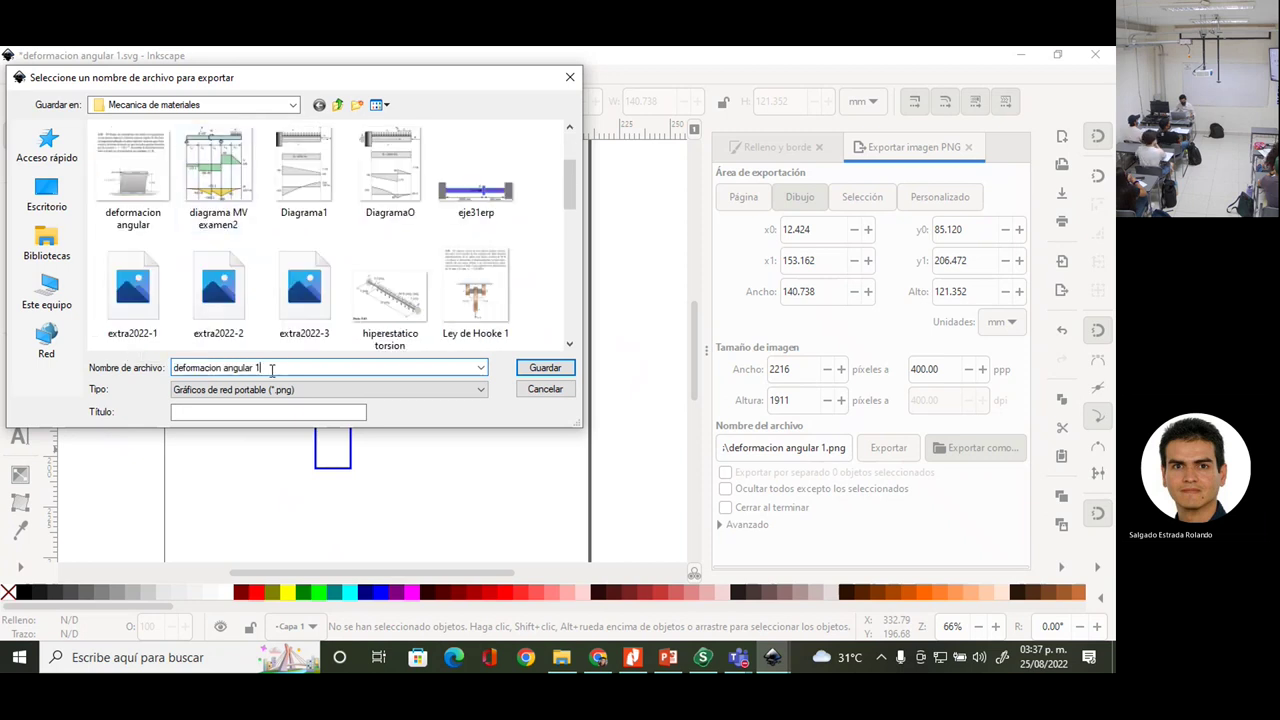
key(BackSpace)
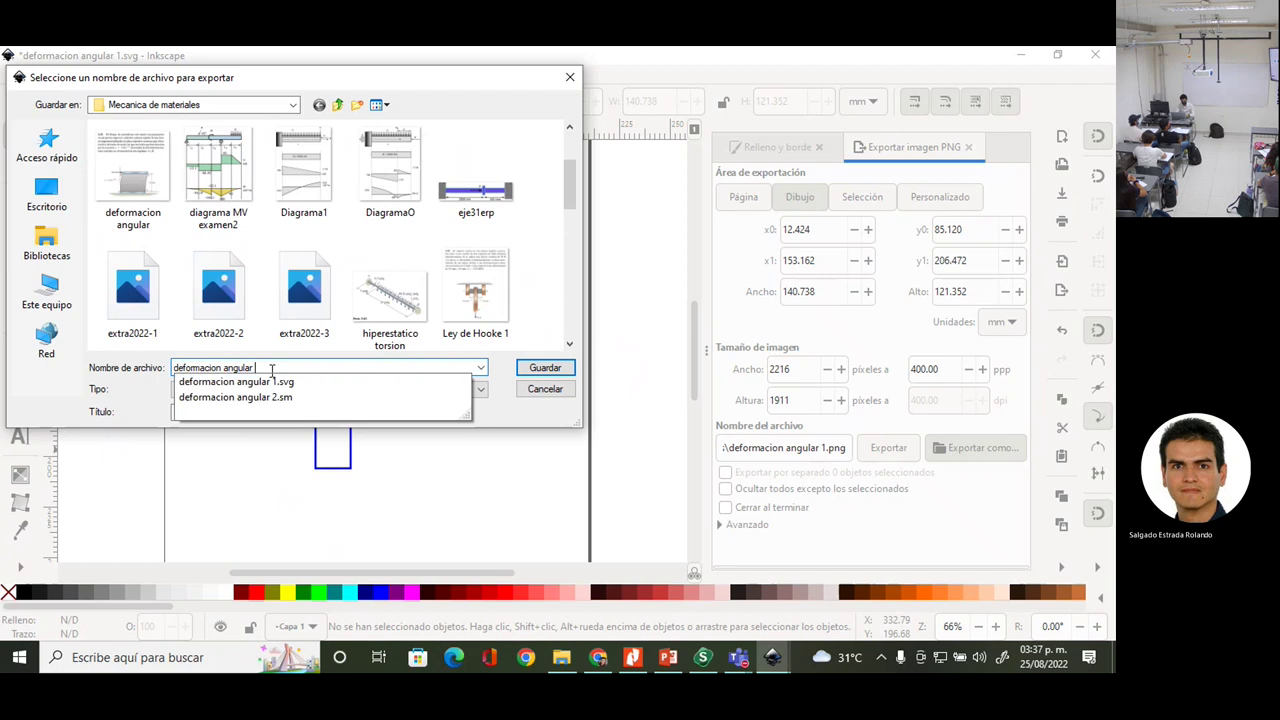
text(clase)
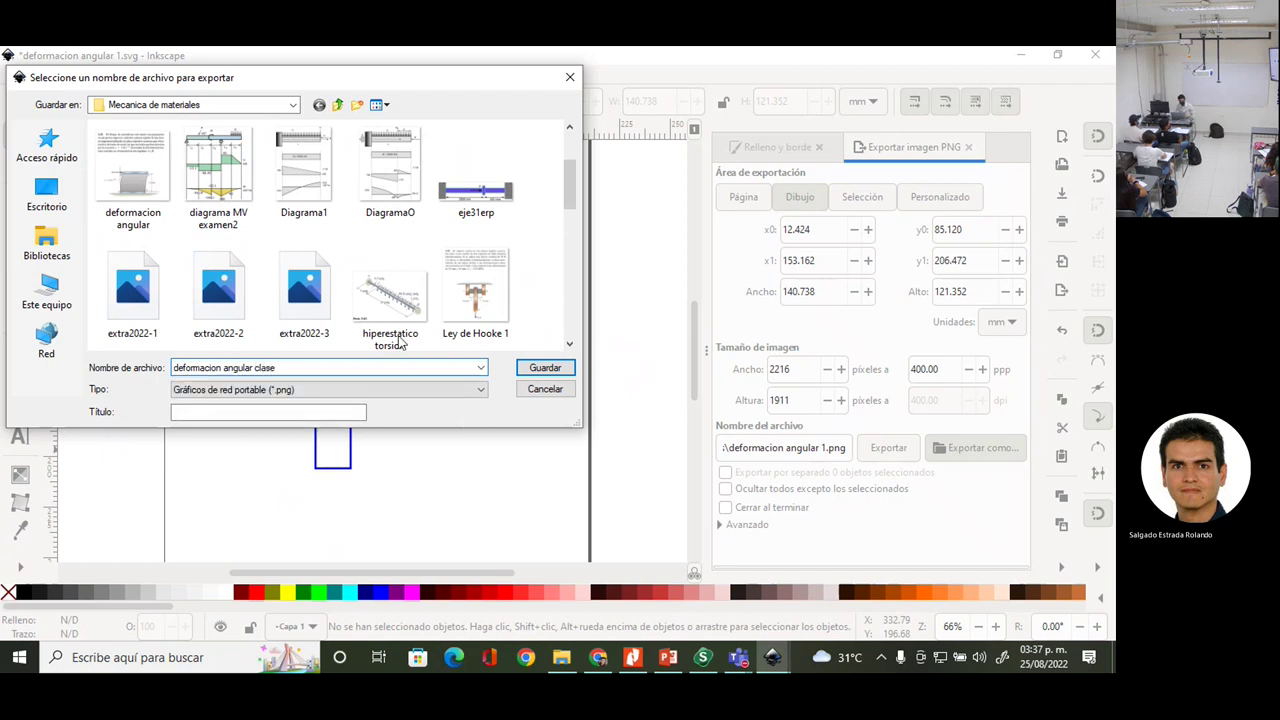
click(540, 368)
- Export the drawing to deformacion angular clase.png, replacing the existing file
click(889, 448)
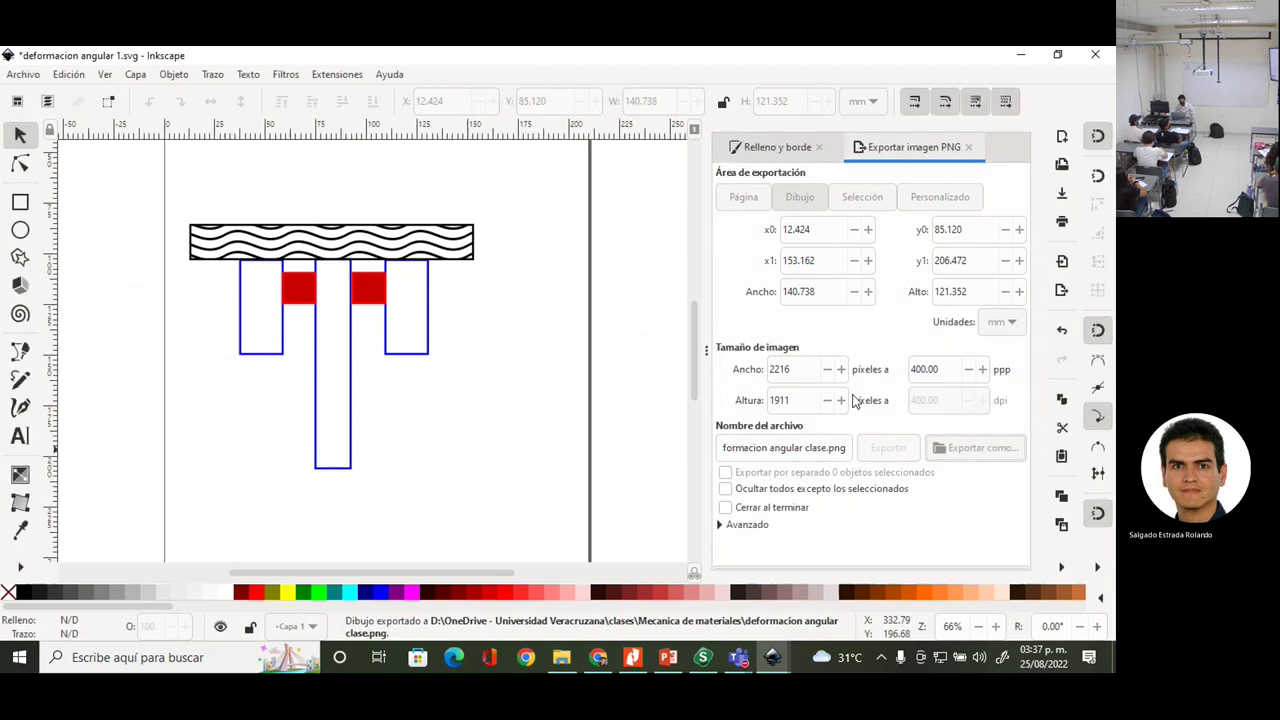
click(886, 448)
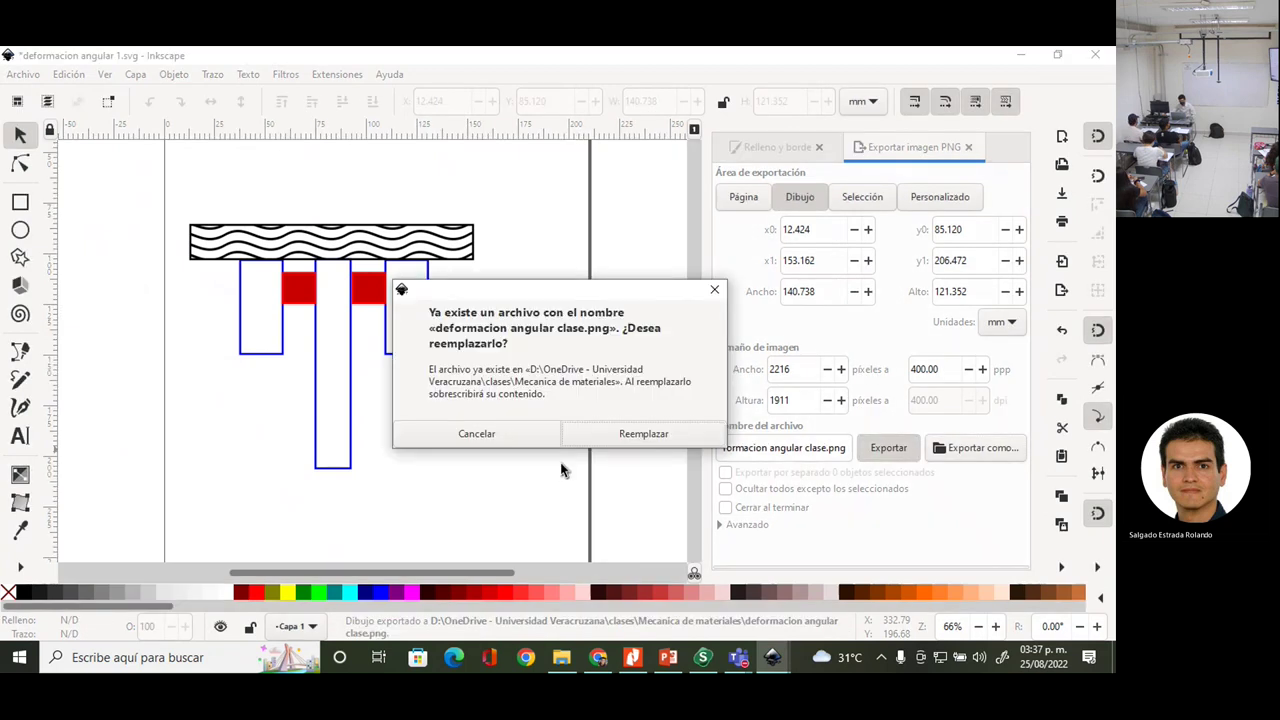
click(646, 432)
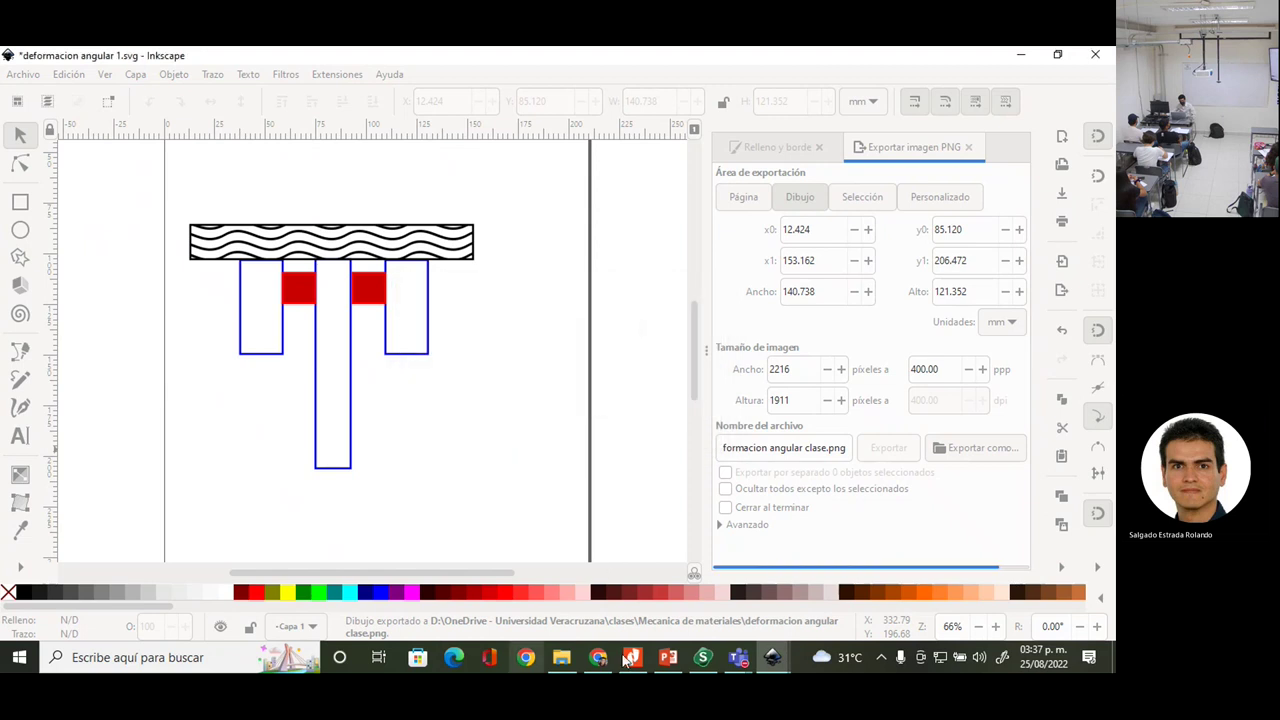
- Switch to SMath Solver and insert the image file deformacion angular clase below the problem statement
click(703, 657)
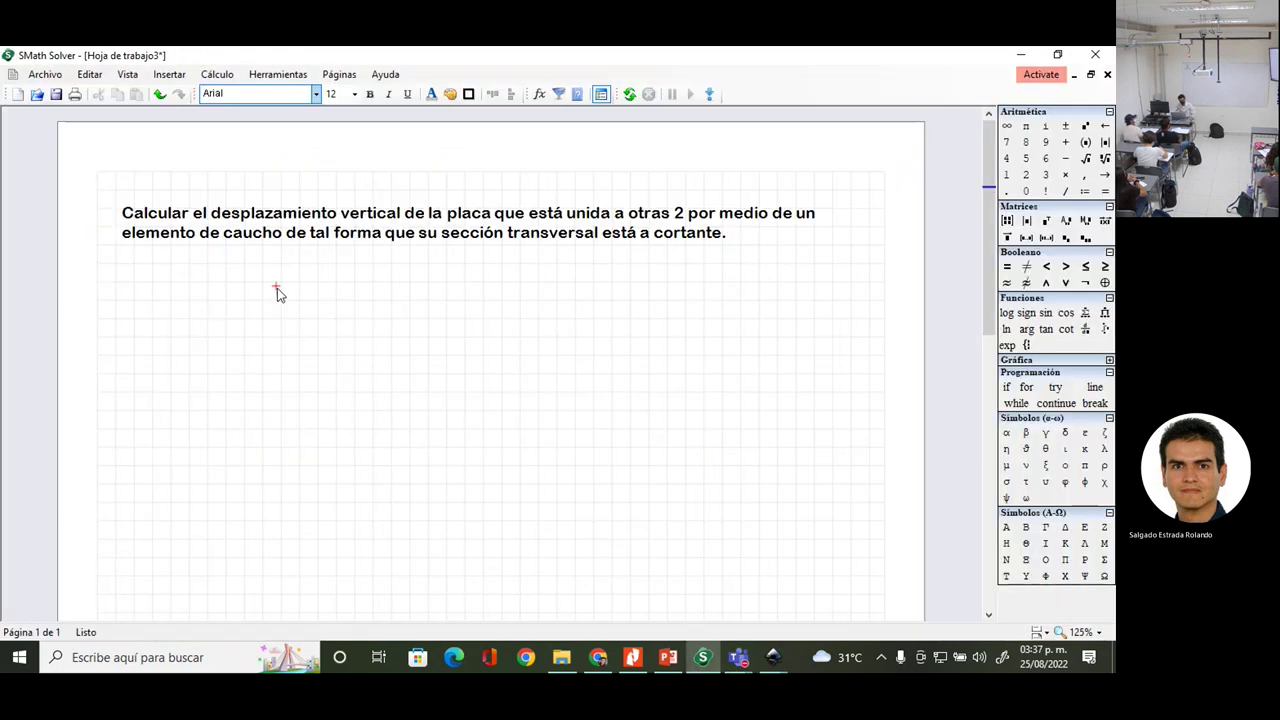
click(169, 74)
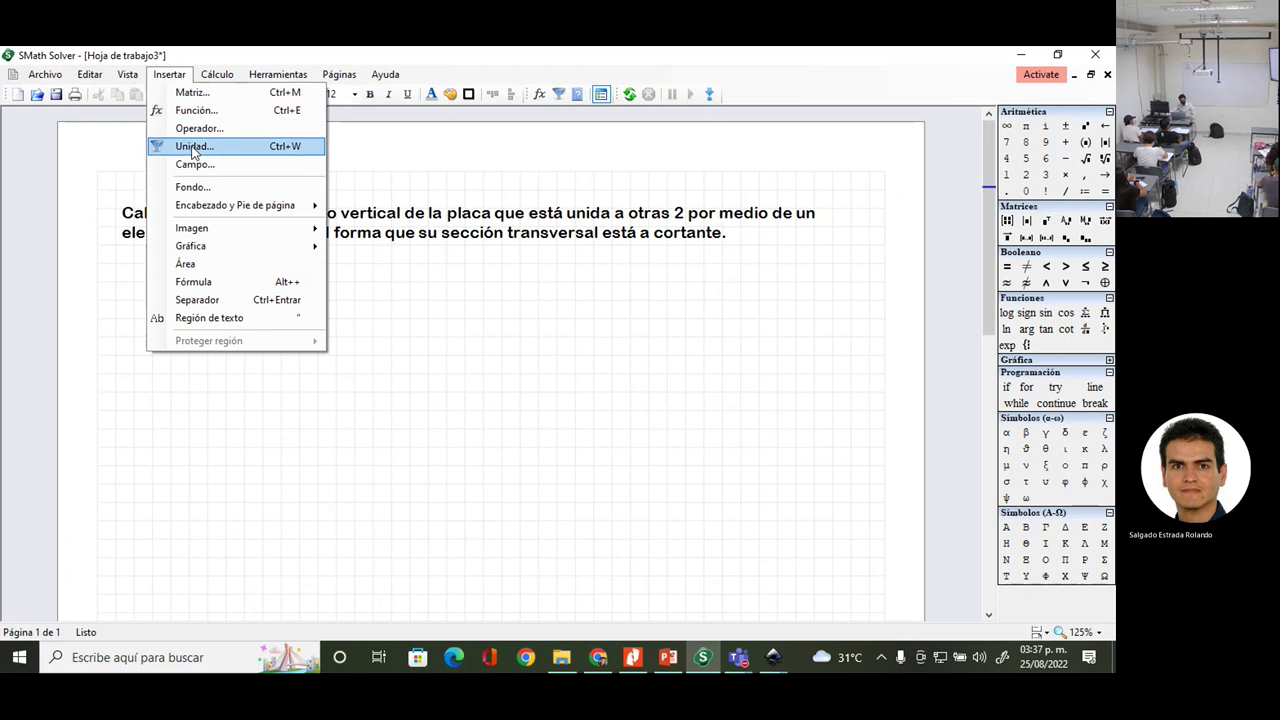
mouse_move(300, 229)
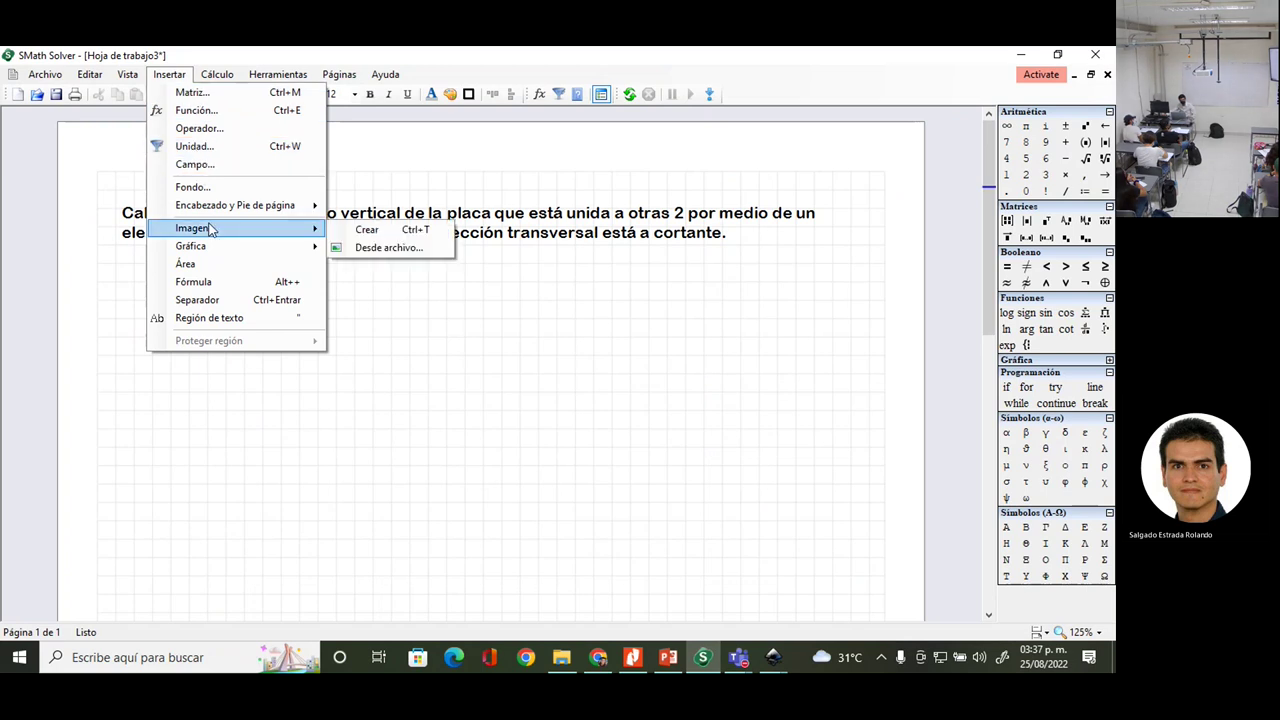
click(392, 248)
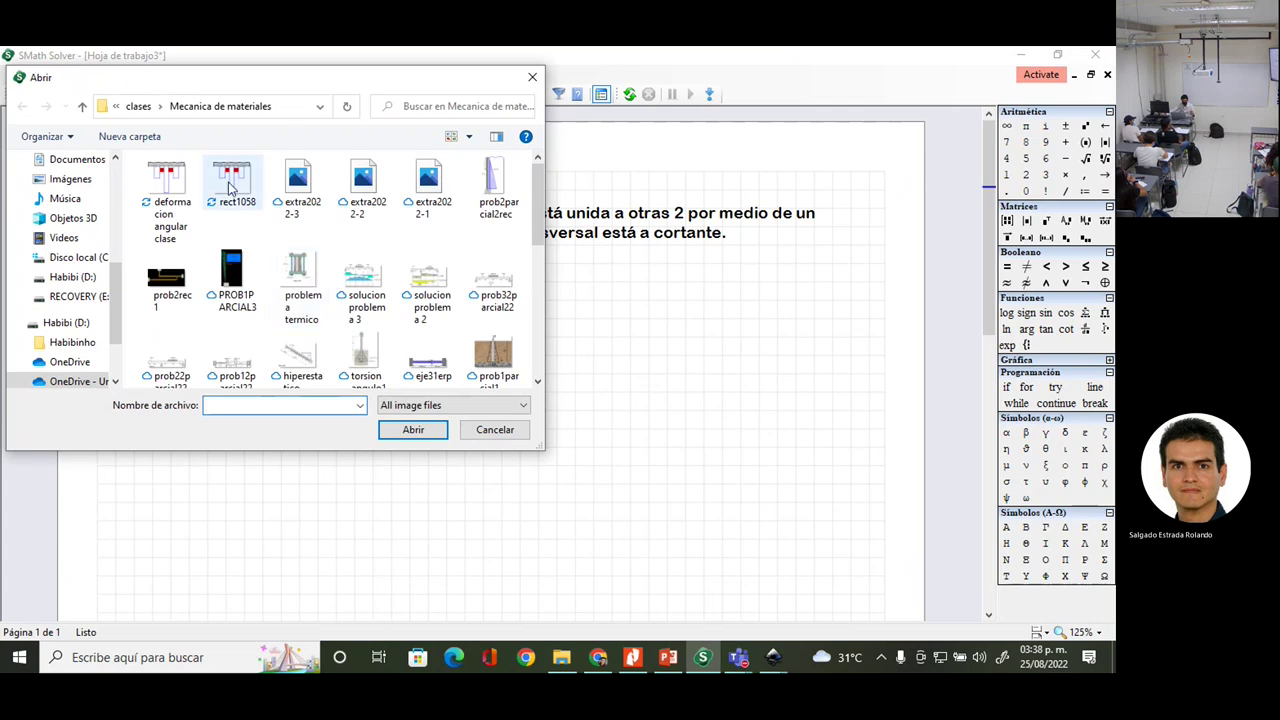
click(168, 195)
click(412, 430)
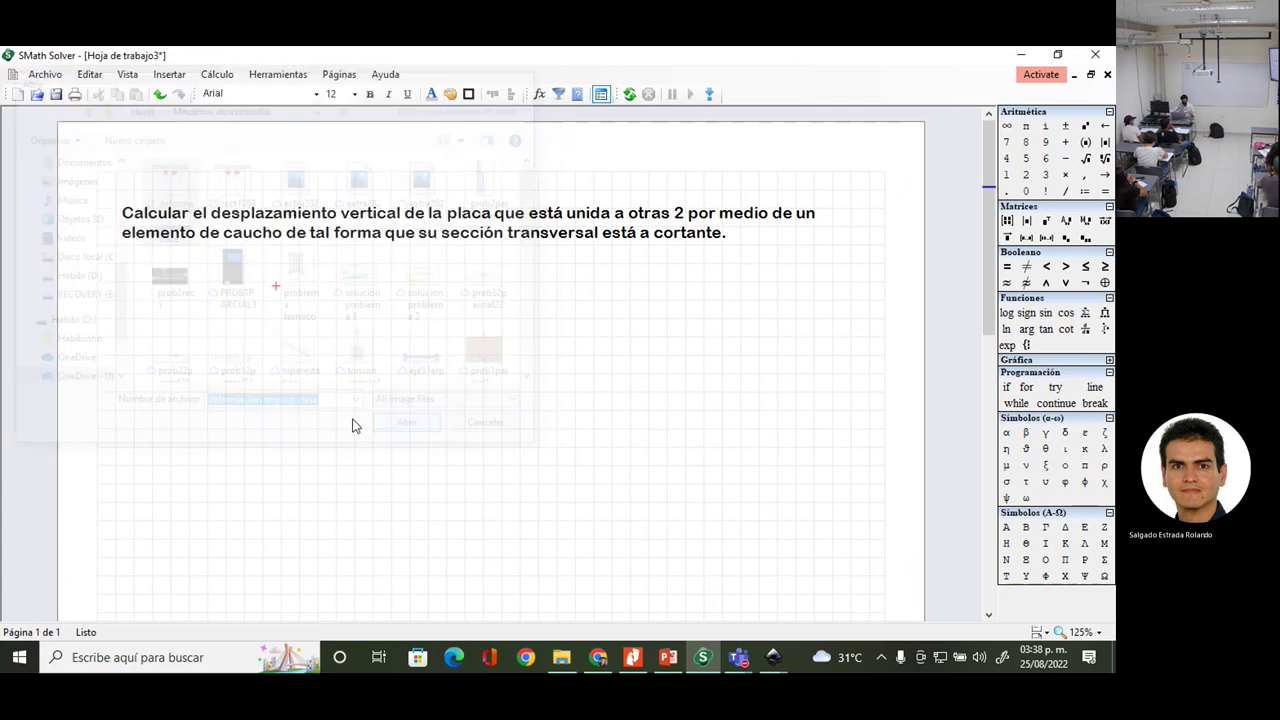
scroll(284, 270, down, 2)
scroll(283, 270, down, 10)
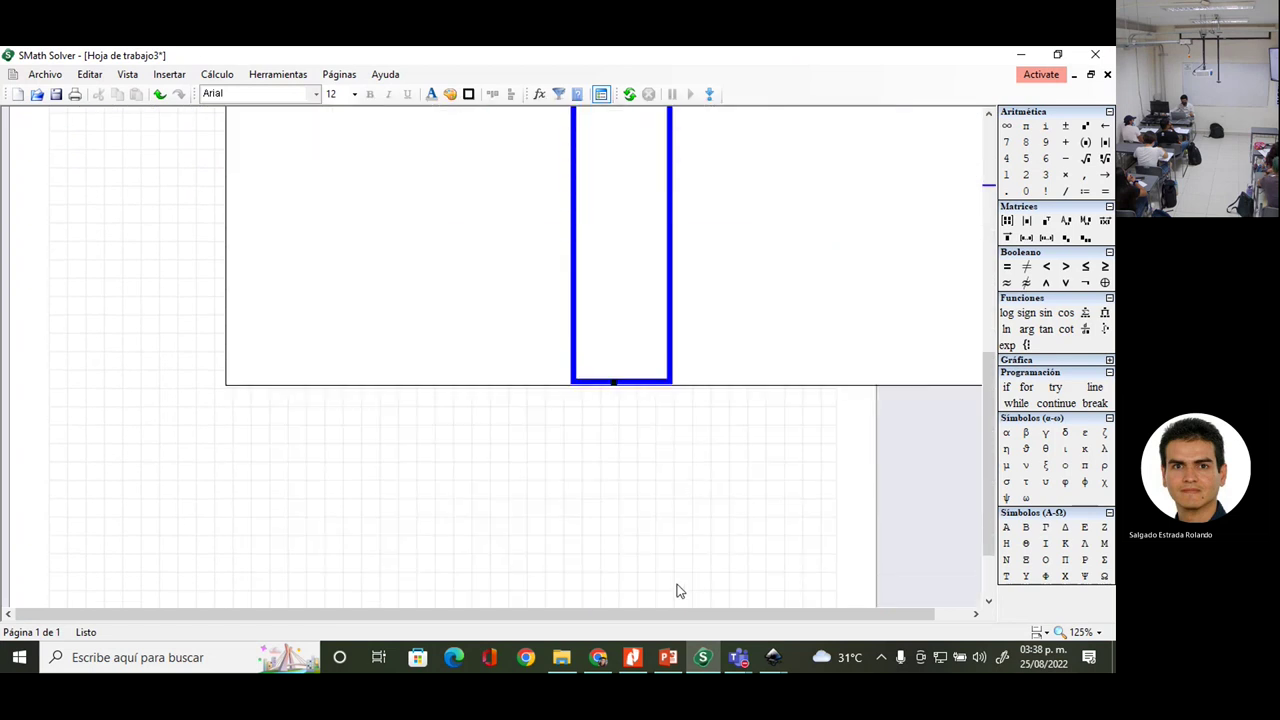
- Scale the inserted figure down proportionally until it fits below the problem statement at a little over a quarter of the page width
drag(723, 613, 757, 612)
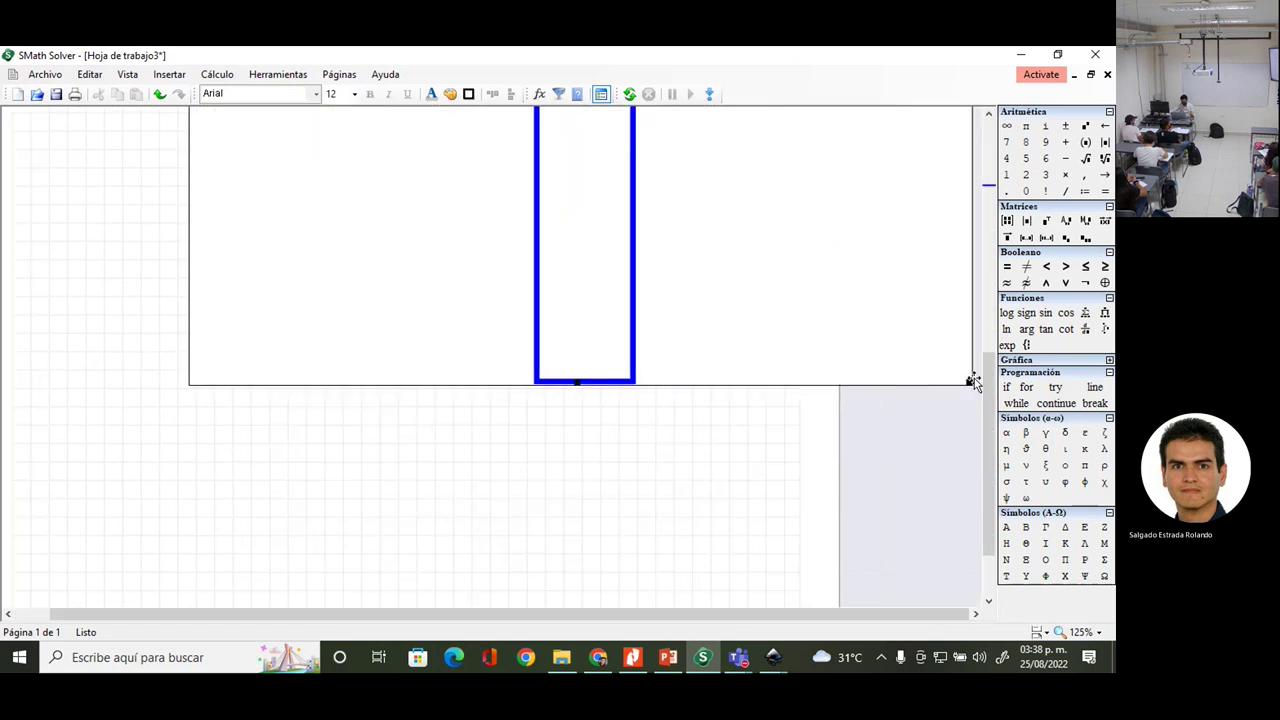
drag(968, 377, 760, 305)
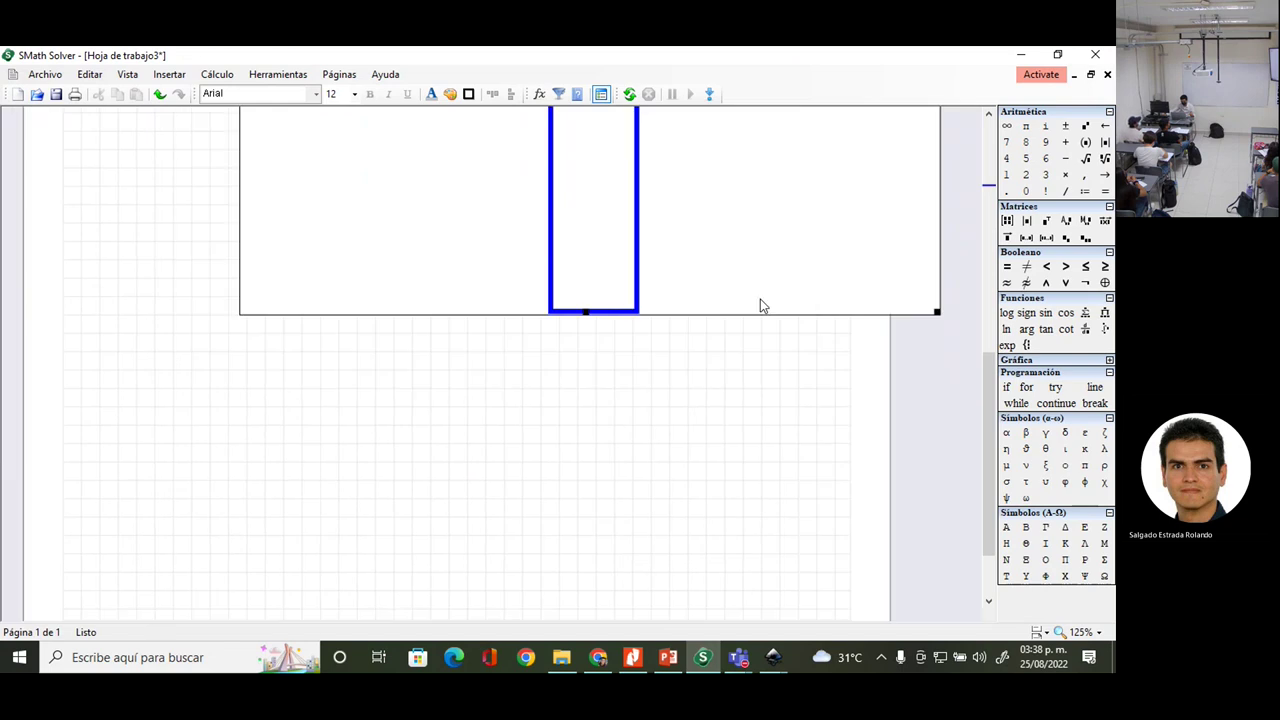
scroll(754, 391, up, 4)
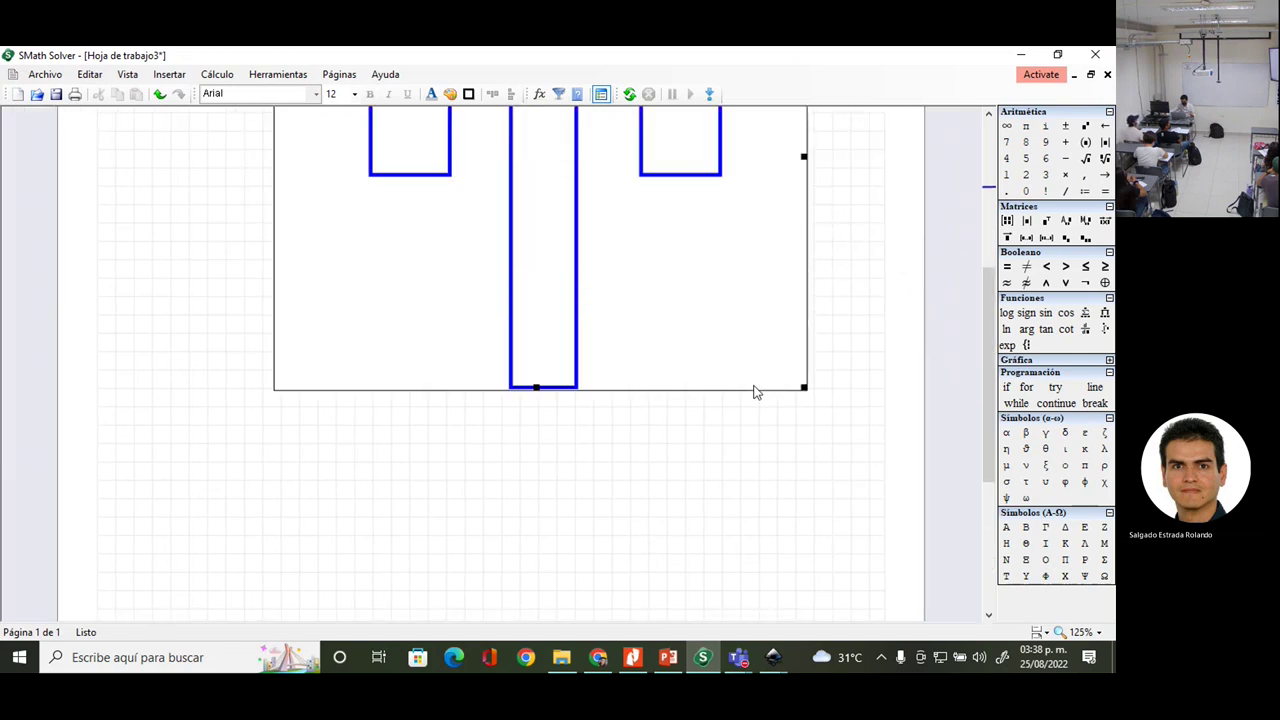
scroll(754, 391, up, 3)
drag(803, 540, 580, 340)
scroll(576, 346, up, 2)
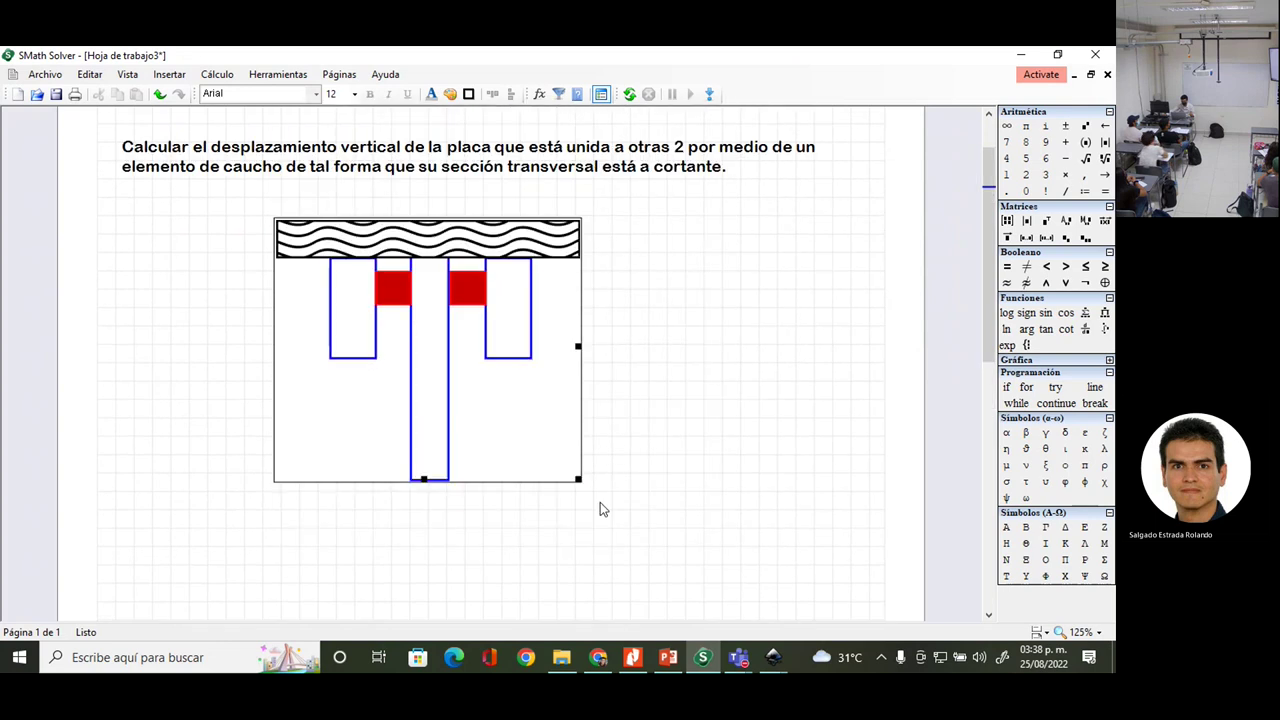
drag(577, 478, 511, 420)
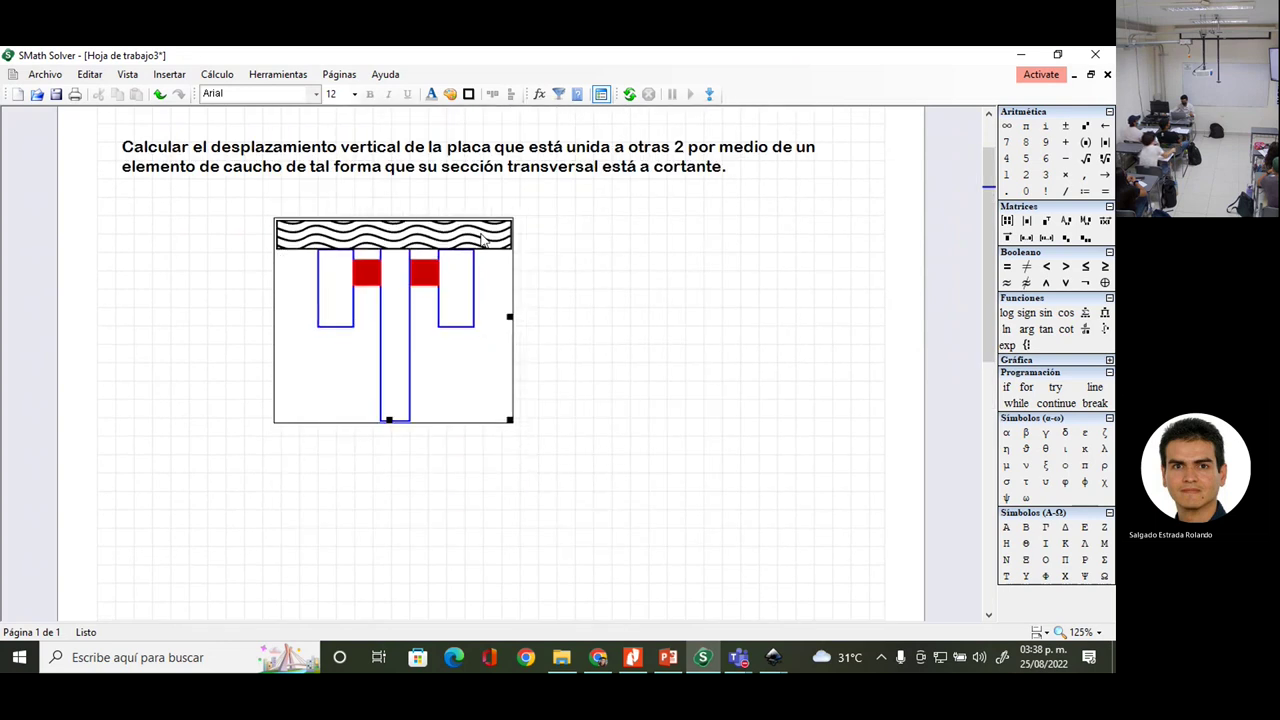
- Center the figure under the problem statement and shrink it slightly more, to about a quarter of the page width
drag(477, 222, 541, 212)
click(652, 220)
click(549, 324)
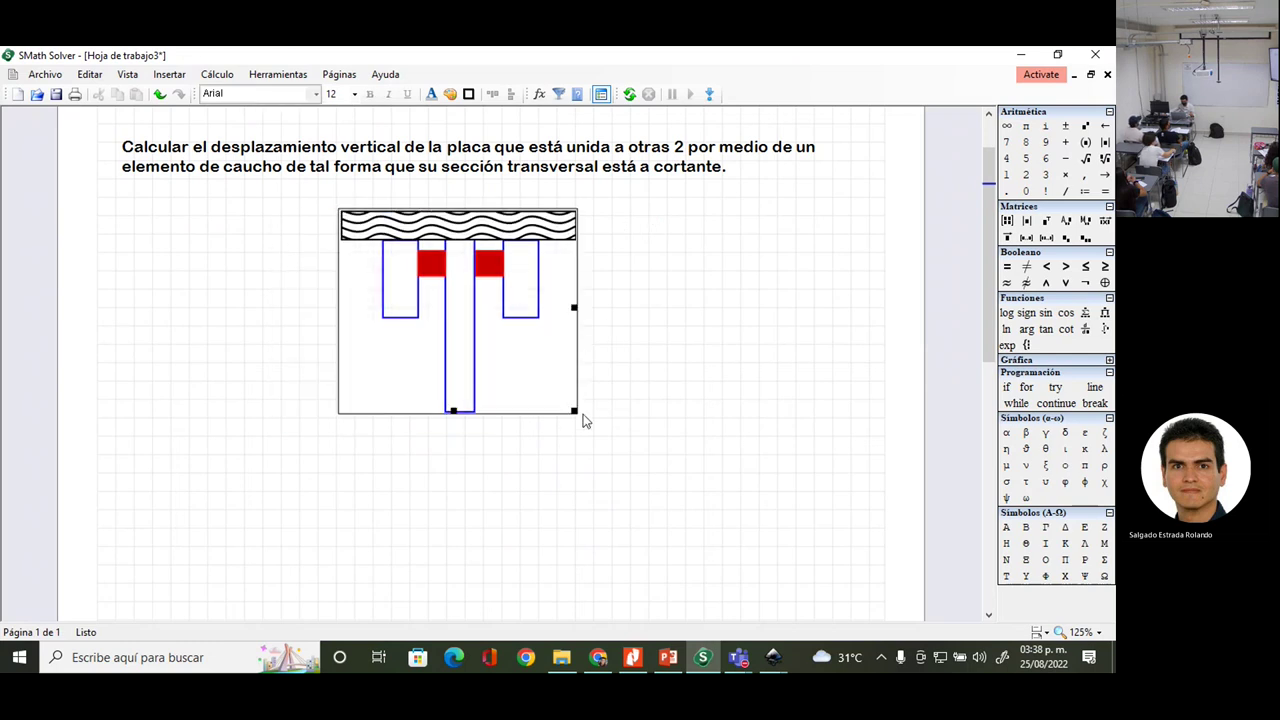
drag(574, 411, 541, 383)
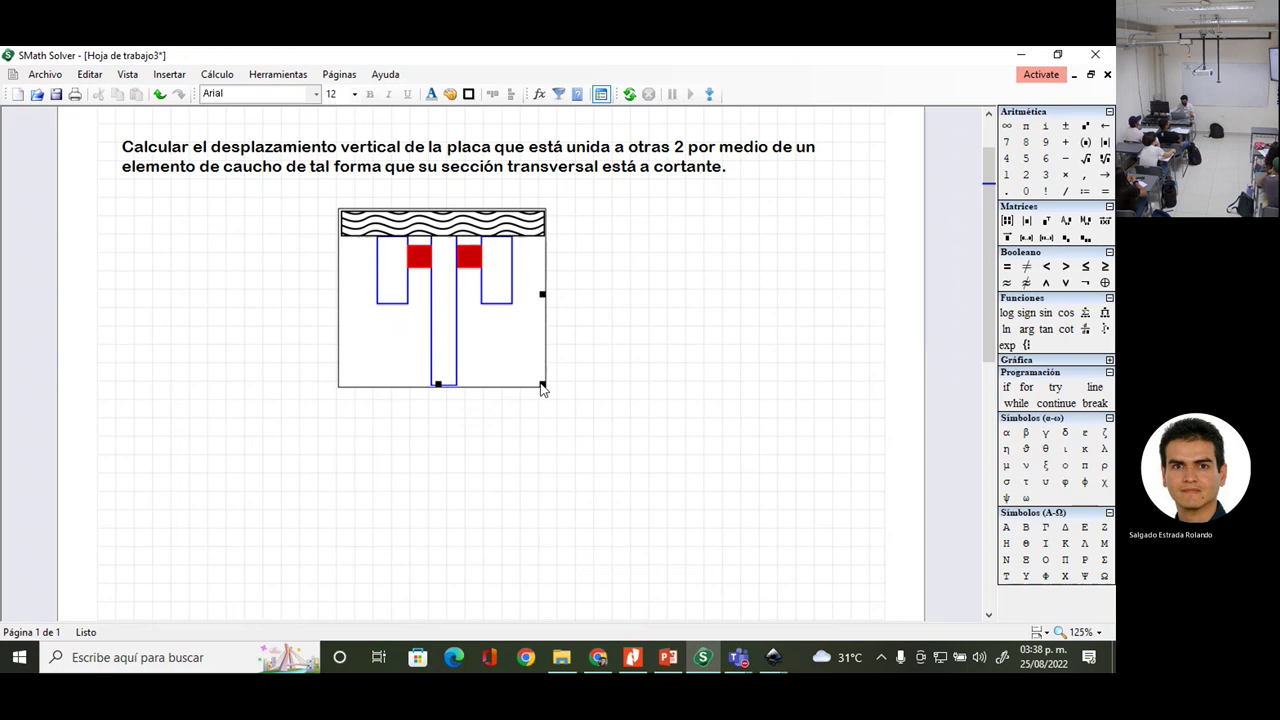
click(597, 331)
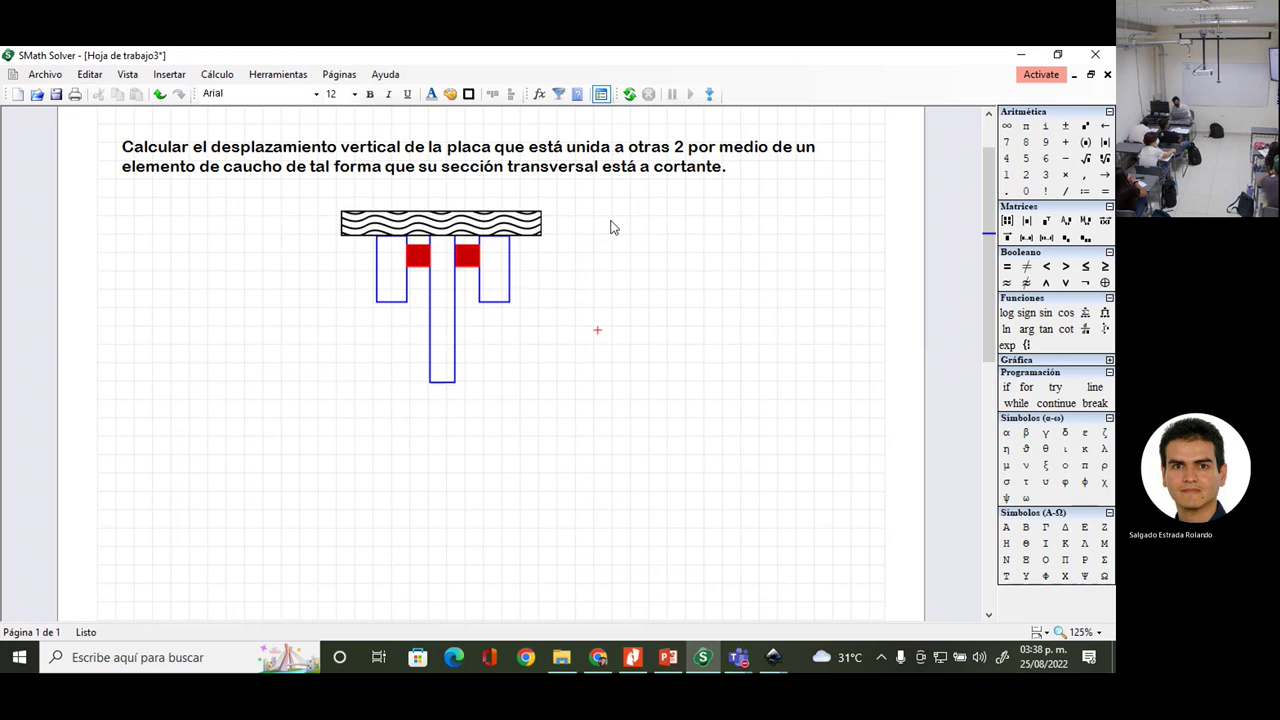
click(340, 339)
click(476, 282)
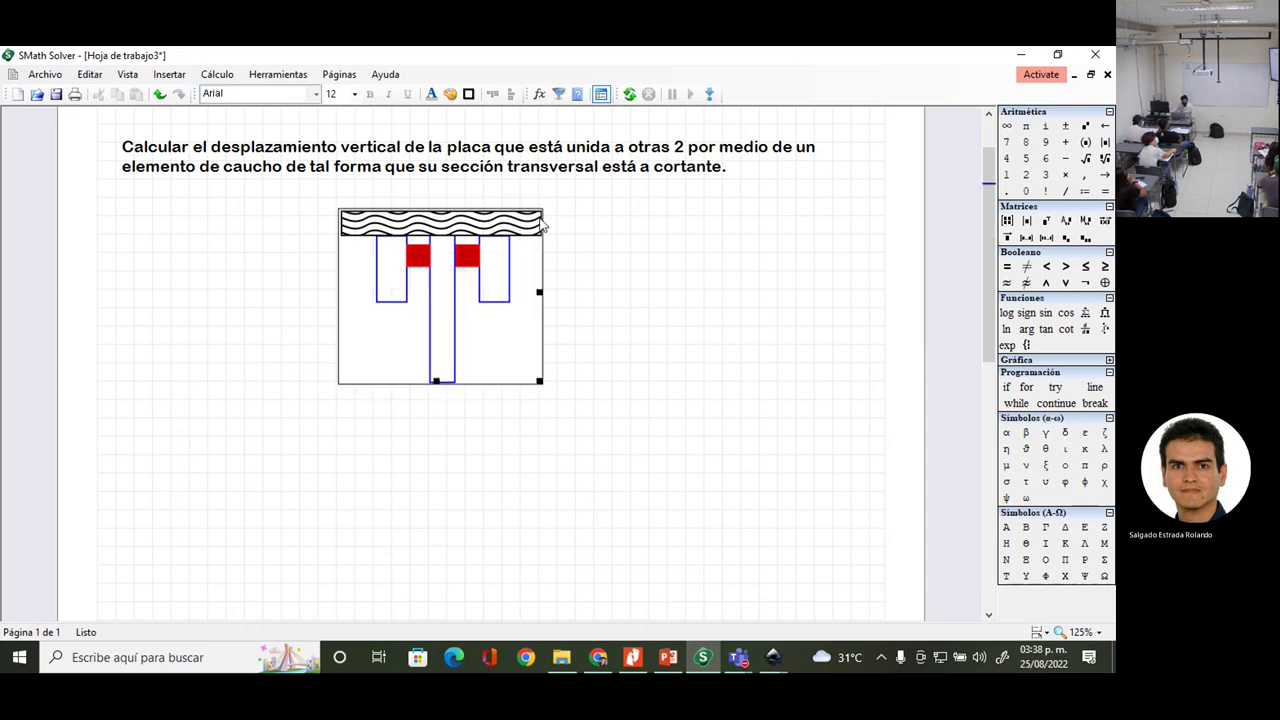
- Define the load T := 50 N below the figure, near the page's left margin
click(130, 421)
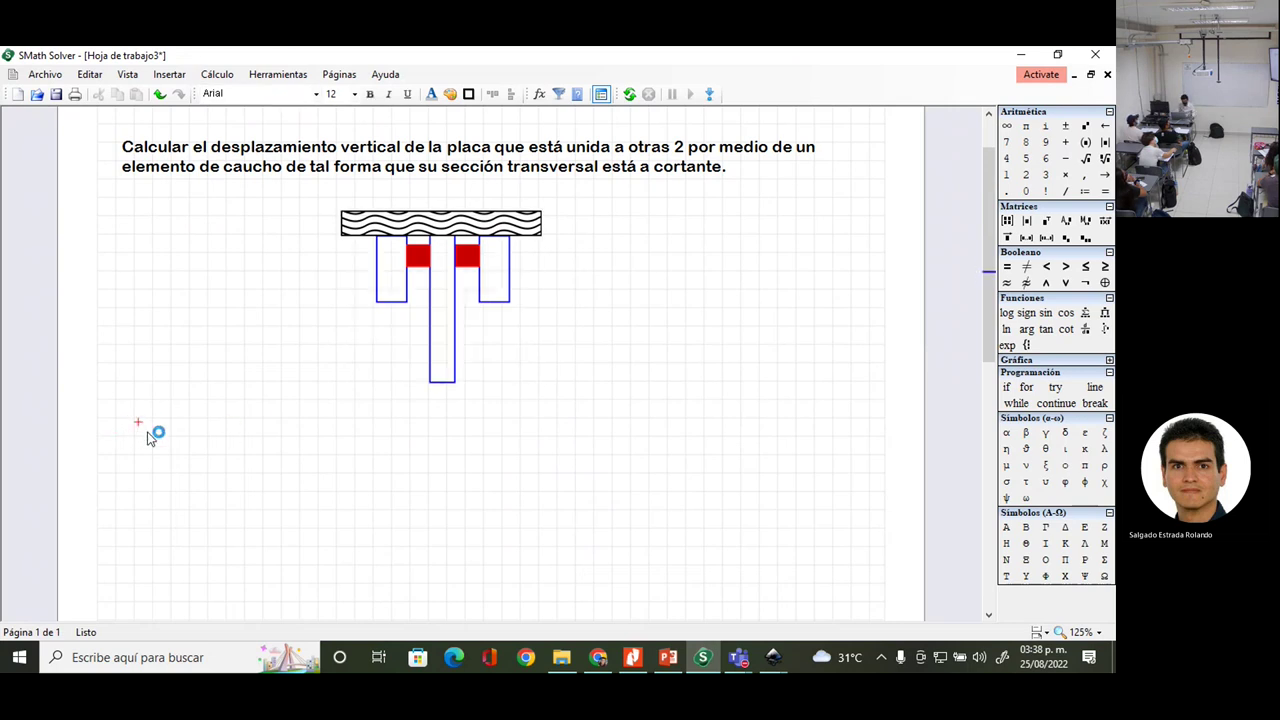
text(T )
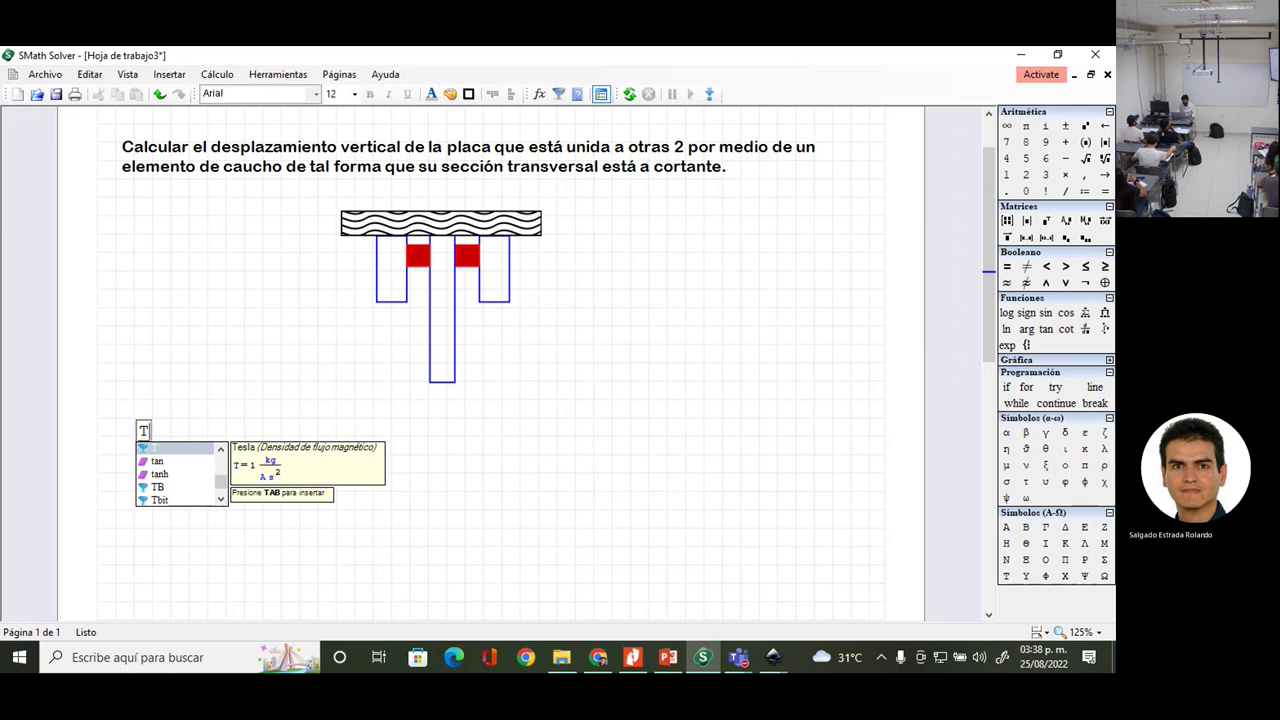
text(:= 50 )
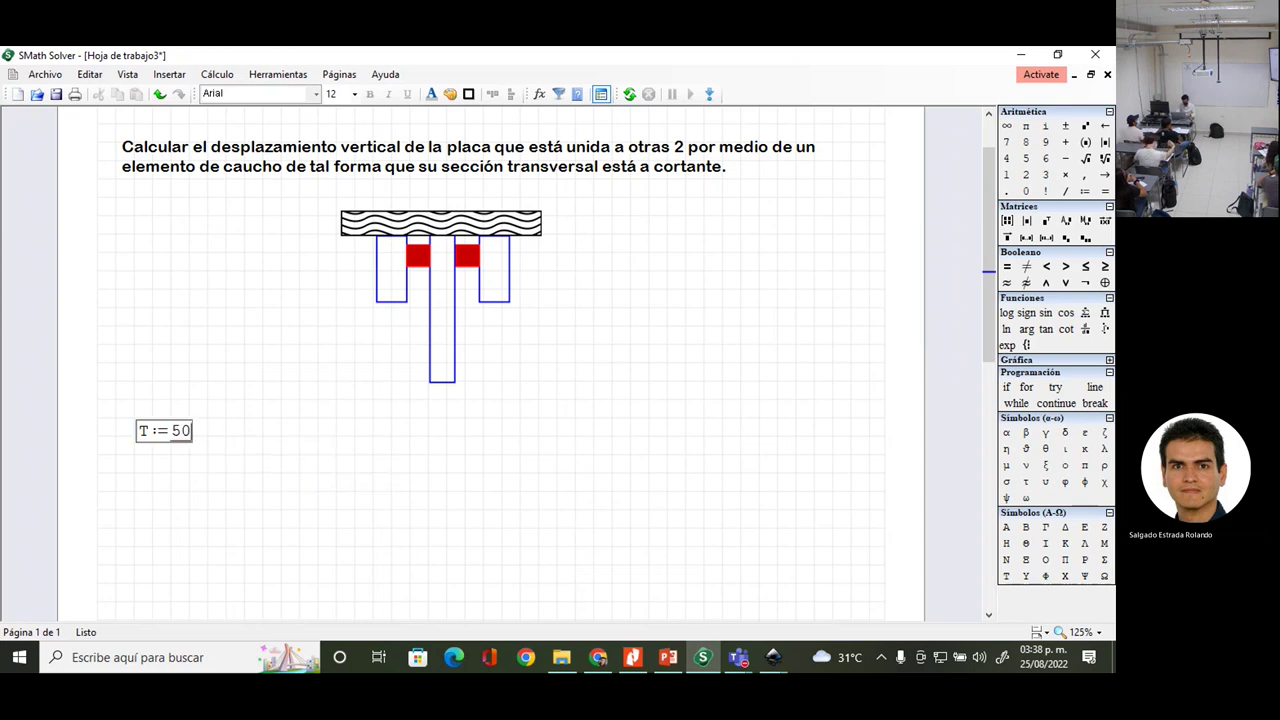
text(N)
key(Tab)
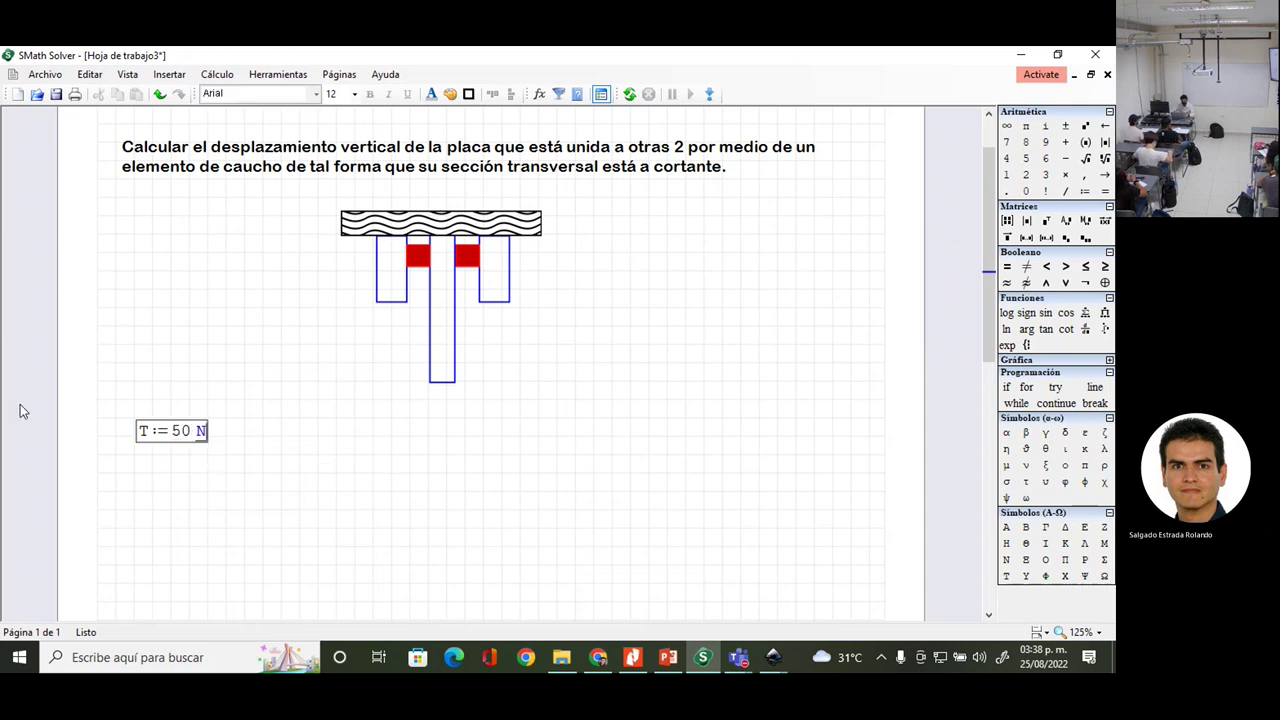
click(347, 440)
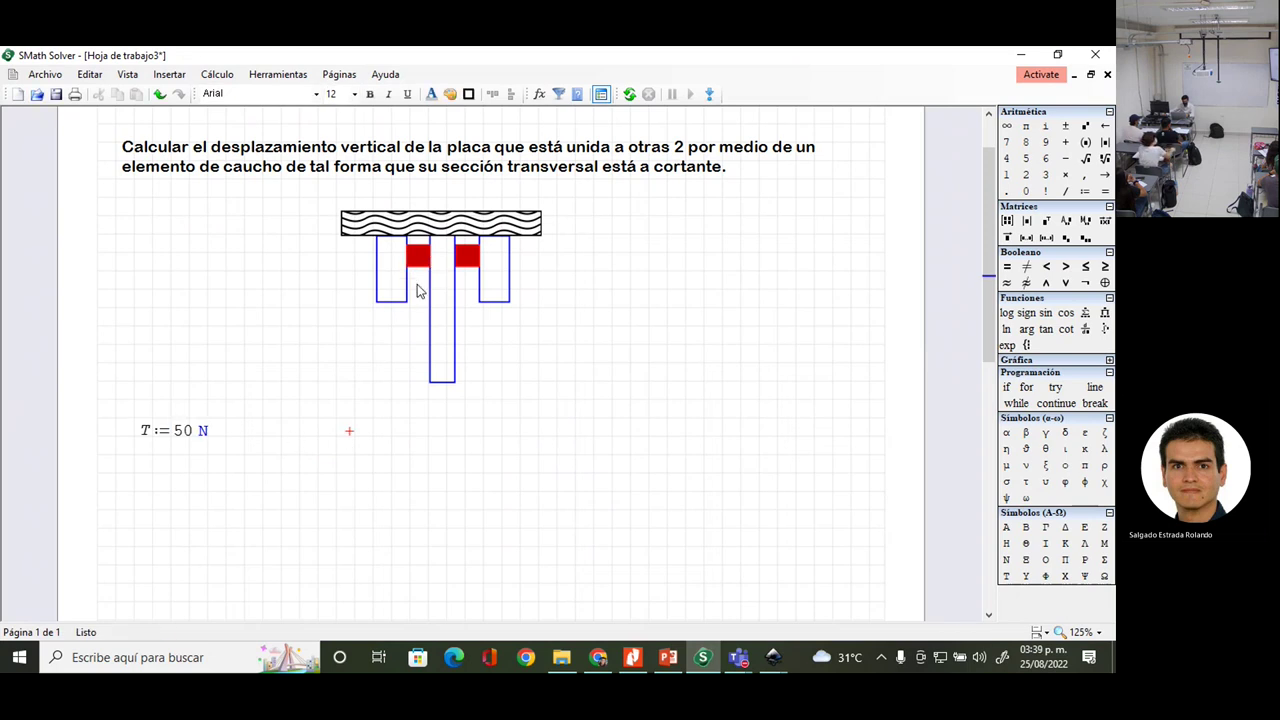
- Define the rubber element dimension b_c := 40 mm, with c as subscript, below the load T
click(323, 436)
click(146, 473)
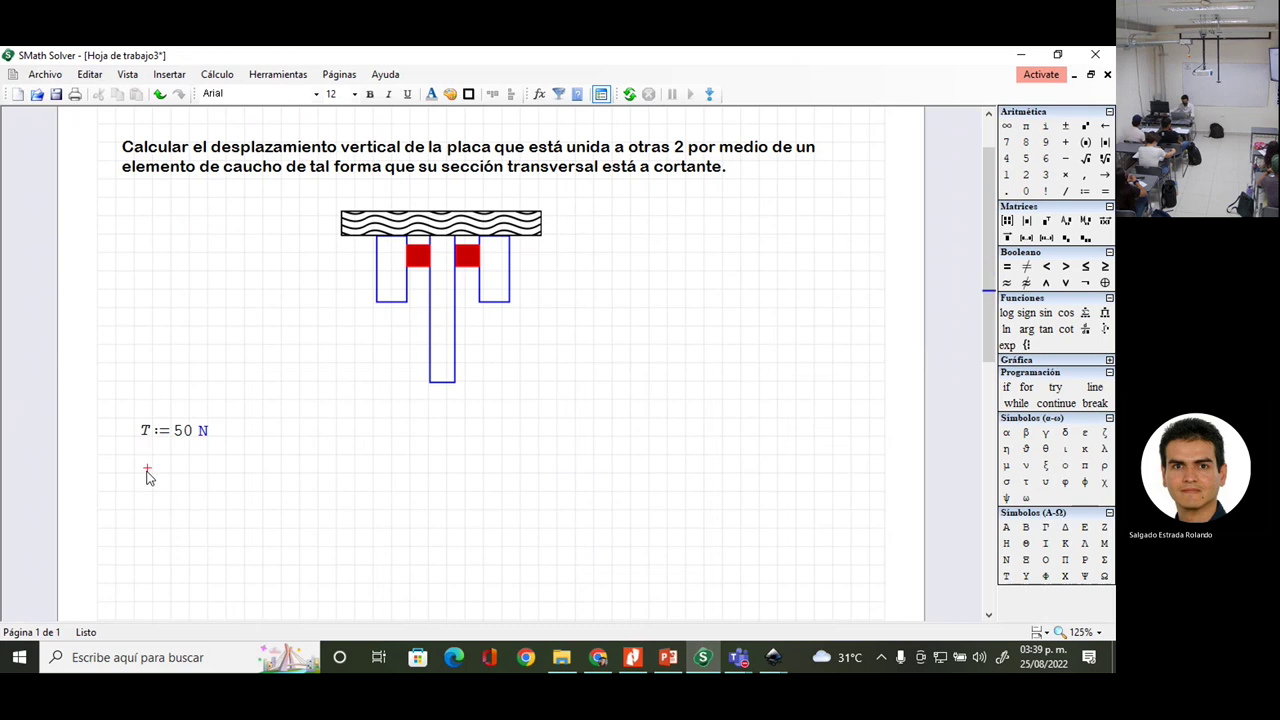
text(b)
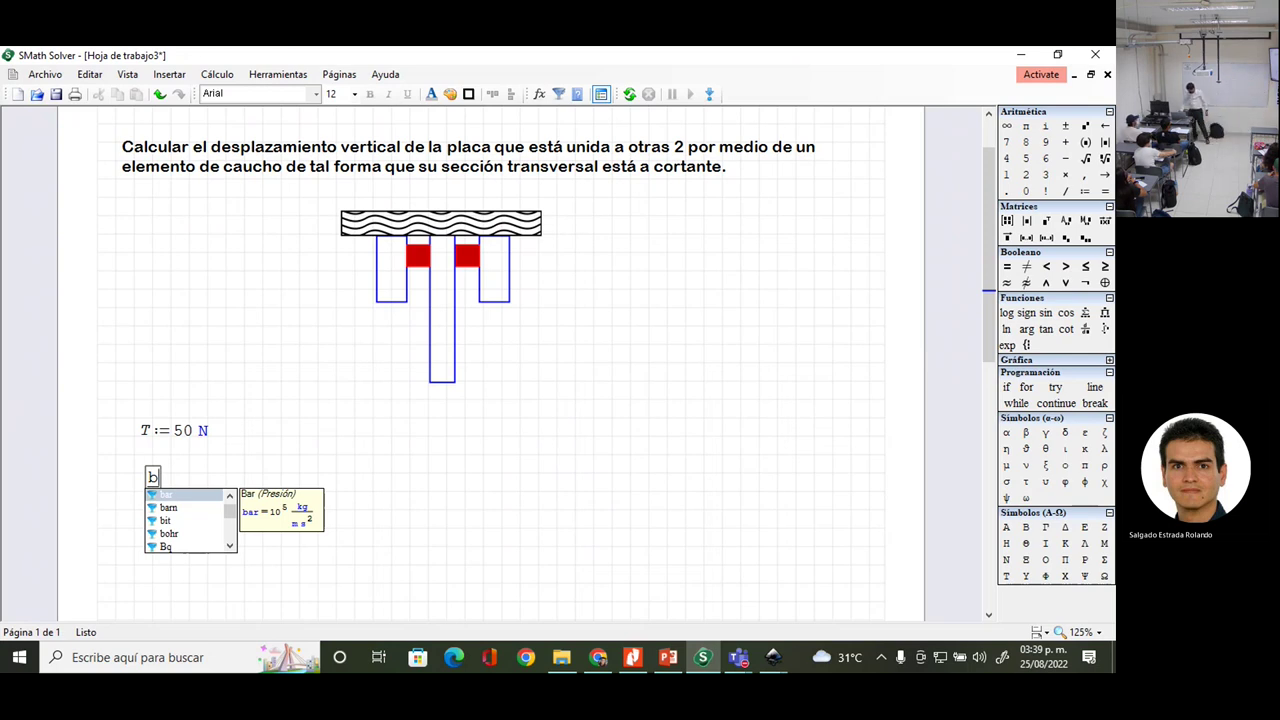
key(Up)
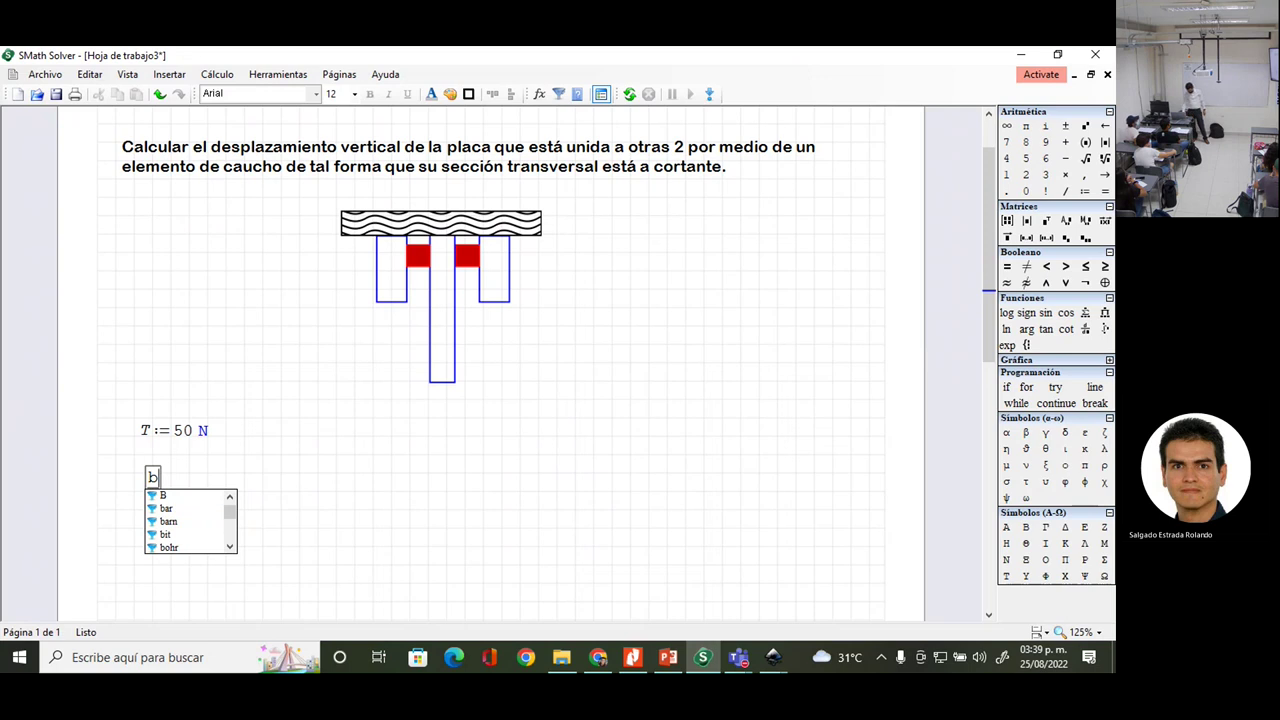
text(.c)
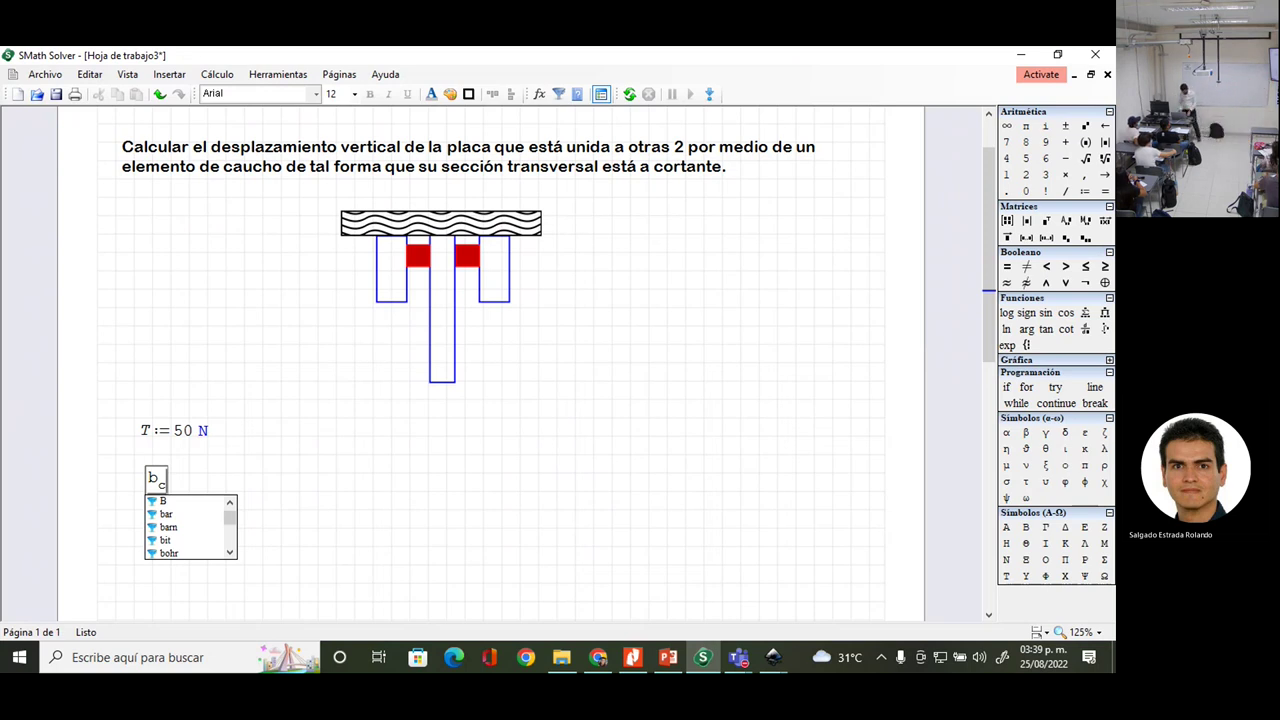
text(:=)
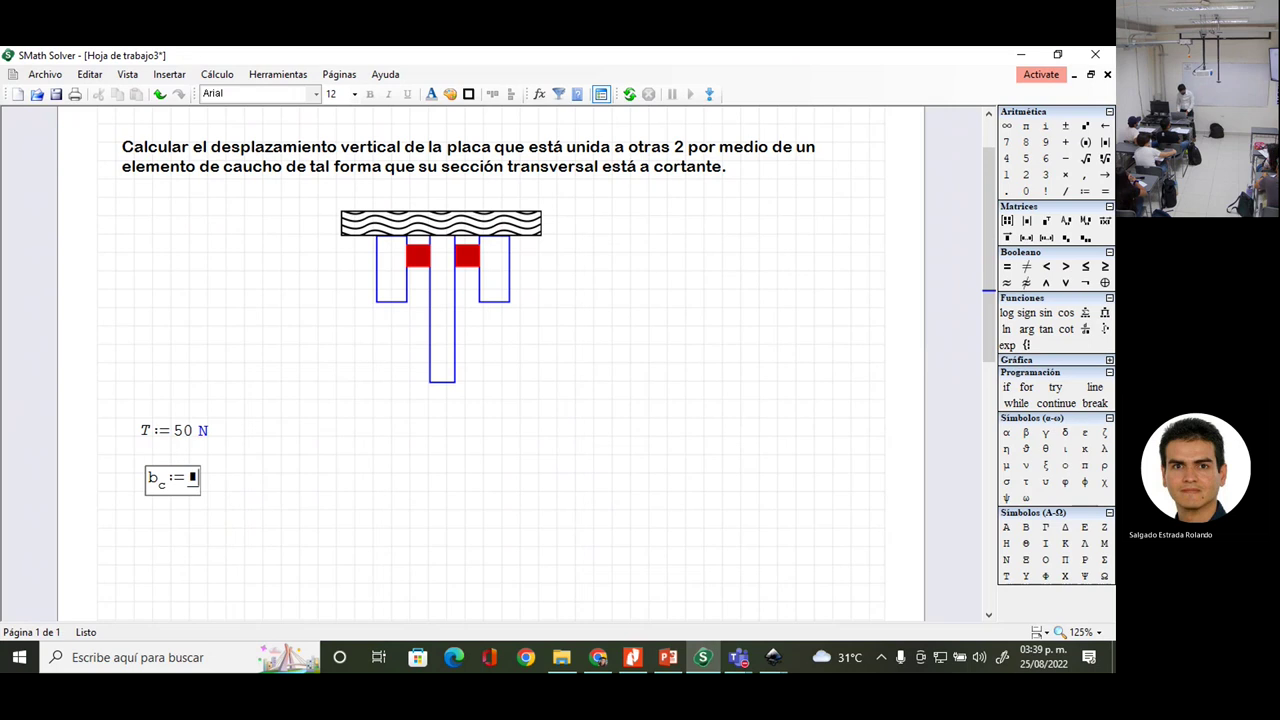
text(40)
text(*mm)
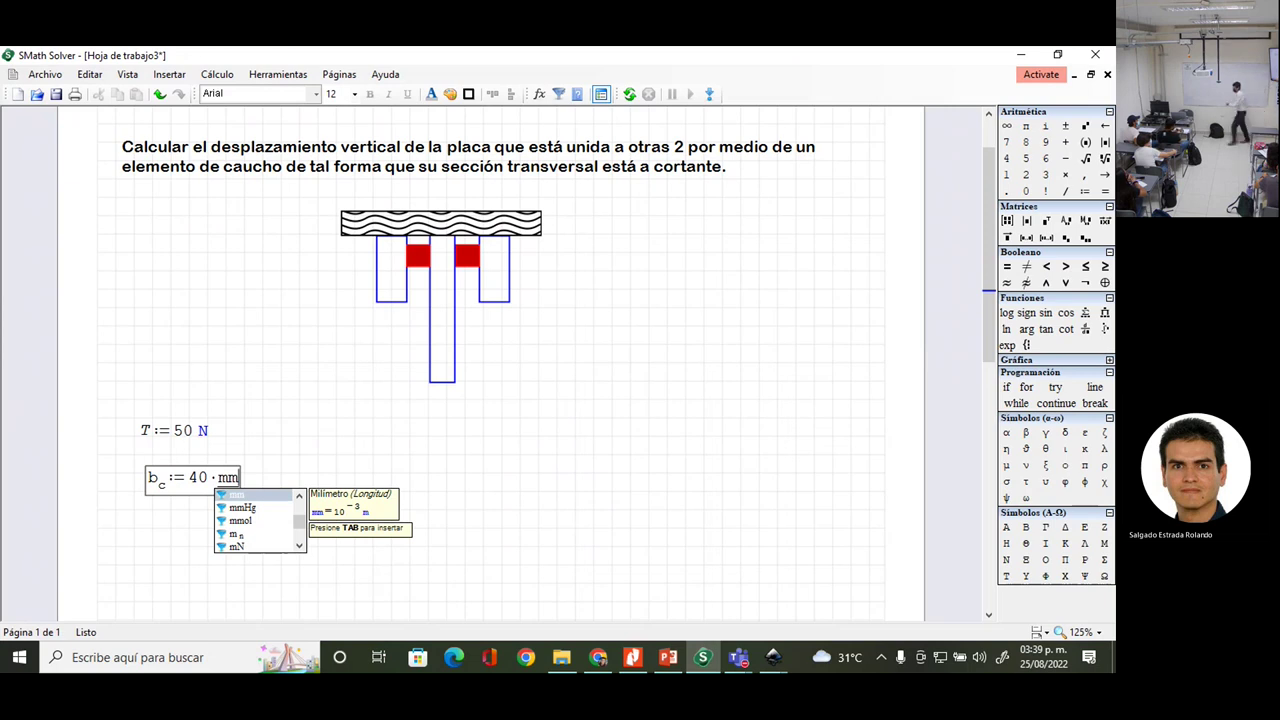
key(Tab)
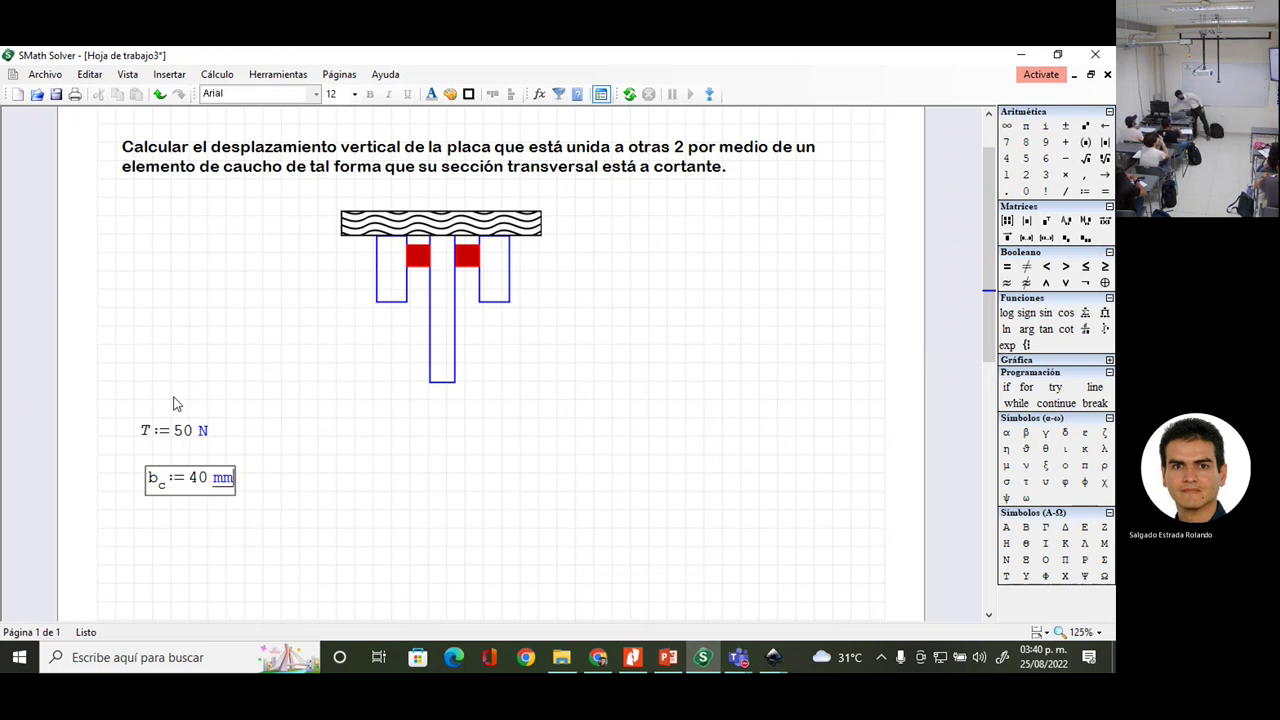
click(321, 461)
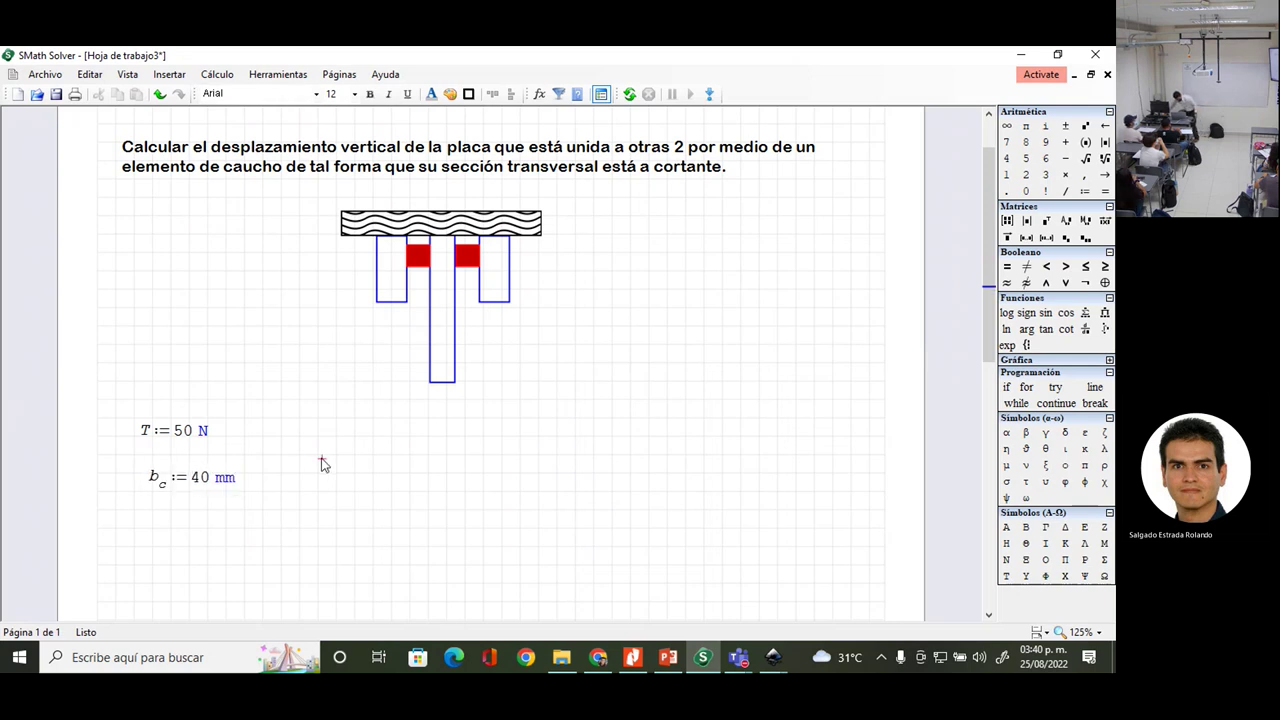
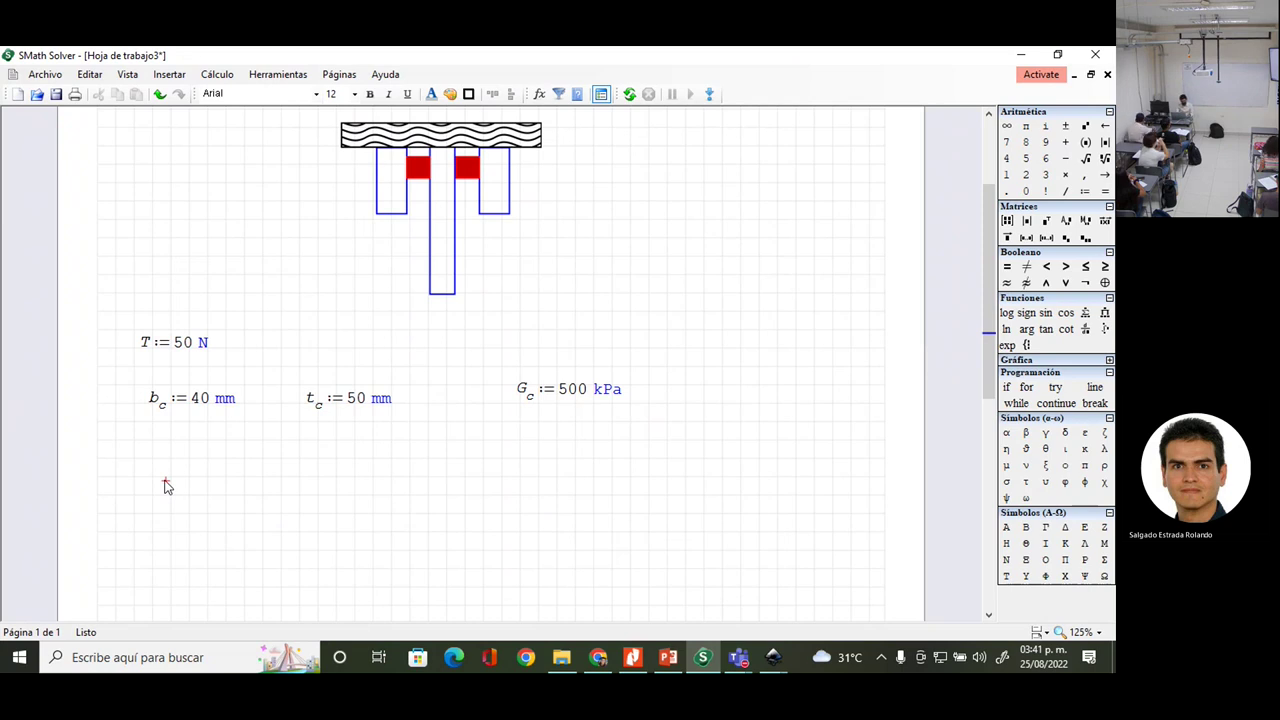
- Define the shear stress τ := T/(2·b_c·t_c) below the rubber element dimensions and evaluate it numerically
text(t)
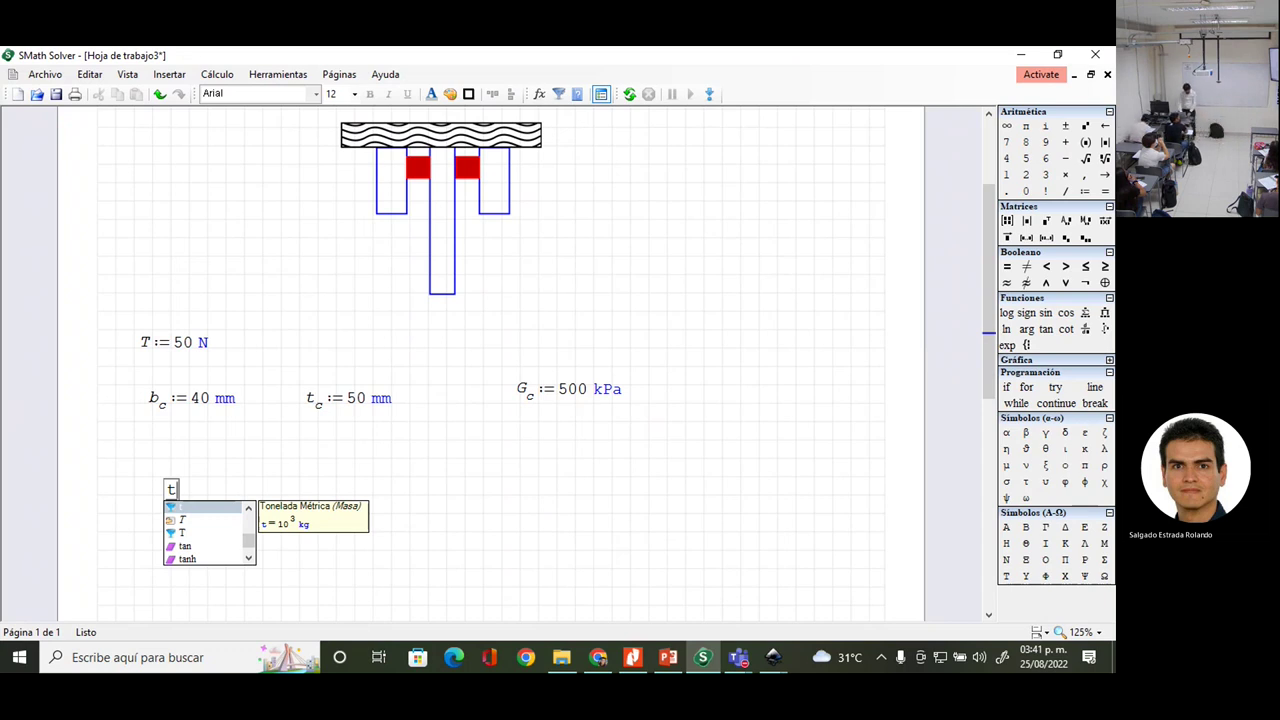
key(ctrl+g)
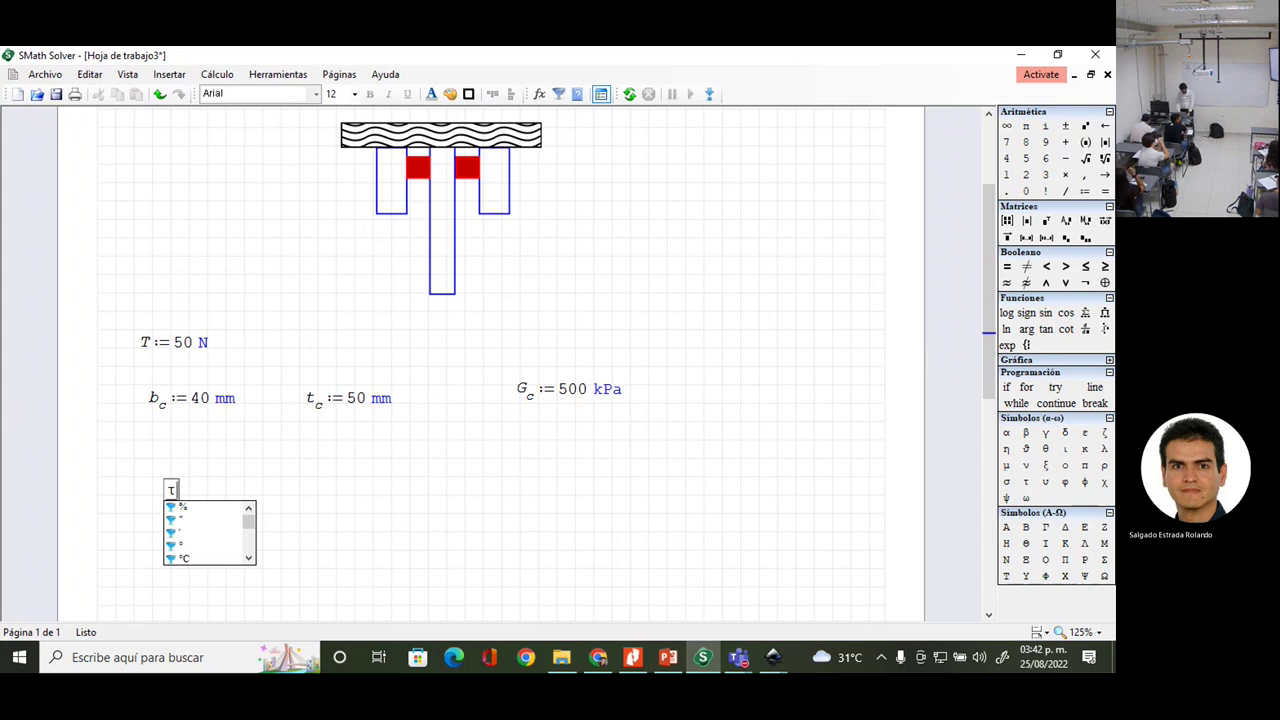
text(:= )
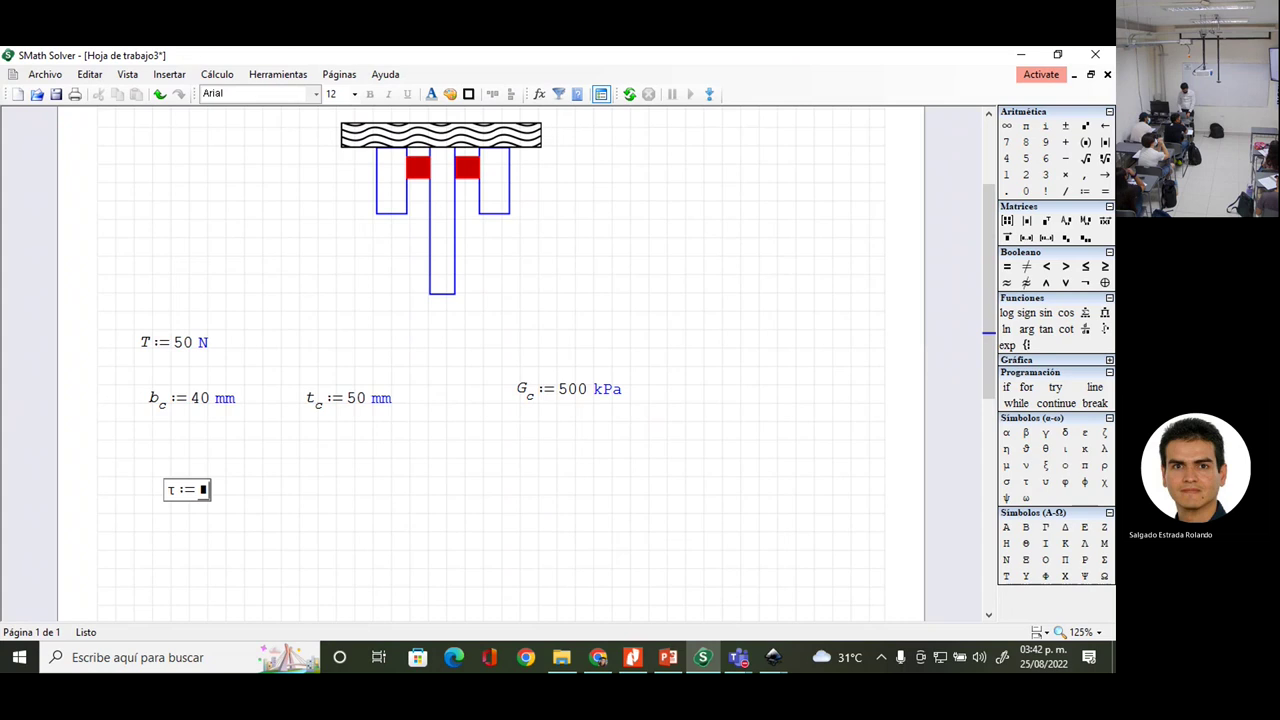
text(T)
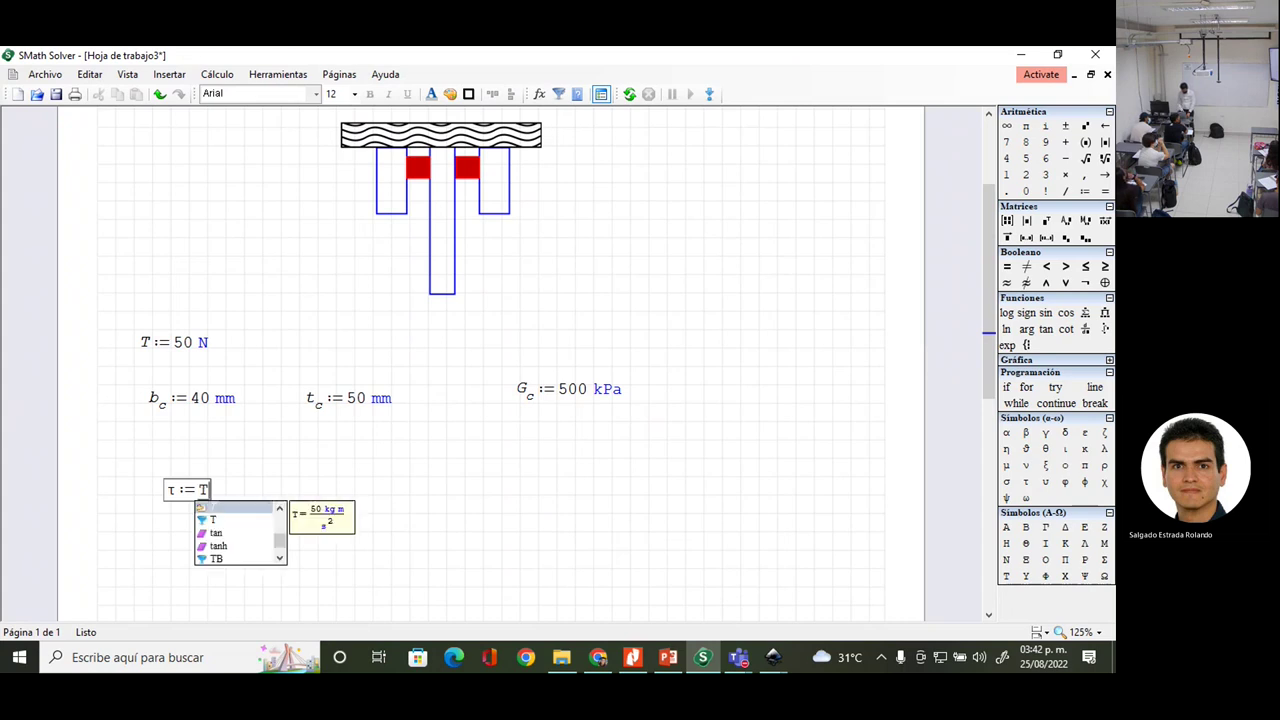
text(/)
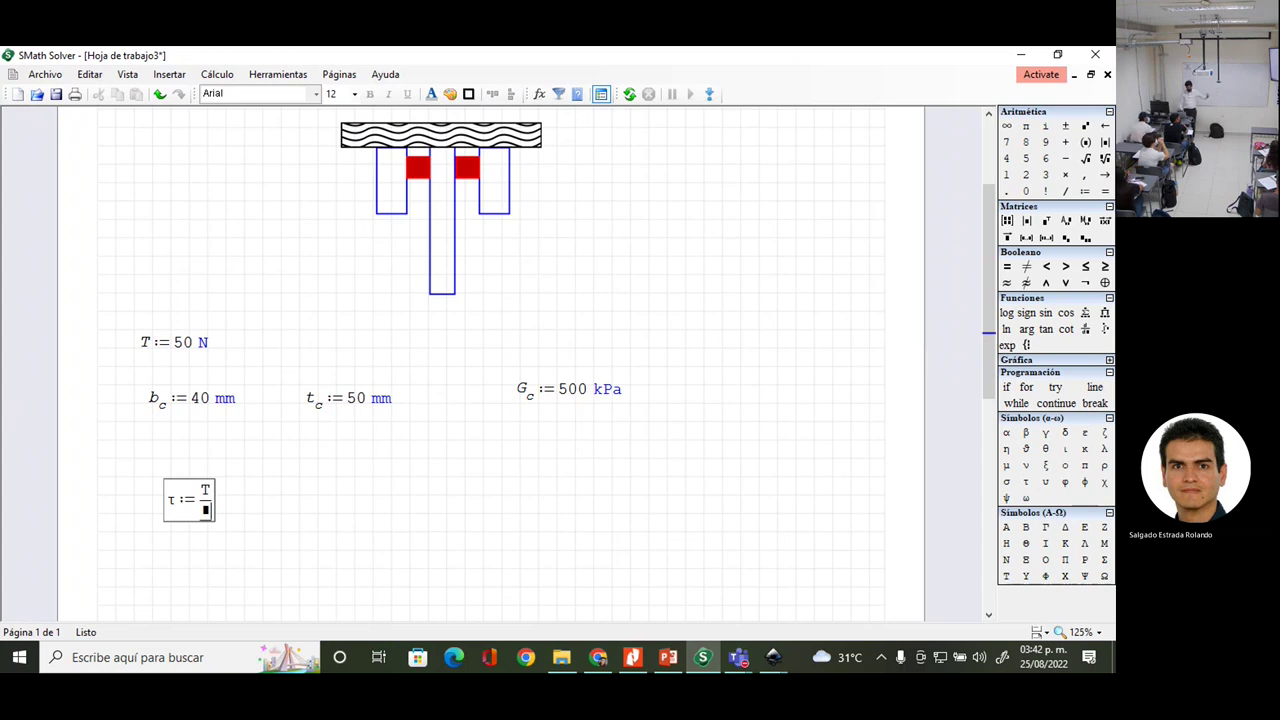
text(2)
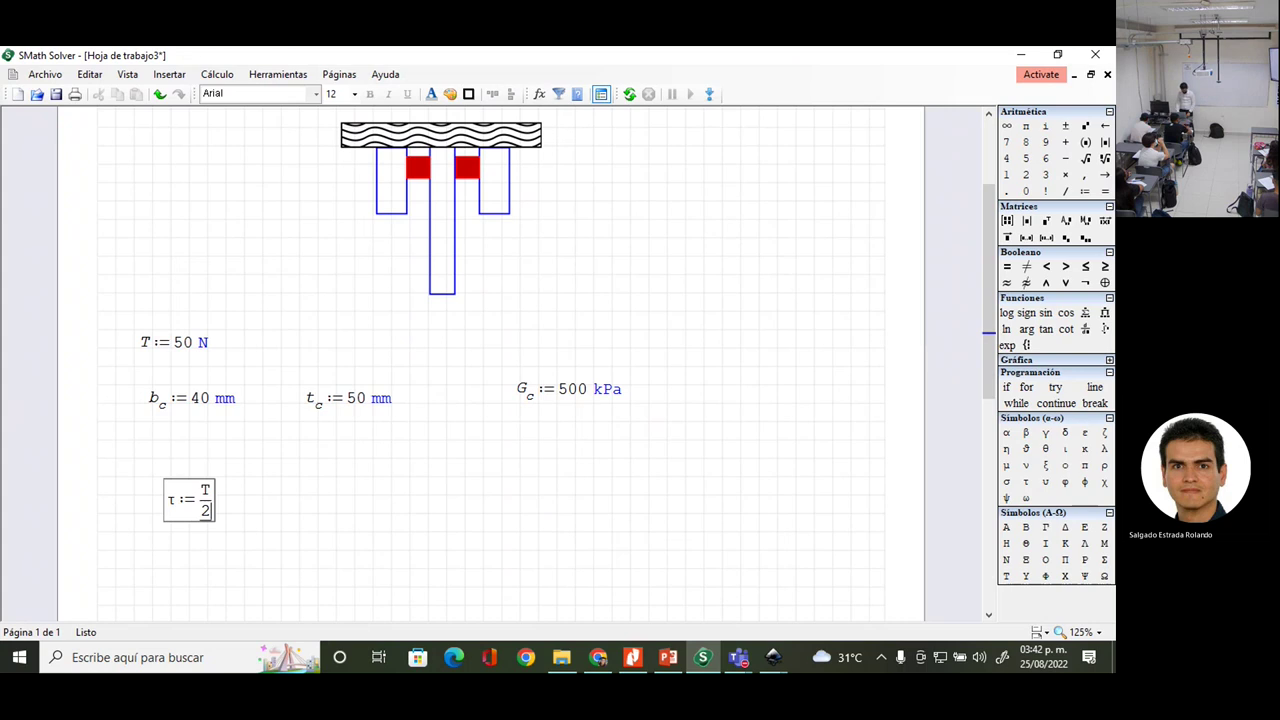
text(*)
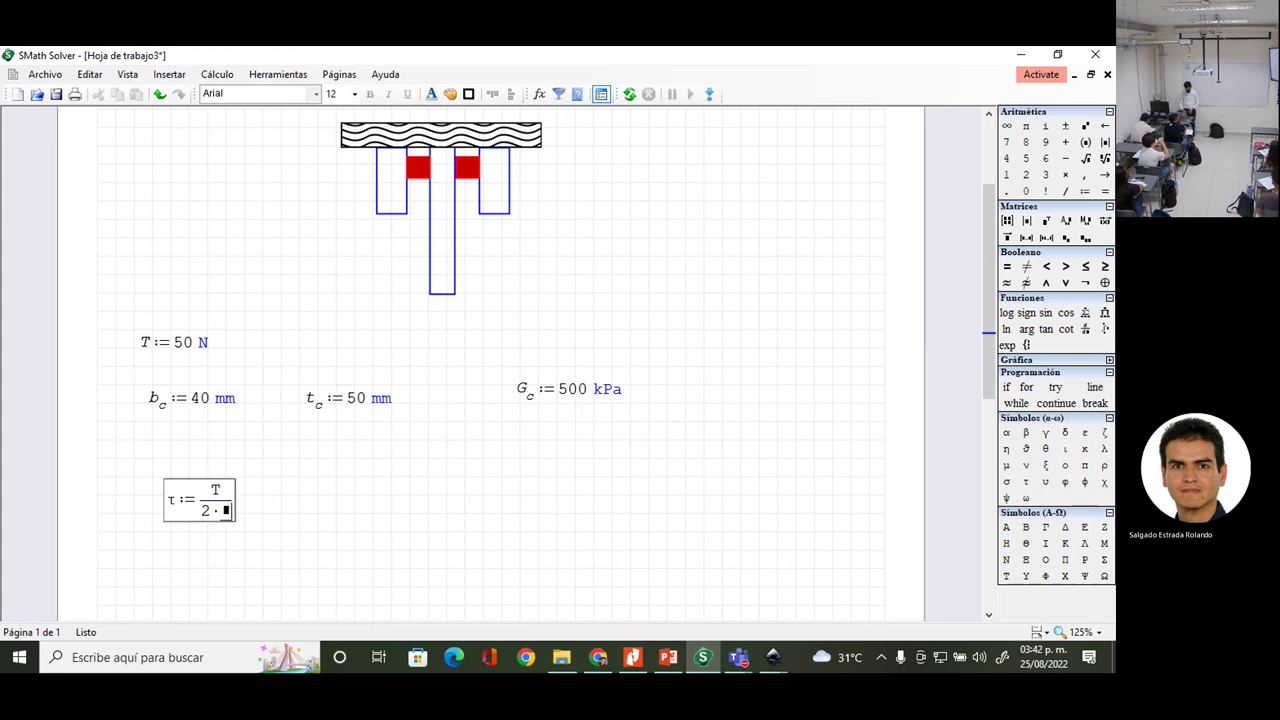
text(b.c)
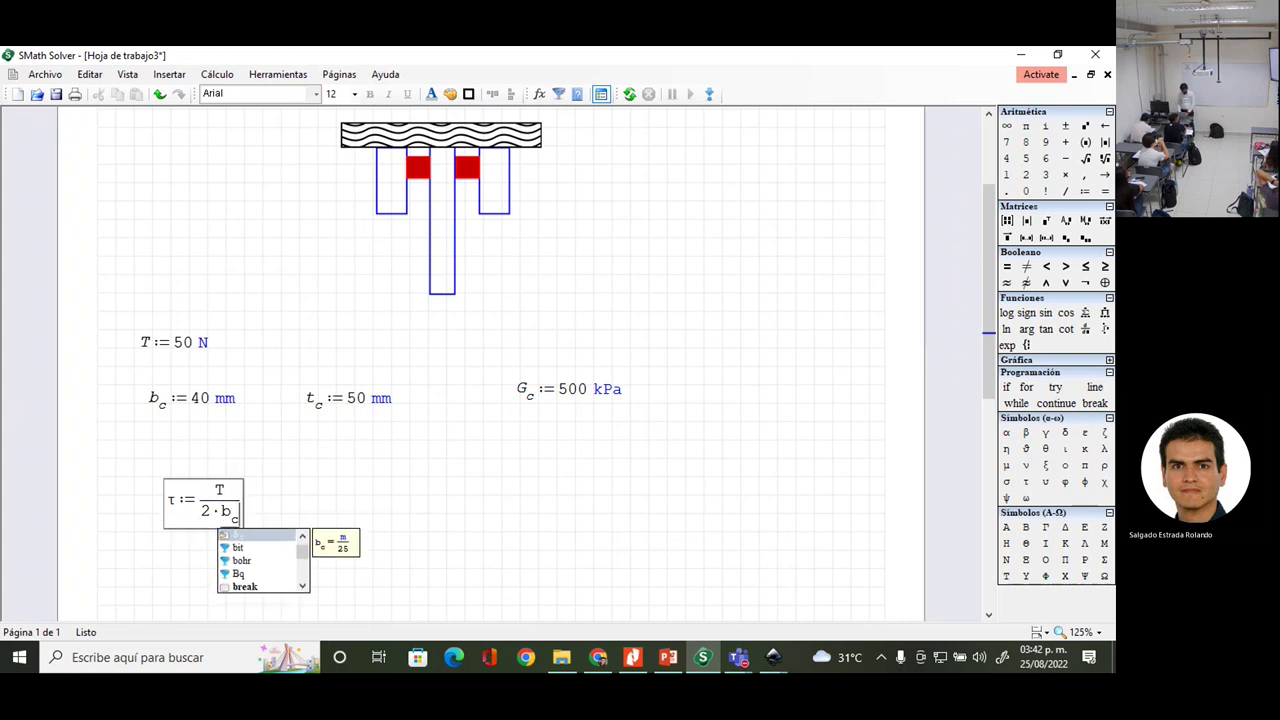
text(*t)
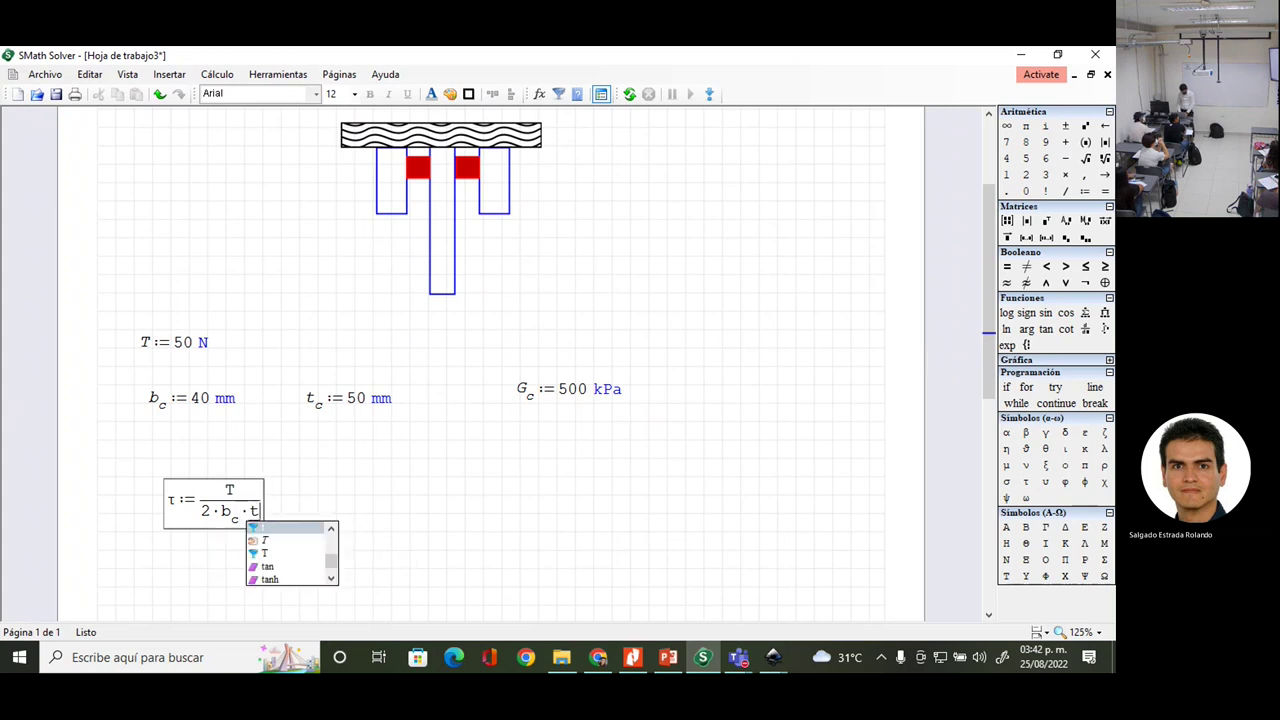
text(.c)
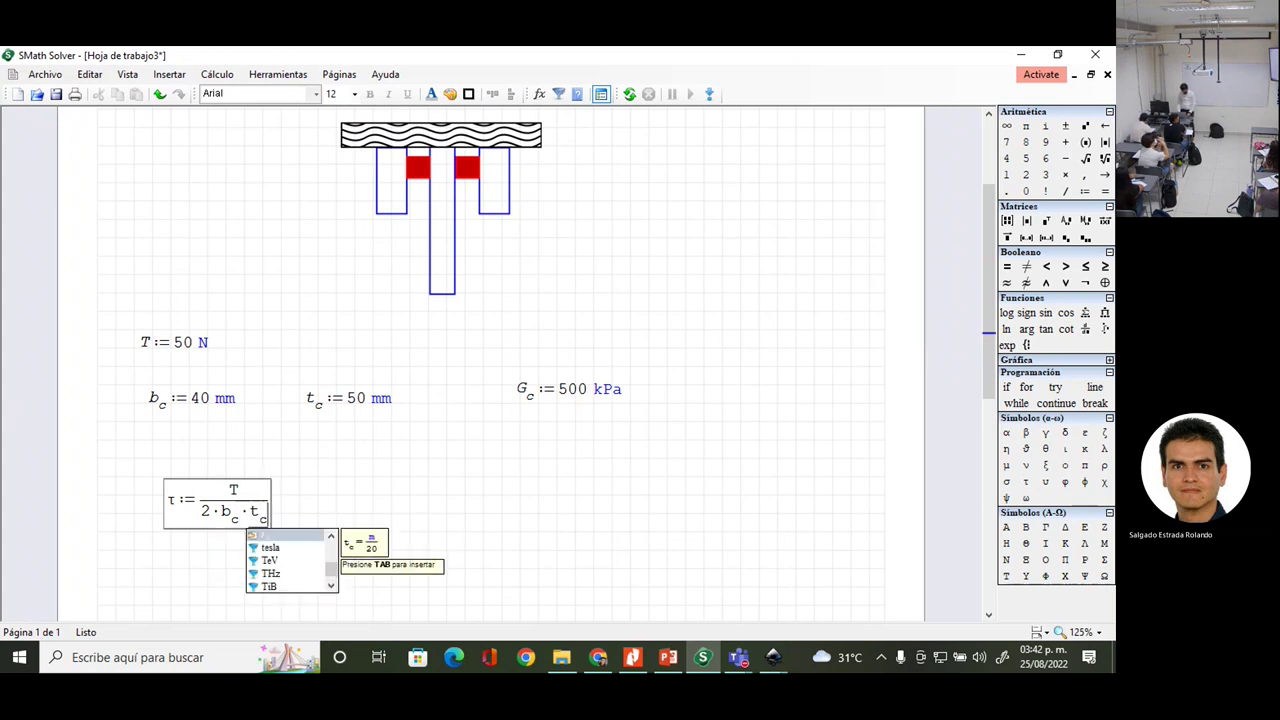
text(= 12500 Pa)
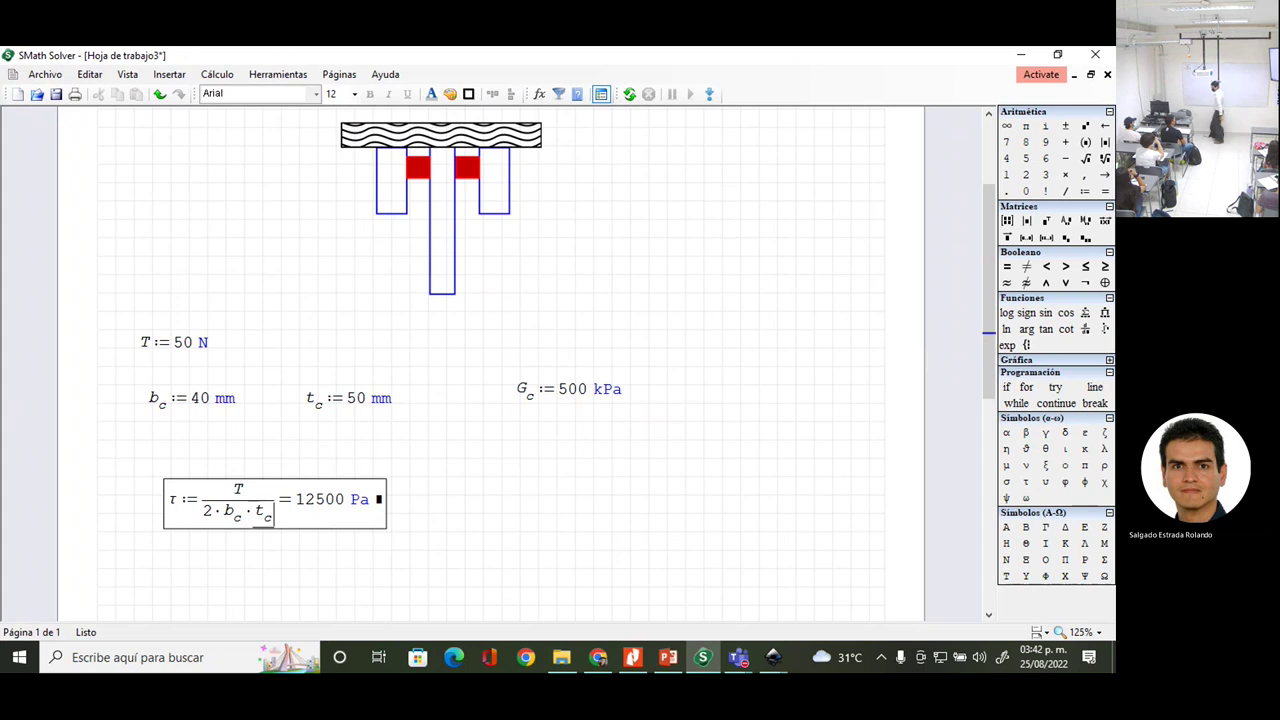
- Show the shear stress result in kilopascals, choosing kPa from the pressure units
click(379, 495)
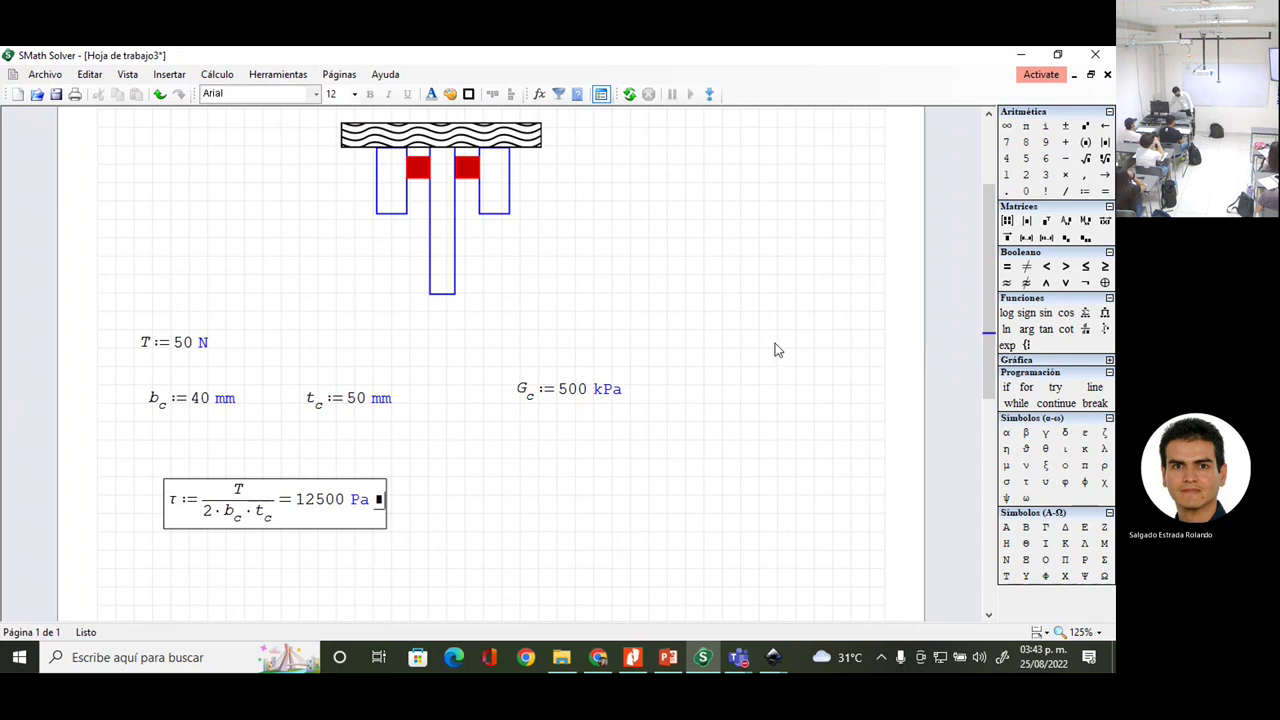
click(561, 94)
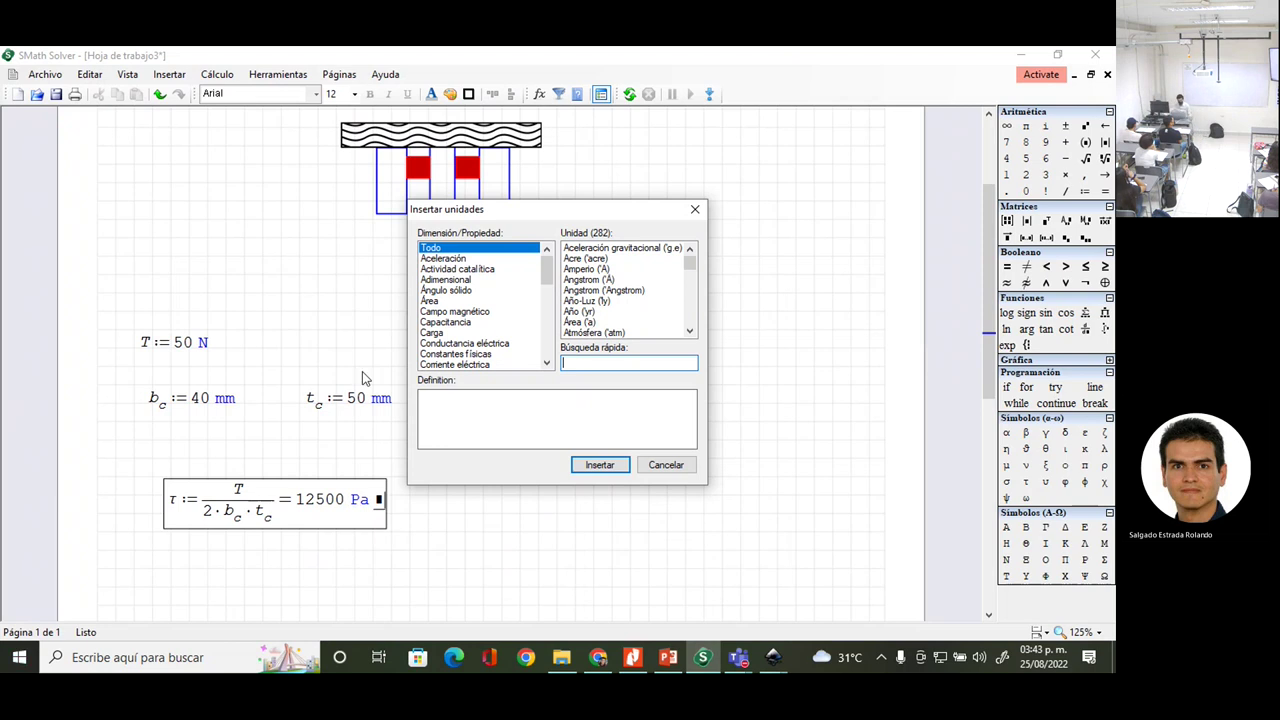
drag(548, 266, 548, 334)
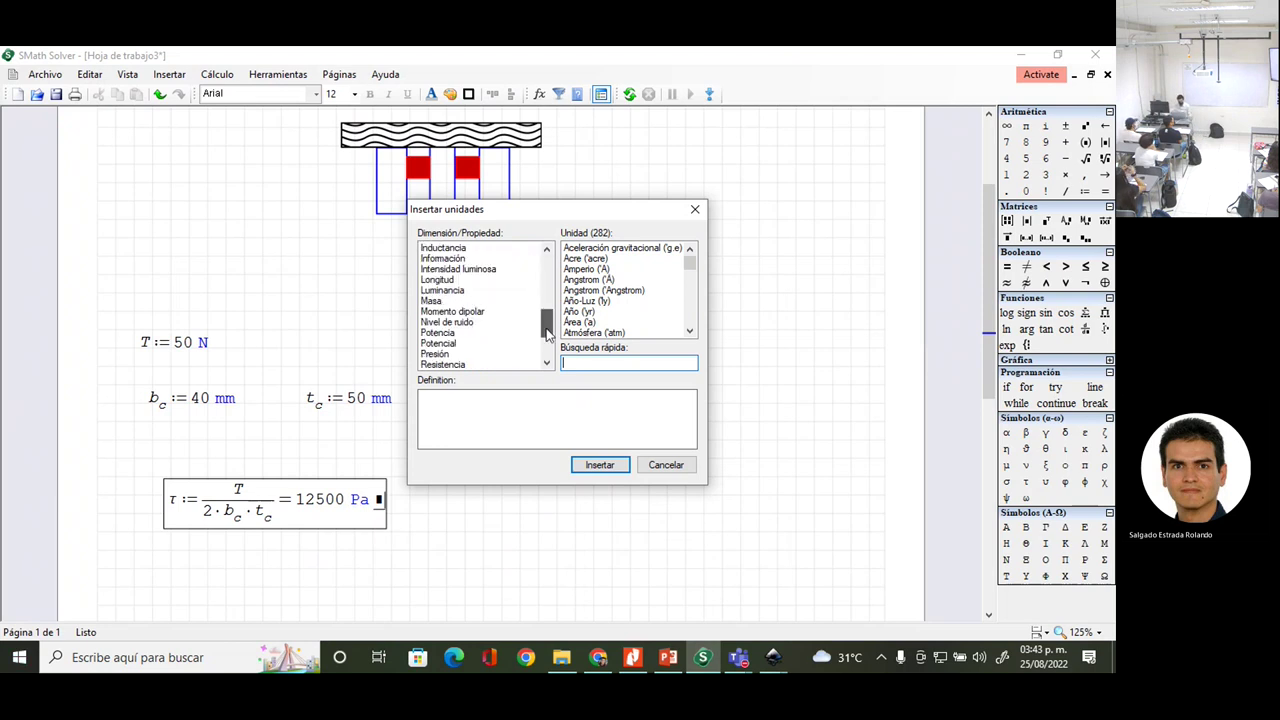
click(434, 354)
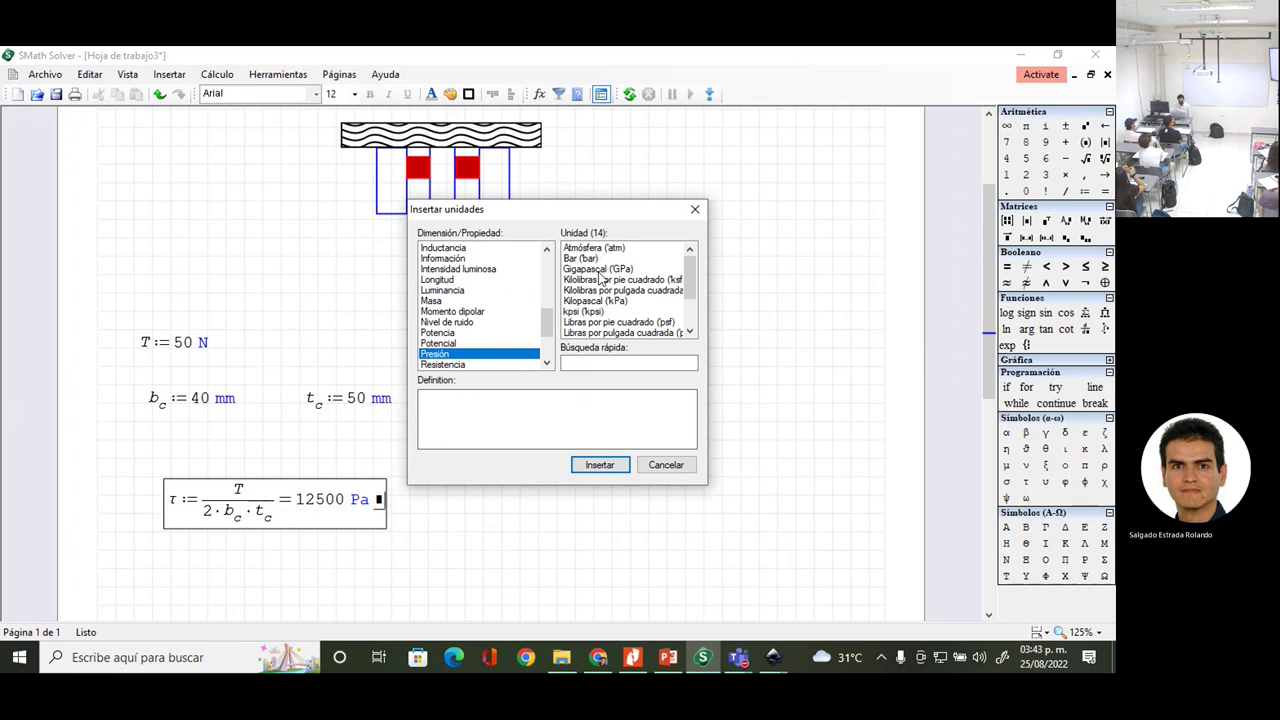
click(667, 283)
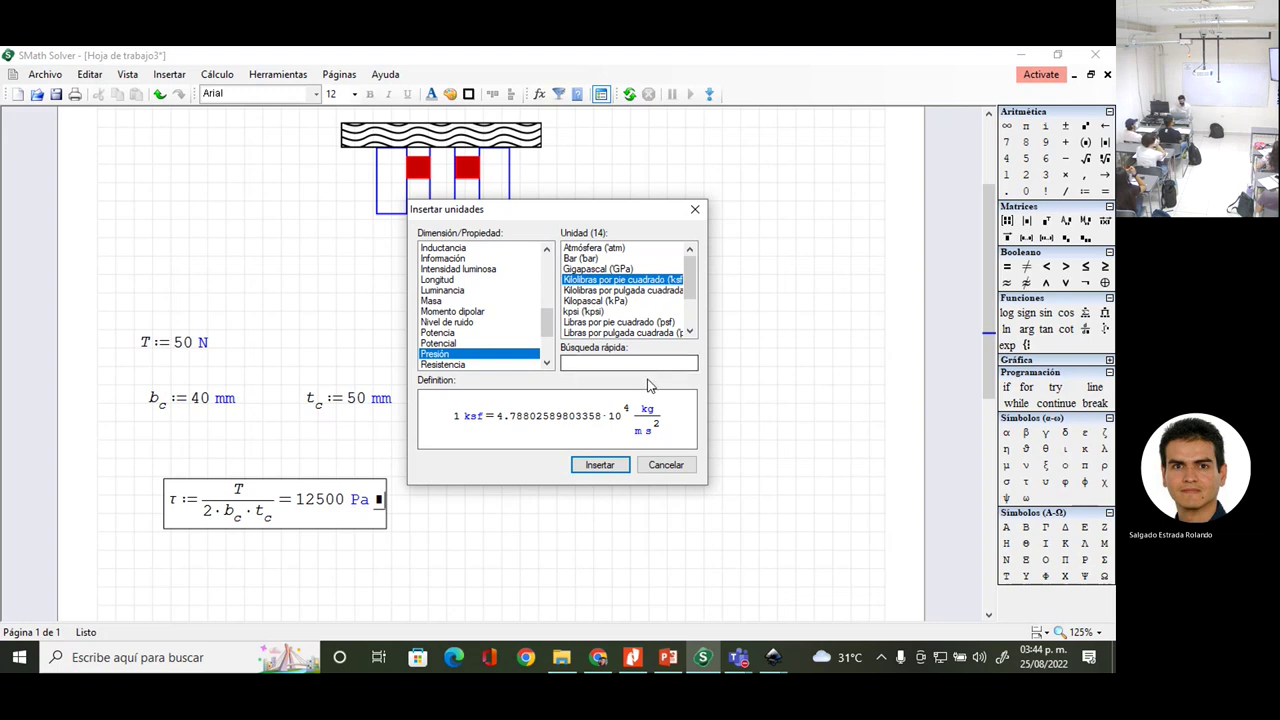
click(610, 300)
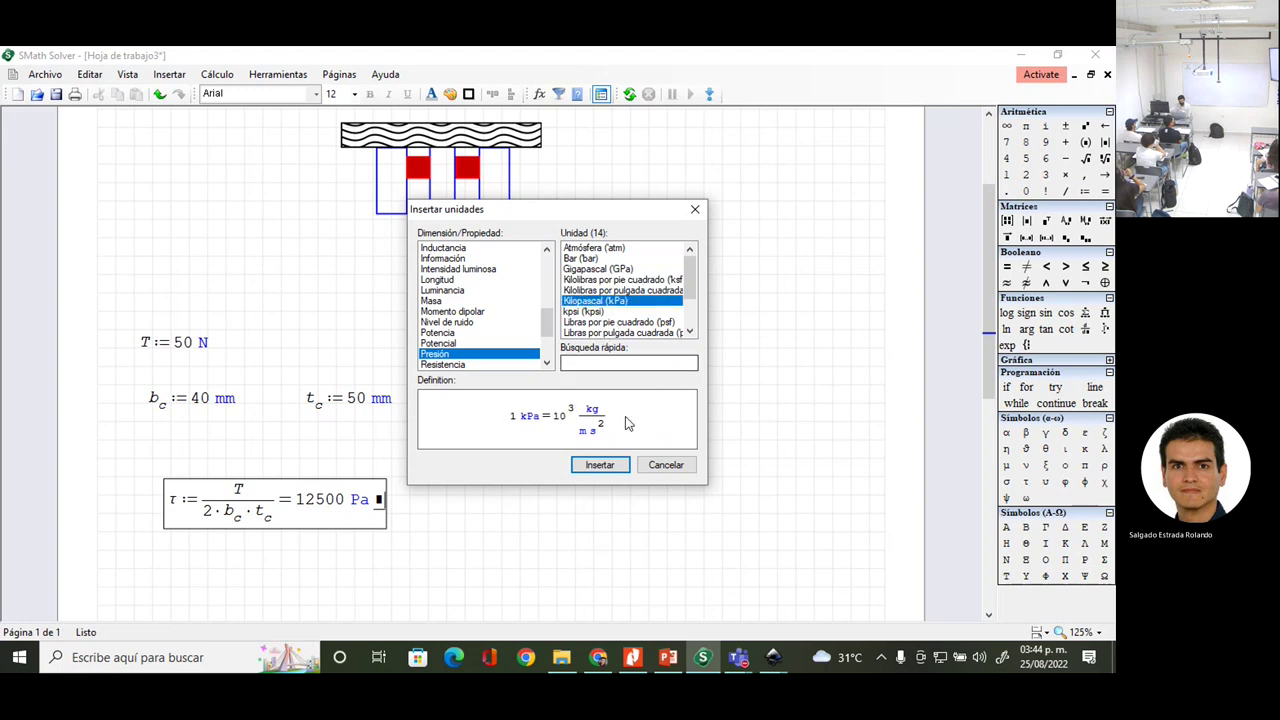
click(600, 465)
click(423, 464)
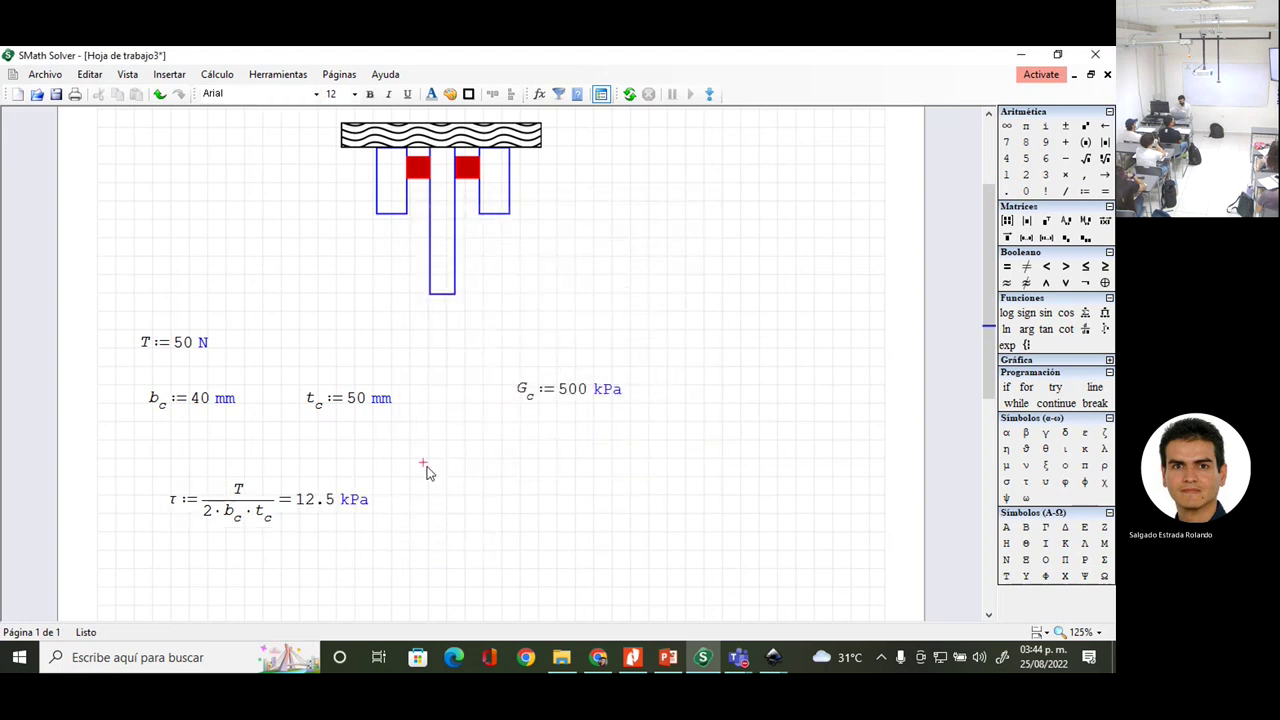
- Start the definition of the shear strain γ_c, with c as subscript, below the shear stress formula
mouse_move(300, 495)
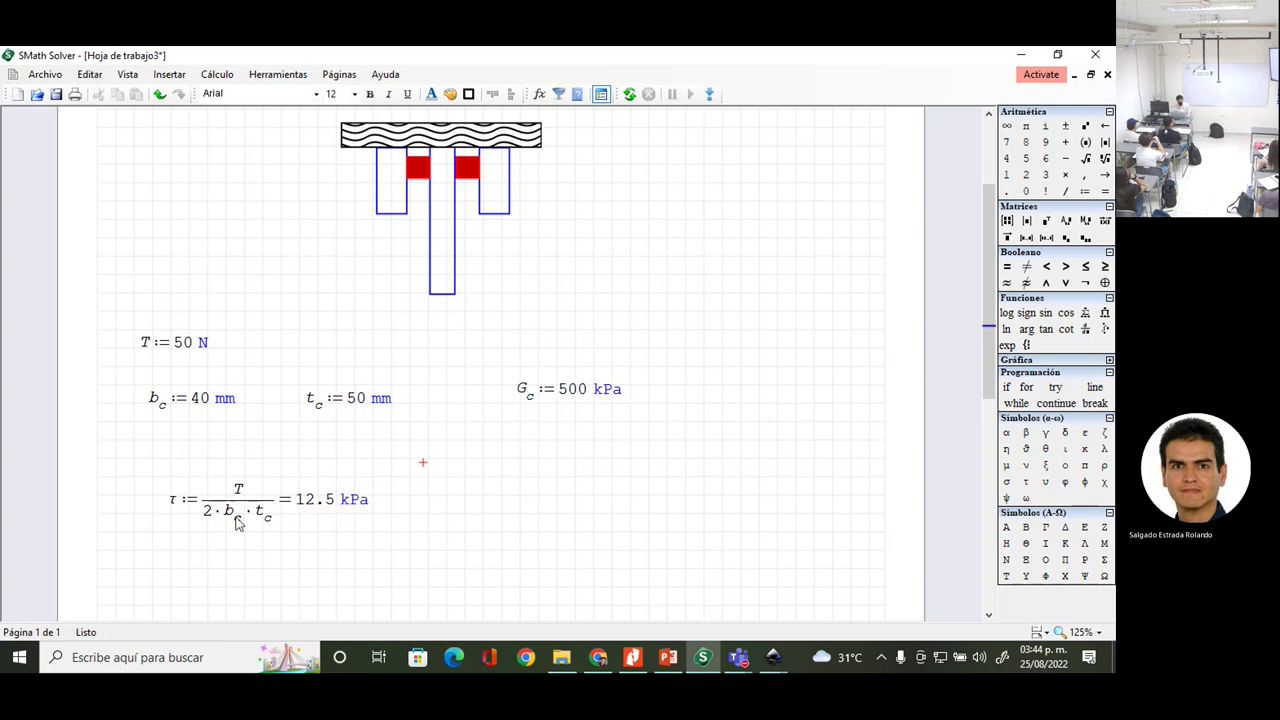
scroll(171, 500, down, 3)
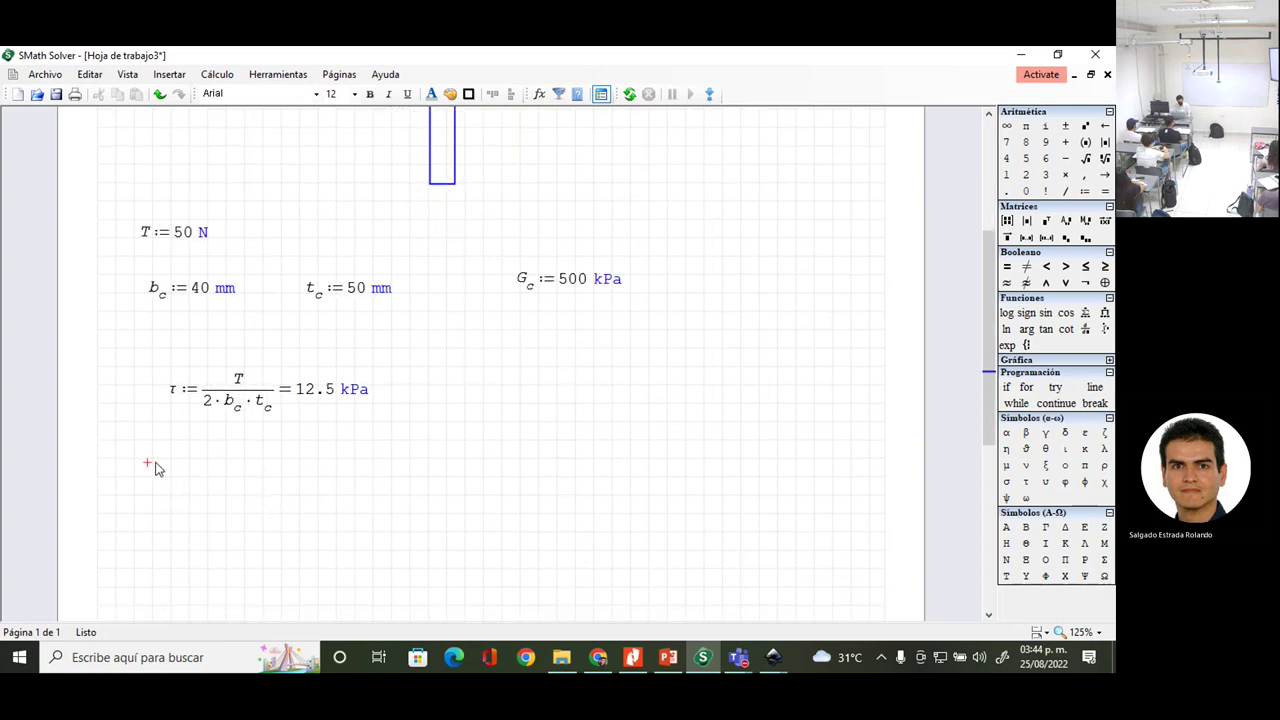
text(γ)
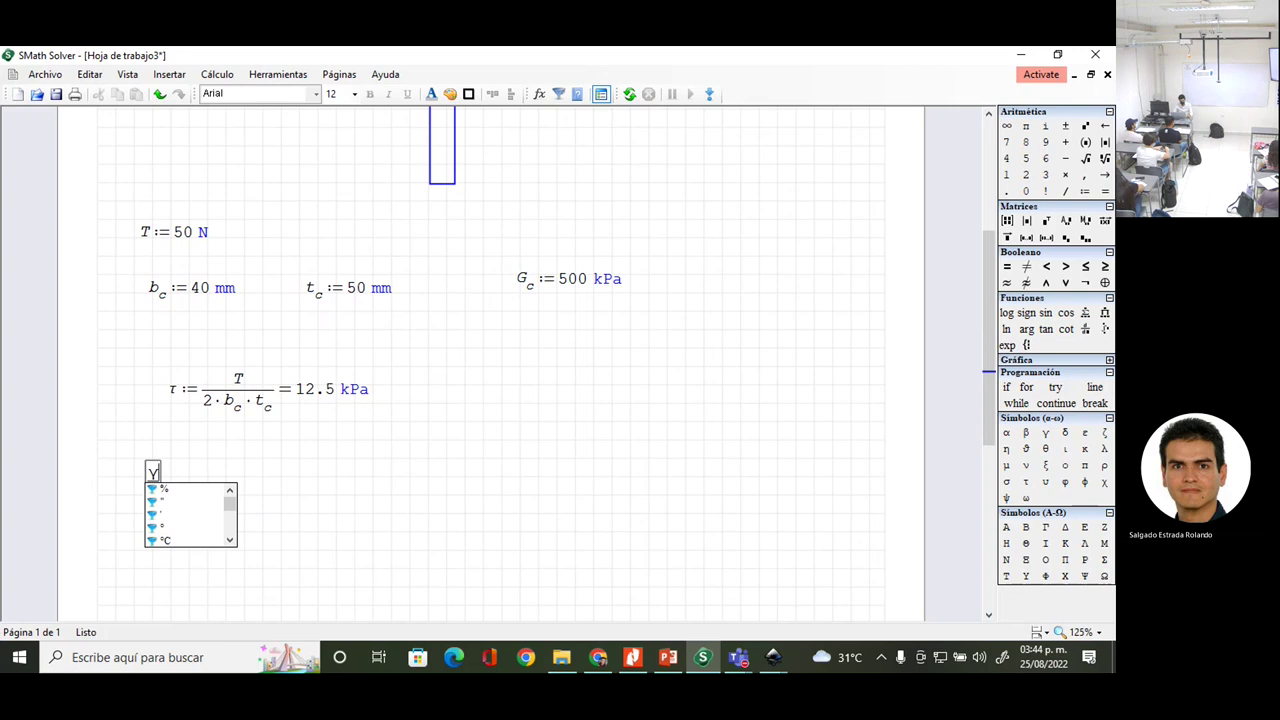
text(.c:)
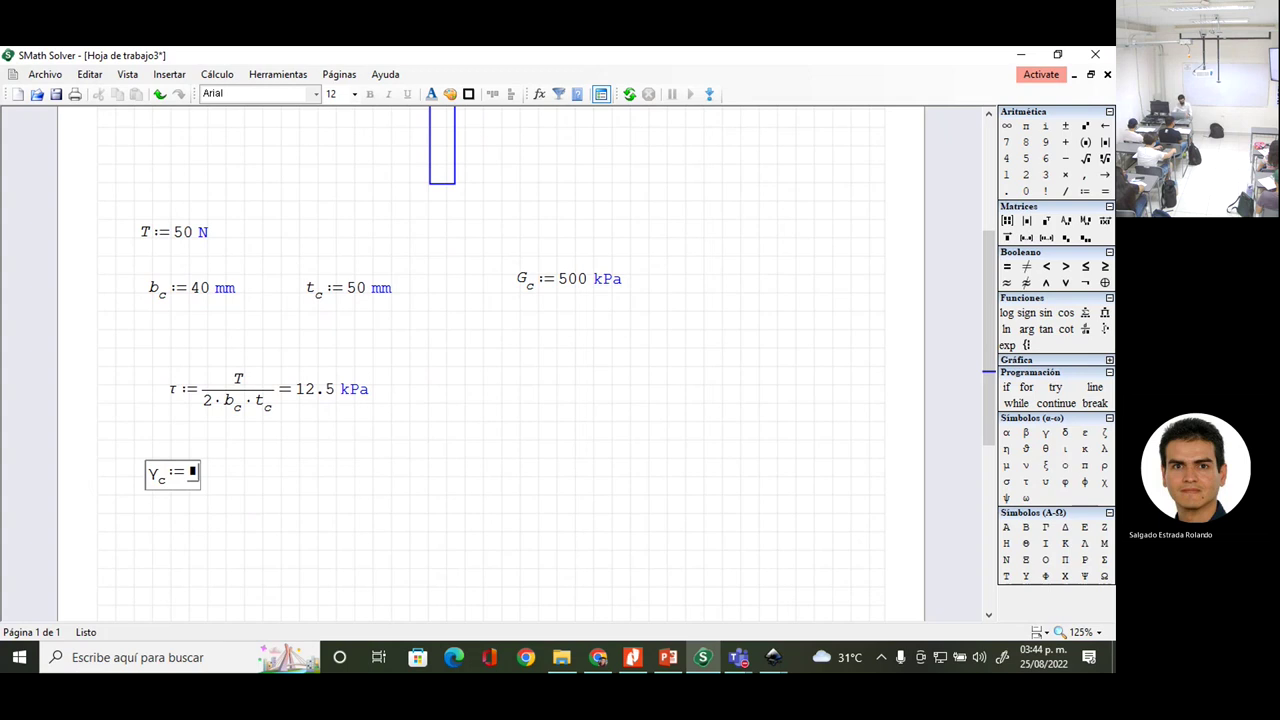
text(G)
text(.c)
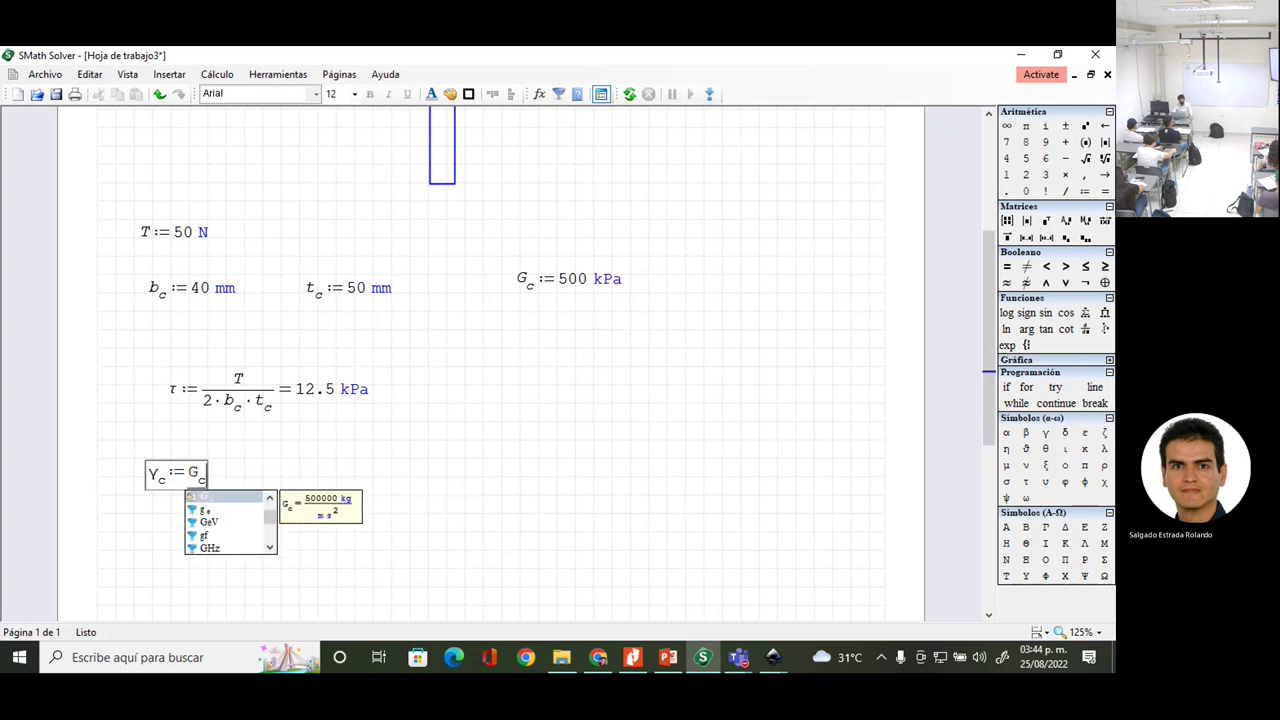
text(*t)
key(ctrl+g)
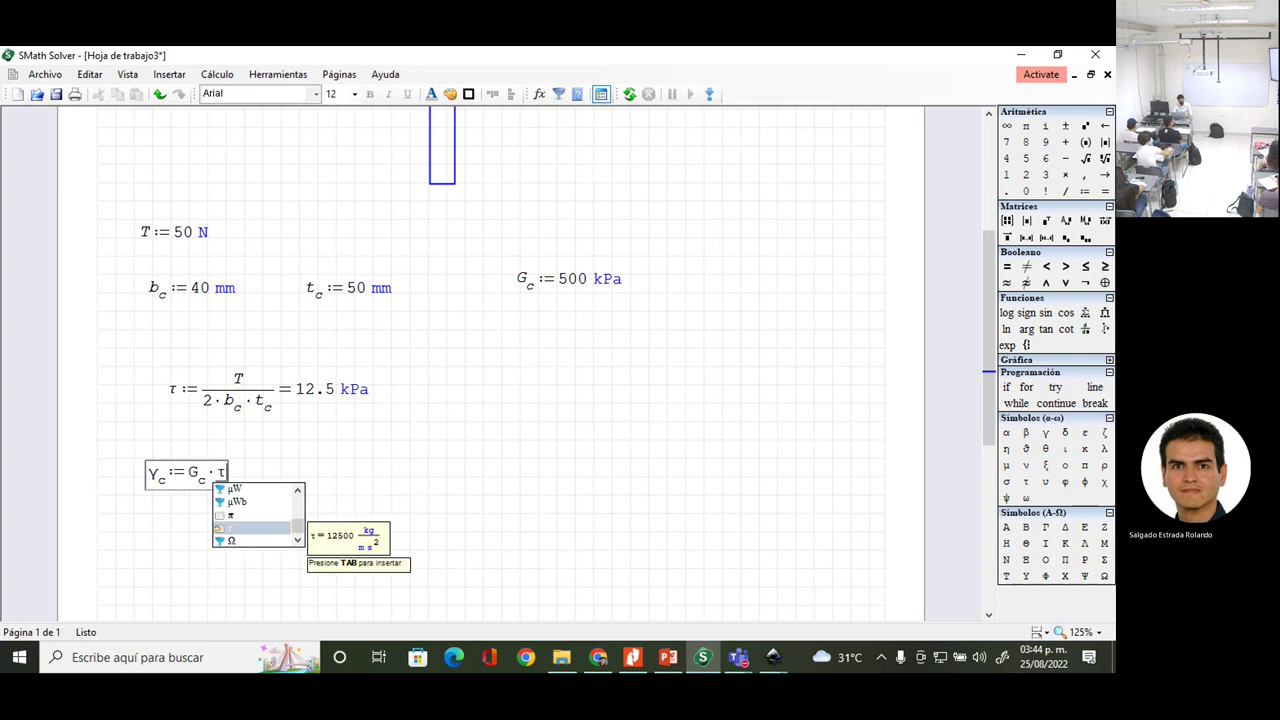
key(BackSpace)
key(BackSpace)
key(BackSpace)
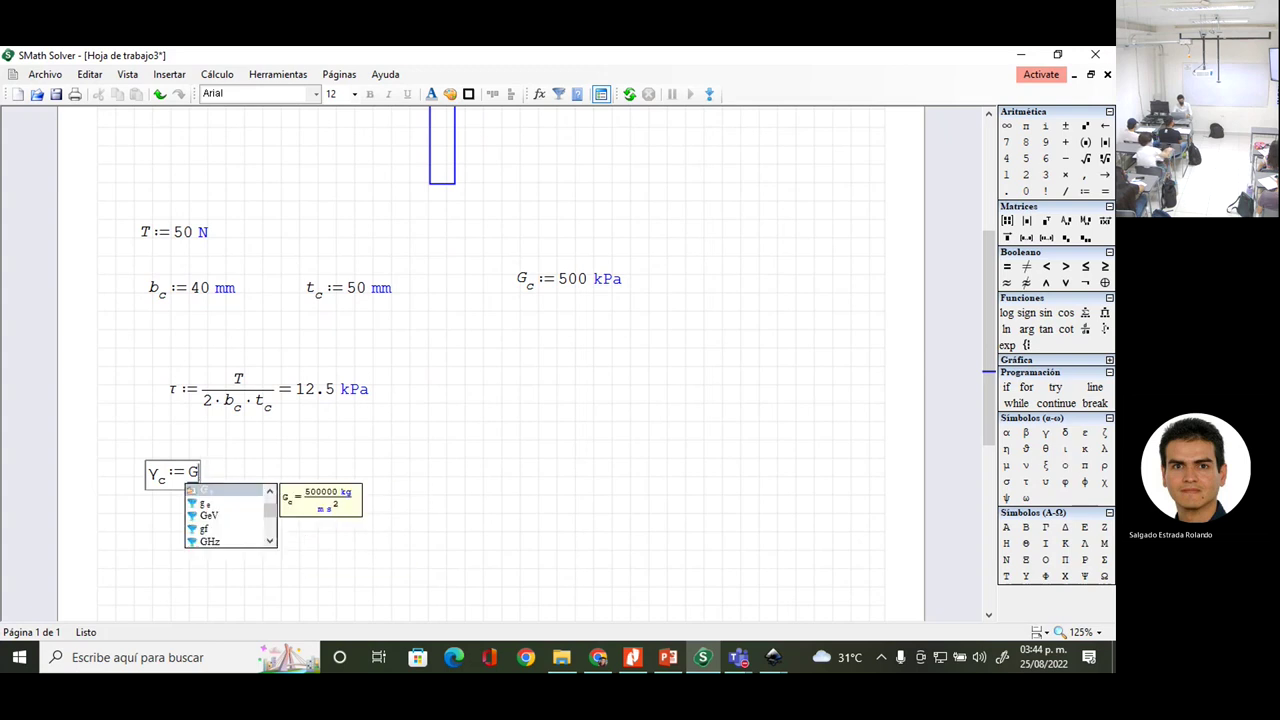
key(BackSpace)
- Complete the shear strain definition as τ/G_c, with no subscript on τ, and evaluate it numerically
text(t)
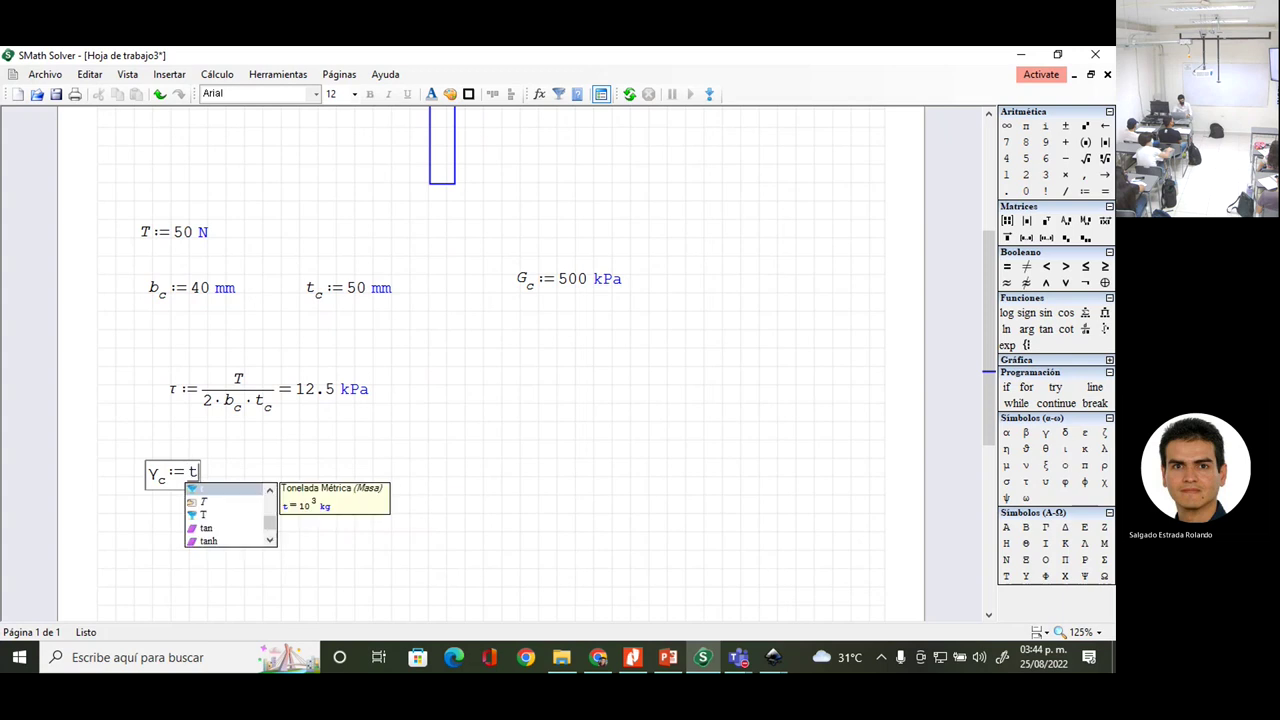
key(ctrl+g)
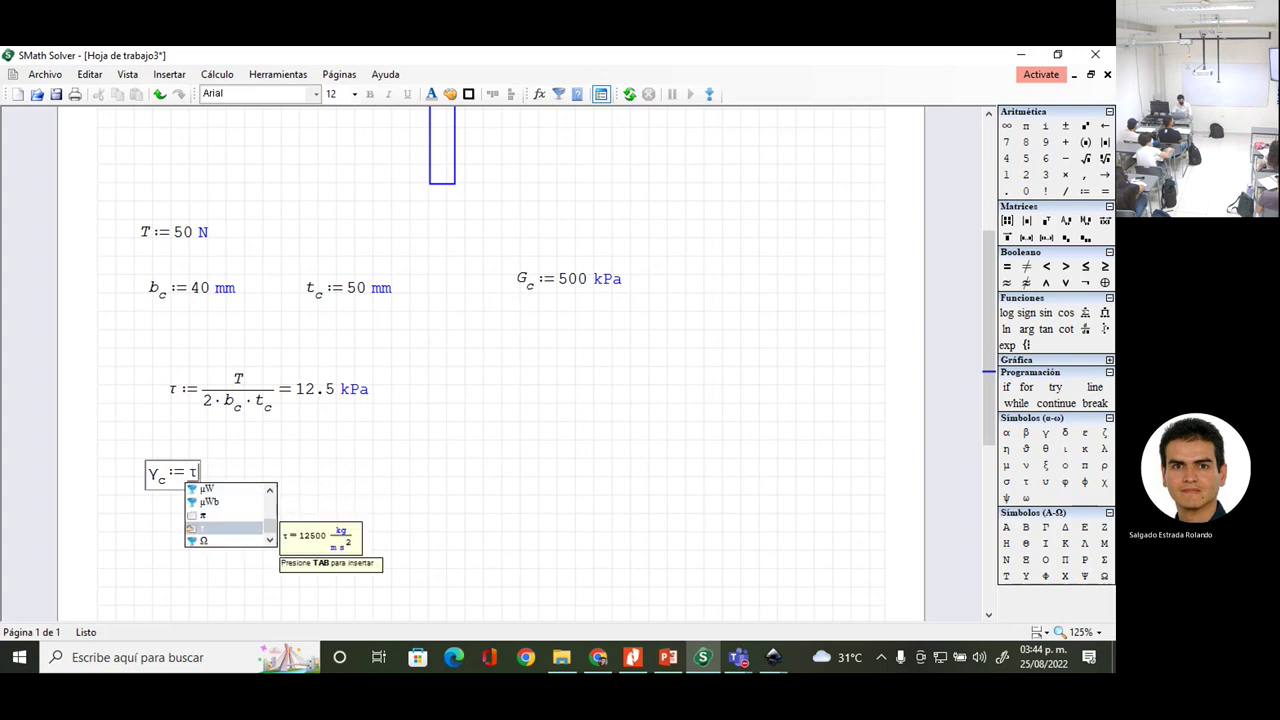
text(.c)
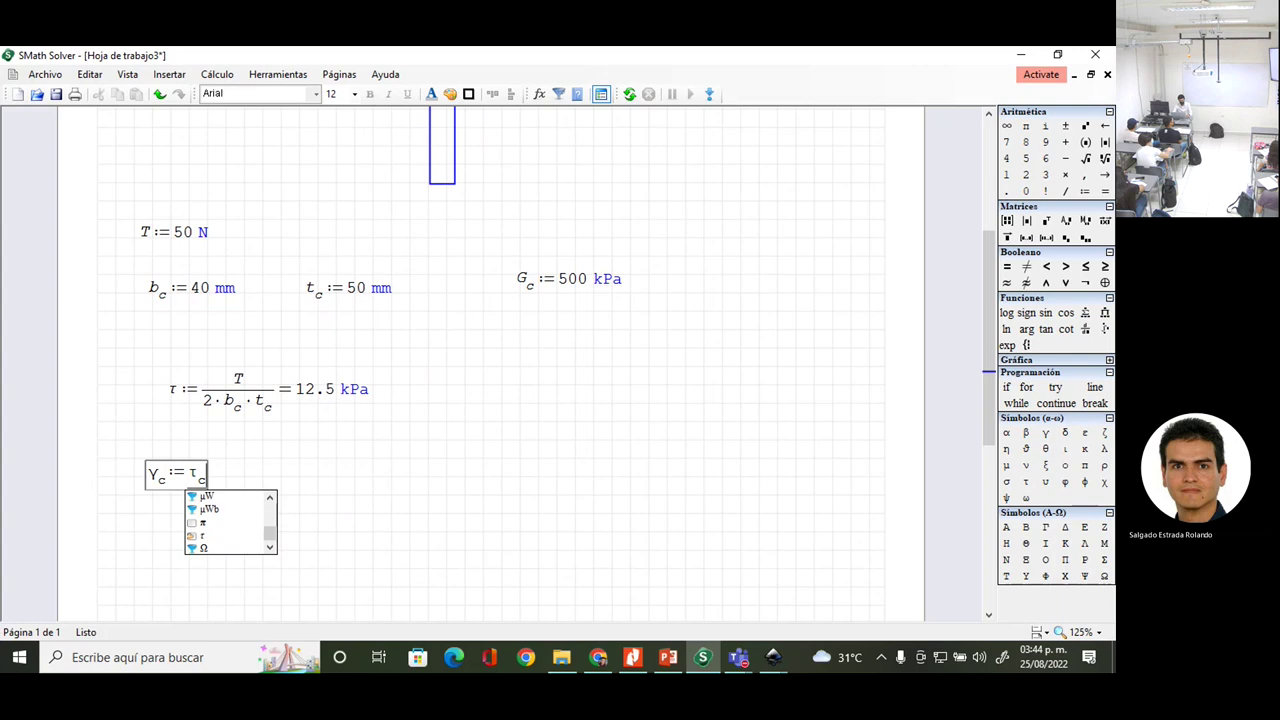
key(slash)
text(G)
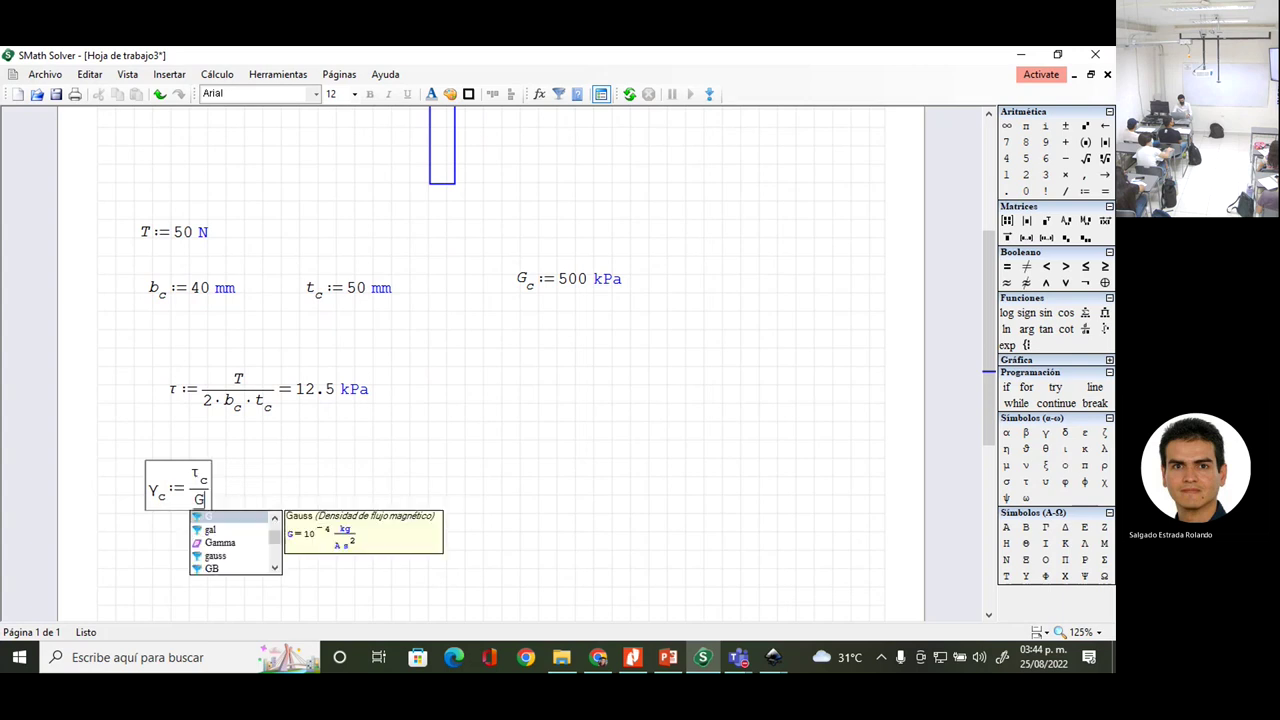
text(.c)
text(= ■ ■)
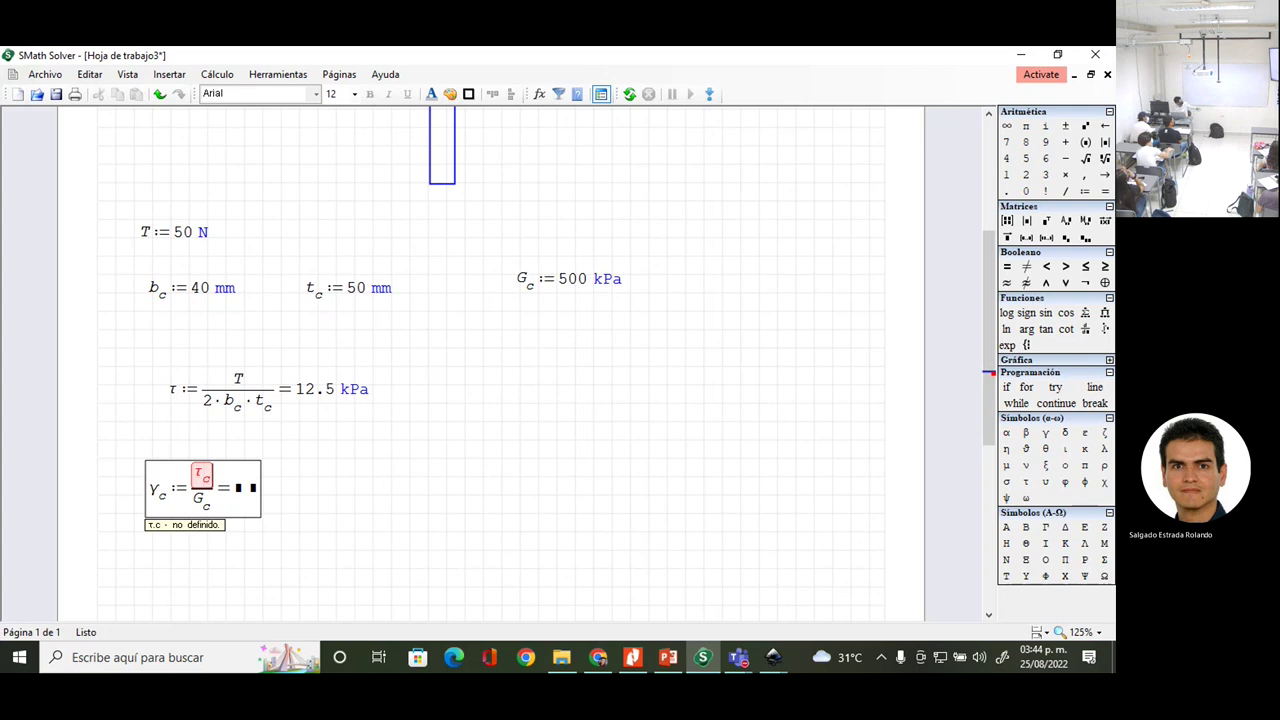
key(BackSpace)
key(BackSpace)
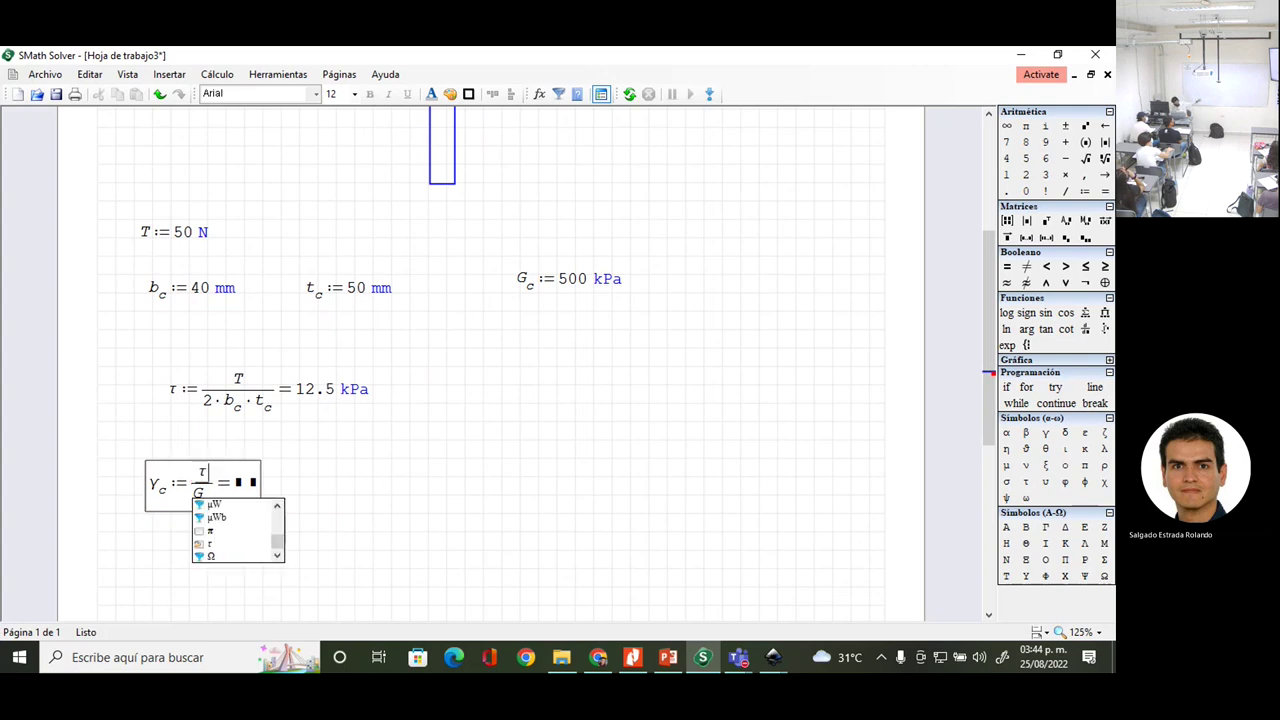
key(Escape)
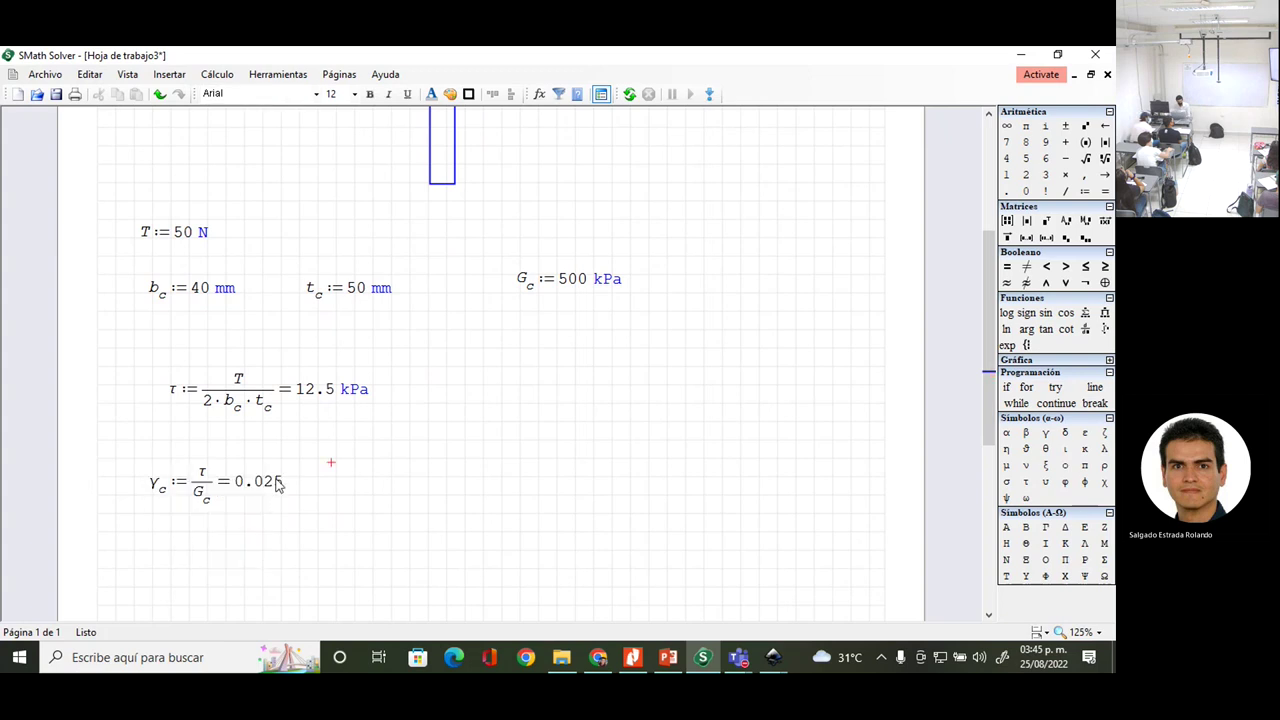
- Show the shear strain γ_c result in radians with the unit rad
key(Tab)
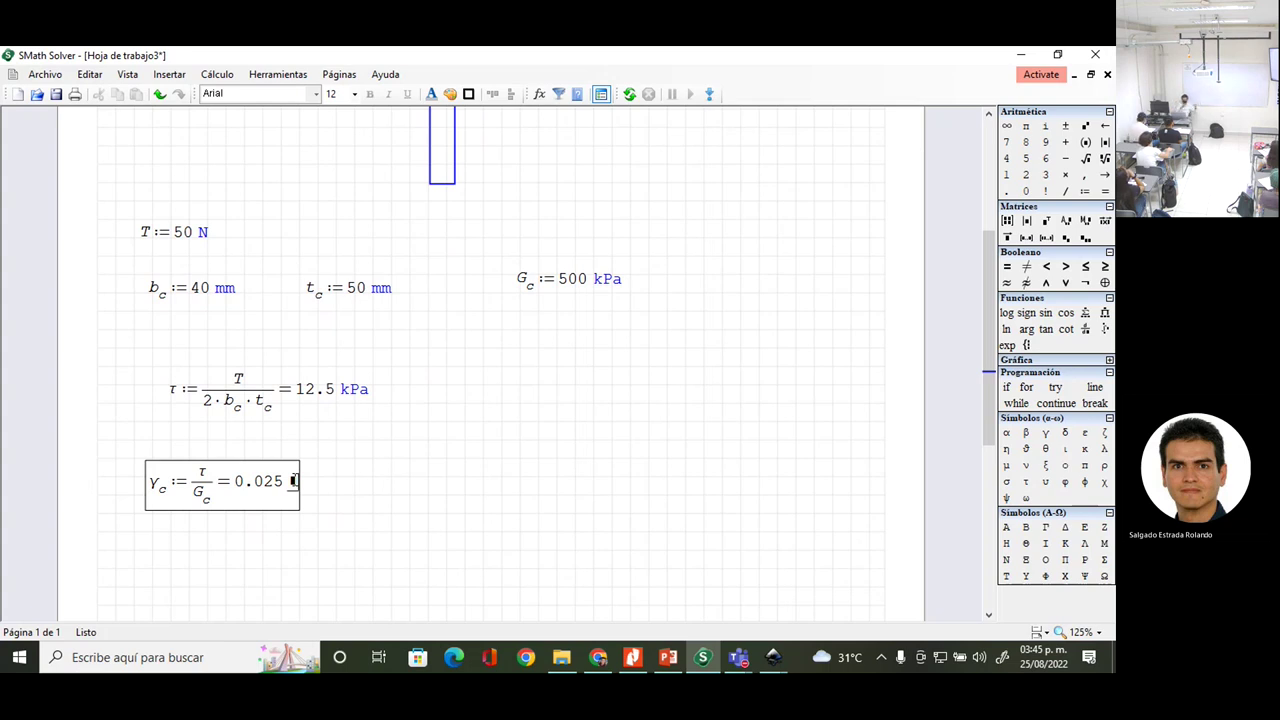
text(rad)
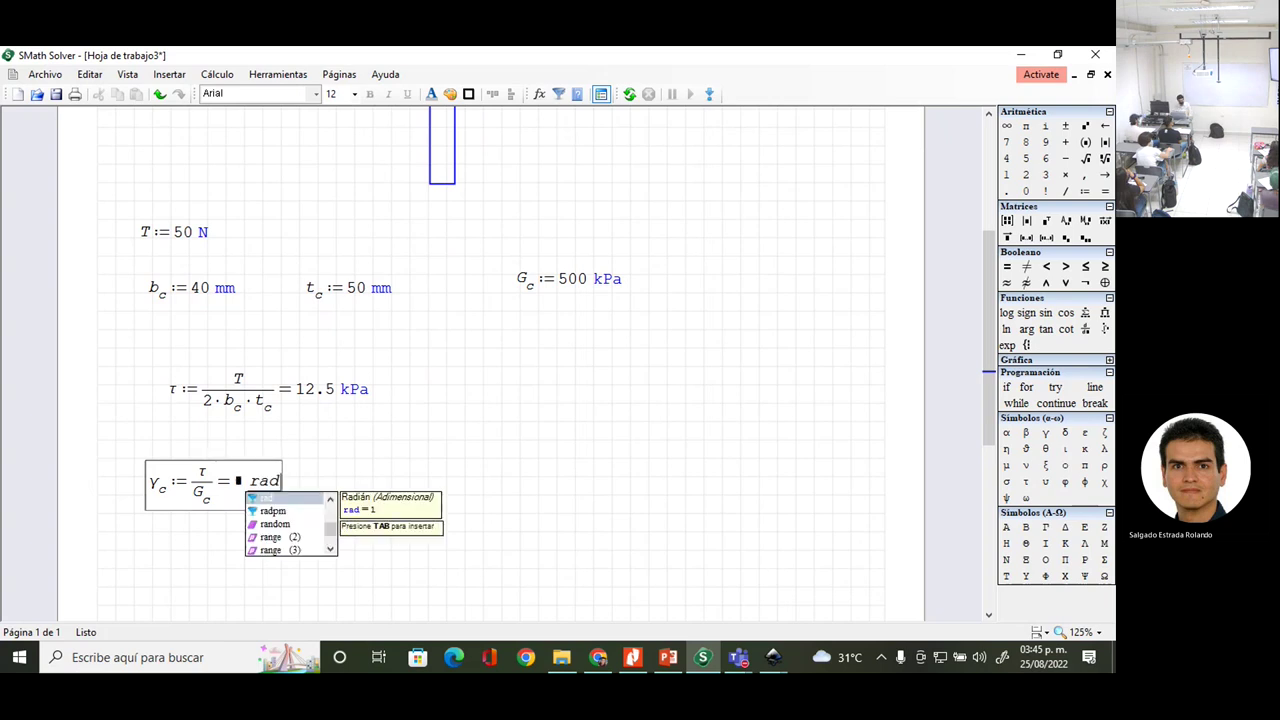
click(367, 473)
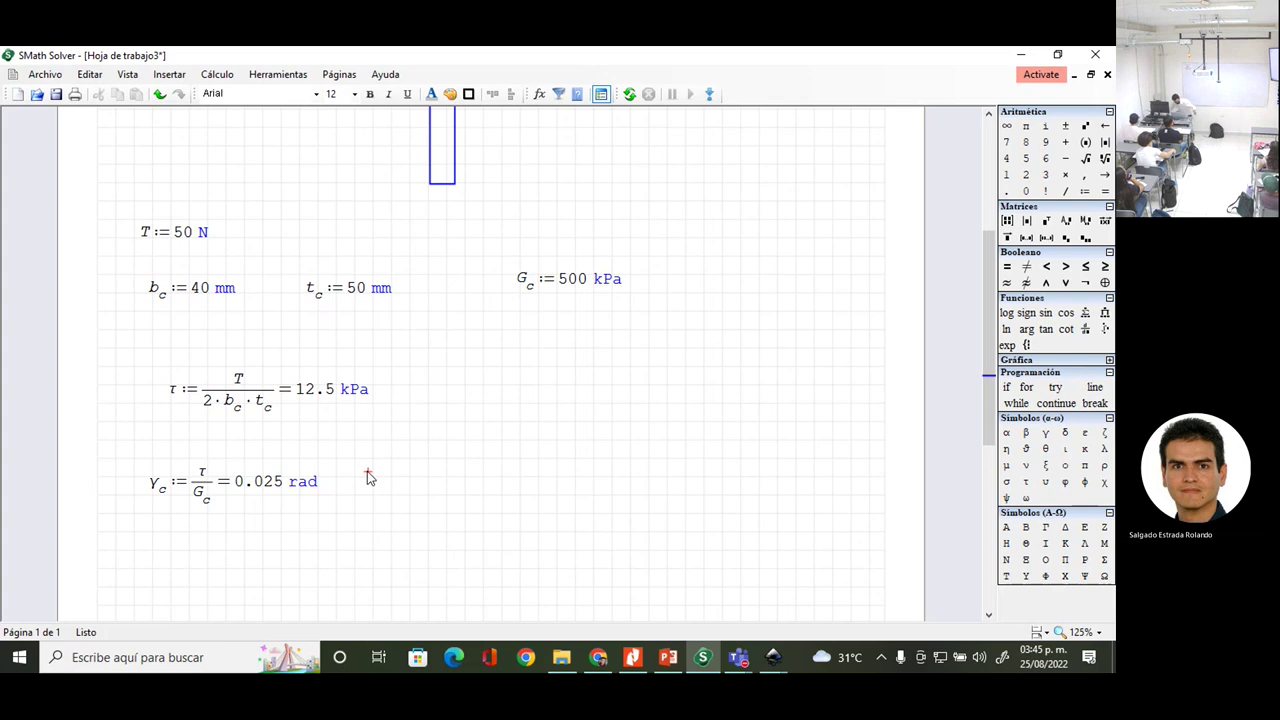
- Remove the rad unit from the shear strain γ_c result
click(321, 485)
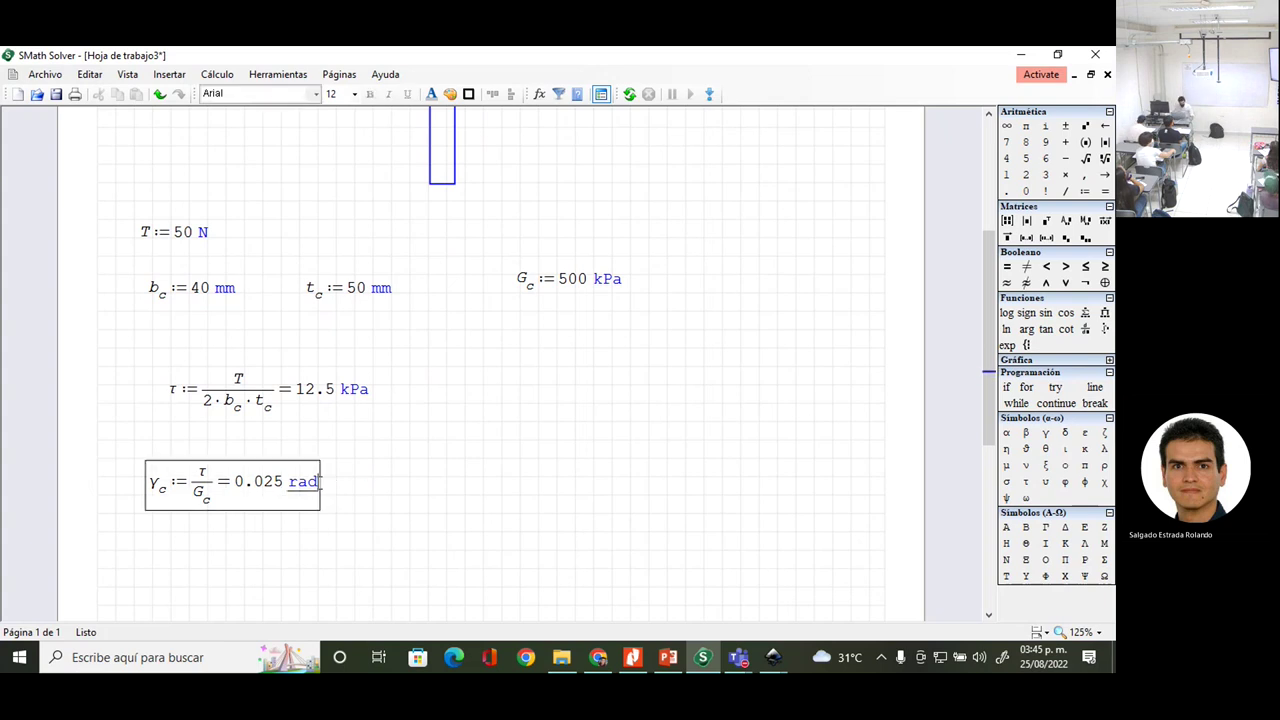
key(BackSpace)
key(BackSpace)
key(BackSpace)
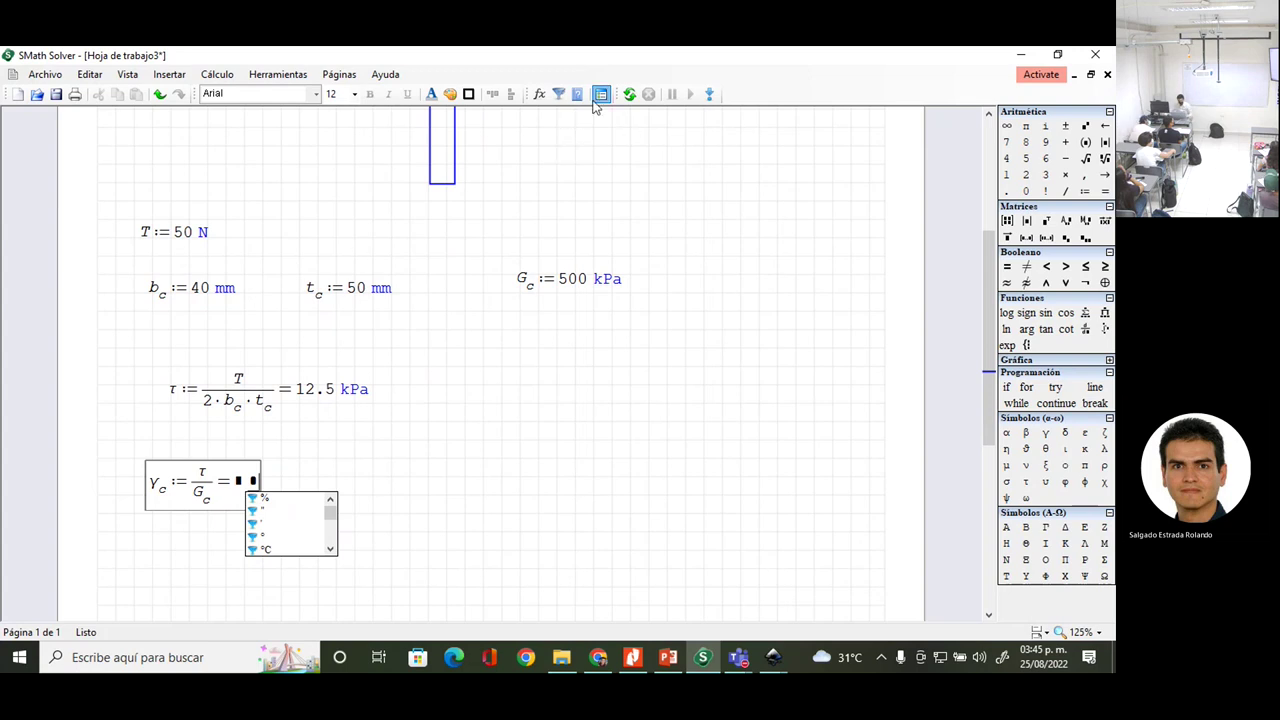
- Try to insert the degree unit Grado (°) for the γ_c result, searching the units for gra, and undo it
click(558, 94)
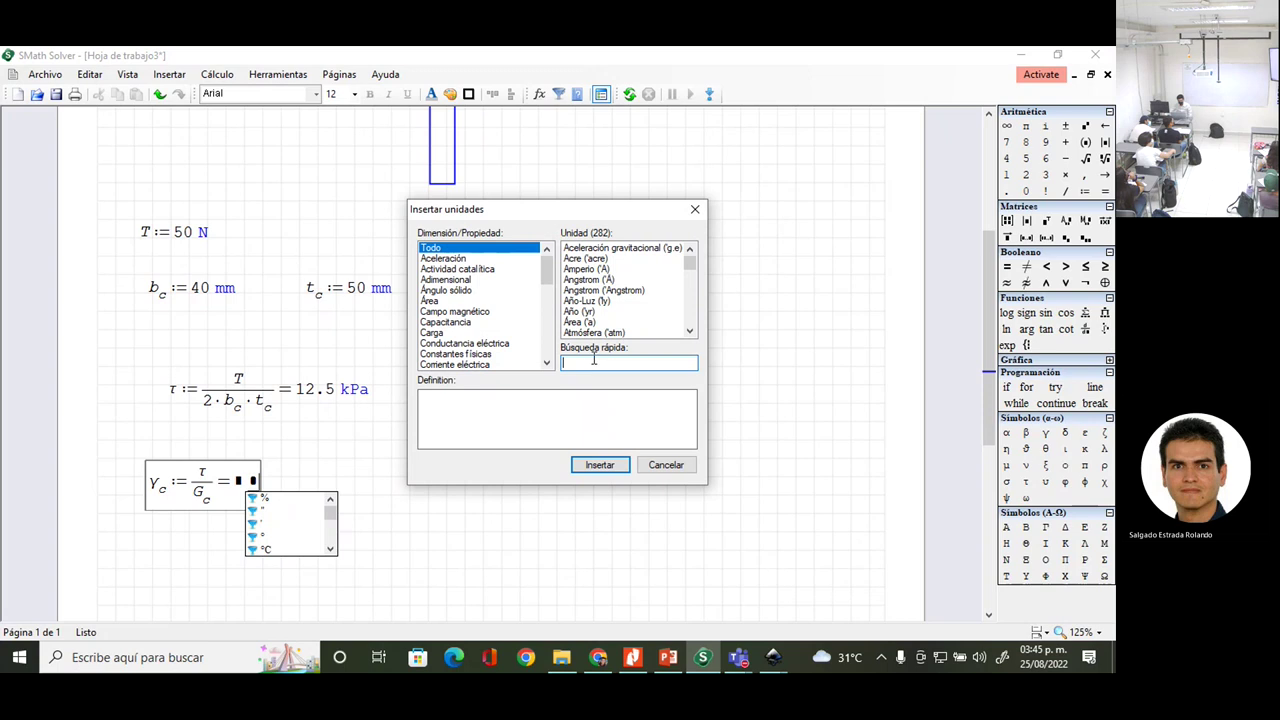
text(gra)
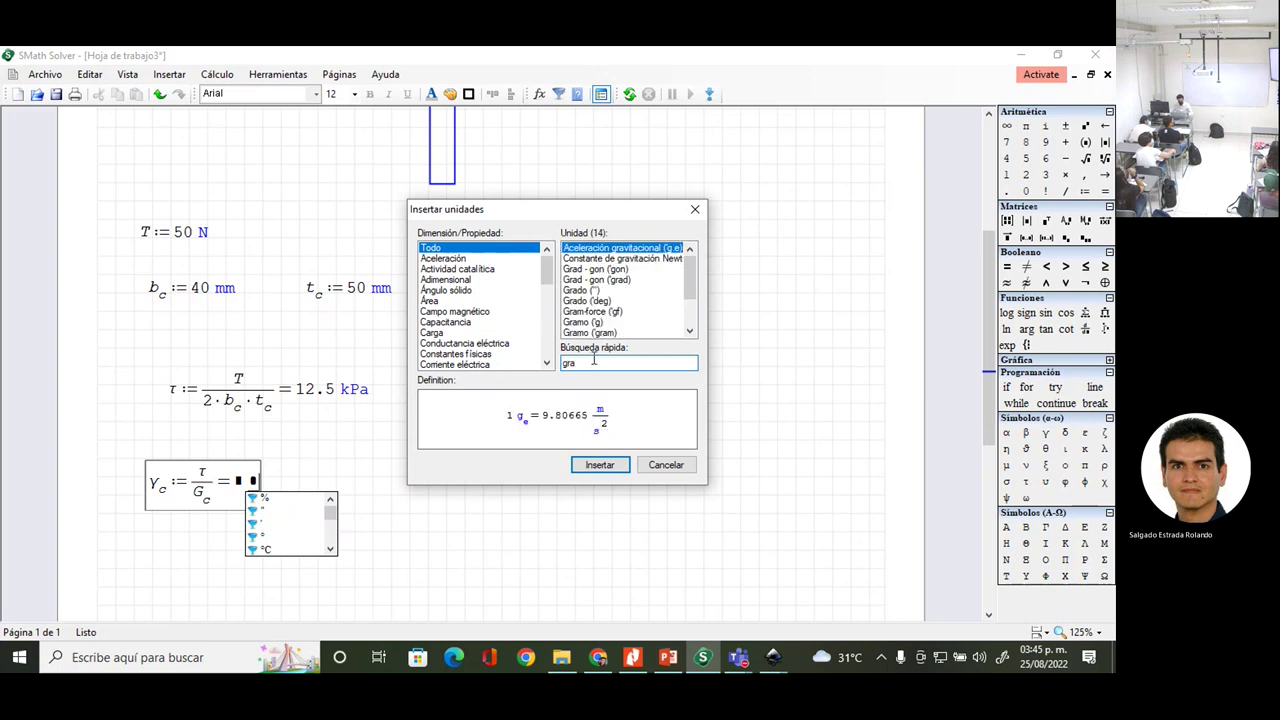
click(585, 292)
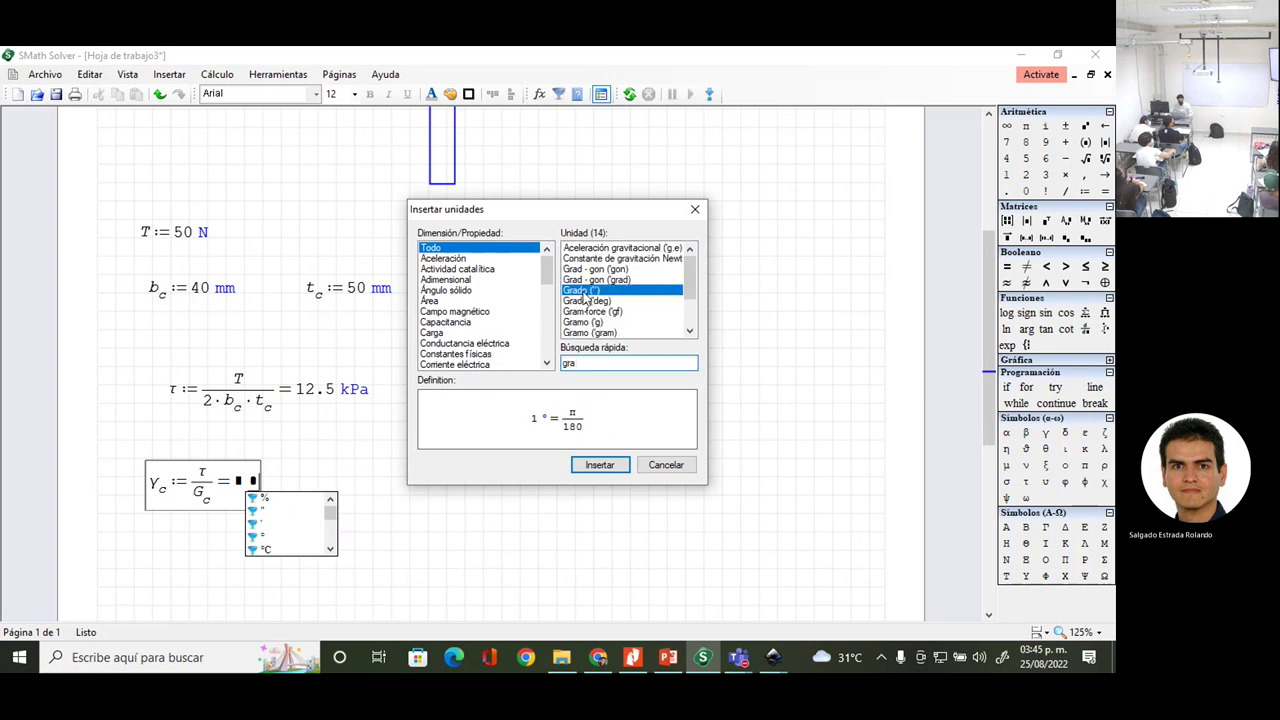
click(598, 467)
click(300, 472)
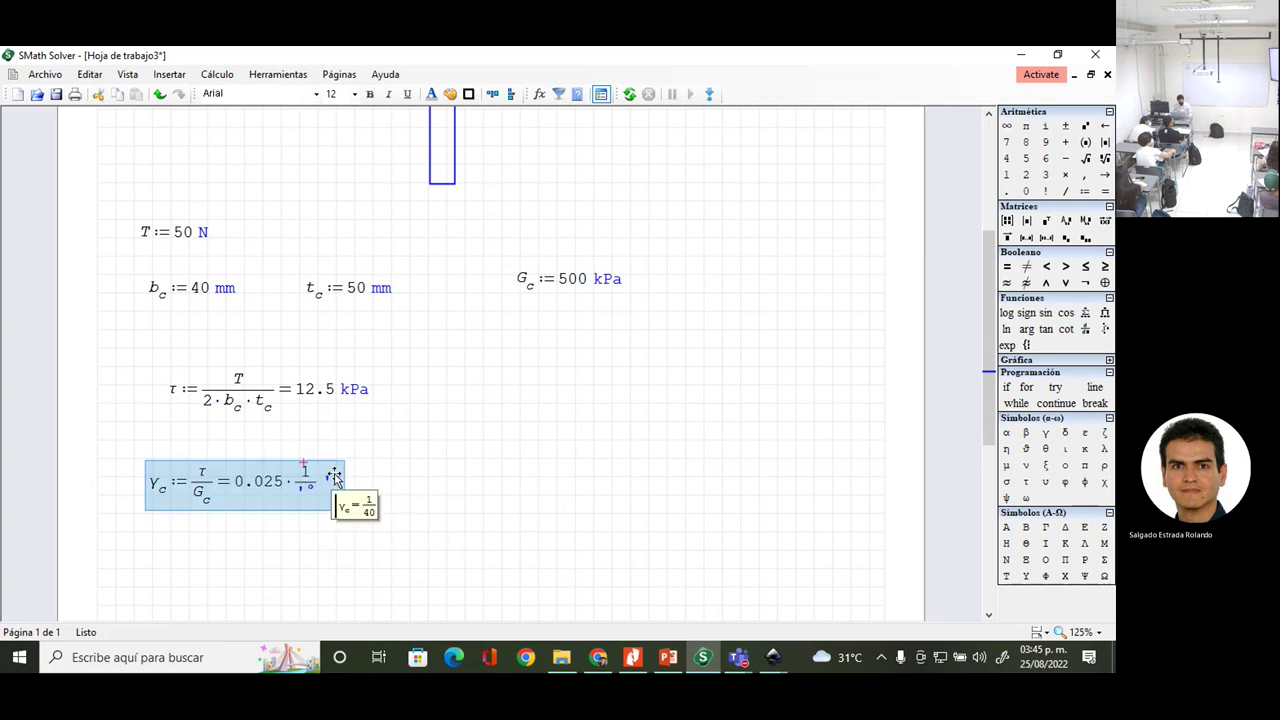
key(ctrl+z)
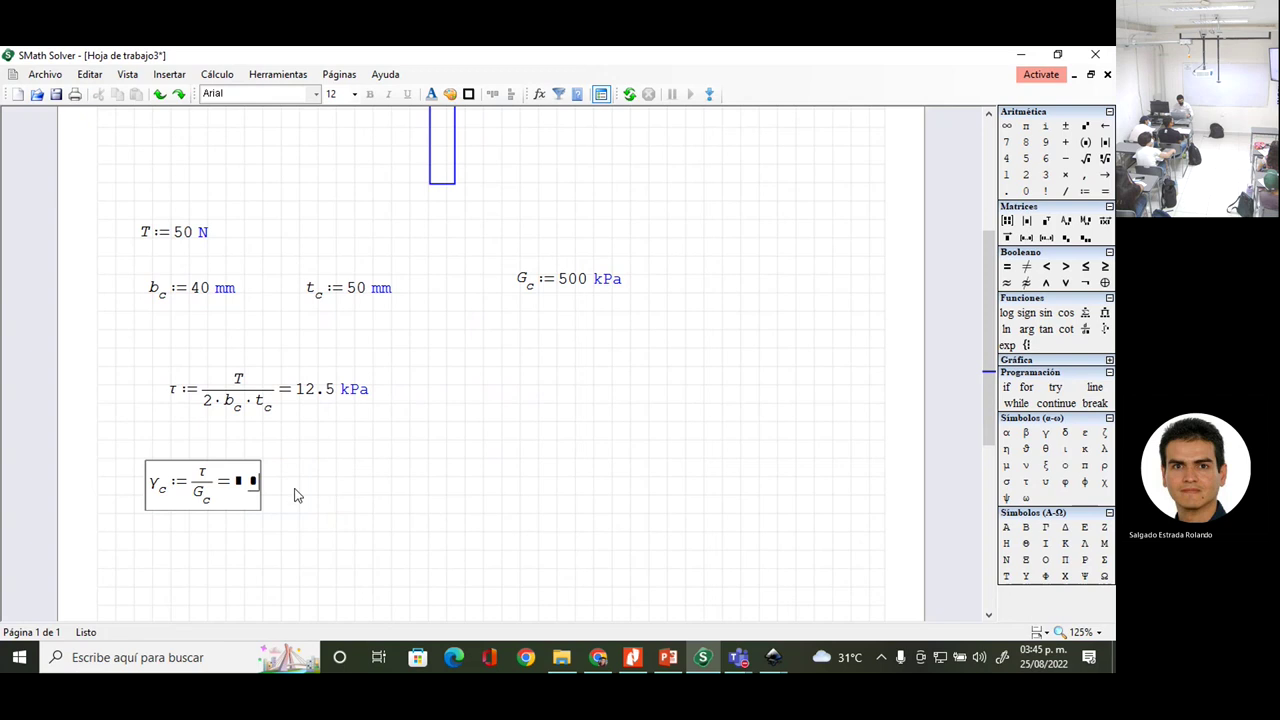
- Show the shear strain γ_c result in degrees, choosing Grado (°) from the available units
click(558, 93)
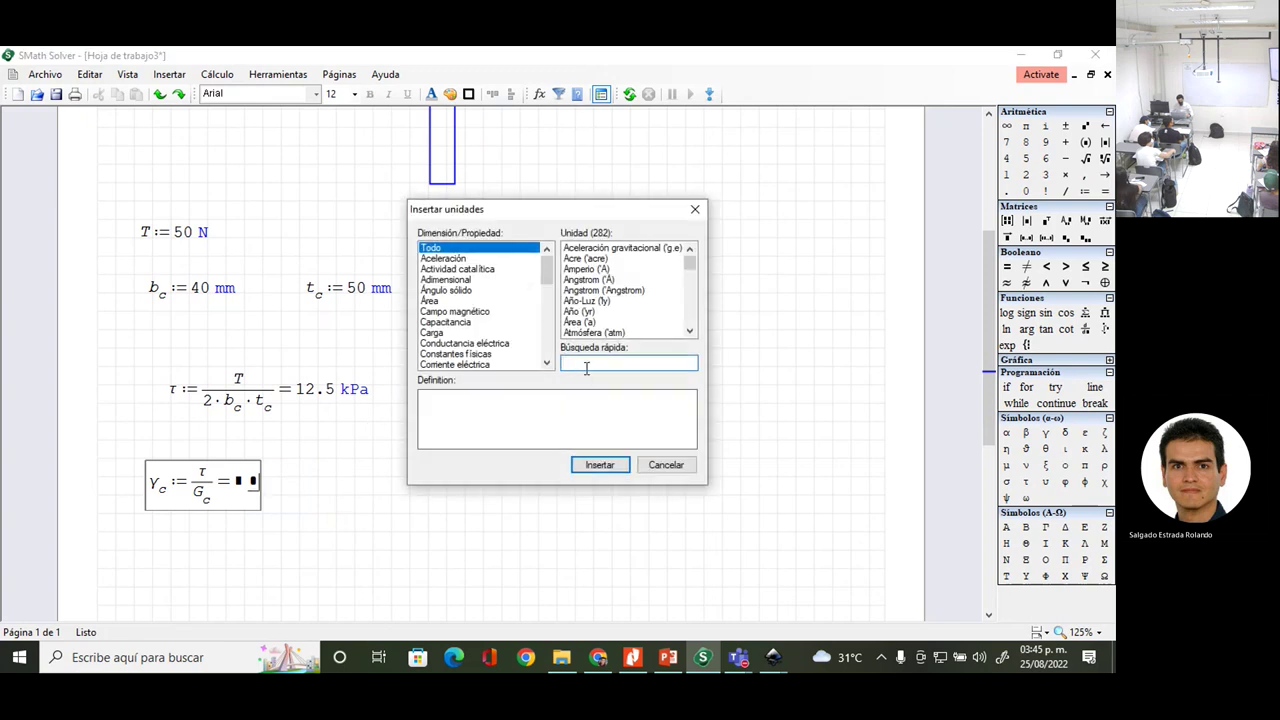
text(ga)
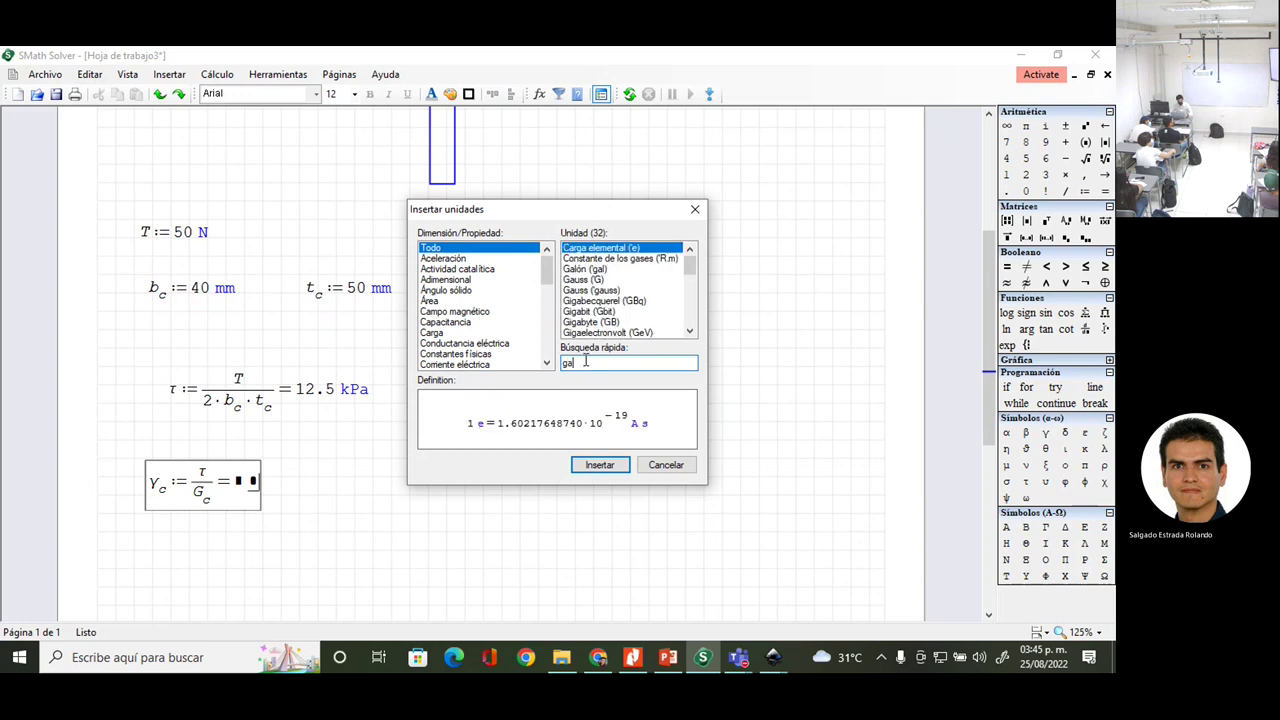
key(BackSpace)
text(f)
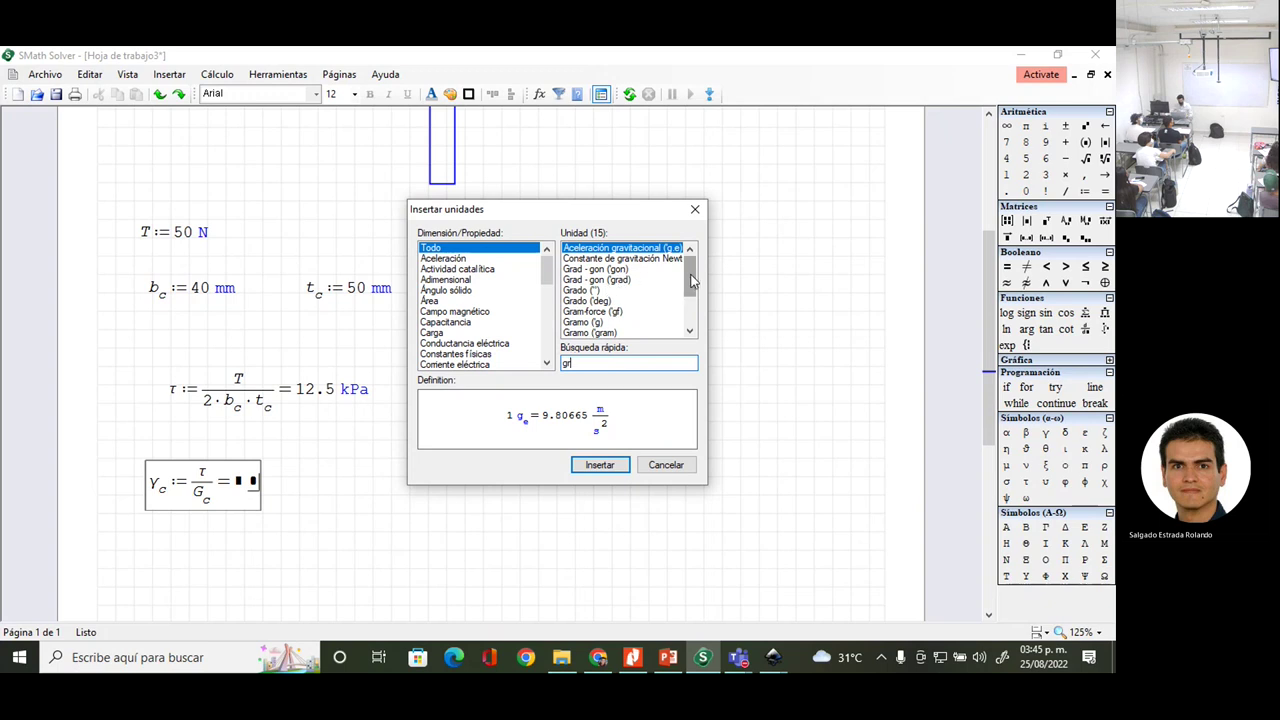
drag(690, 282, 690, 286)
click(582, 280)
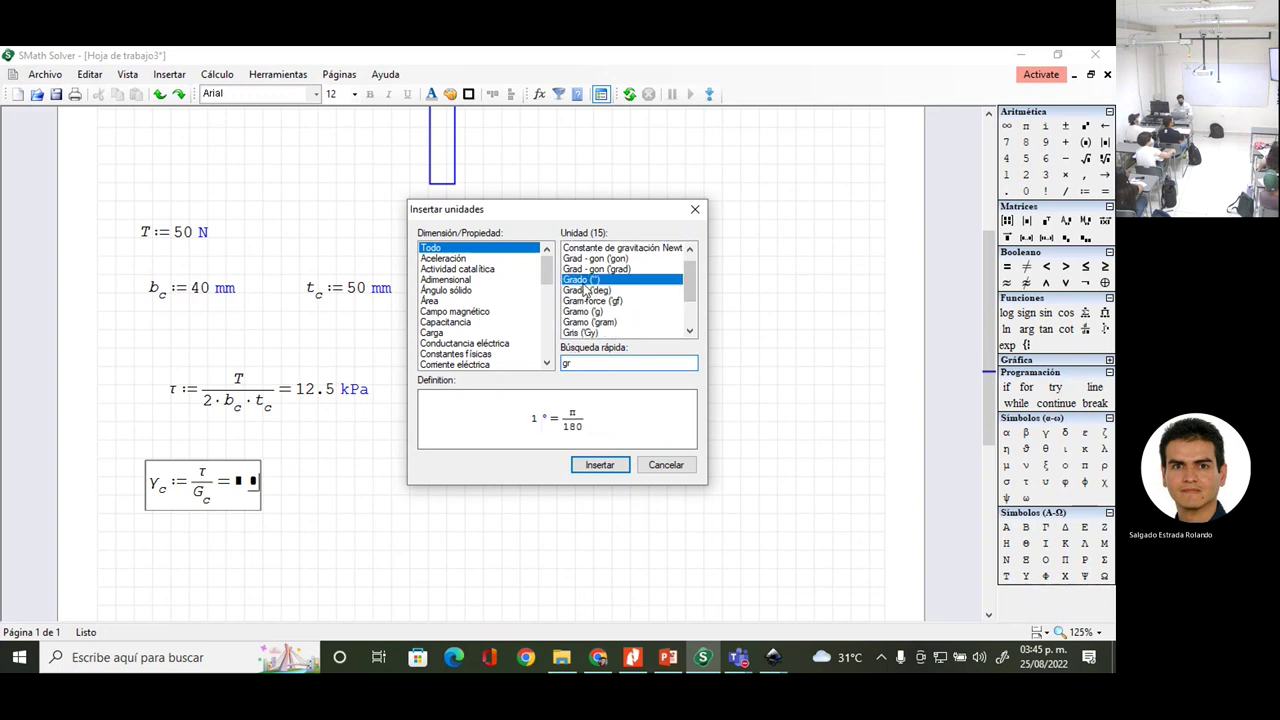
click(590, 464)
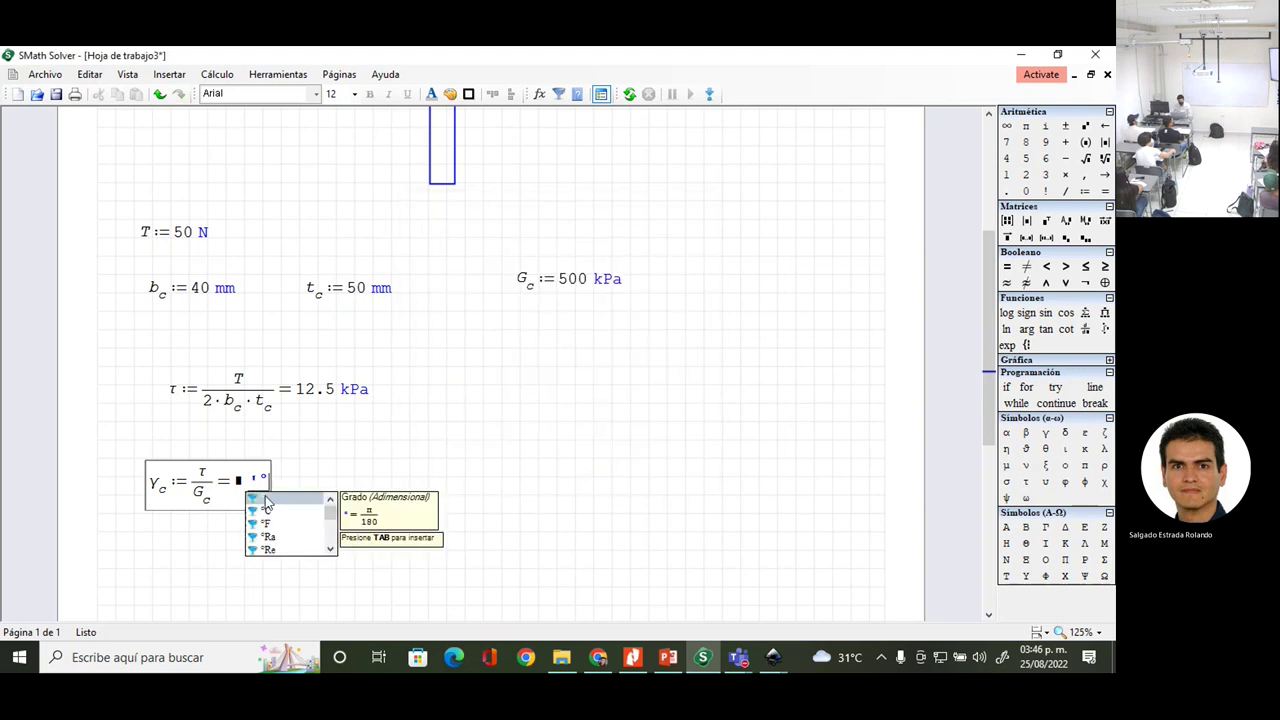
key(Return)
click(360, 490)
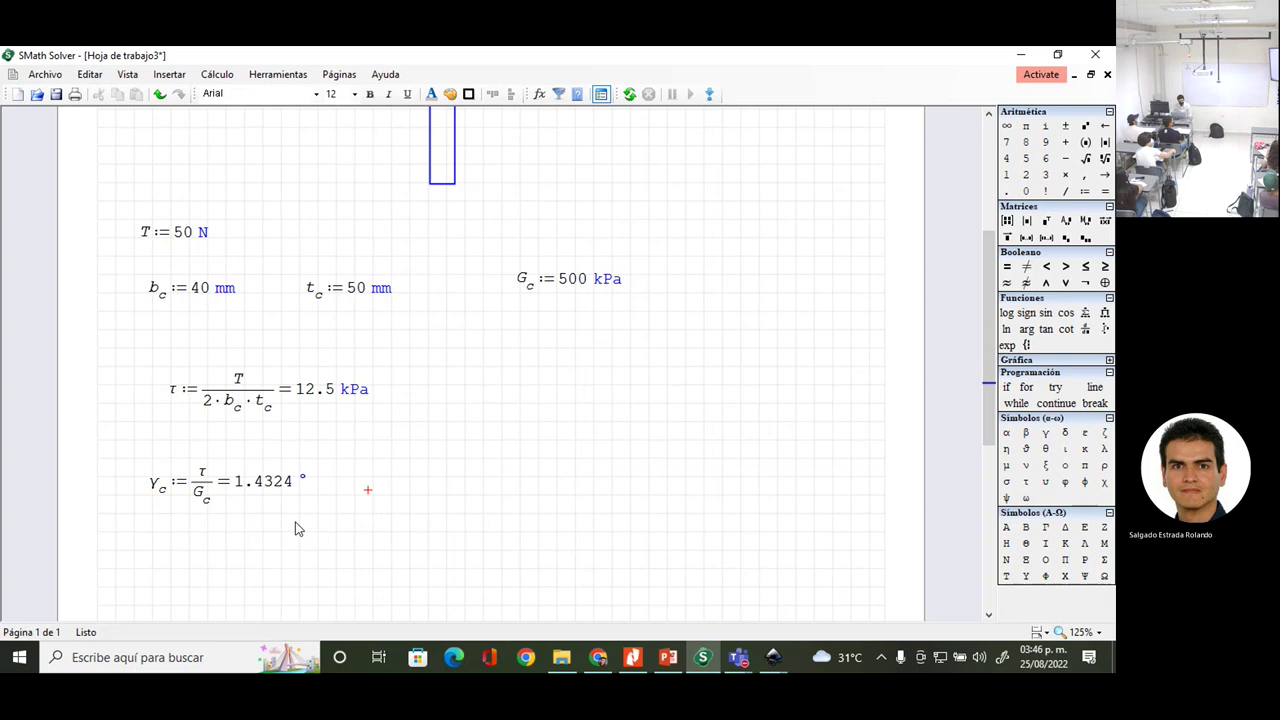
click(253, 488)
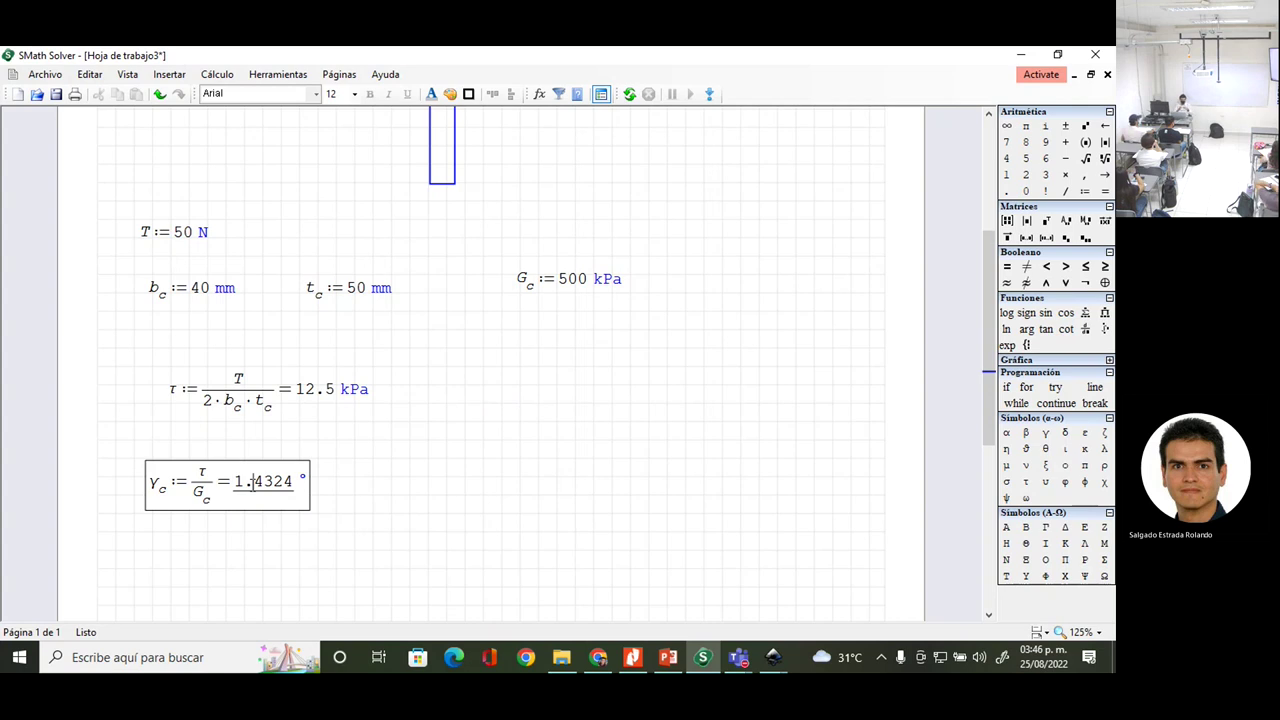
- Start the displacement definition with the symbol Δ_v, v as subscript, below the shear strain formula
scroll(234, 457, down, 2)
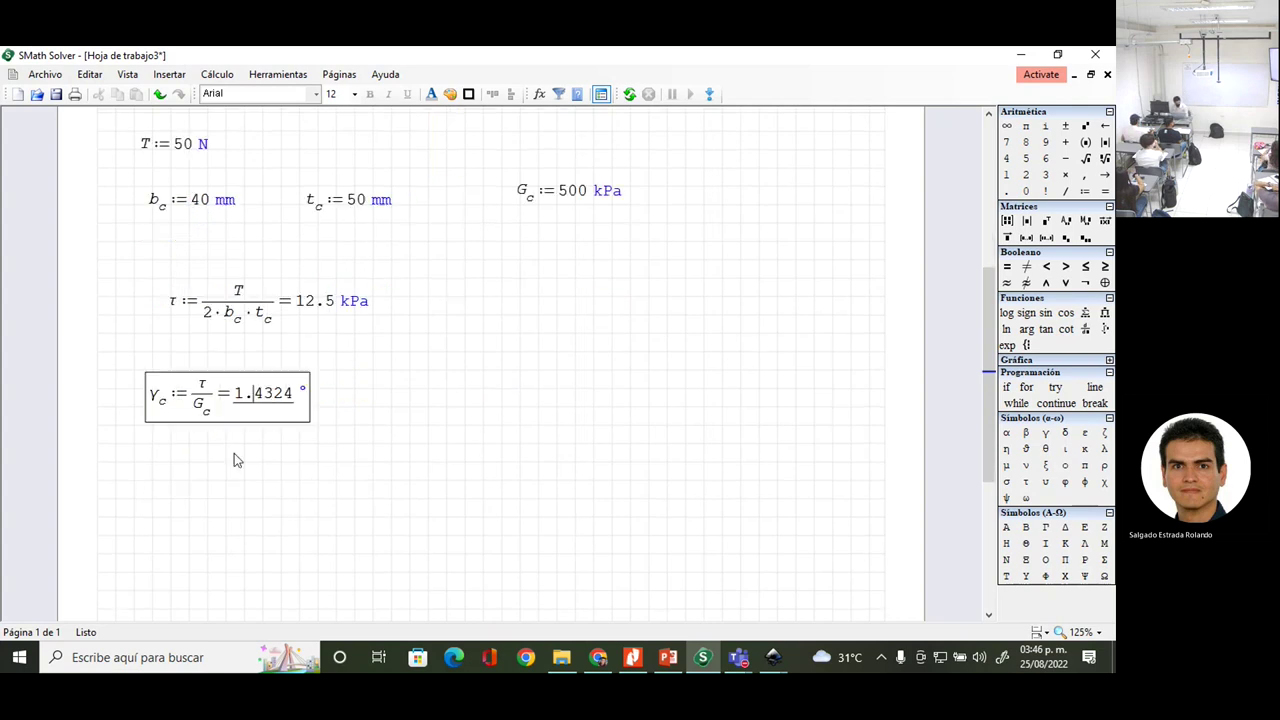
click(167, 469)
click(155, 477)
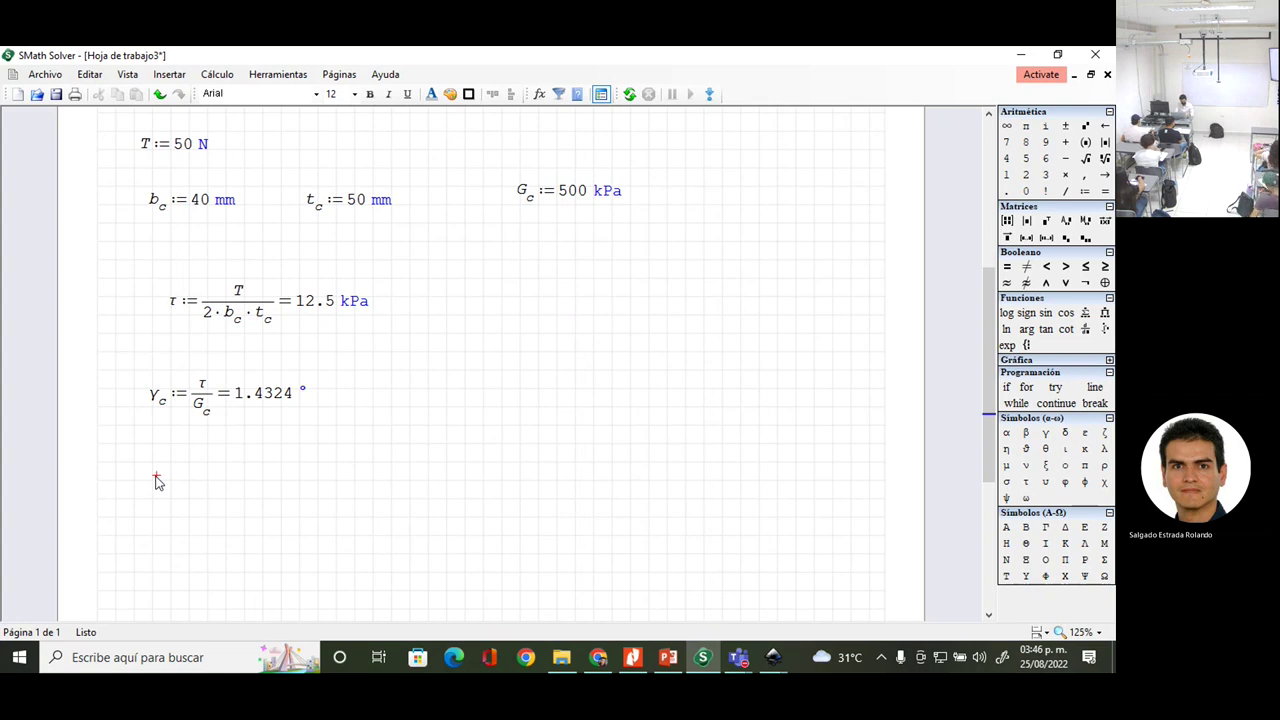
text(D)
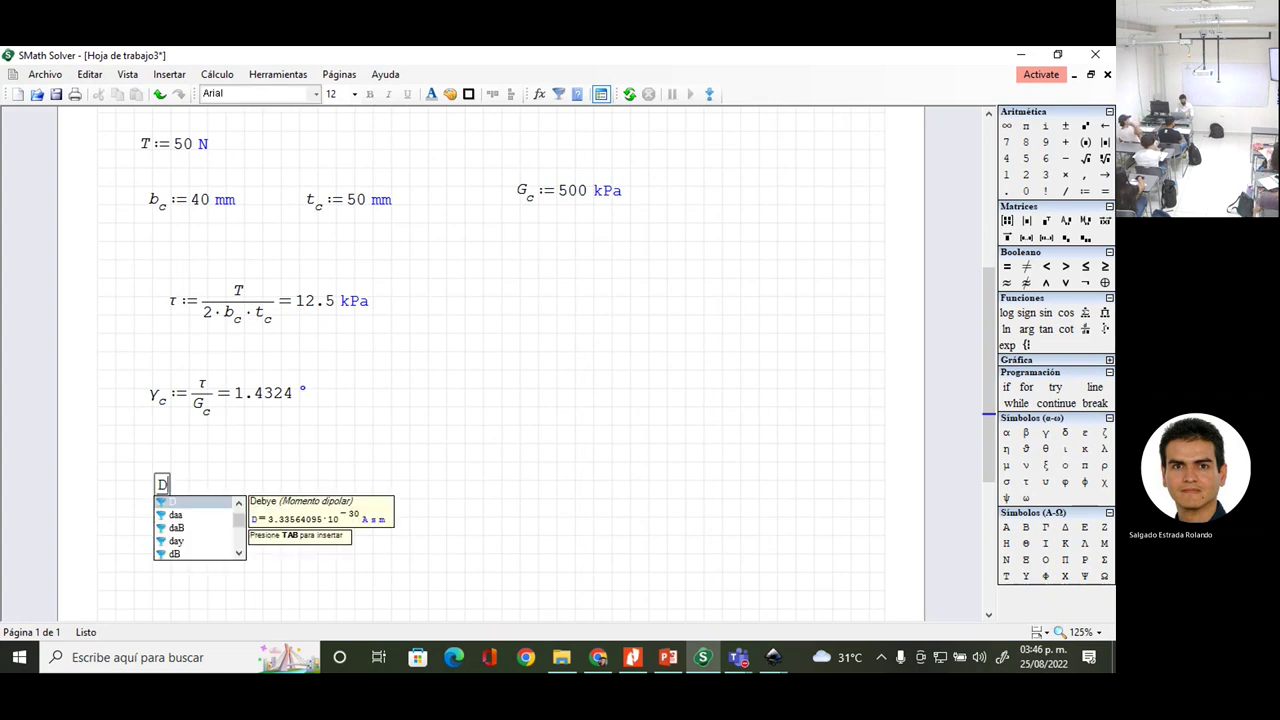
key(ctrl+g)
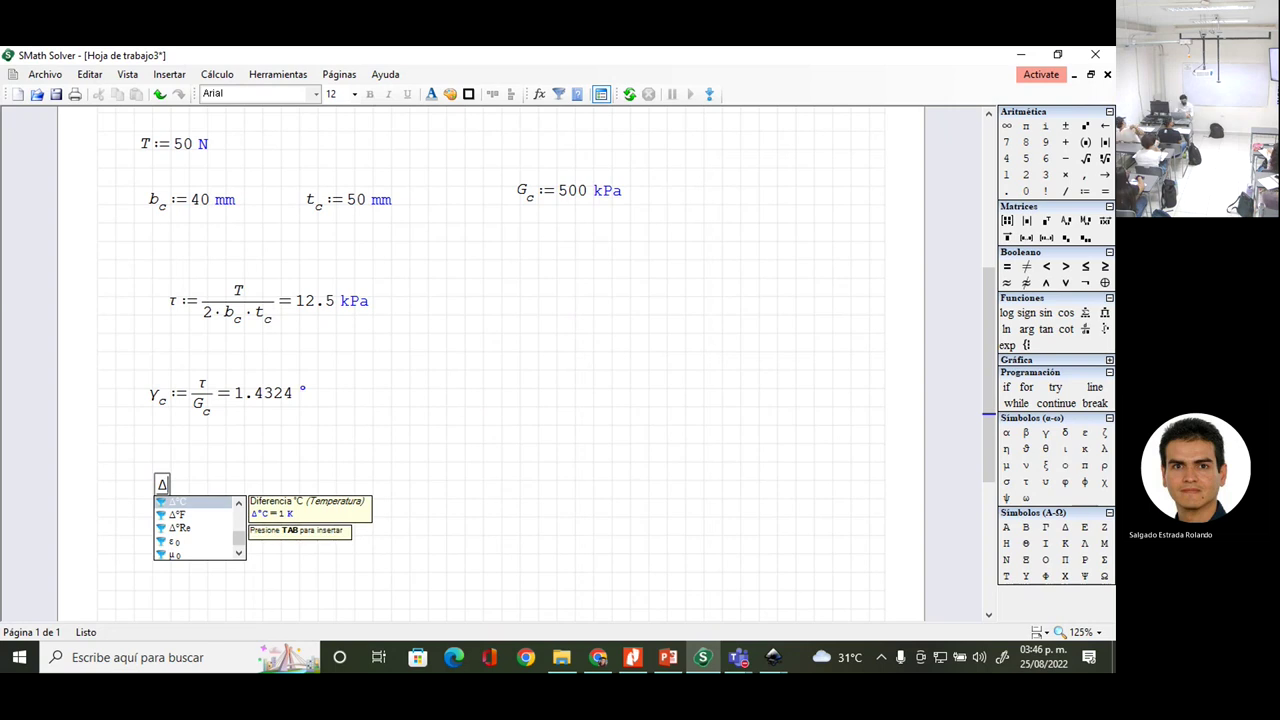
text(.v)
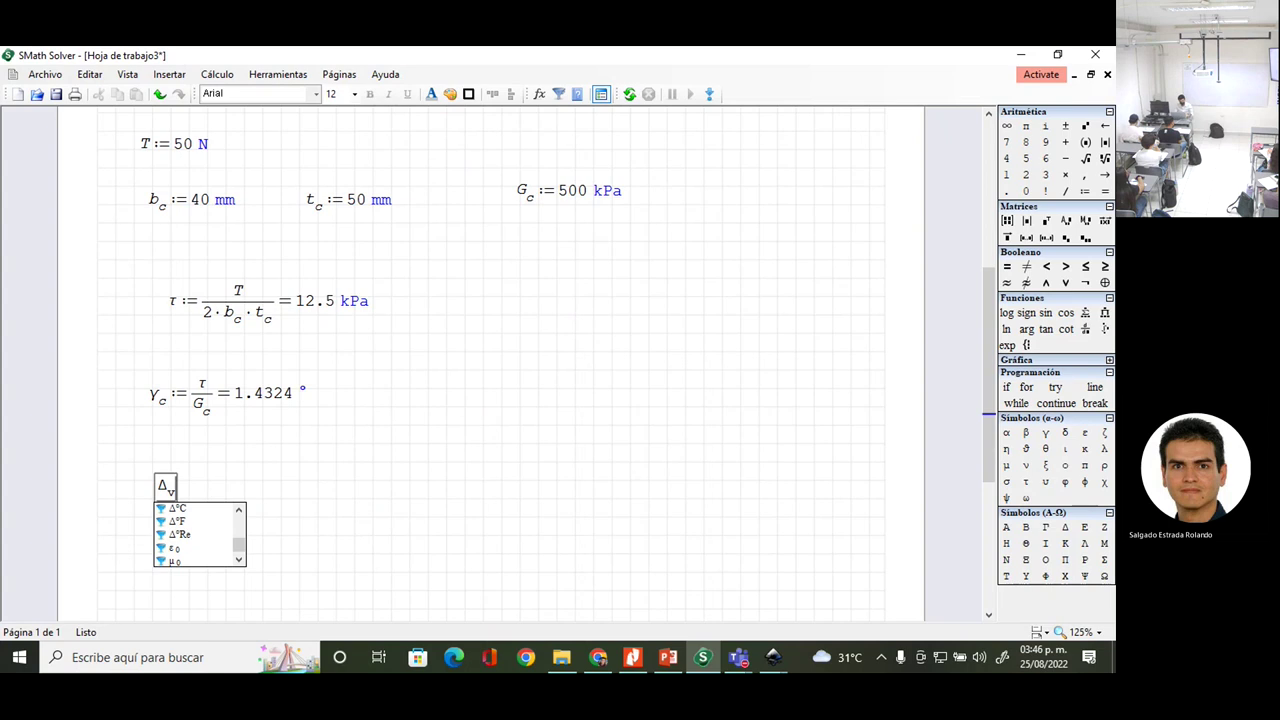
- Define the displacement Δ_v as tan(γ_c)·b_c and evaluate it numerically
text(:tan)
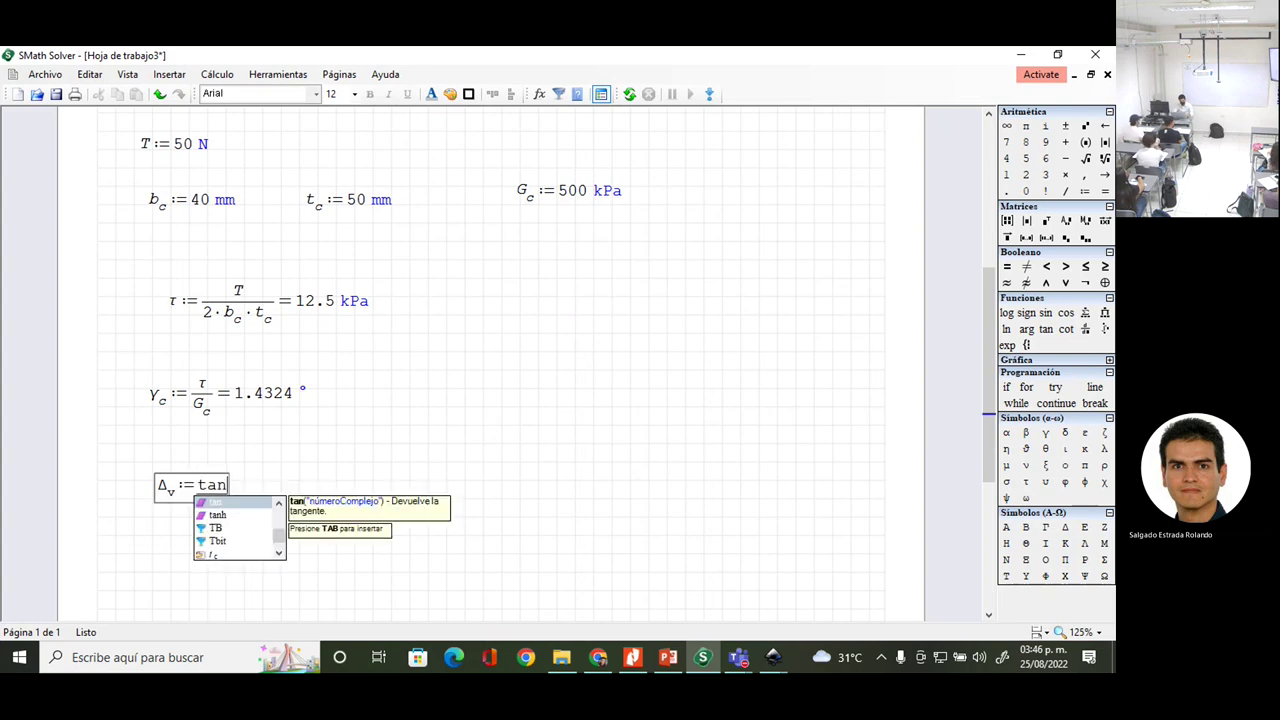
text(()
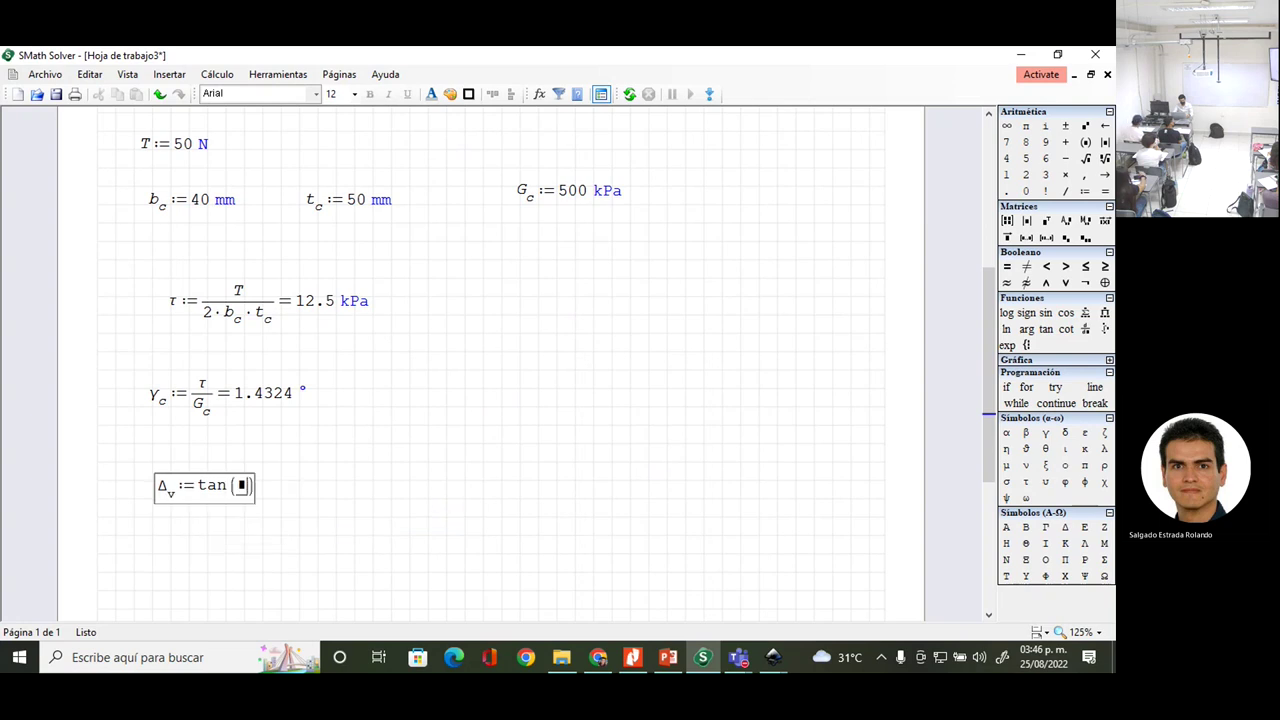
text(g)
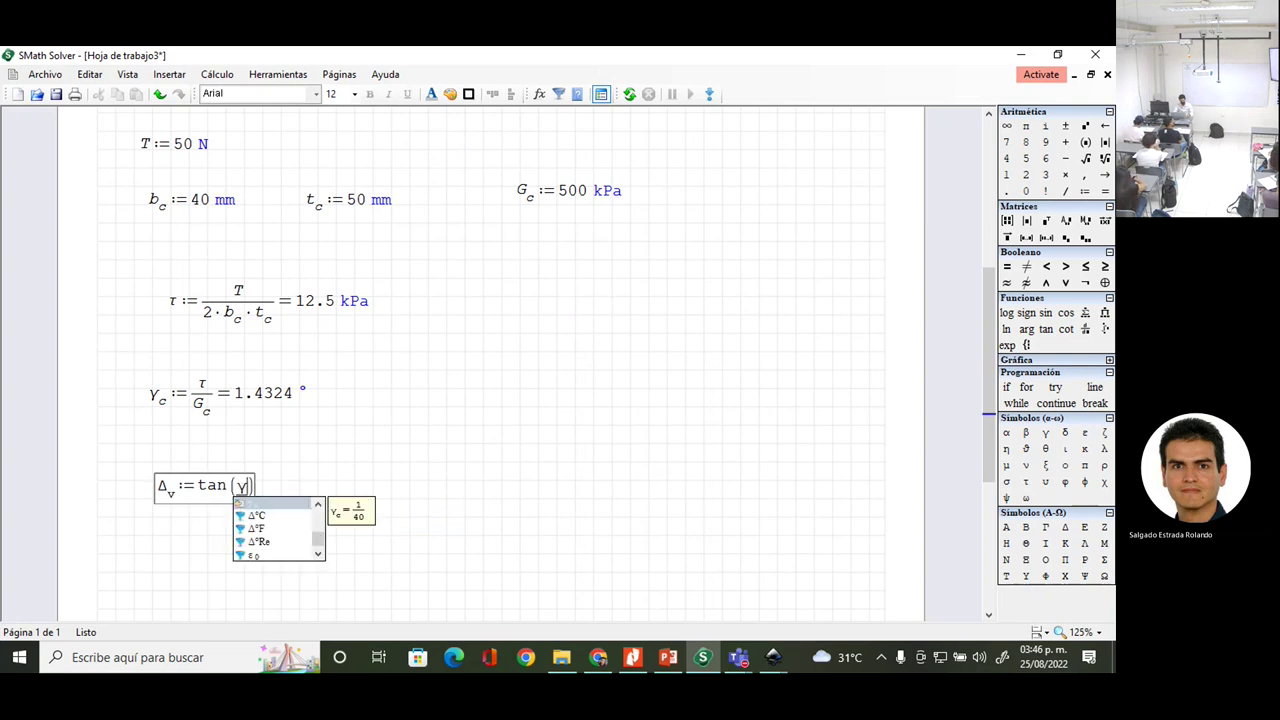
key(ctrl+g)
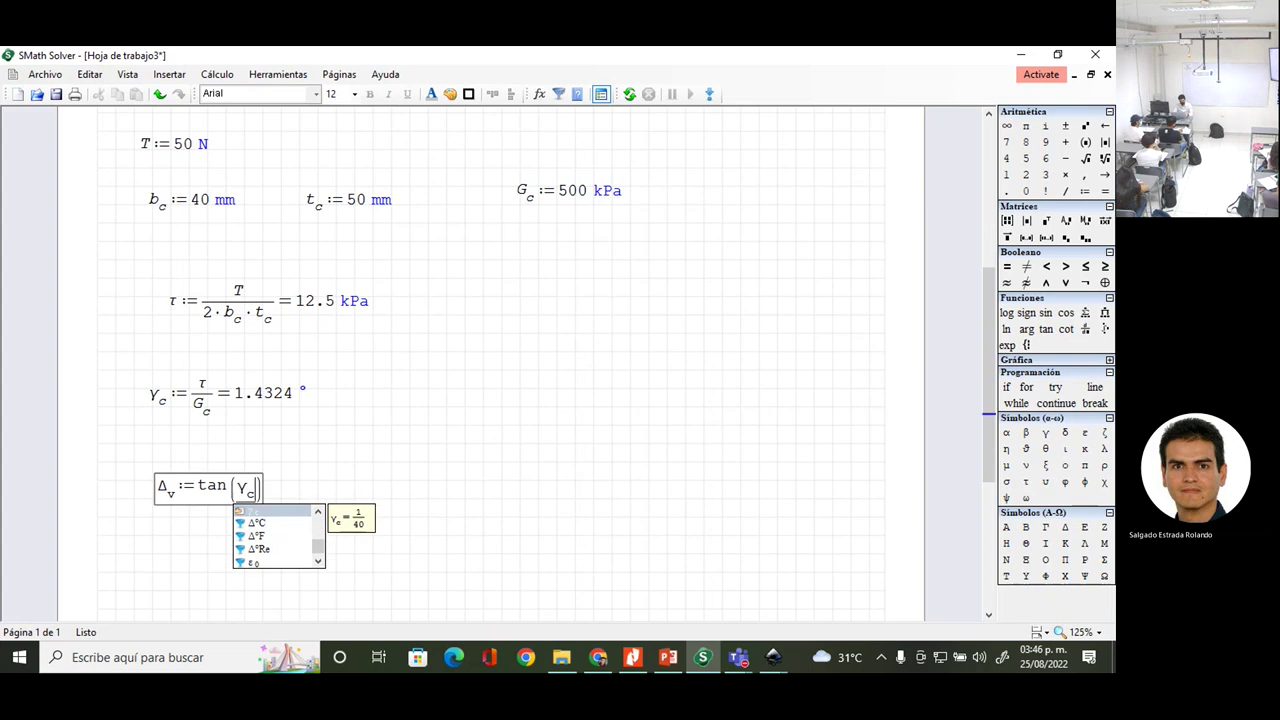
key(Return)
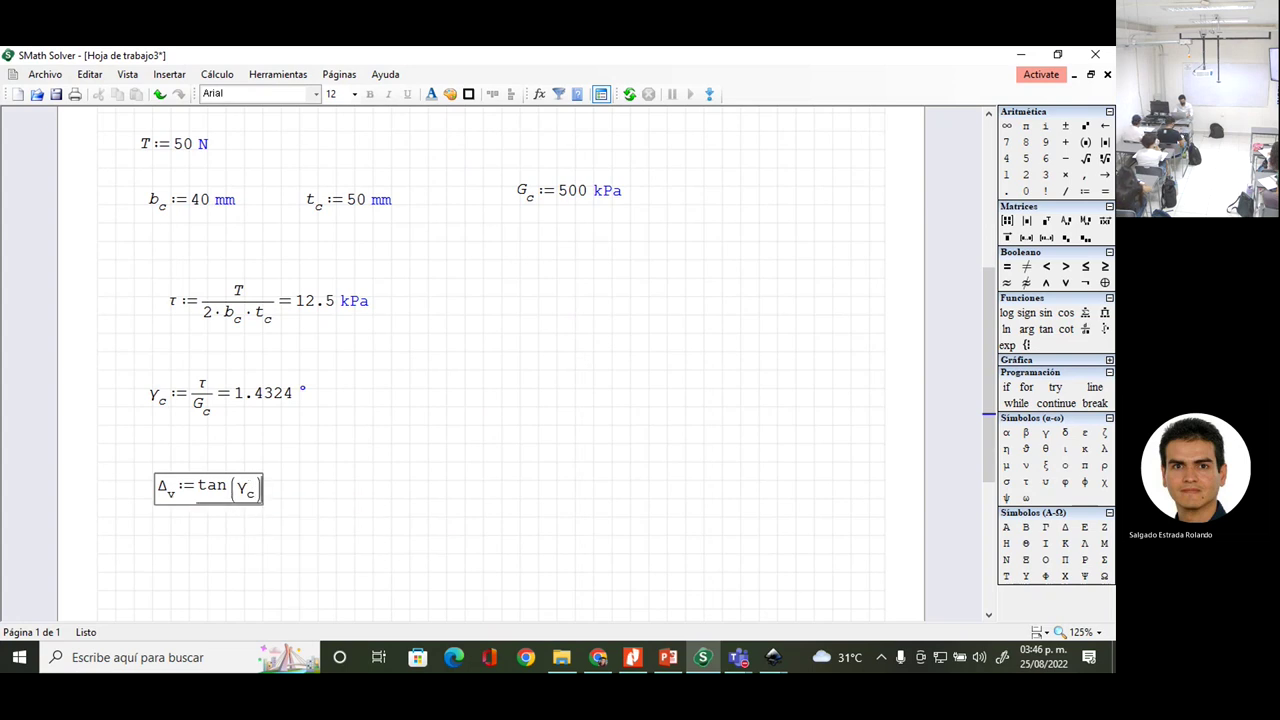
text(*)
text(b)
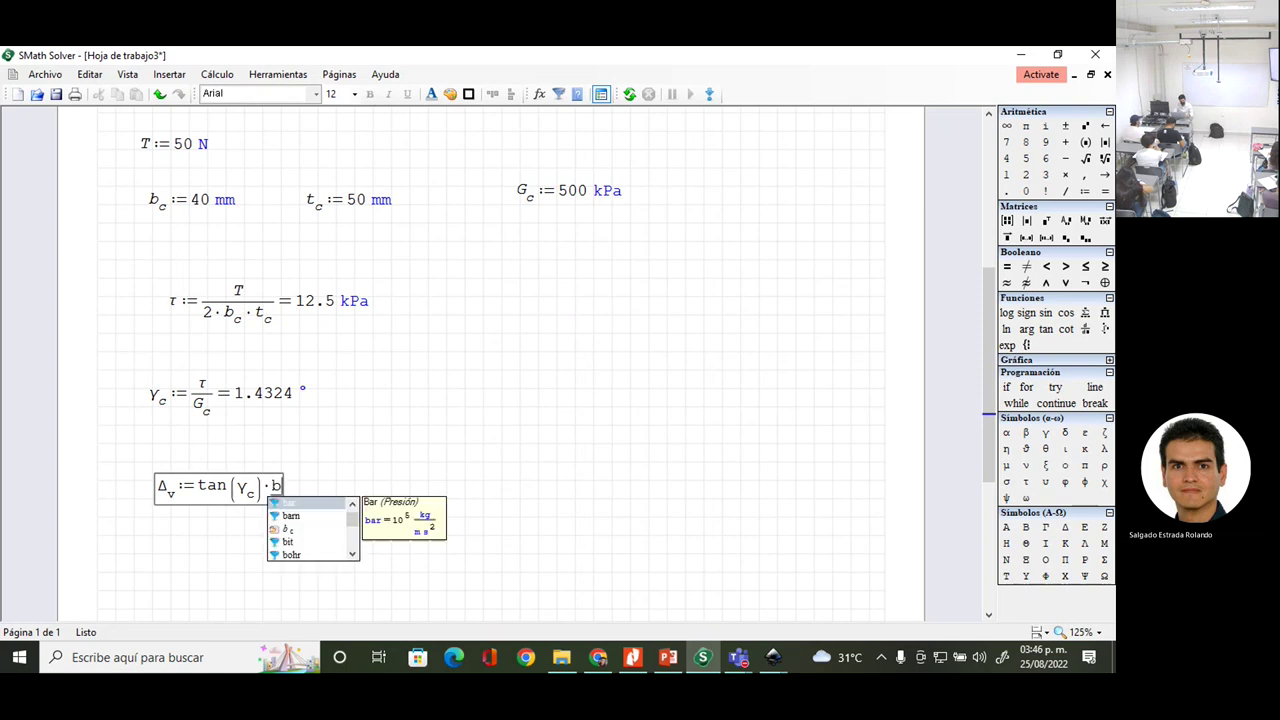
text(.c)
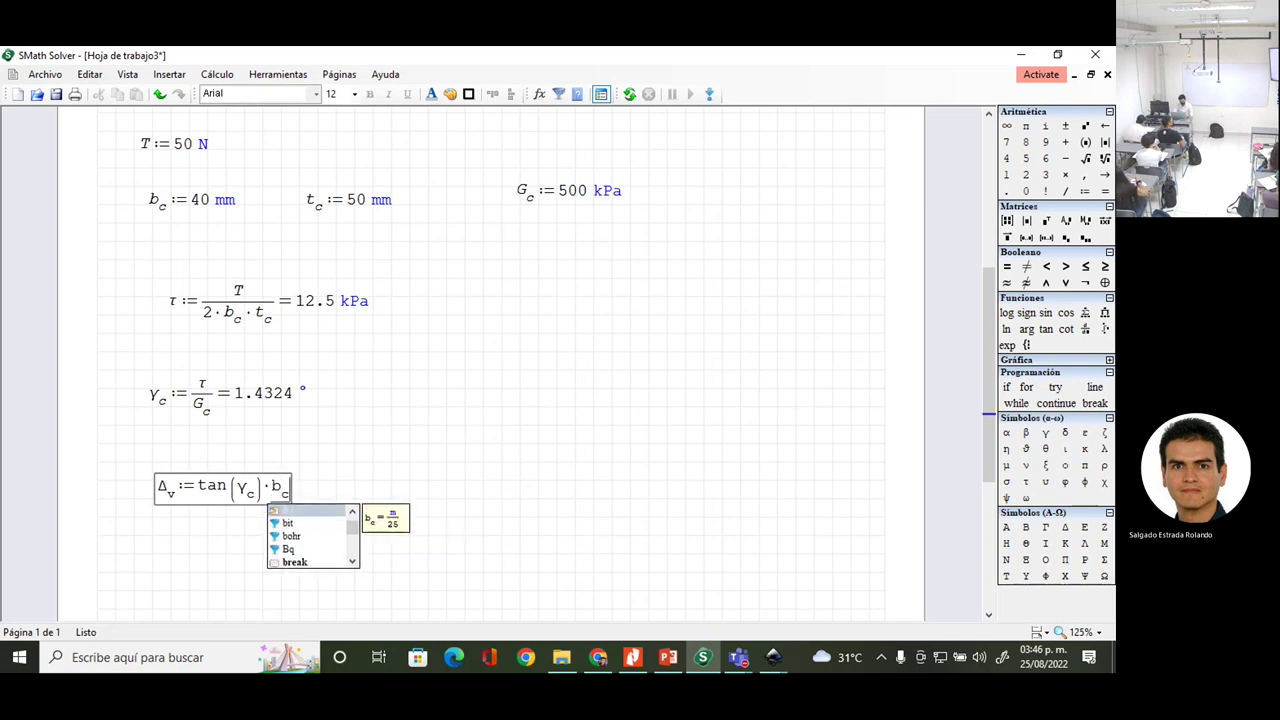
text(=0.001 m)
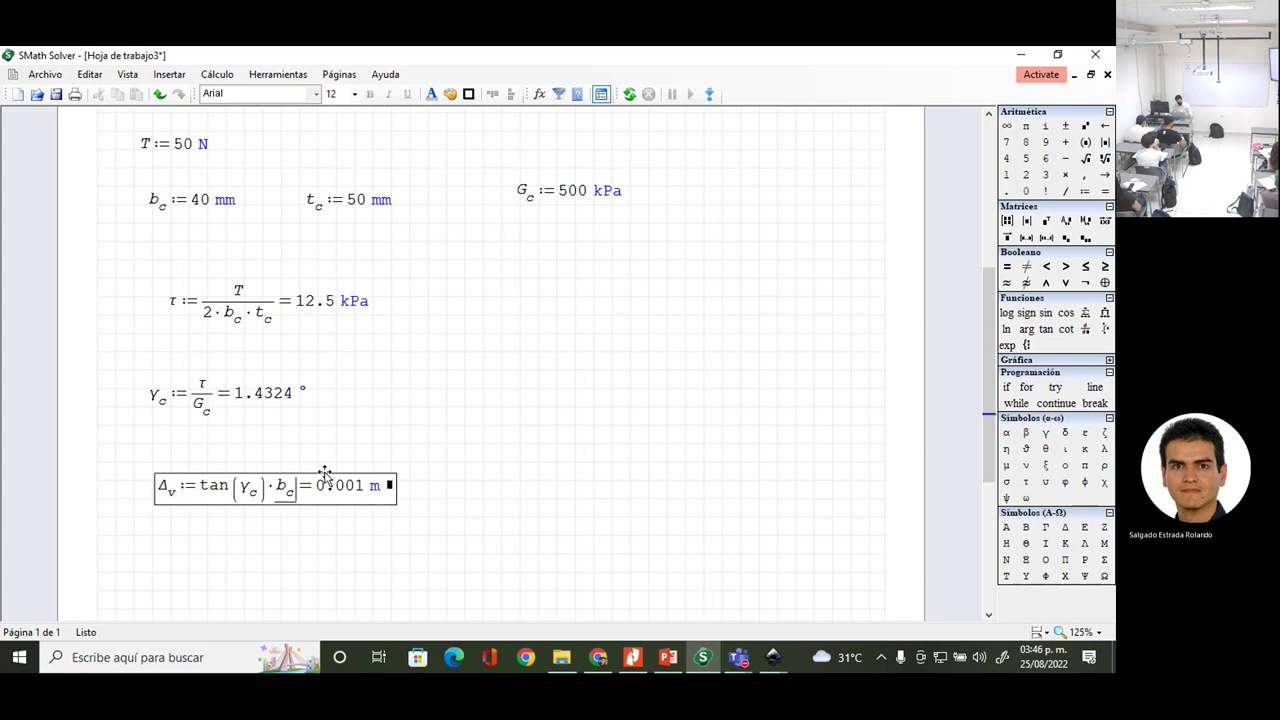
- Show the displacement Δ_v result in millimetres with the unit mm
click(390, 486)
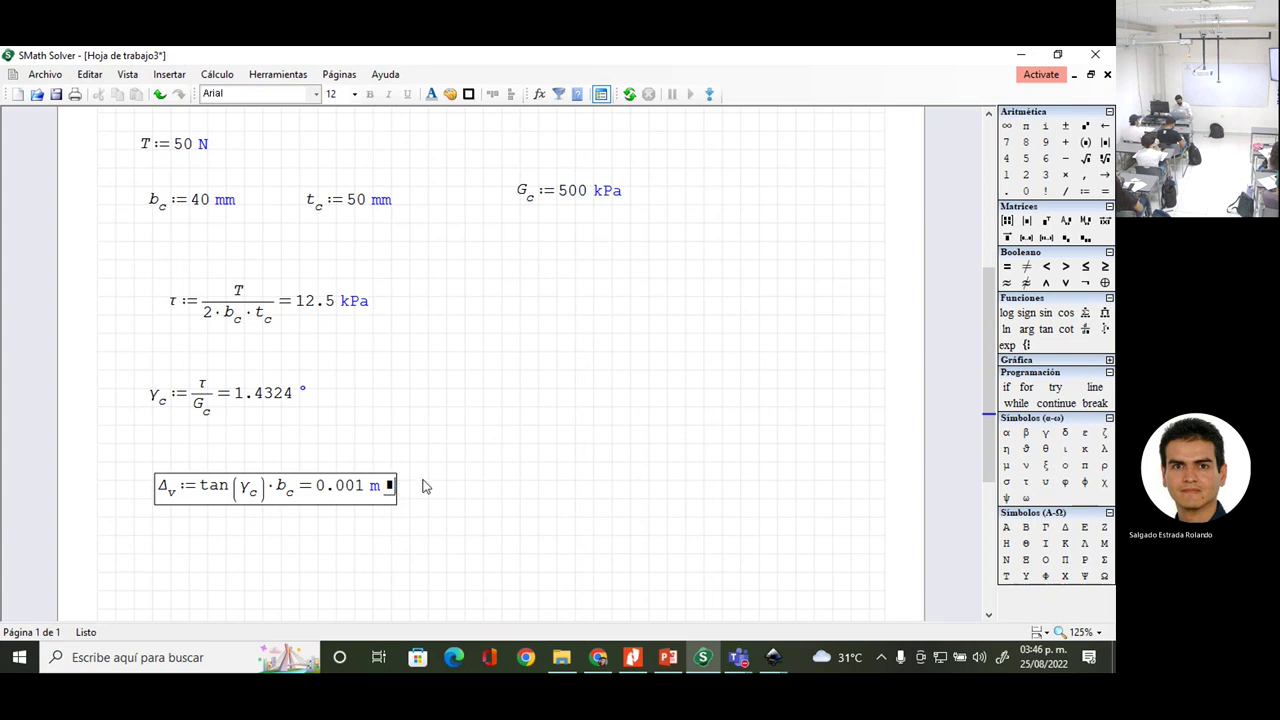
text(m)
click(441, 447)
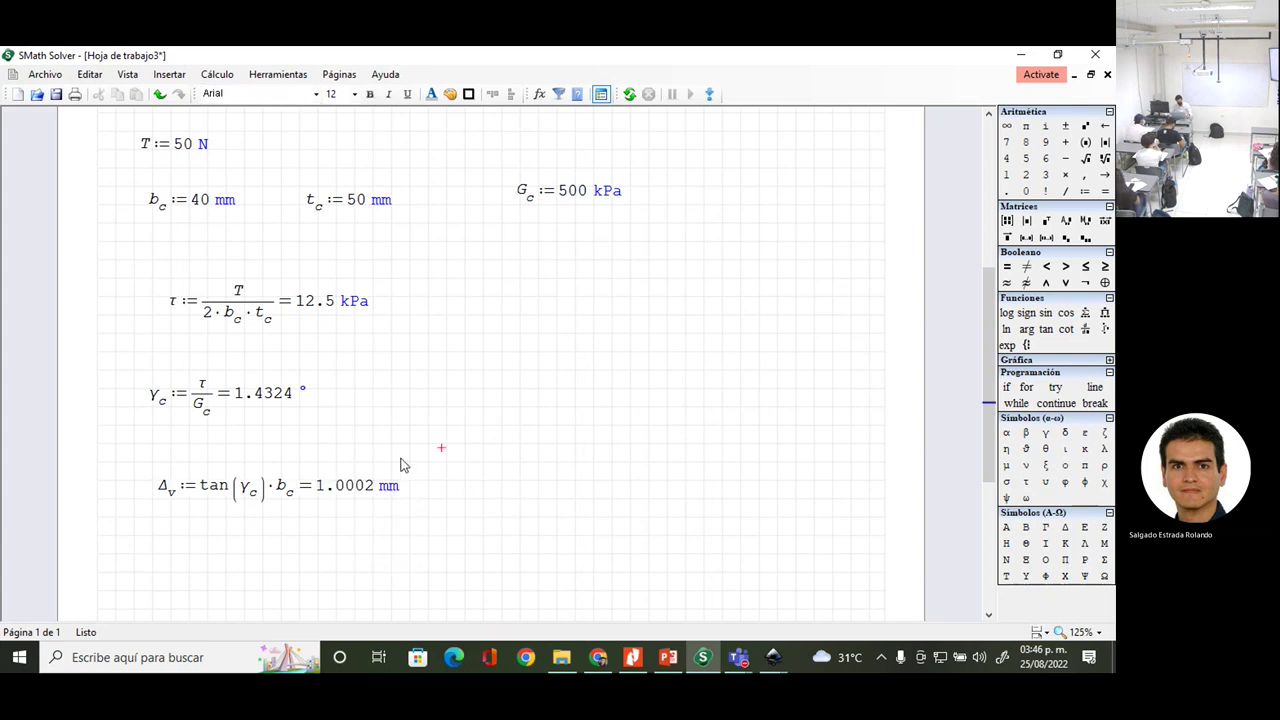
click(342, 488)
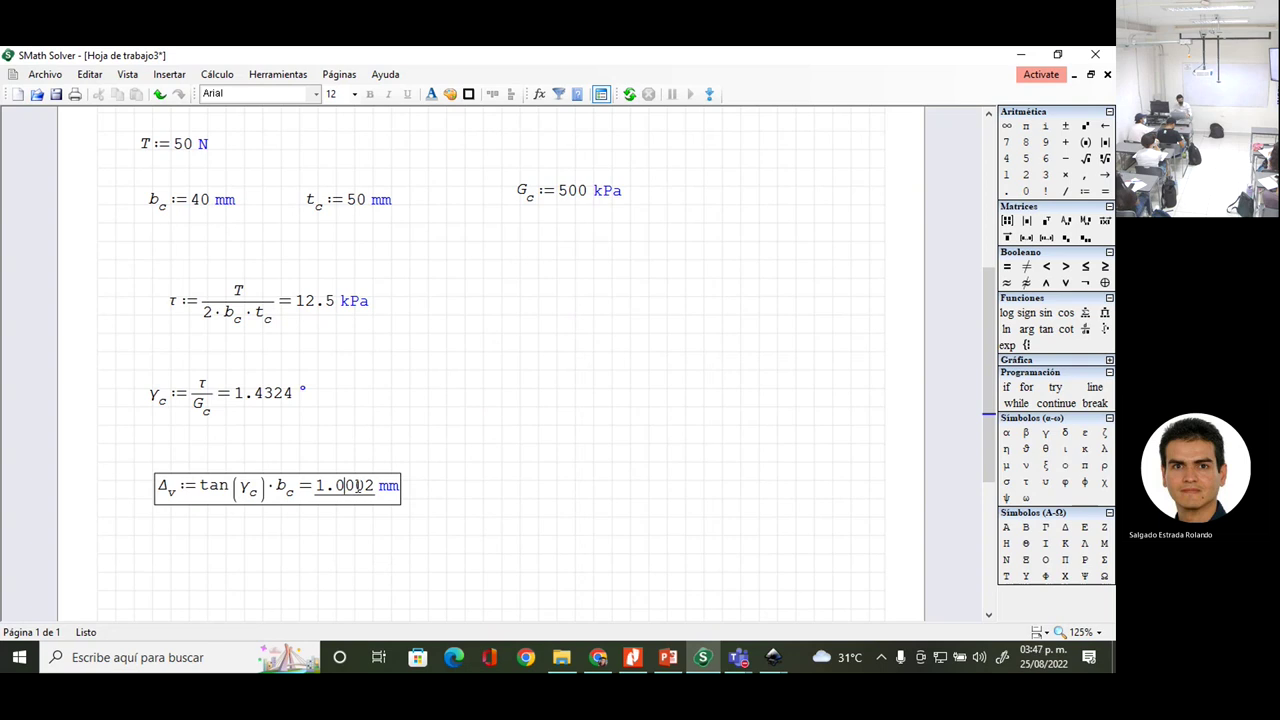
- Move the Δ_v formula closer to the γ_c formula by removing blank space between them
scroll(358, 486, up, 1)
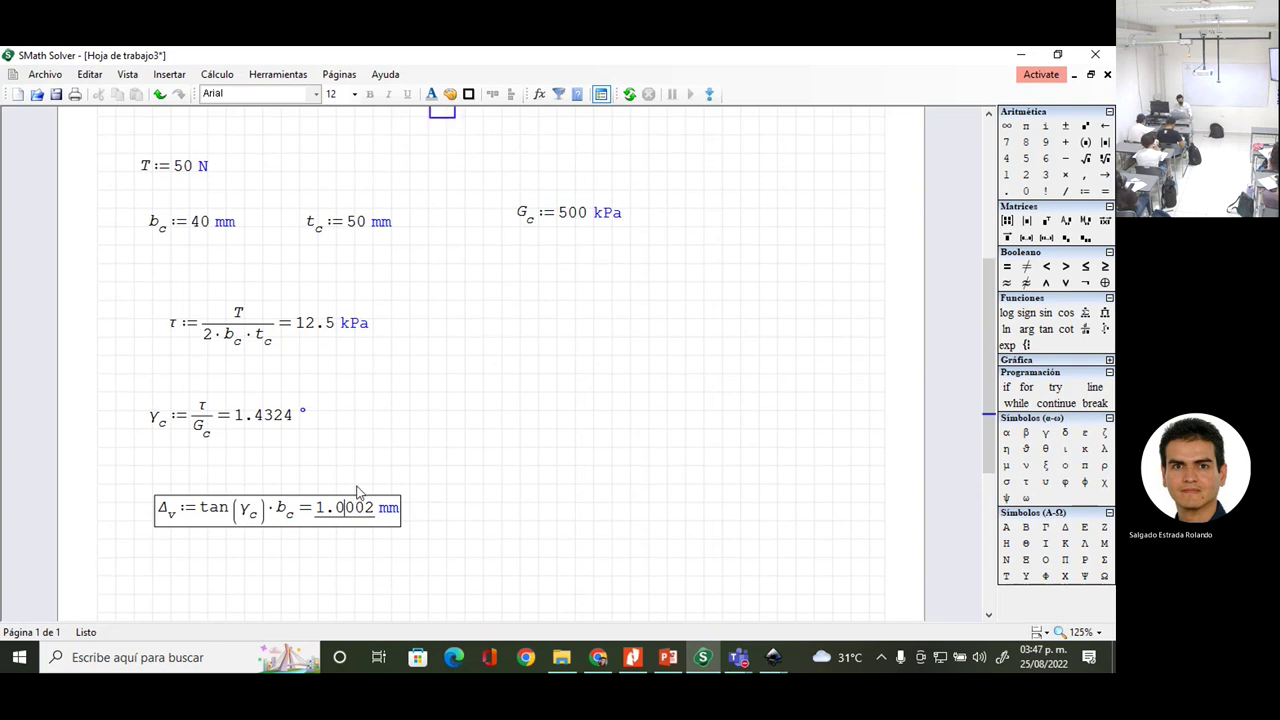
click(230, 480)
key(BackSpace)
key(BackSpace)
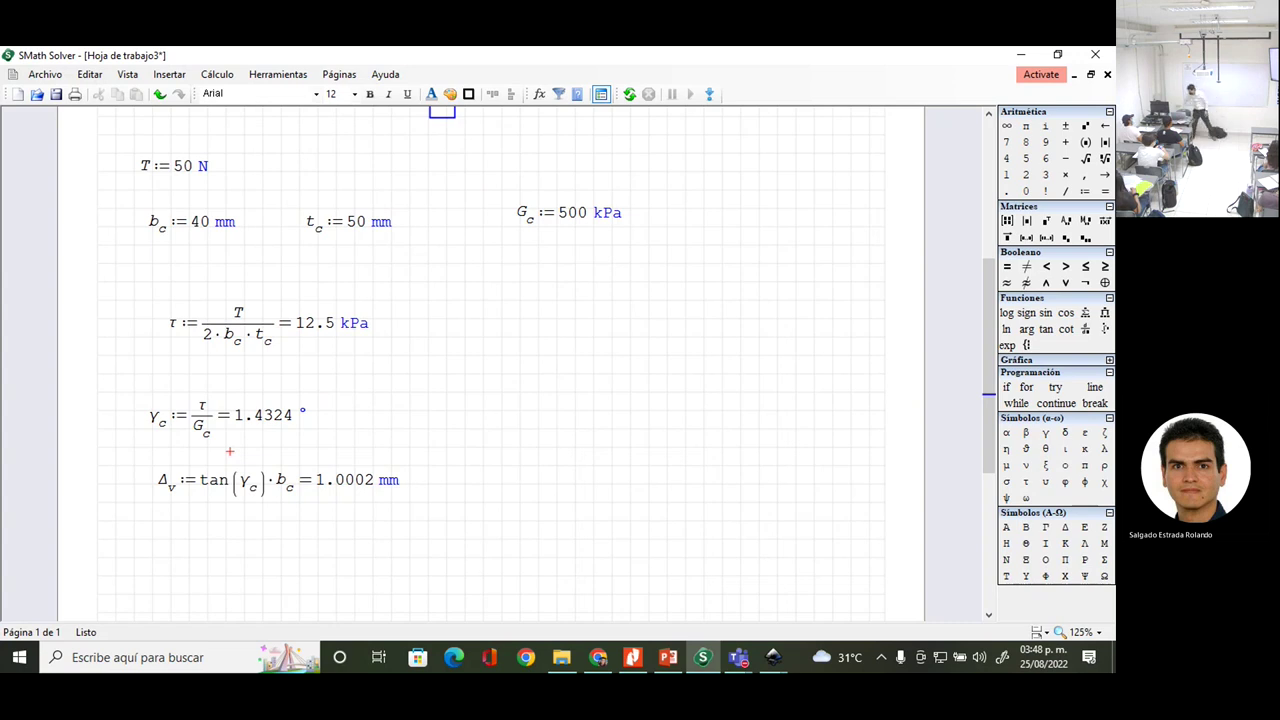
- Return to the plate drawing in the worksheet and switch to Inkscape with the file deformacion angular 1.svg
scroll(168, 460, up, 1)
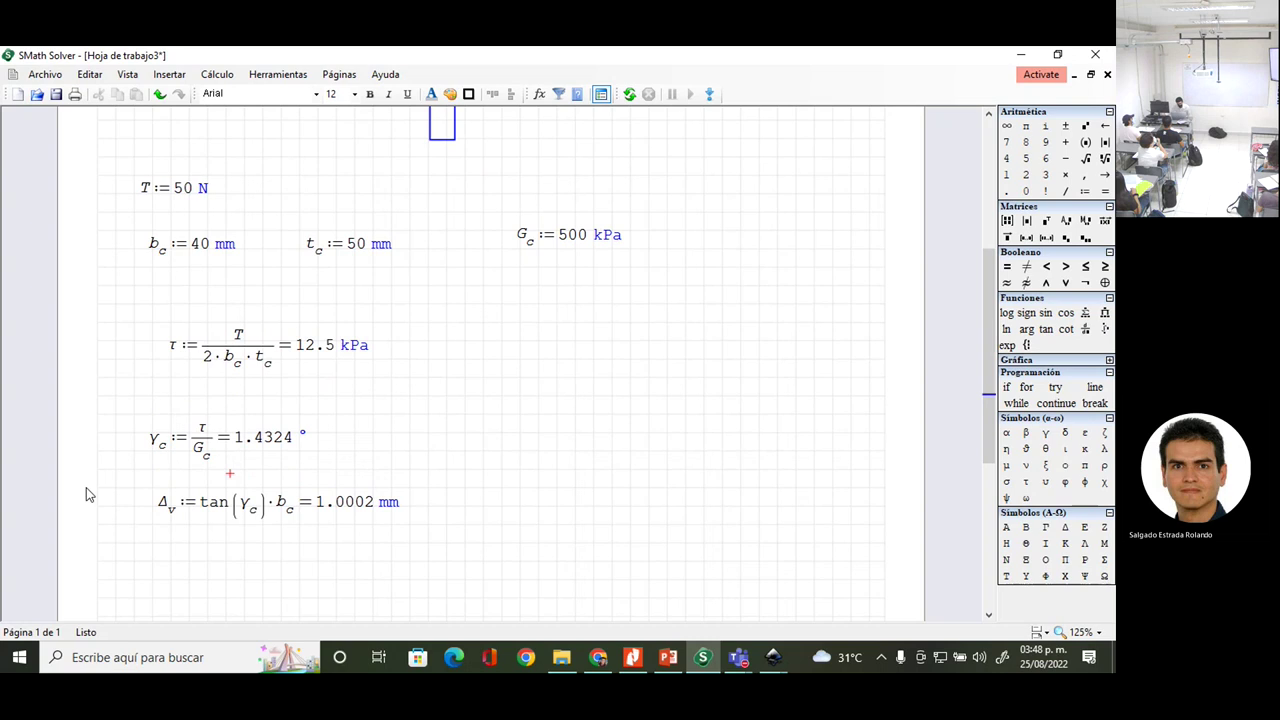
scroll(86, 494, up, 3)
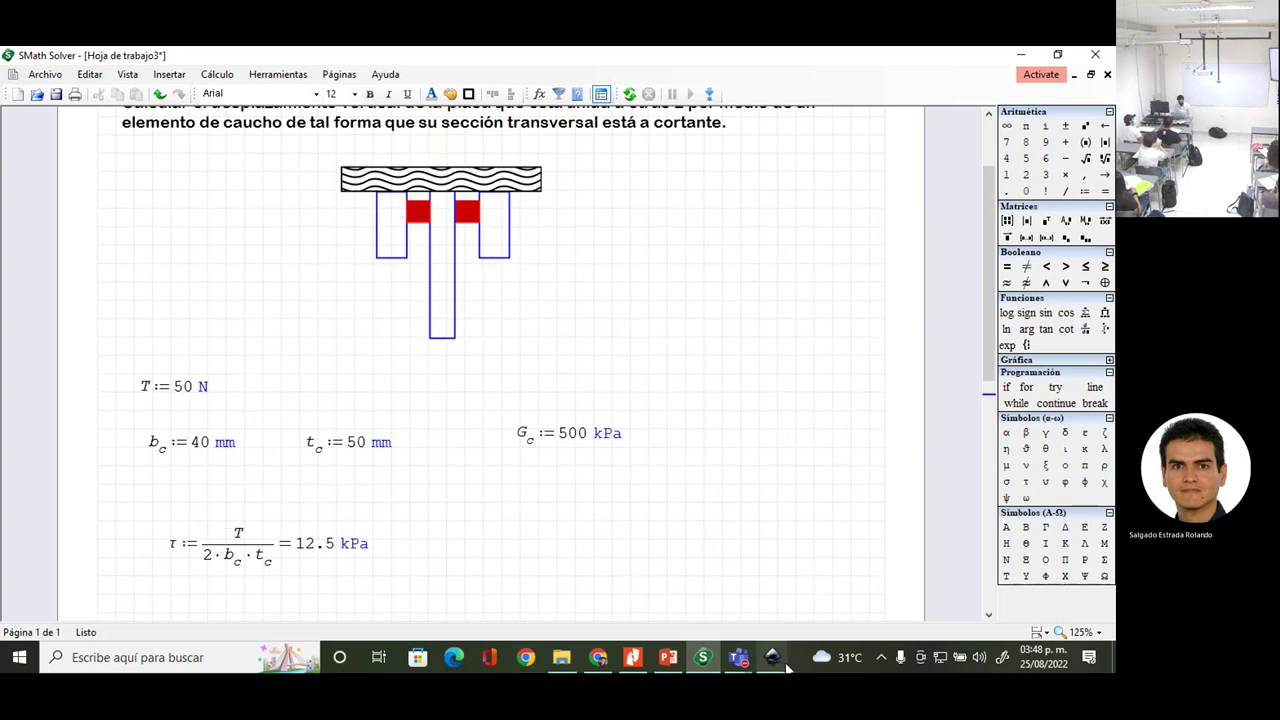
mouse_move(775, 660)
click(862, 590)
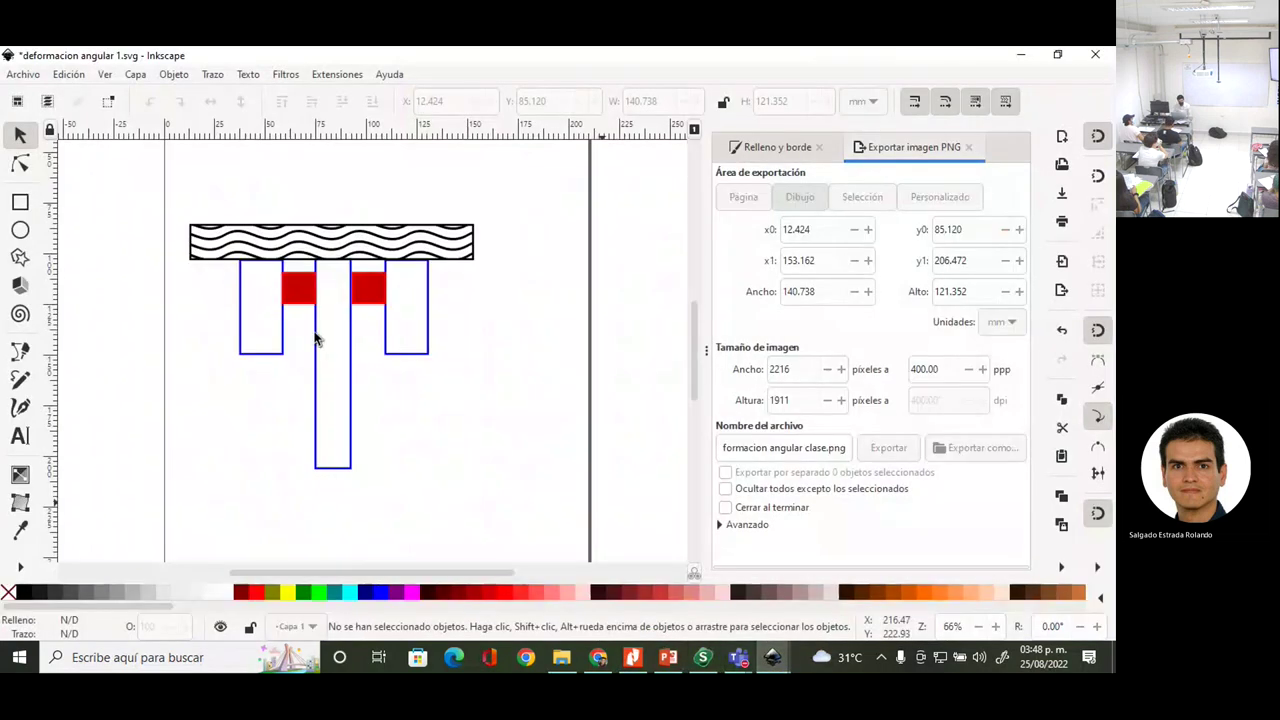
- Add the text label "40 mm" at font size 25 pt in the gap between the first outer plate and the central plate
click(20, 435)
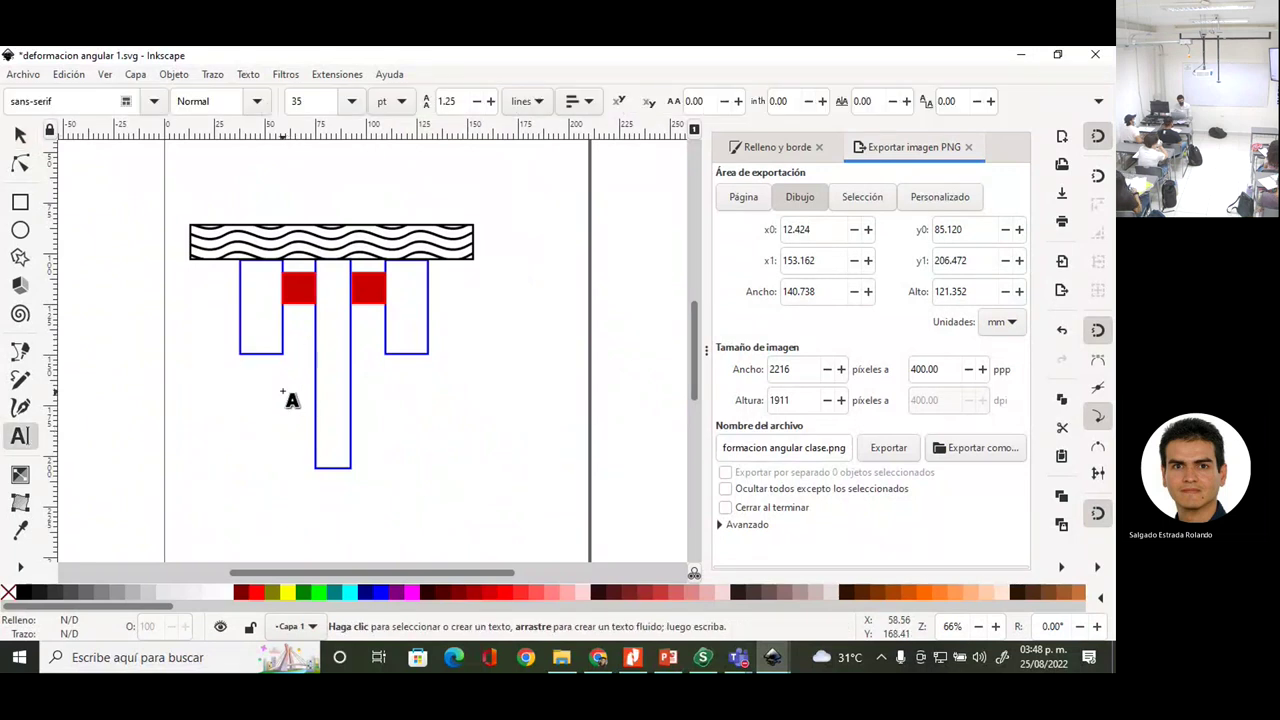
click(278, 389)
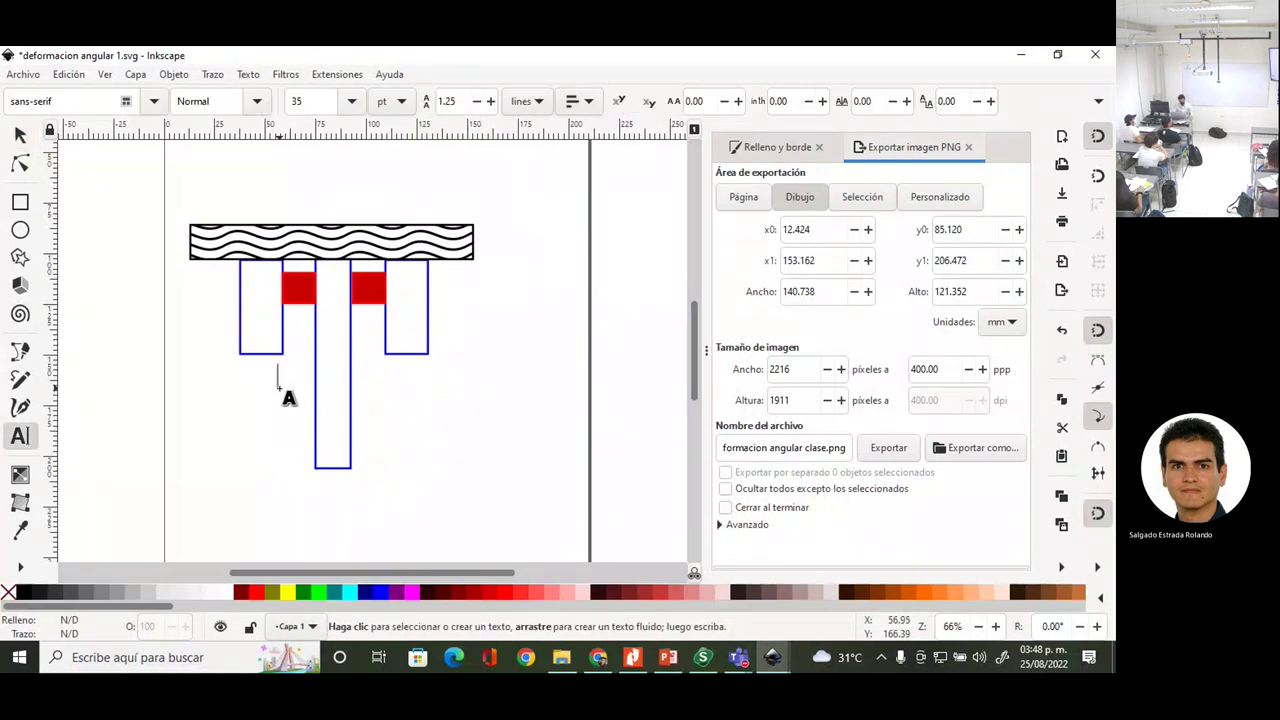
click(298, 101)
text(6)
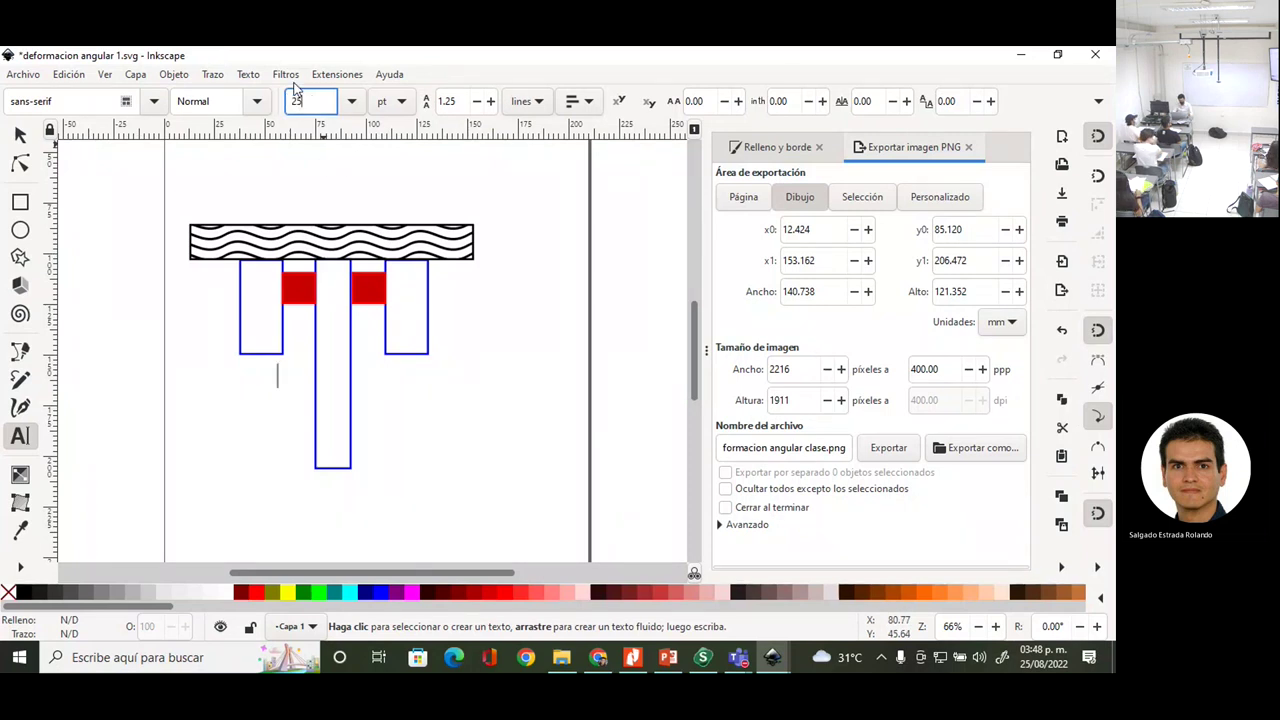
key(Return)
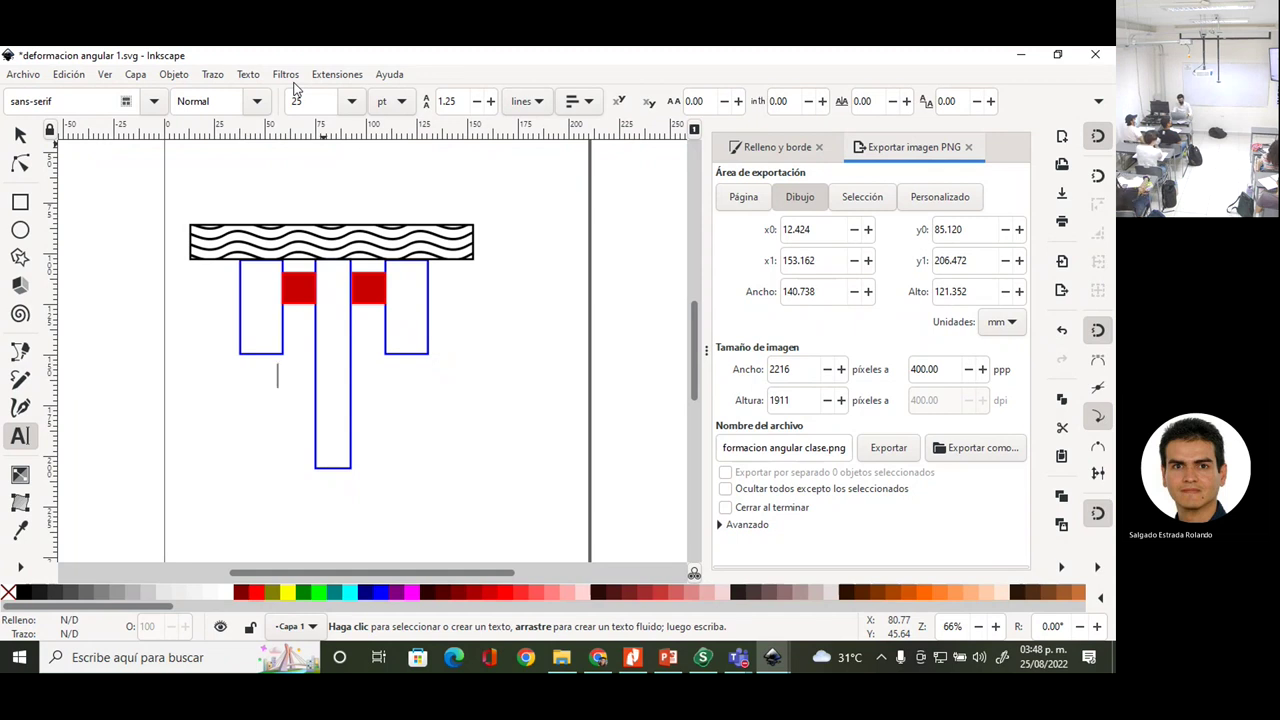
text(40 )
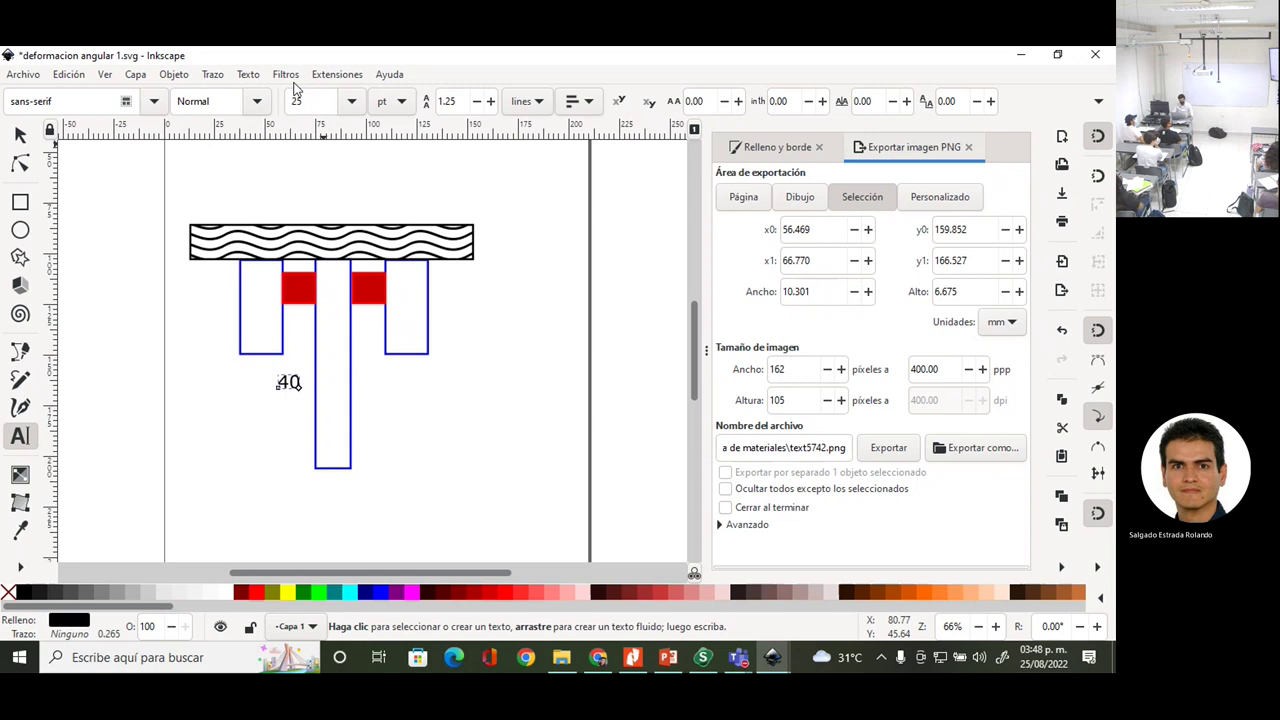
text(mm)
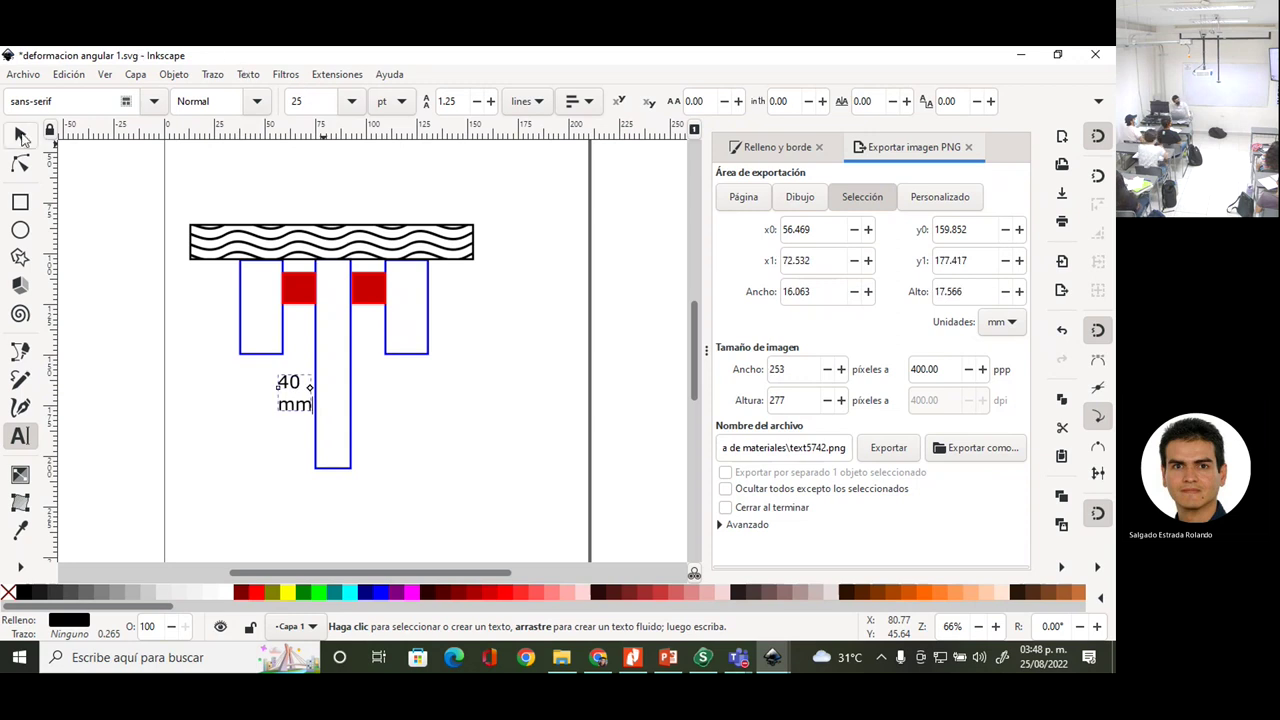
- Move the 40 mm label up so it sits closer beneath the first red rubber element
click(22, 137)
mouse_move(290, 390)
mouse_down()
mouse_move(296, 352)
mouse_move(293, 371)
mouse_up()
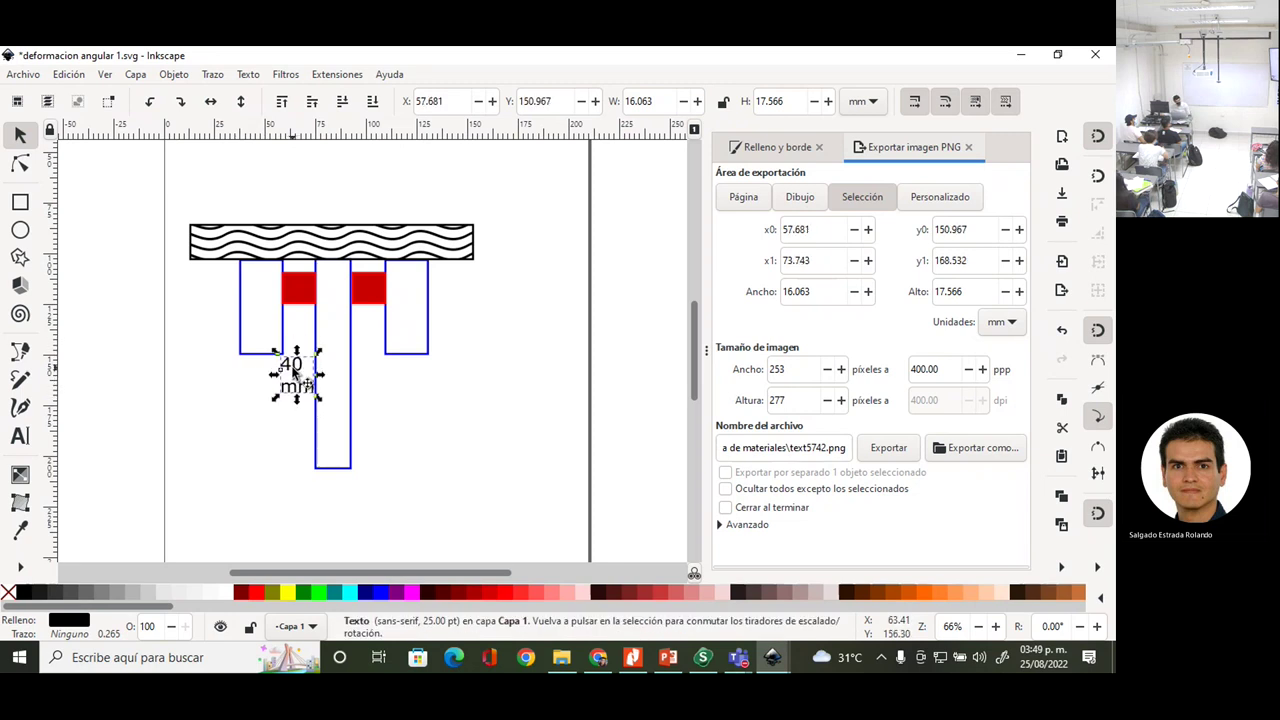
click(366, 364)
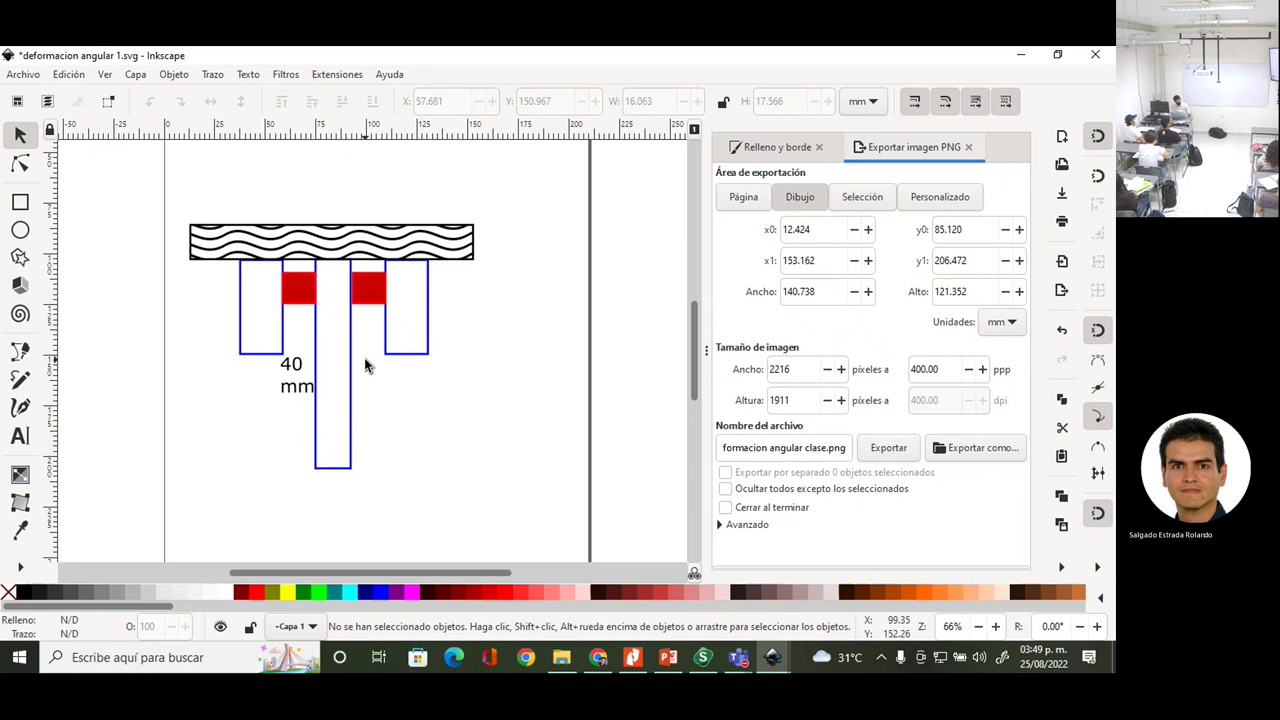
- Copy the 40 mm label and place the duplicate beneath the second red rubber element
click(293, 370)
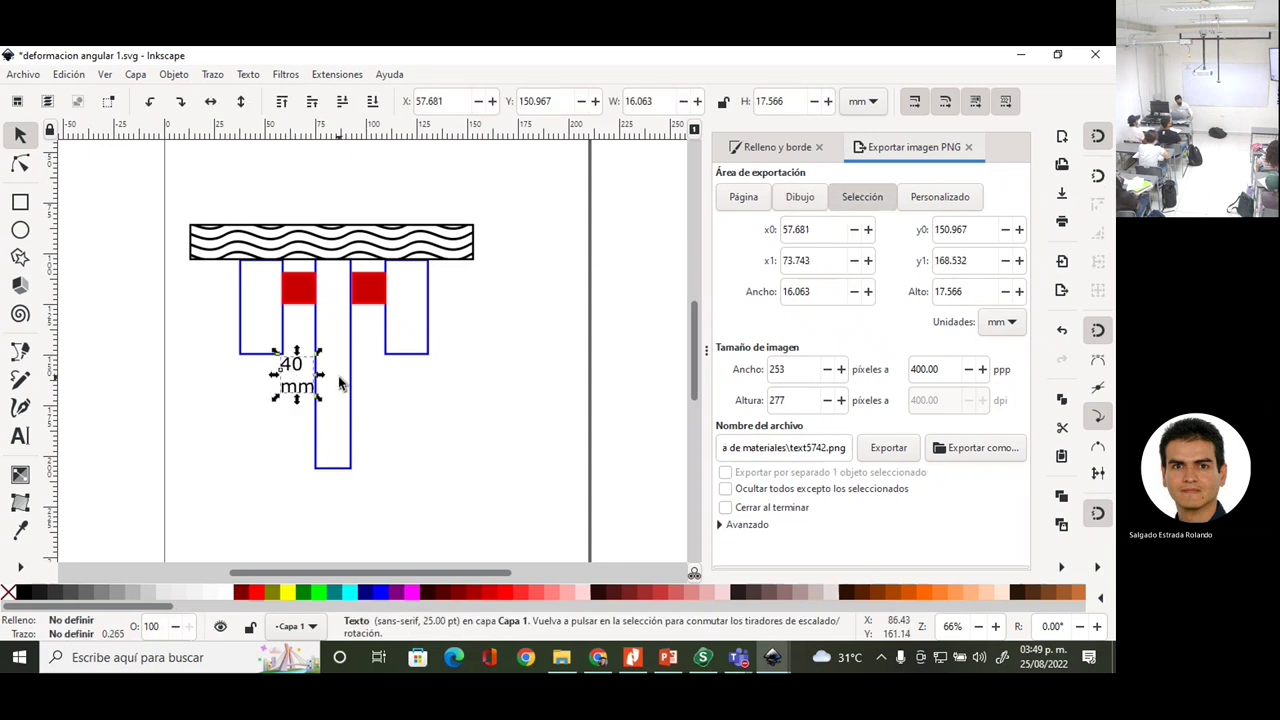
click(386, 378)
key(ctrl+v)
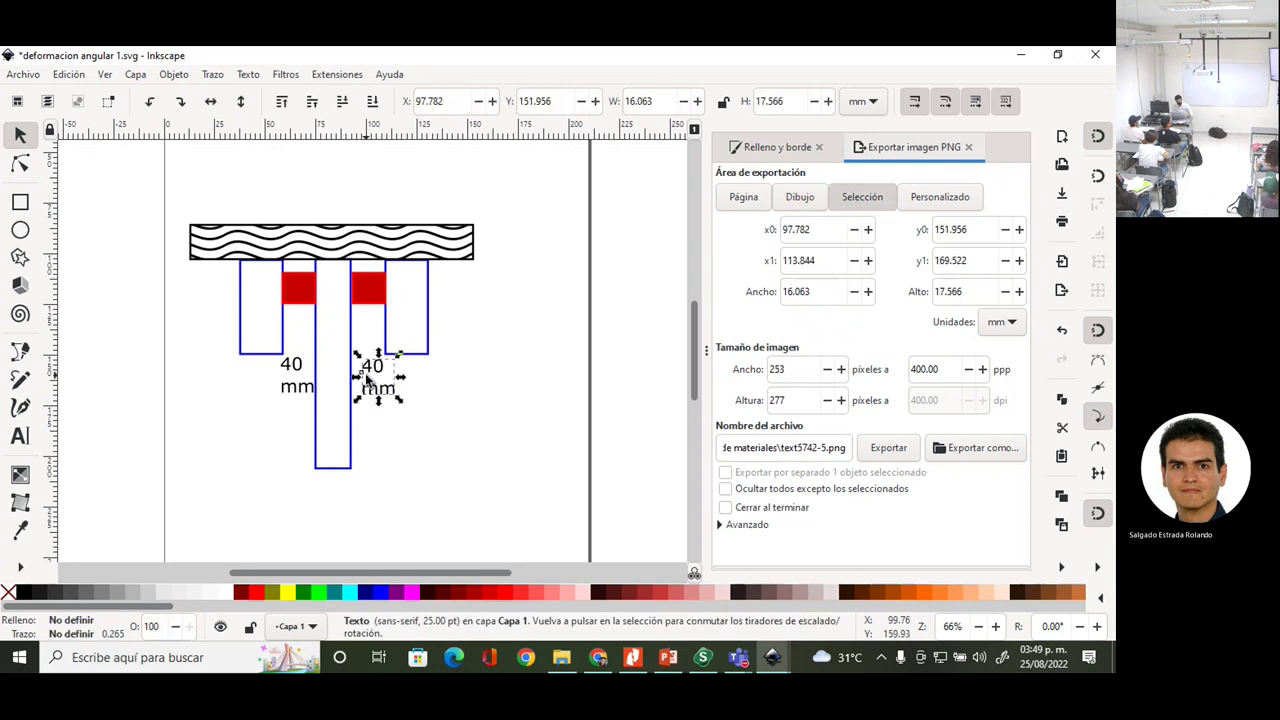
click(367, 378)
click(378, 372)
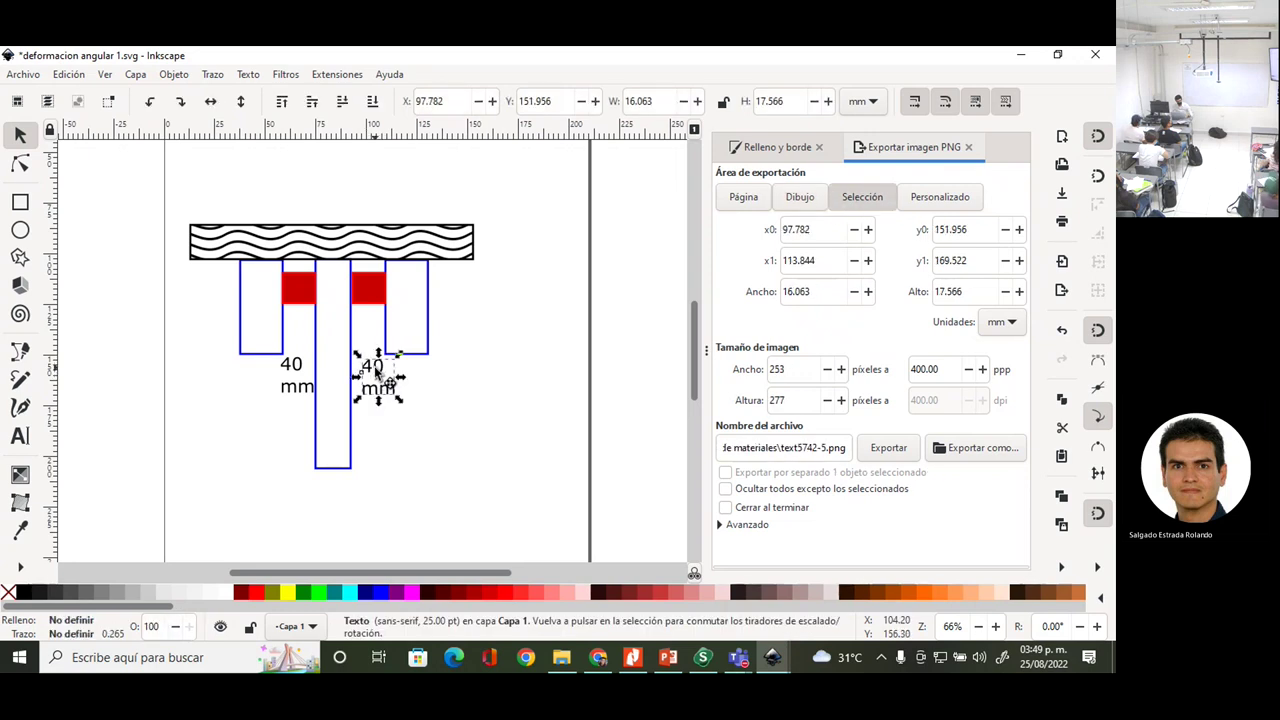
drag(375, 370, 361, 357)
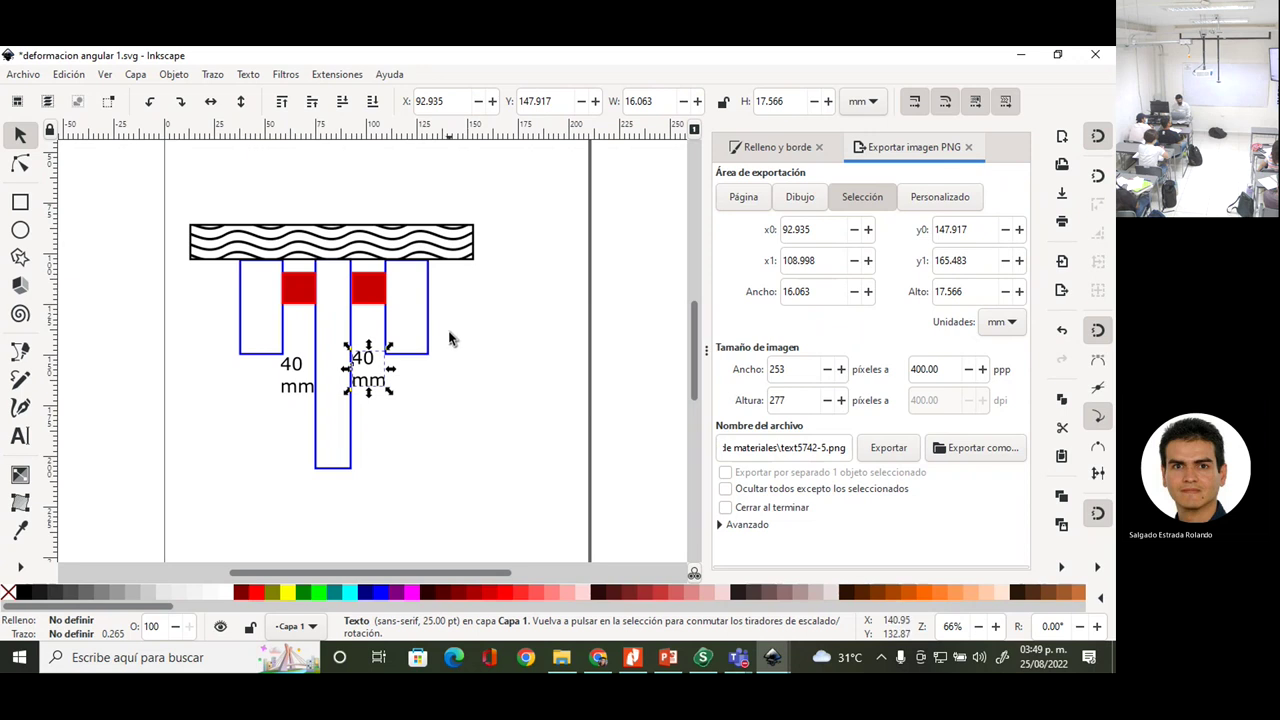
- Draw a slanted straight line about 34 mm long in the empty area beside the plate assembly
click(20, 354)
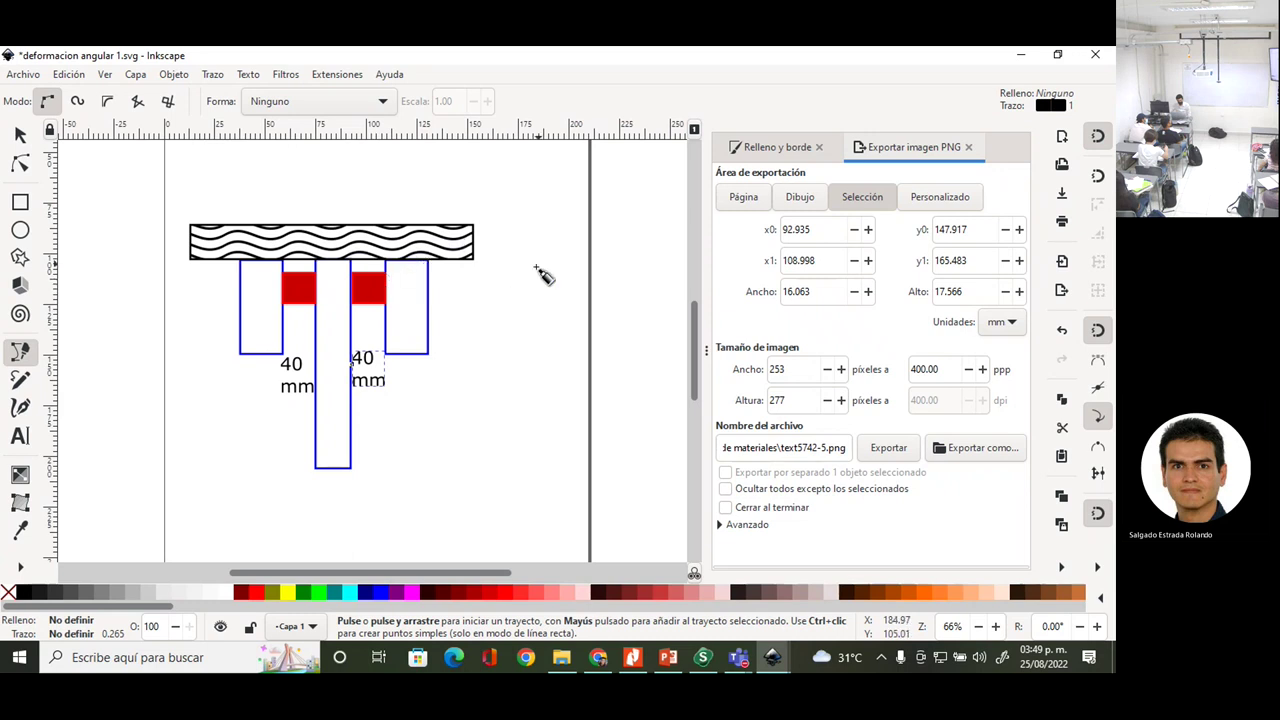
drag(519, 273, 466, 318)
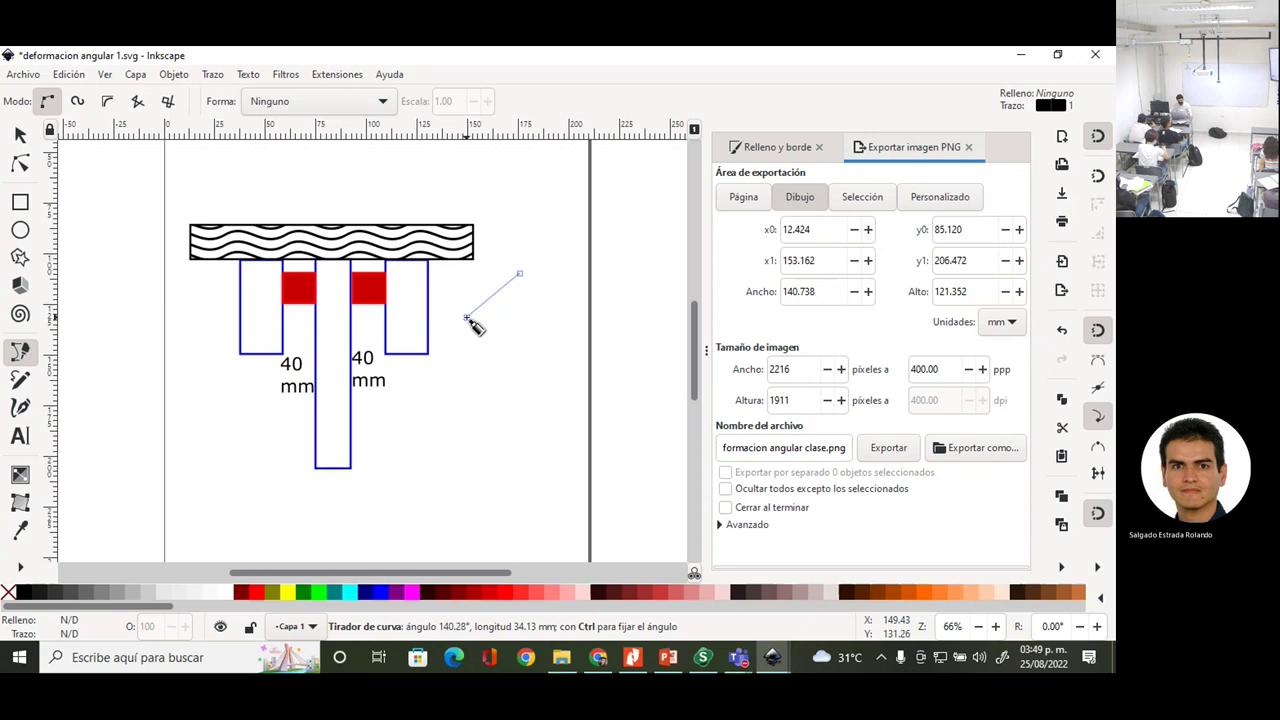
right_click(466, 318)
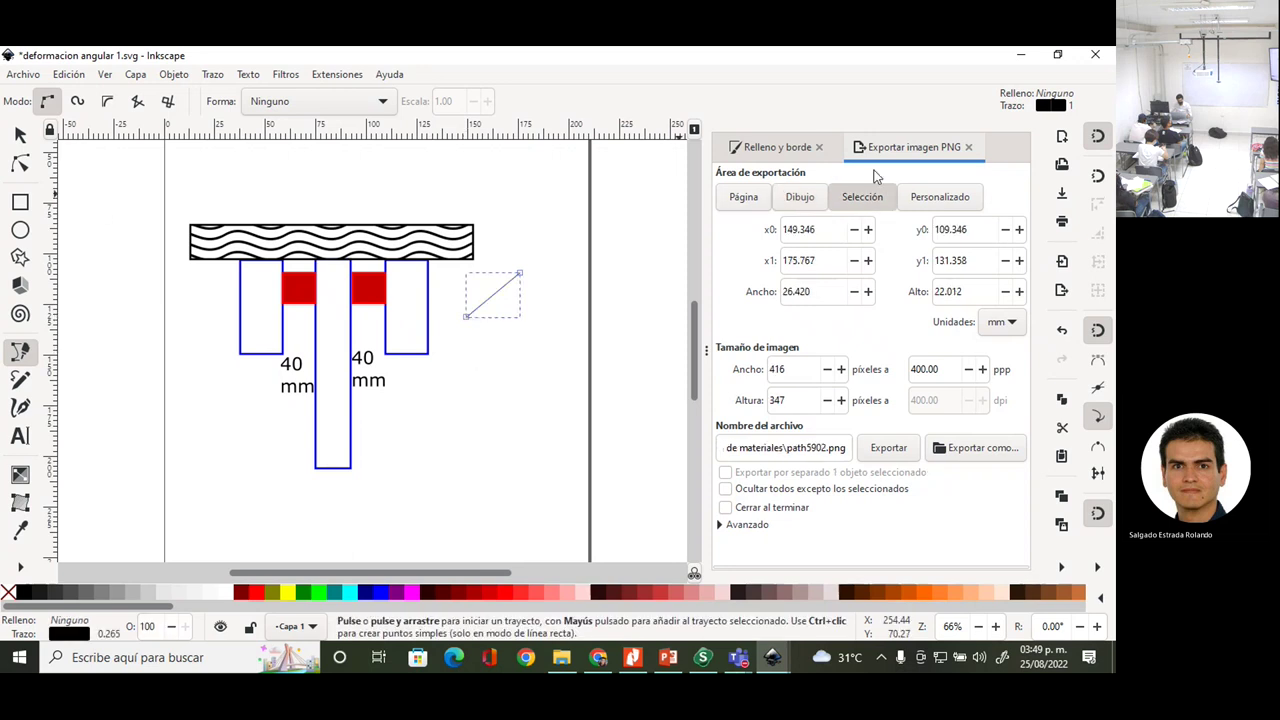
- Set the slanted line's stroke width to 1 mm
click(792, 150)
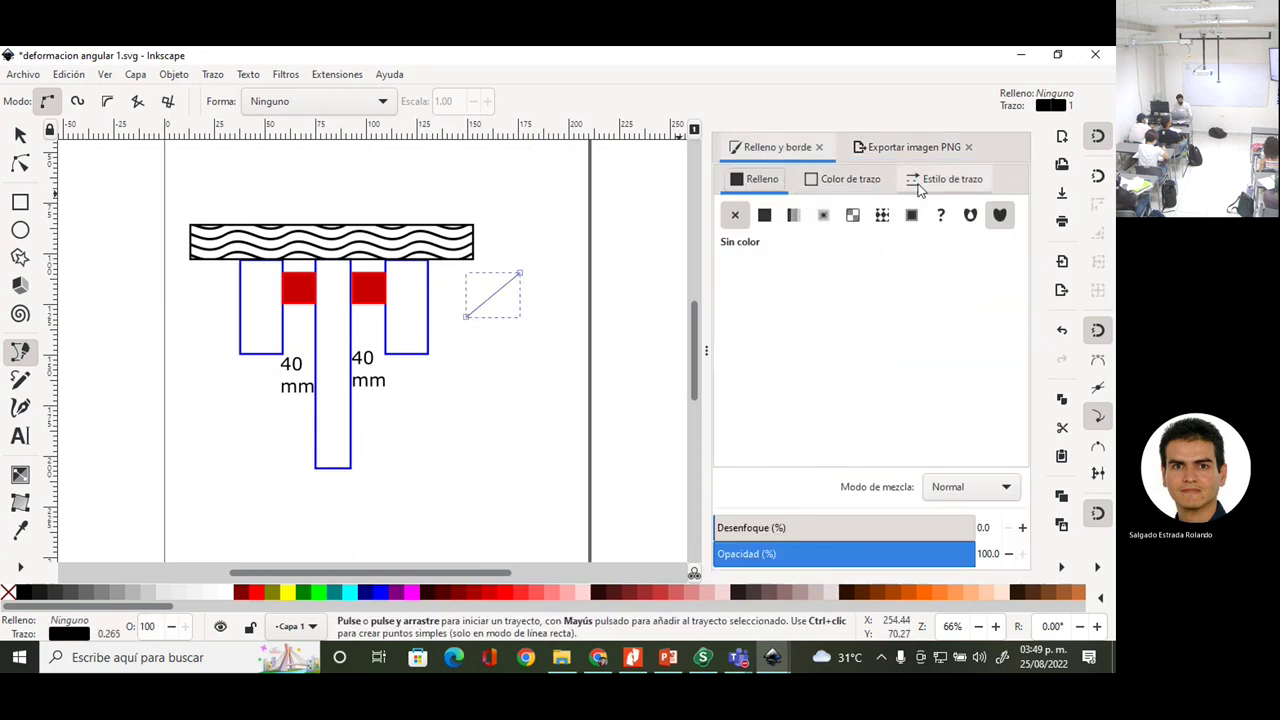
click(918, 182)
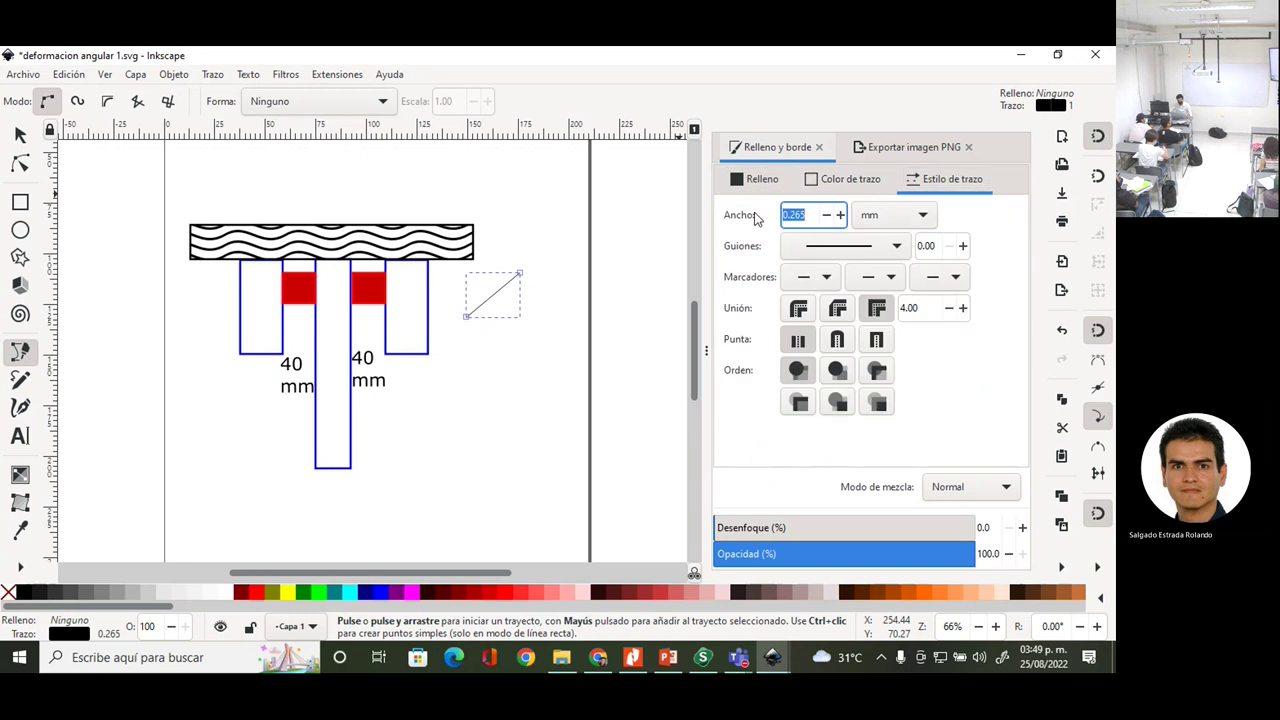
text(1)
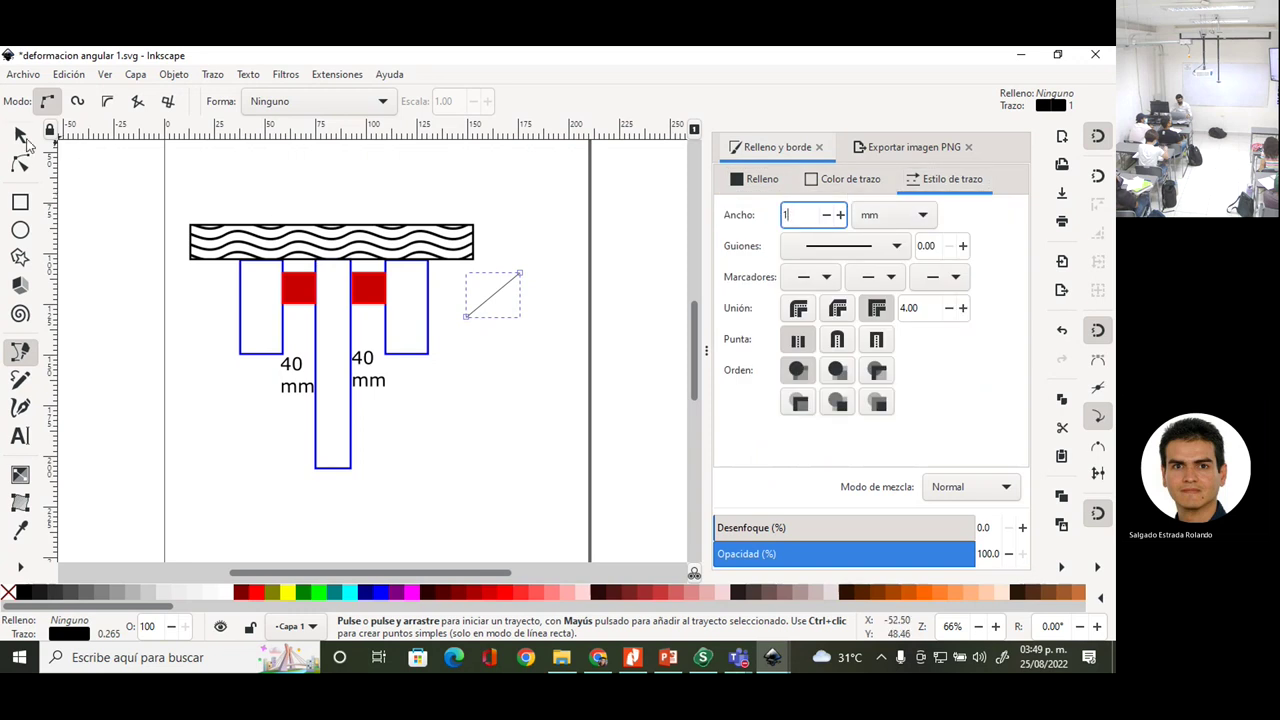
click(20, 134)
key(Return)
- Copy the slanted line and paste the duplicate directly below the original
click(509, 306)
click(500, 297)
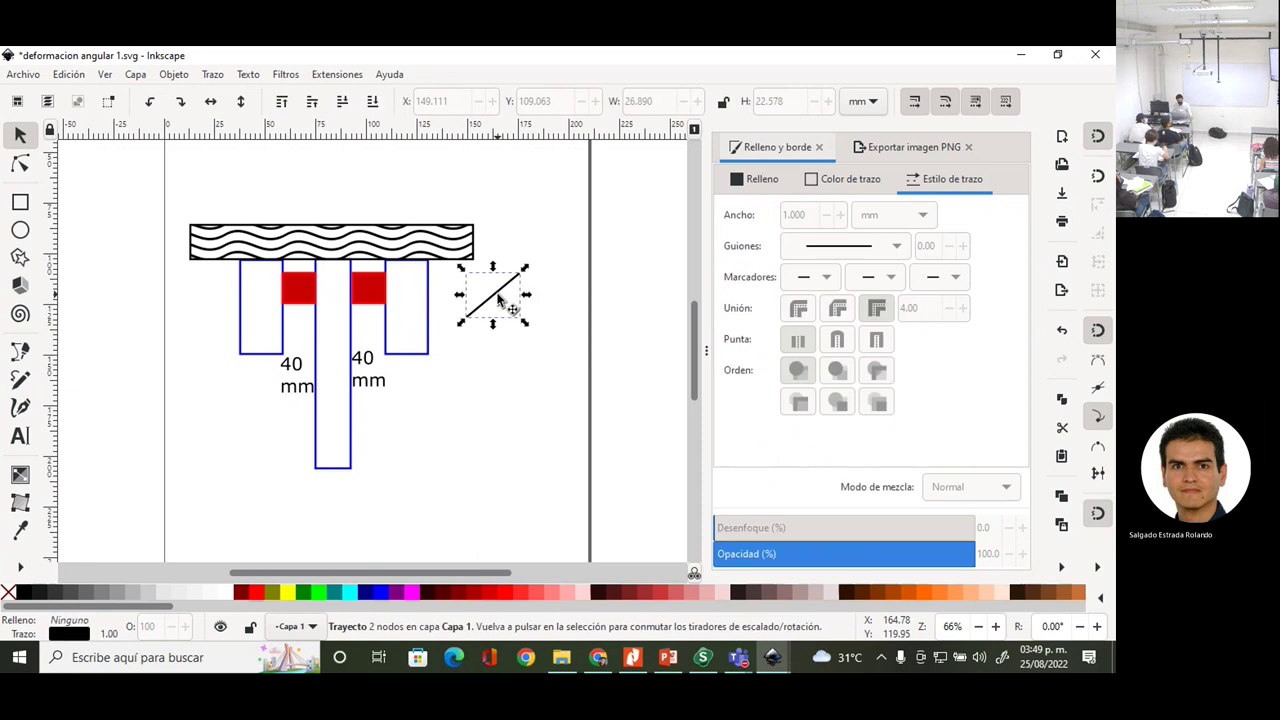
click(497, 356)
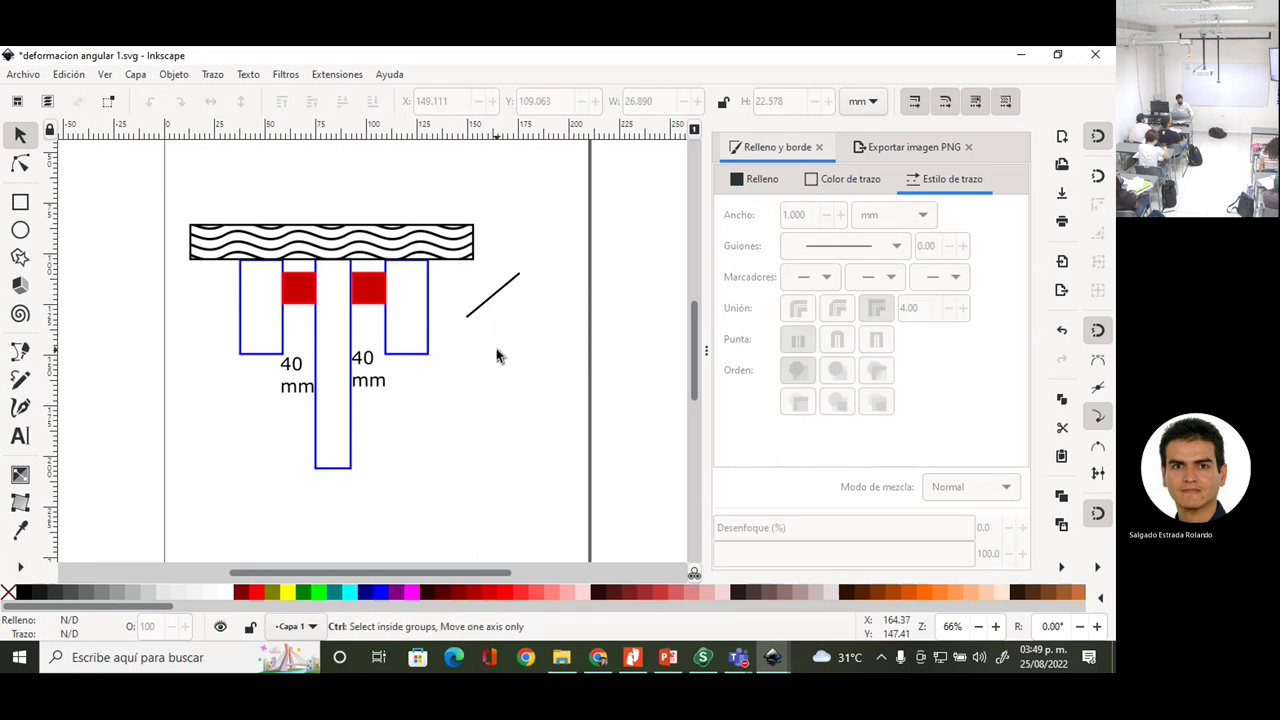
key(ctrl+v)
click(497, 345)
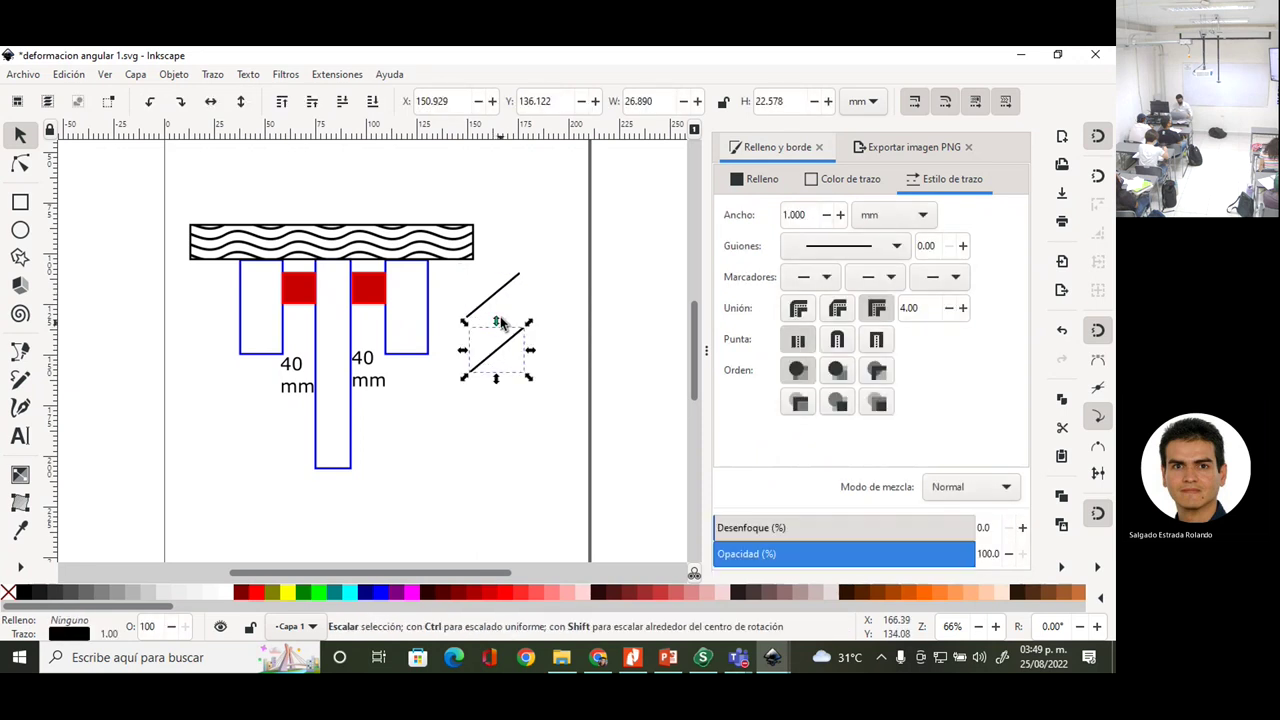
click(505, 340)
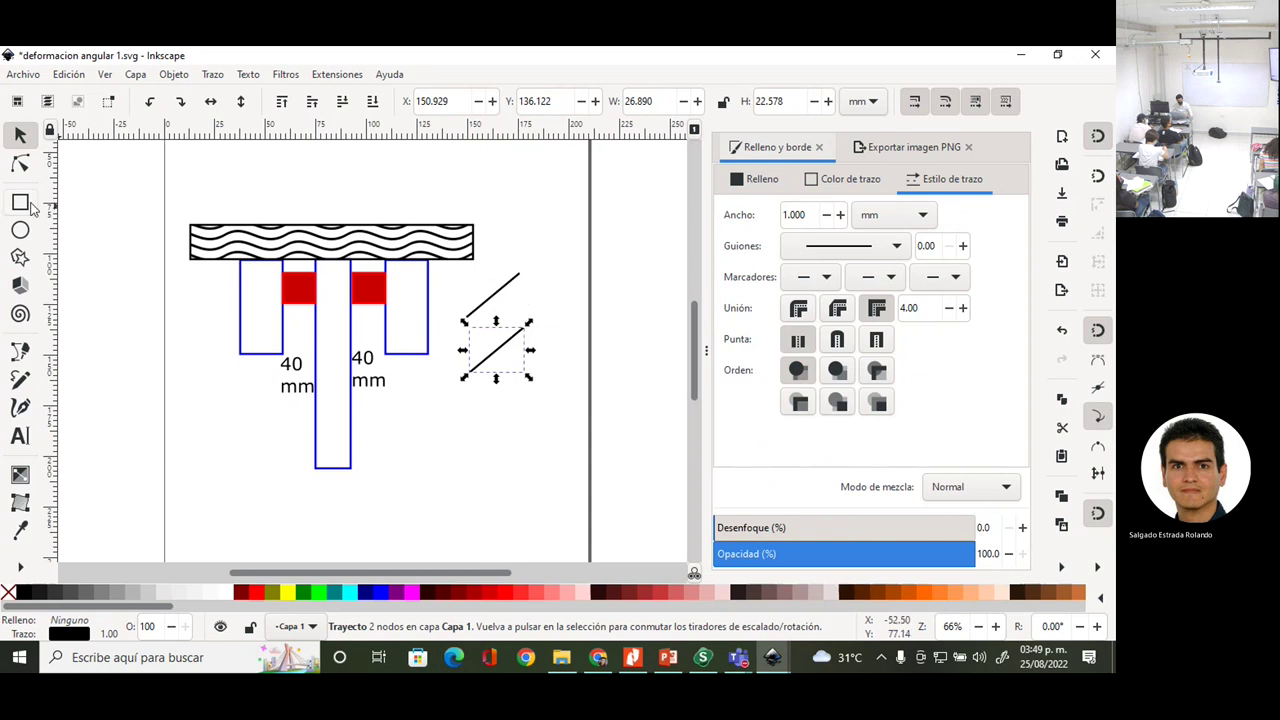
- Join the matching endpoints of the two slanted lines with two near-vertical segments to close a parallelogram
click(20, 350)
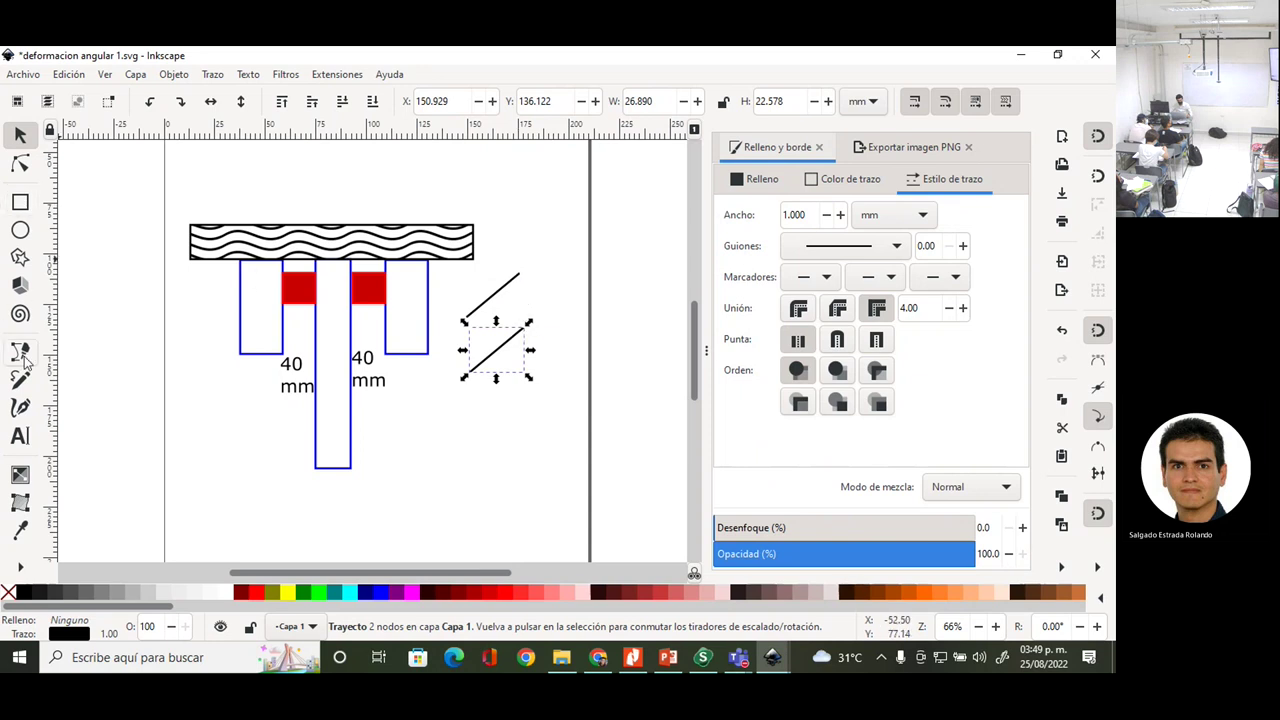
click(521, 294)
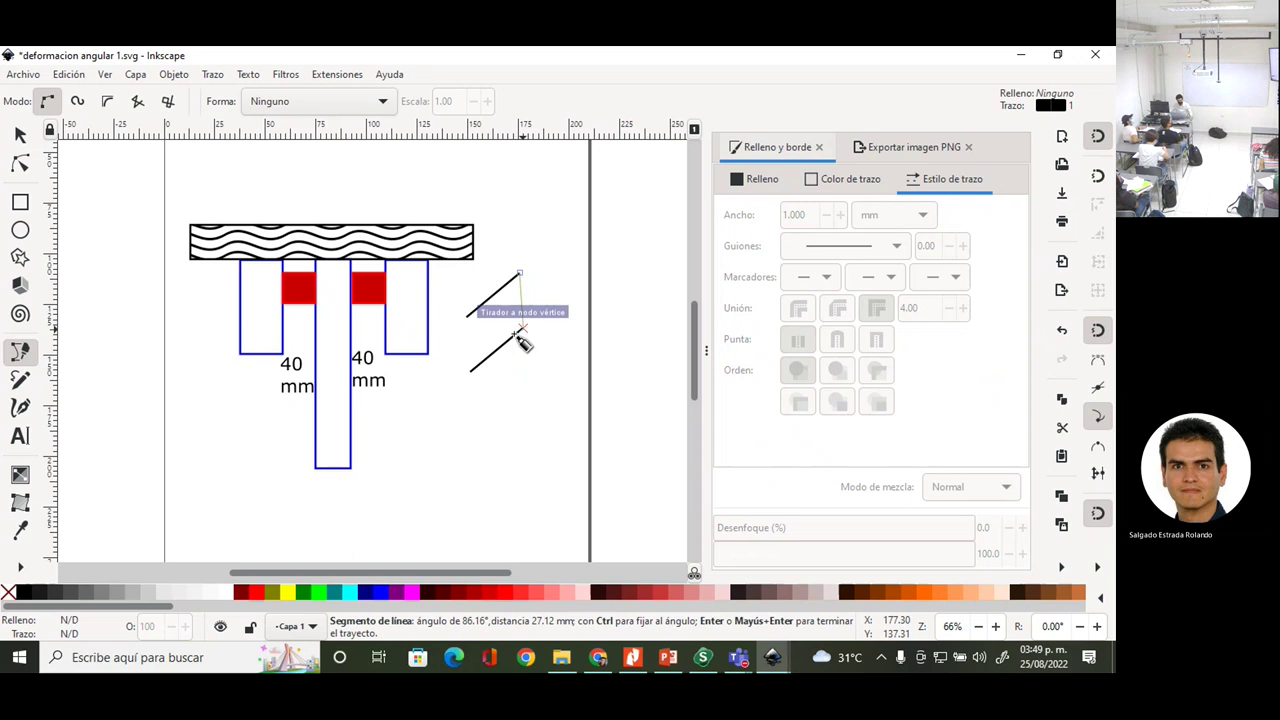
double_click(523, 330)
click(466, 317)
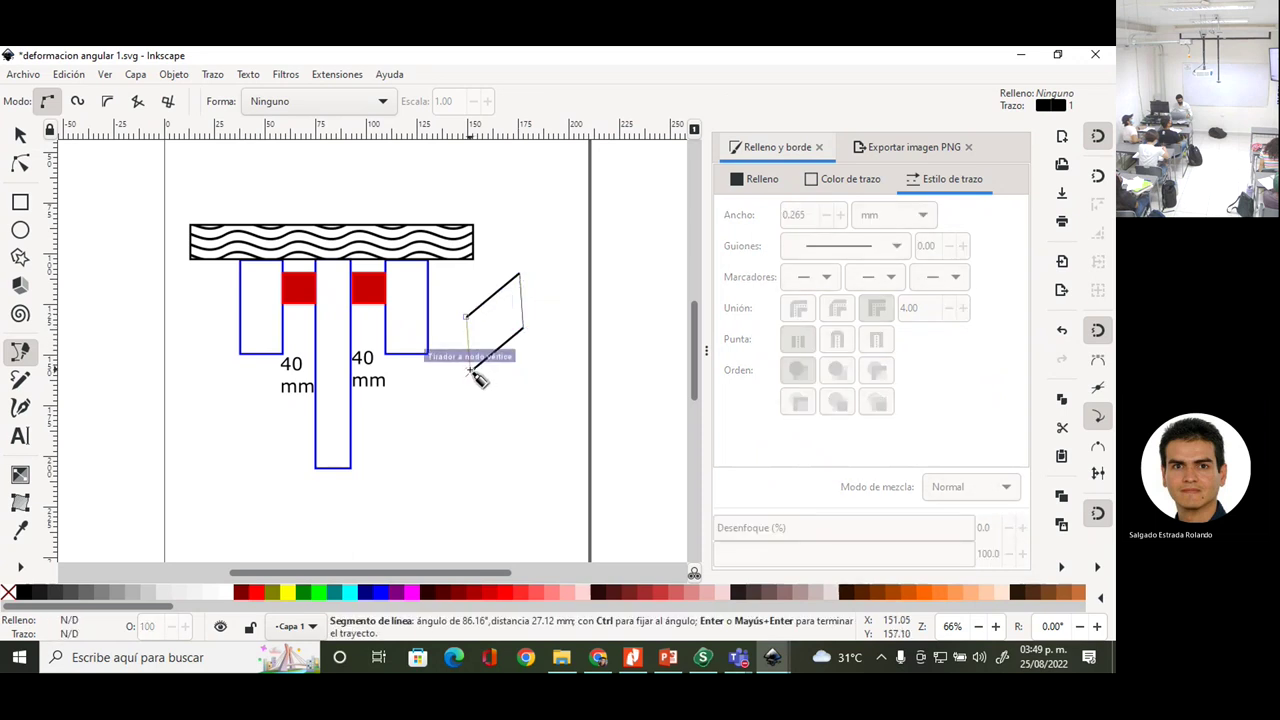
click(469, 370)
- Set the stroke width of both near-vertical sides of the parallelogram to 1 mm
click(735, 214)
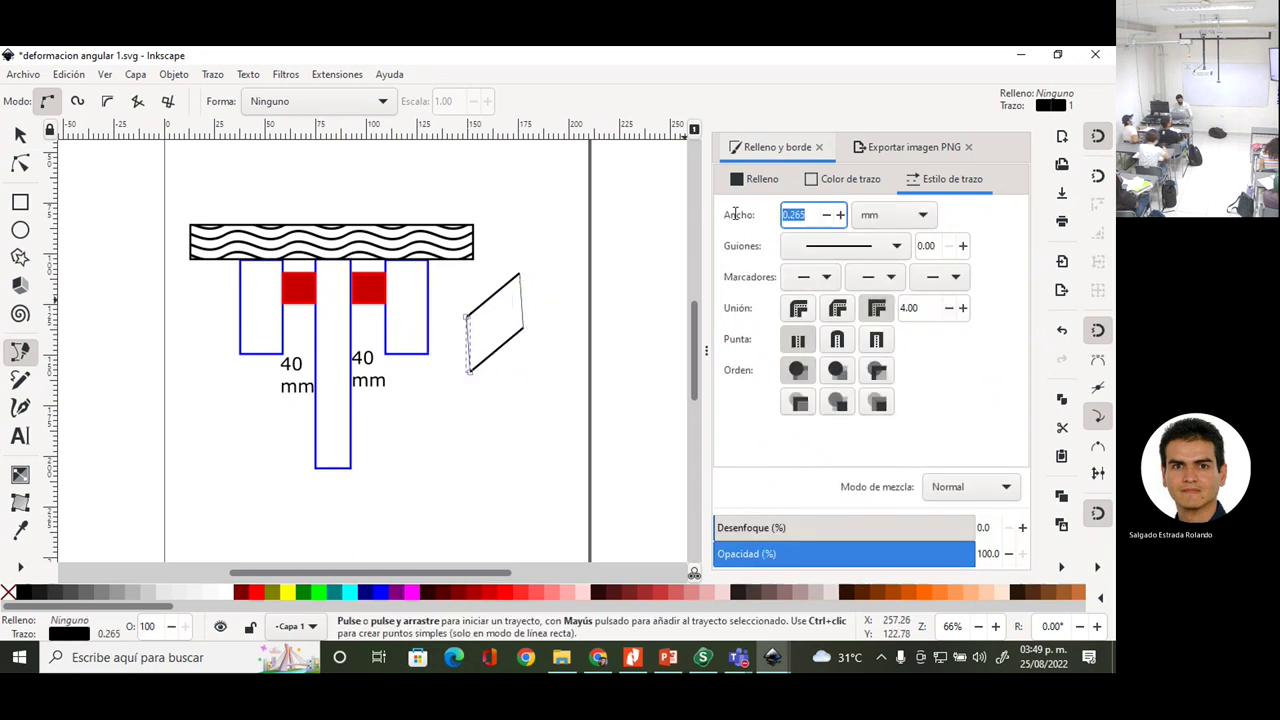
text(1)
click(20, 133)
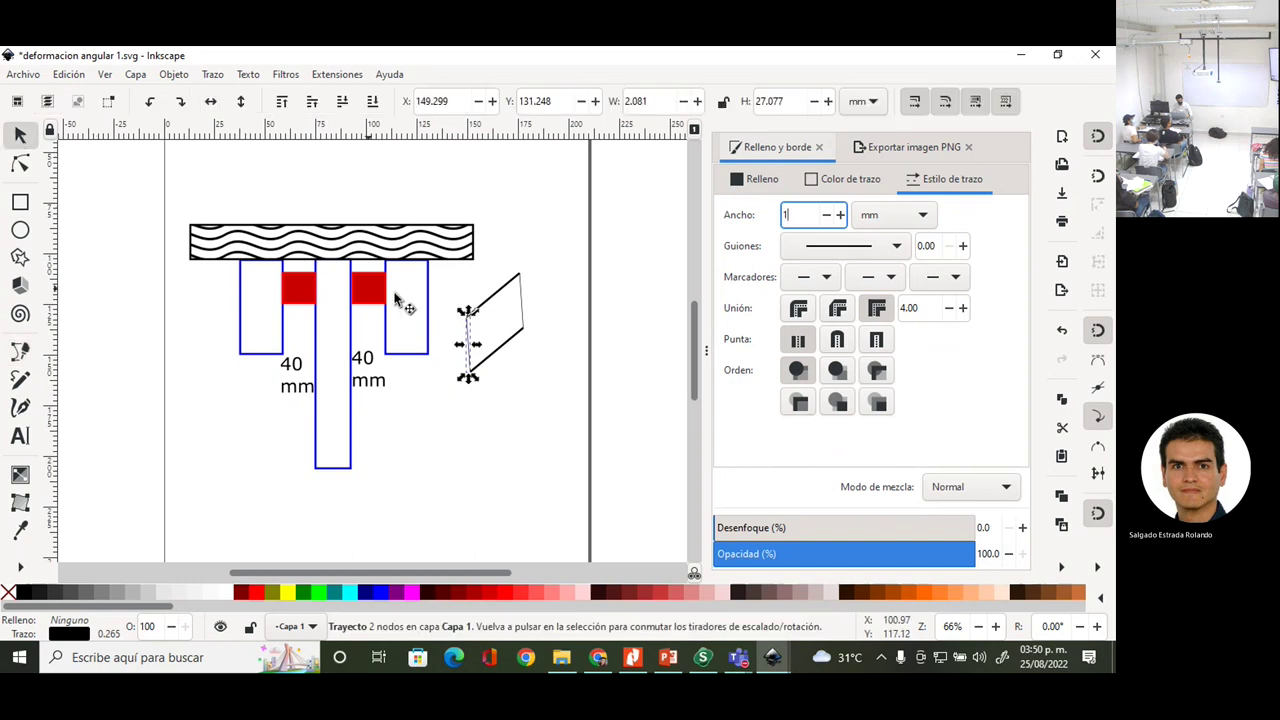
click(893, 214)
click(568, 289)
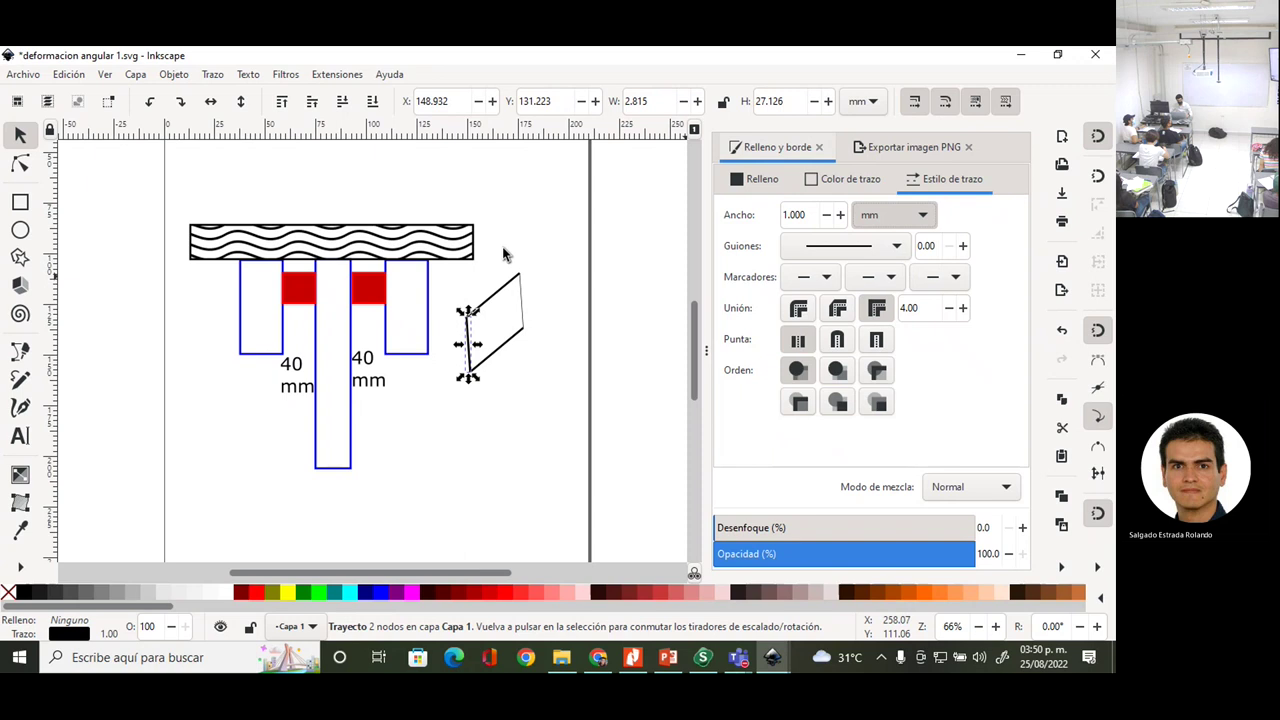
click(522, 318)
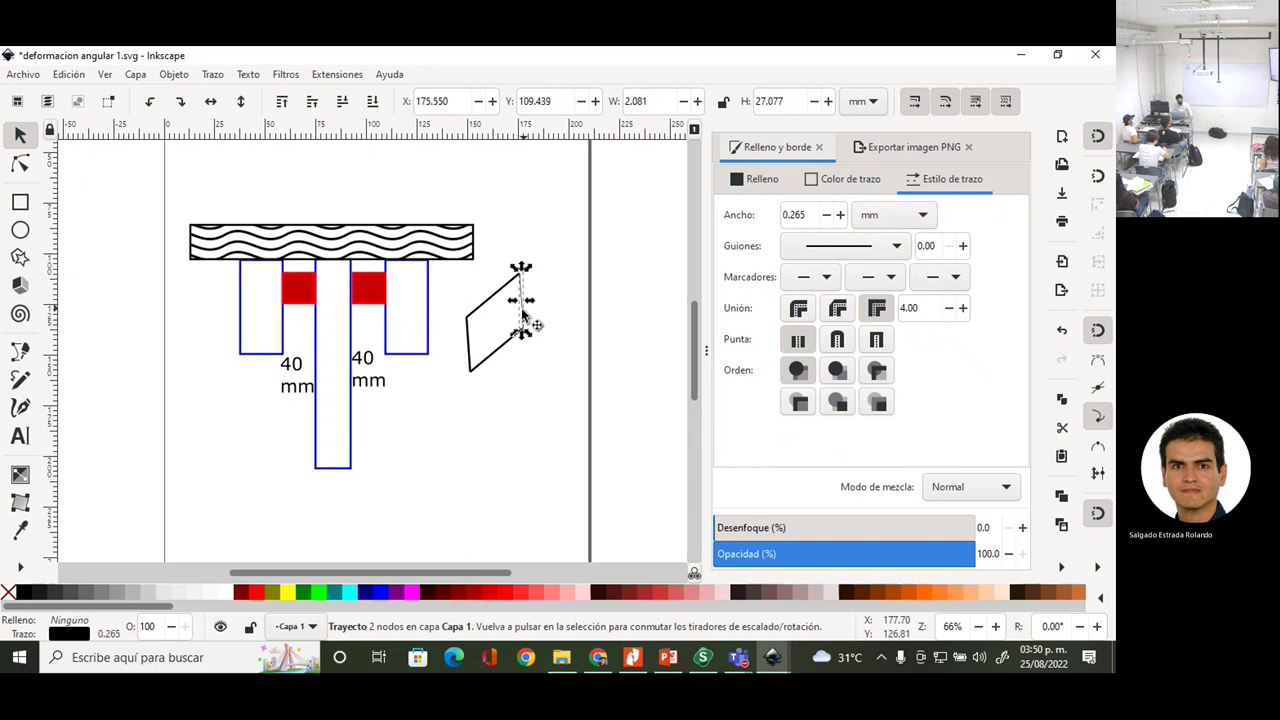
triple_click(794, 216)
text(1)
click(503, 236)
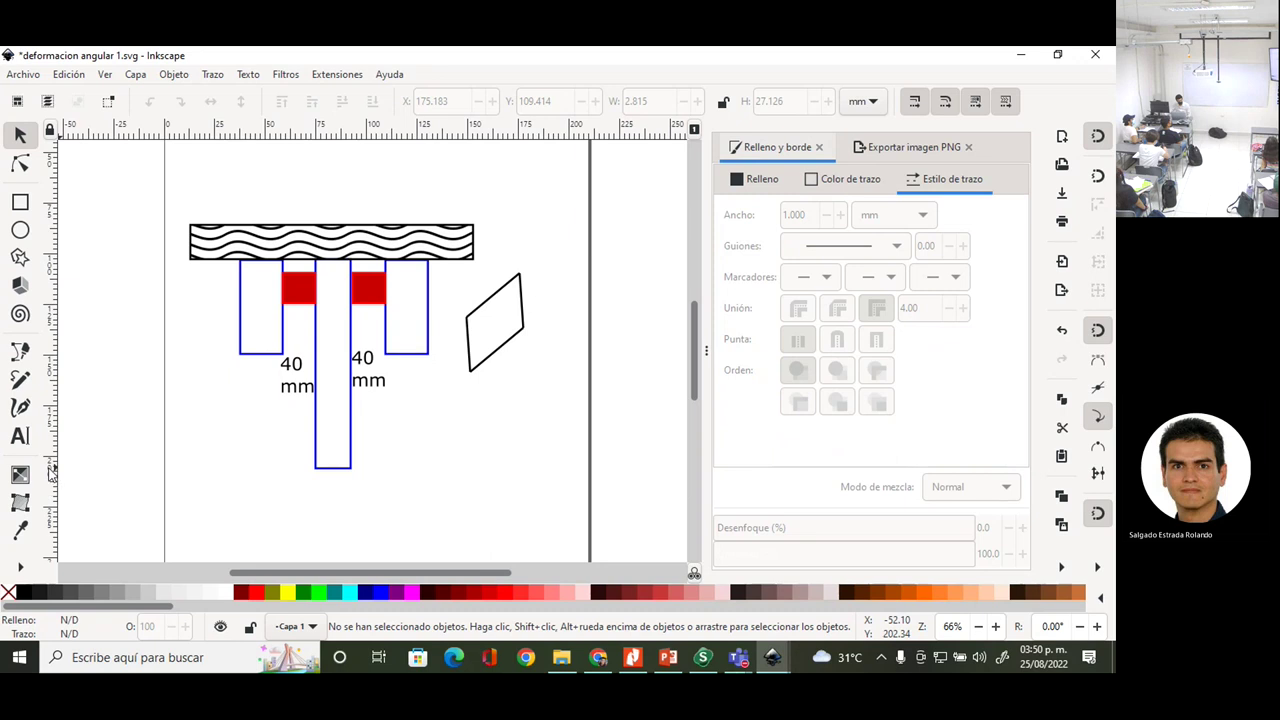
- Fill the bounded interior of the parallelogram with the Paint Bucket tool
click(20, 566)
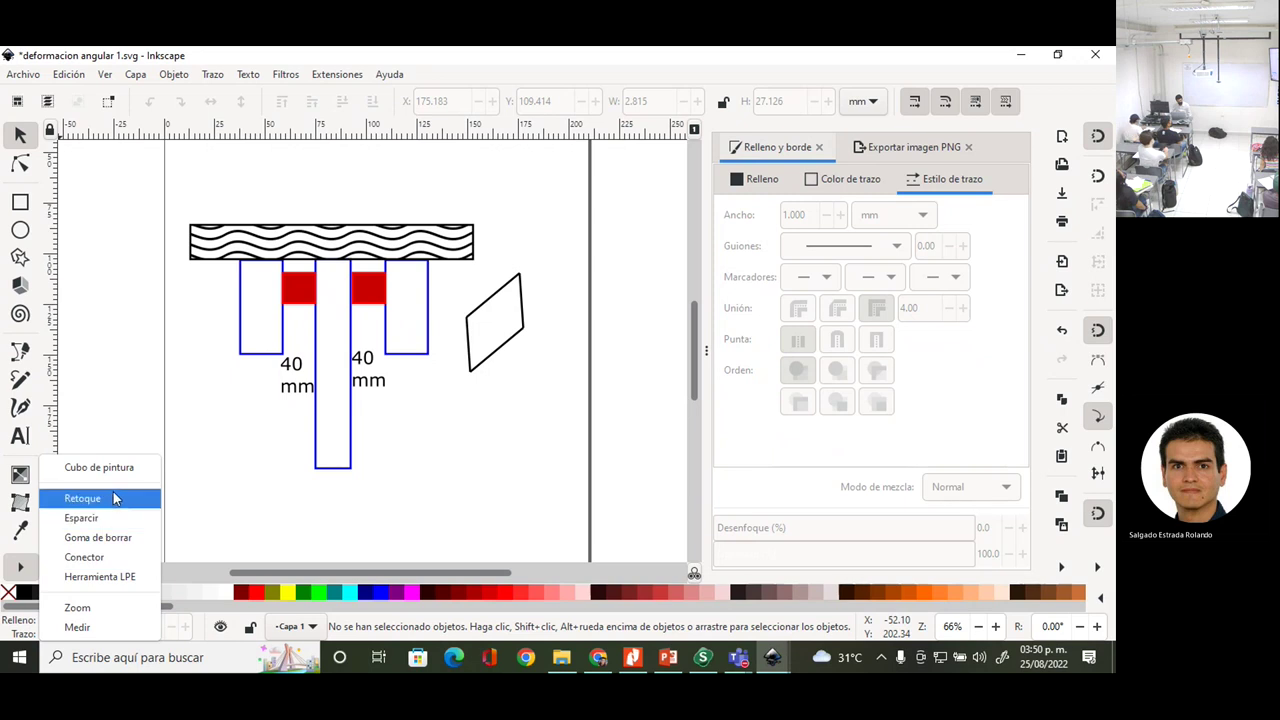
click(97, 467)
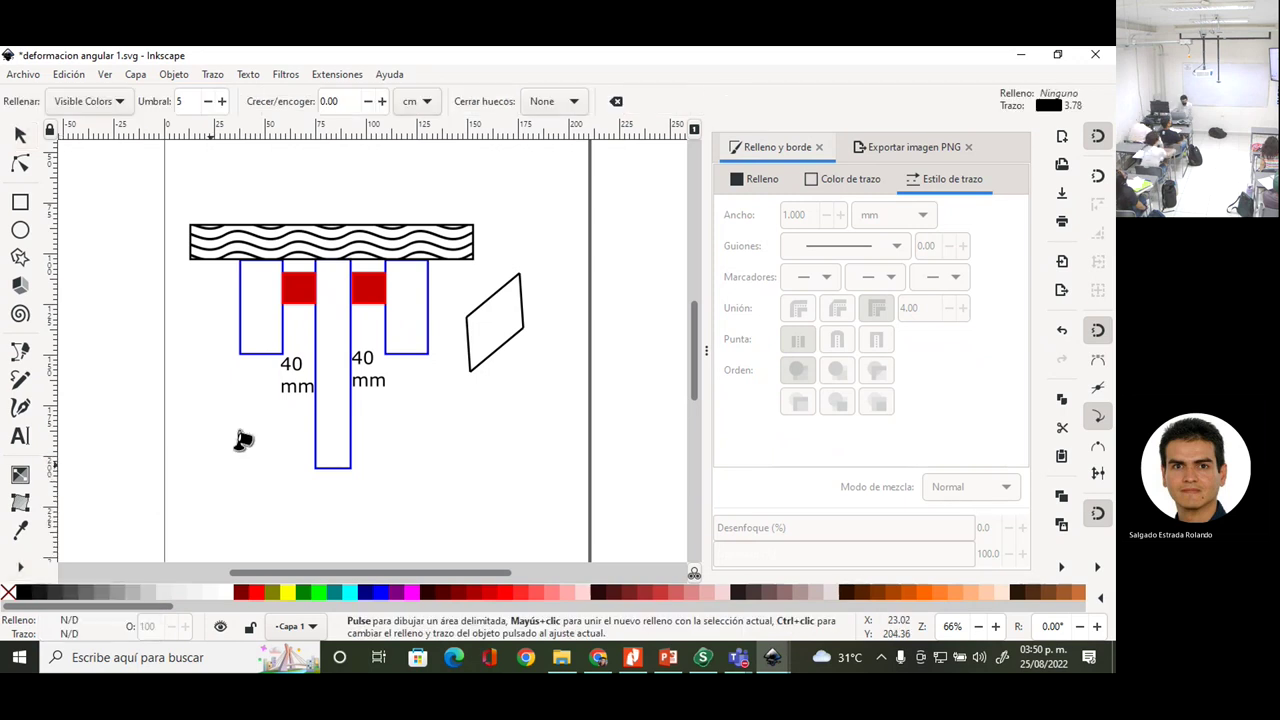
click(489, 319)
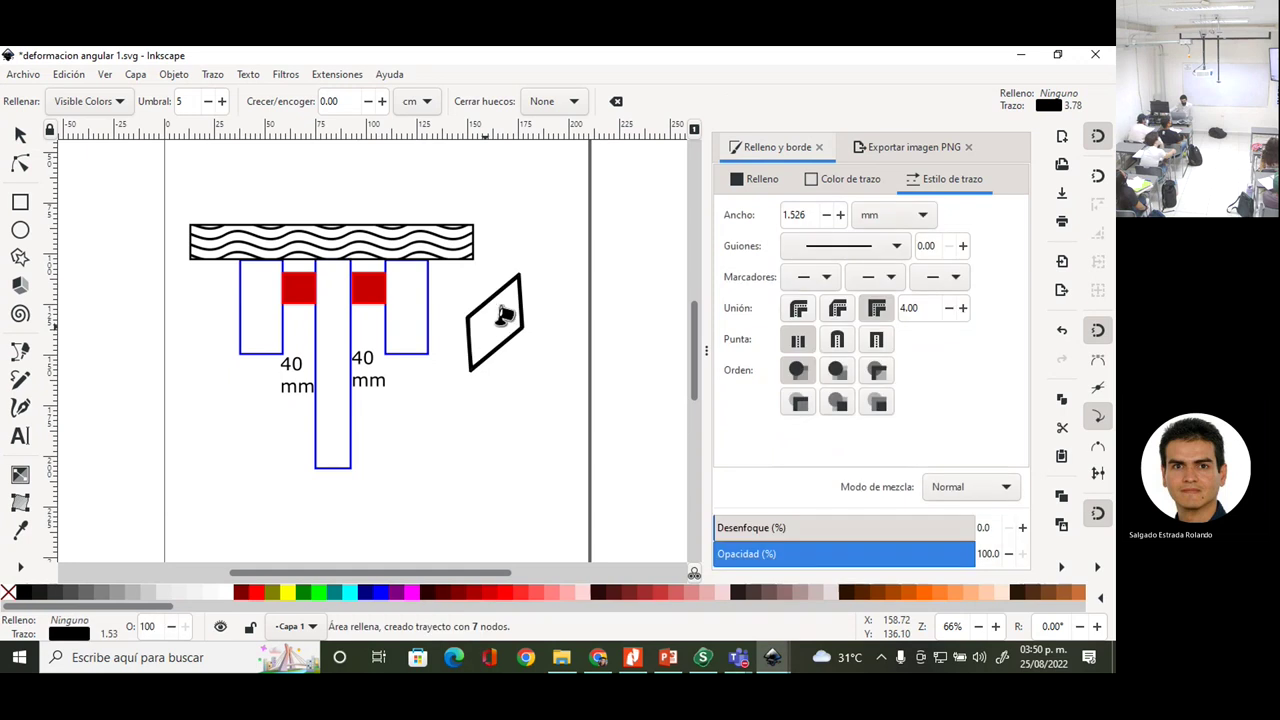
- Give the parallelogram a uniform red fill with an RGB red value of 255
click(757, 181)
click(764, 215)
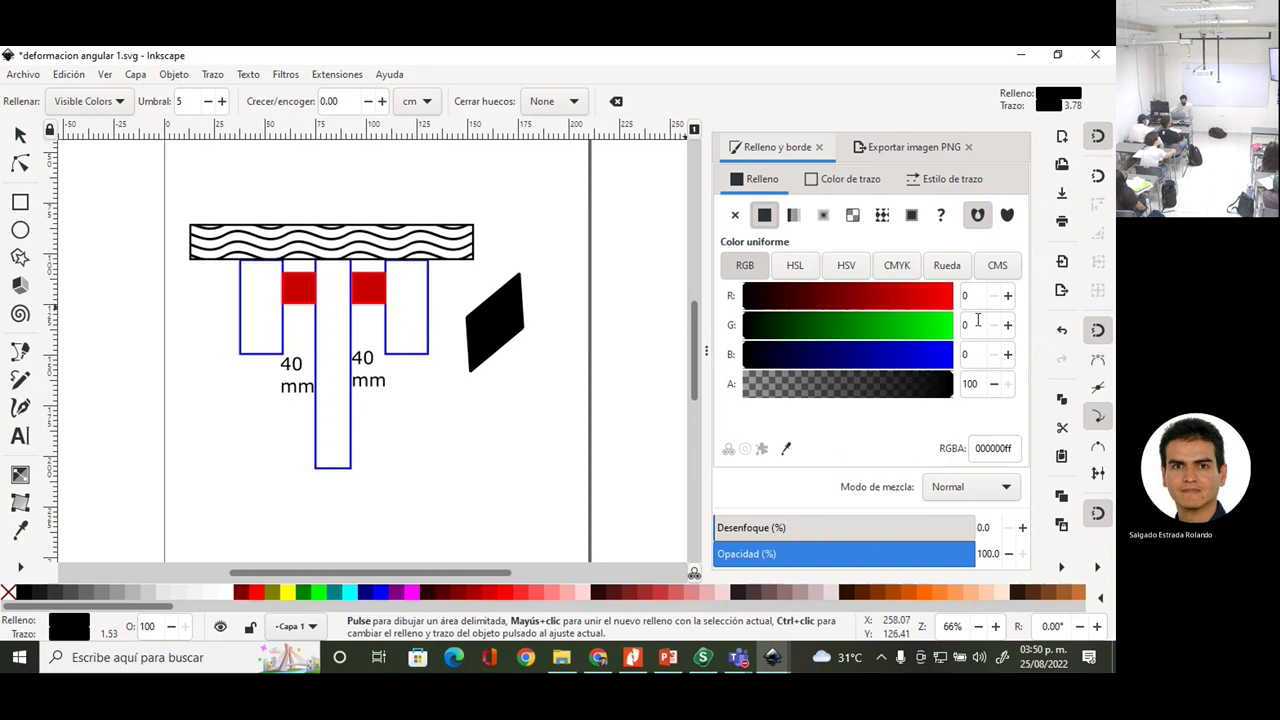
click(970, 296)
text(2)
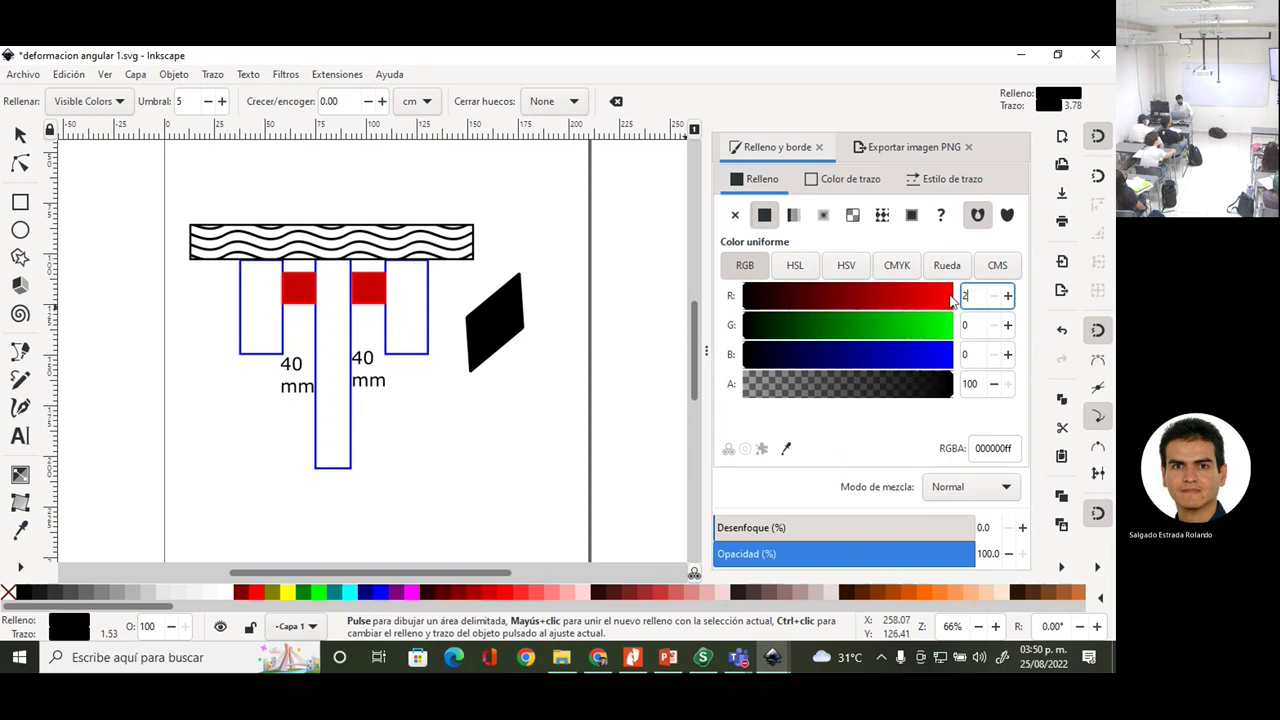
text(55)
key(Tab)
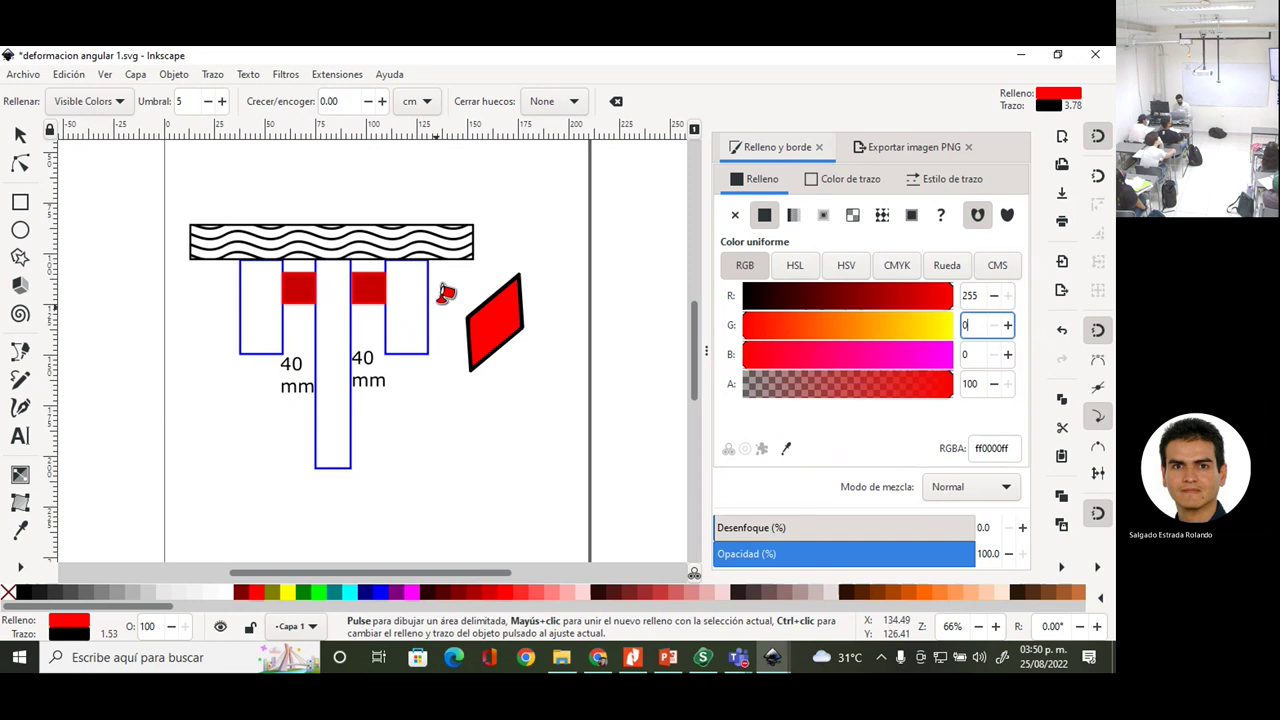
- Move the red parallelogram down off its construction lines and delete the four leftover outline segments
click(20, 134)
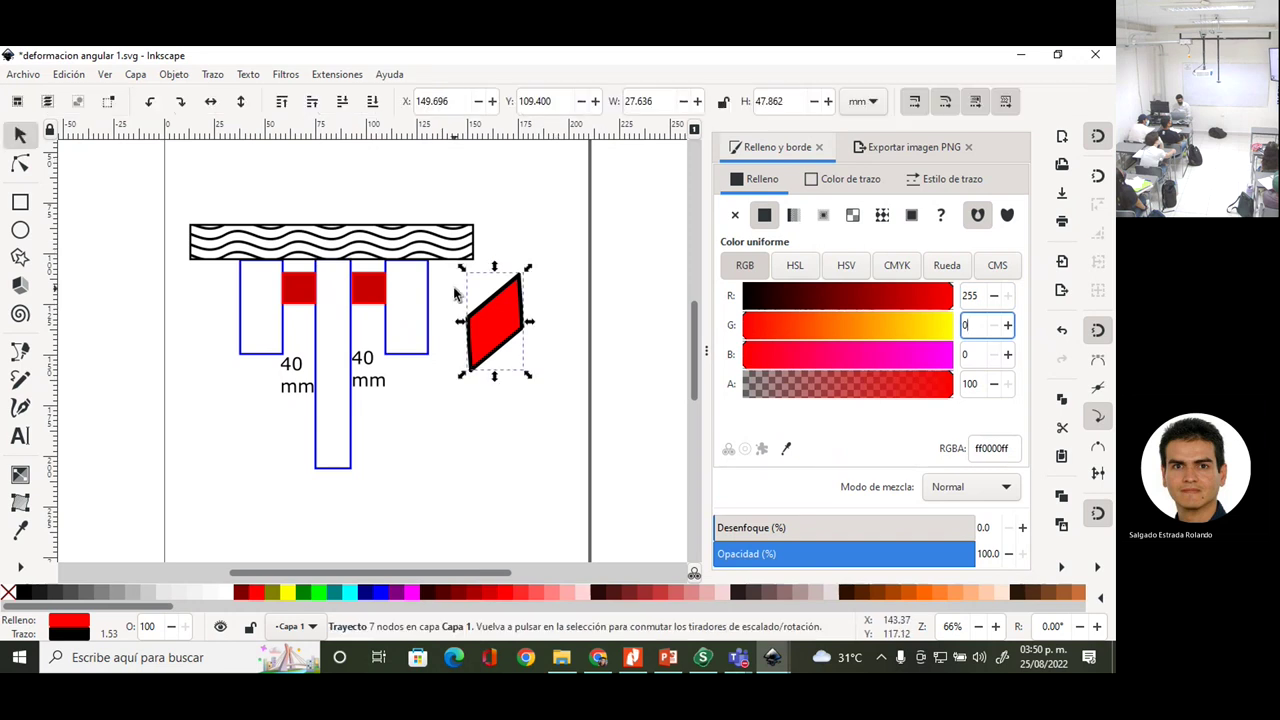
mouse_move(482, 304)
mouse_down()
mouse_move(390, 265)
mouse_move(395, 245)
mouse_move(486, 300)
mouse_move(500, 392)
mouse_up()
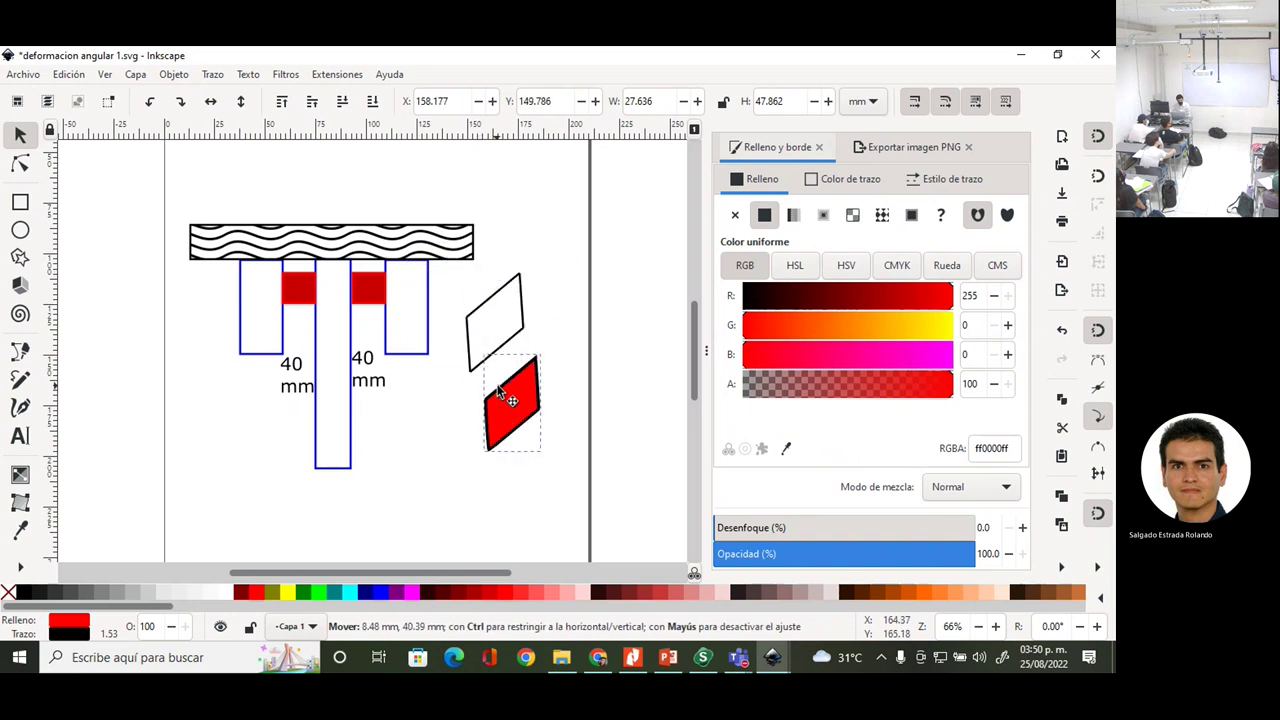
click(500, 295)
click(519, 297)
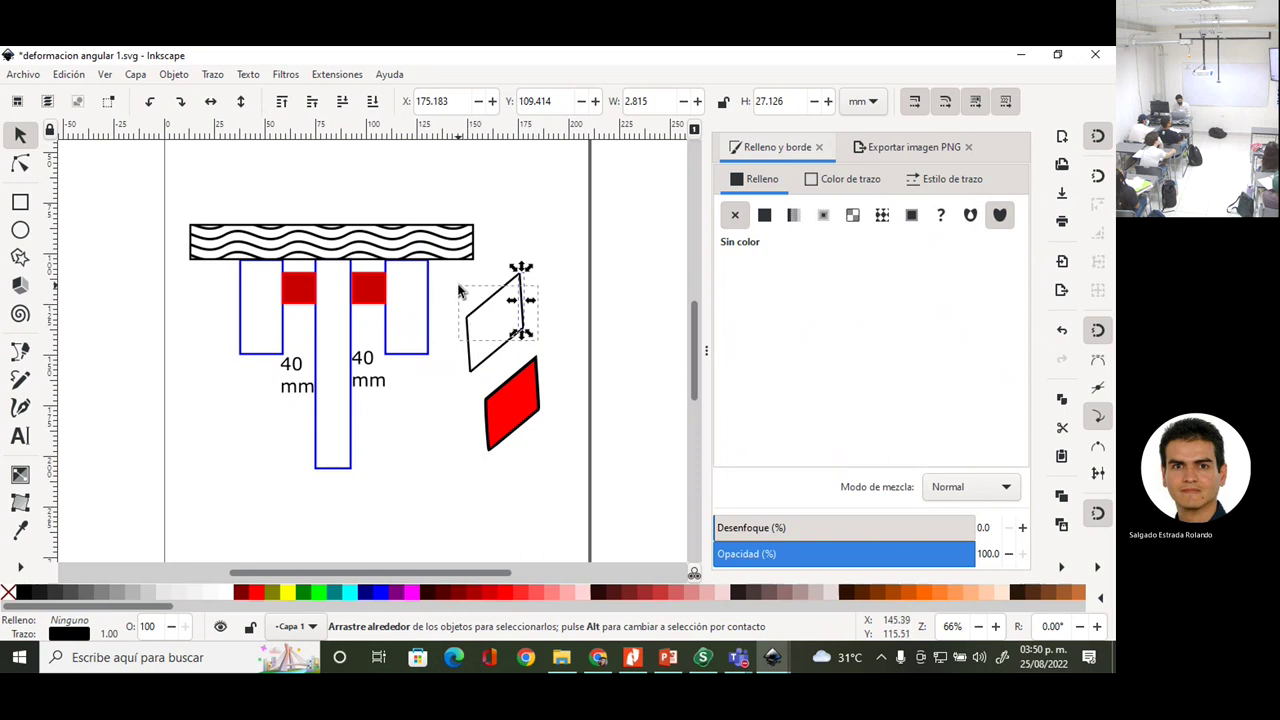
click(461, 291)
click(492, 305)
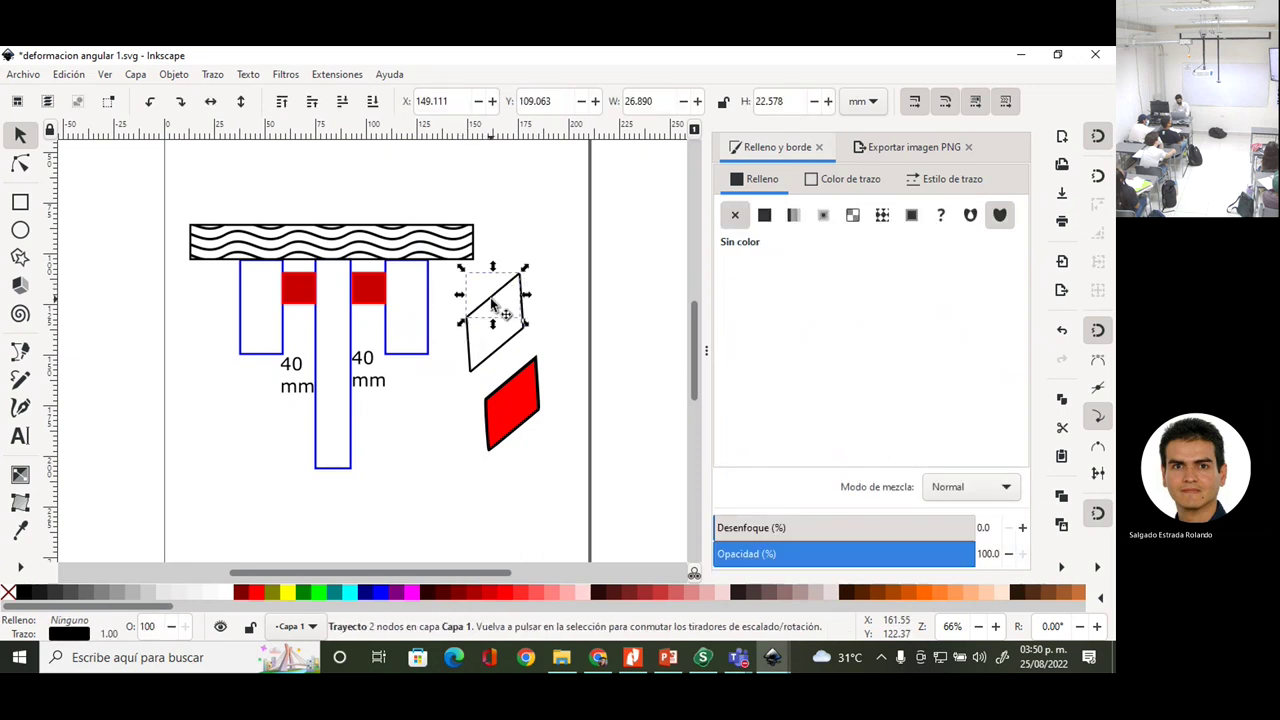
key(Delete)
click(486, 354)
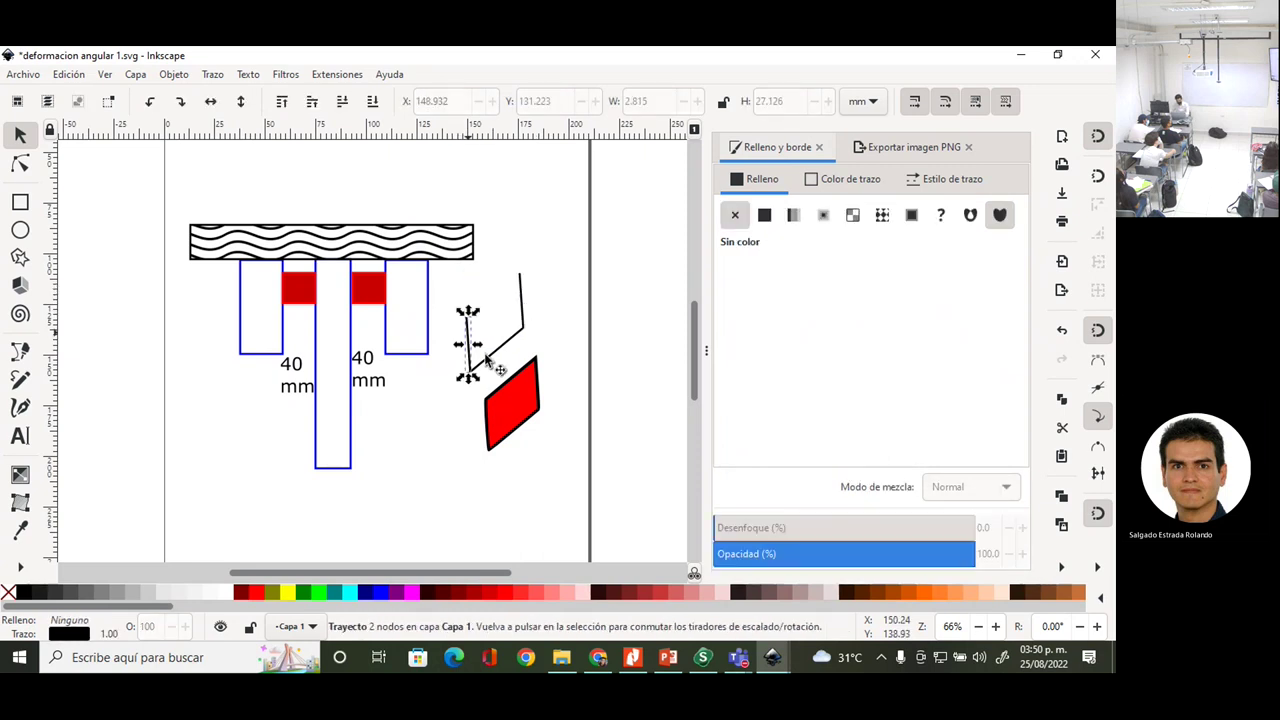
click(490, 362)
click(488, 360)
key(Delete)
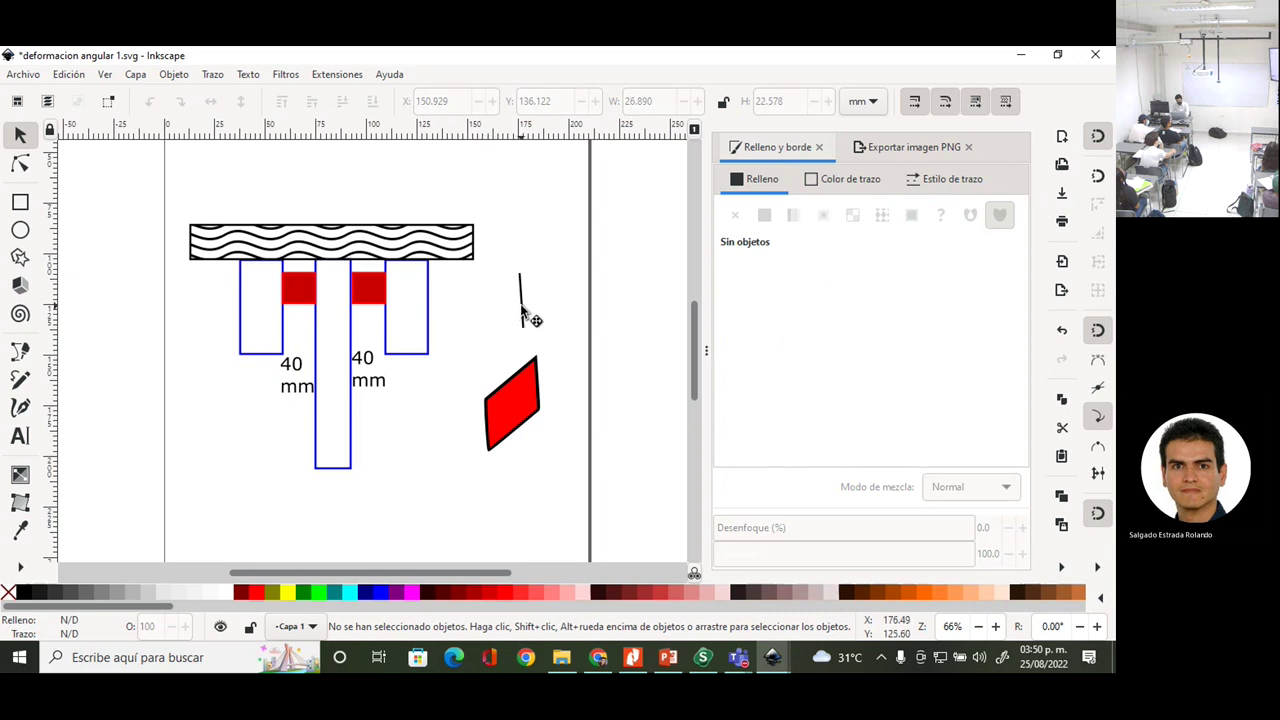
click(520, 290)
key(Delete)
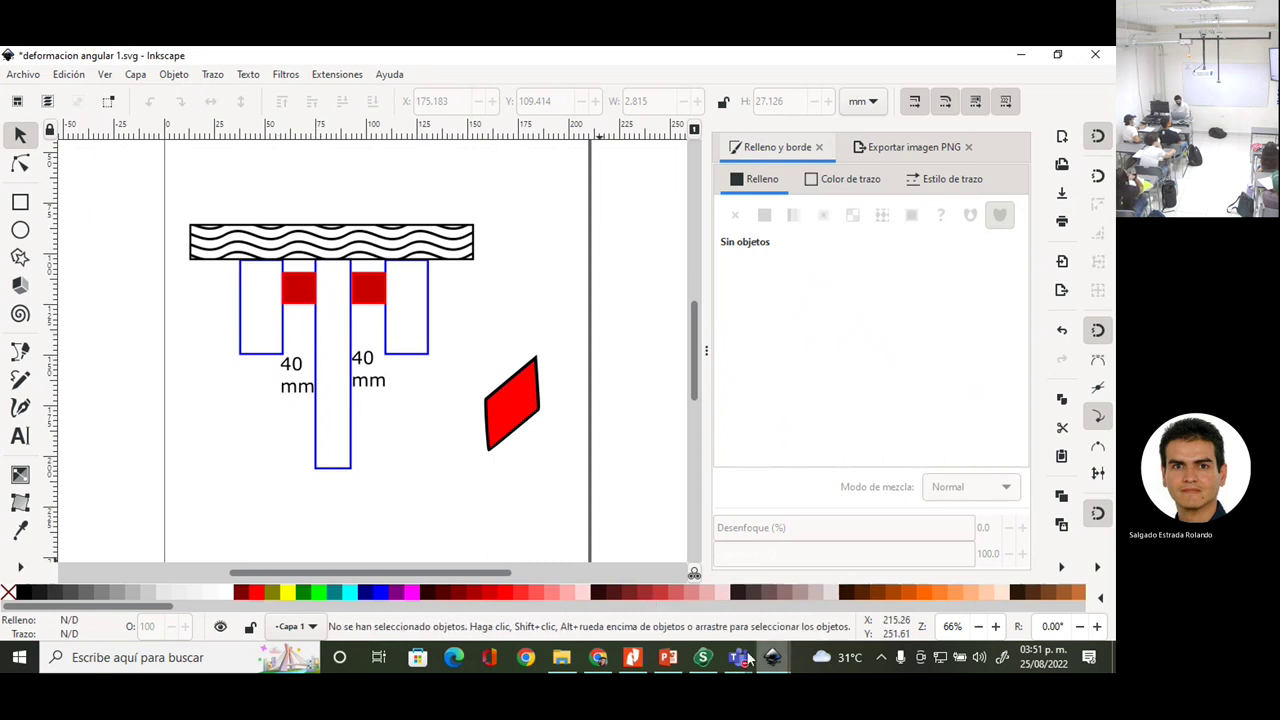
- Switch to SMath Solver and reduce the decimal places of the Δv formula's result so it displays as 1 mm
click(703, 657)
scroll(530, 432, down, 5)
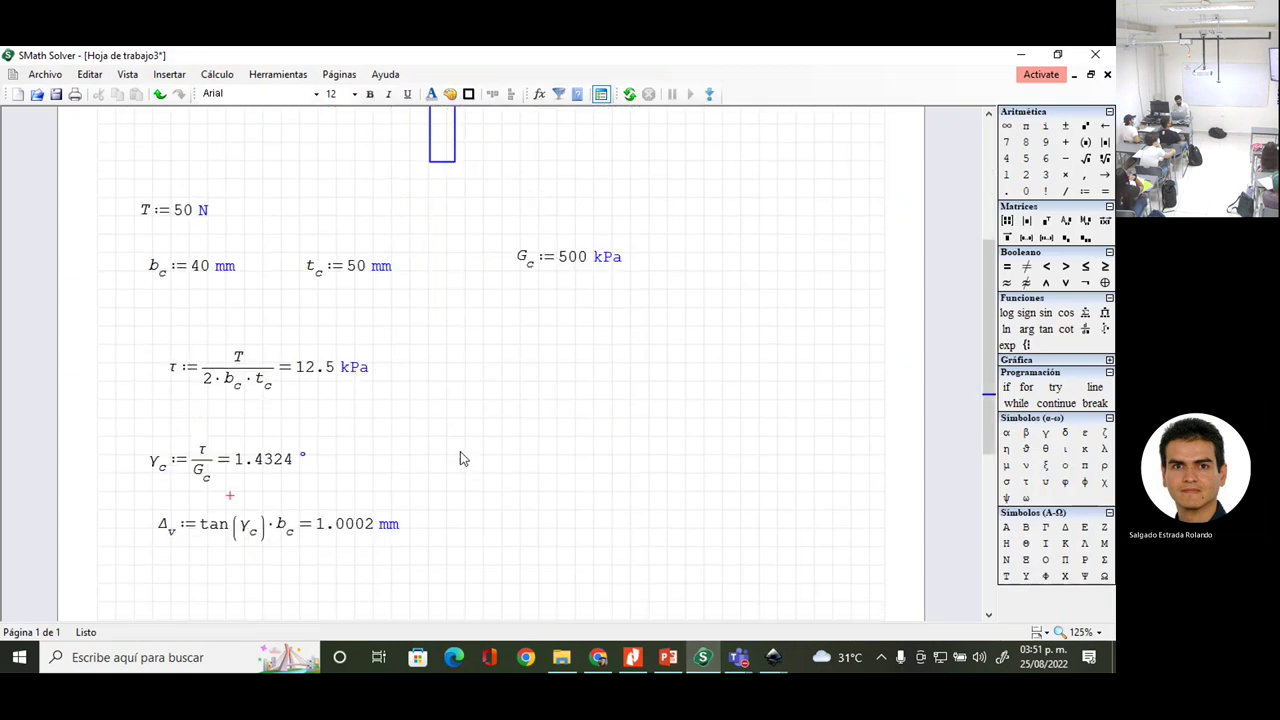
mouse_move(240, 392)
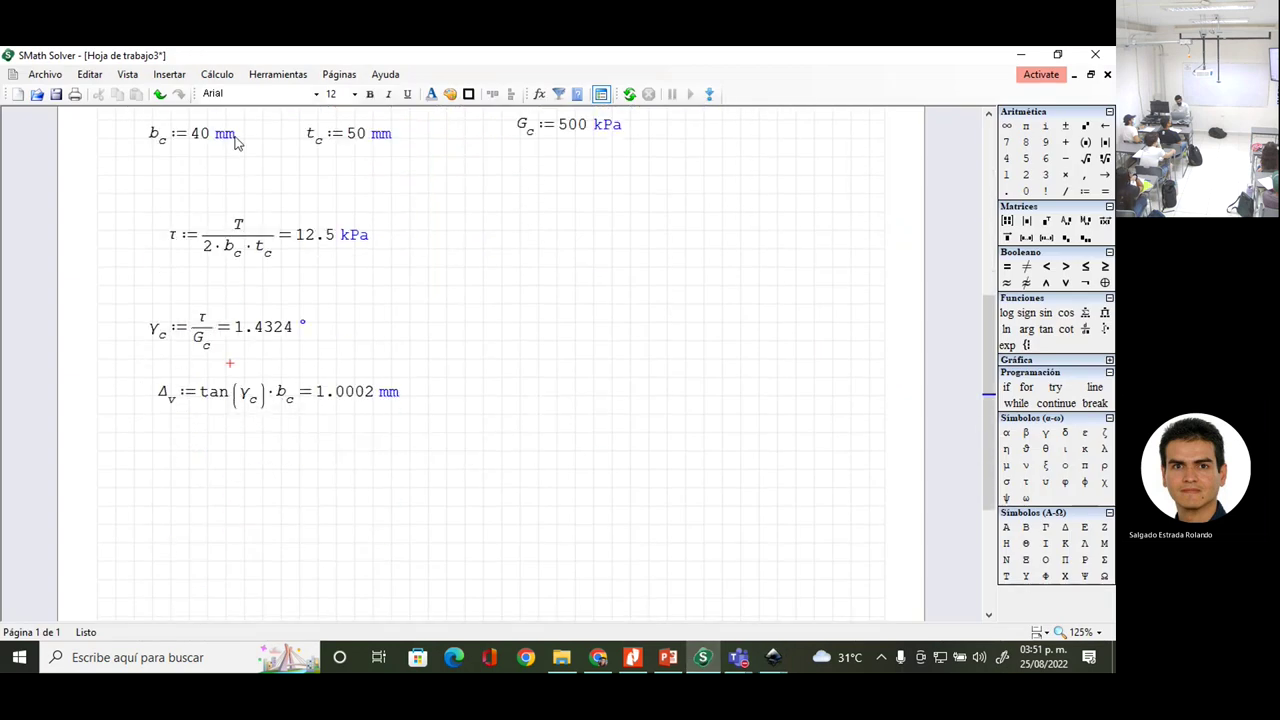
mouse_move(237, 142)
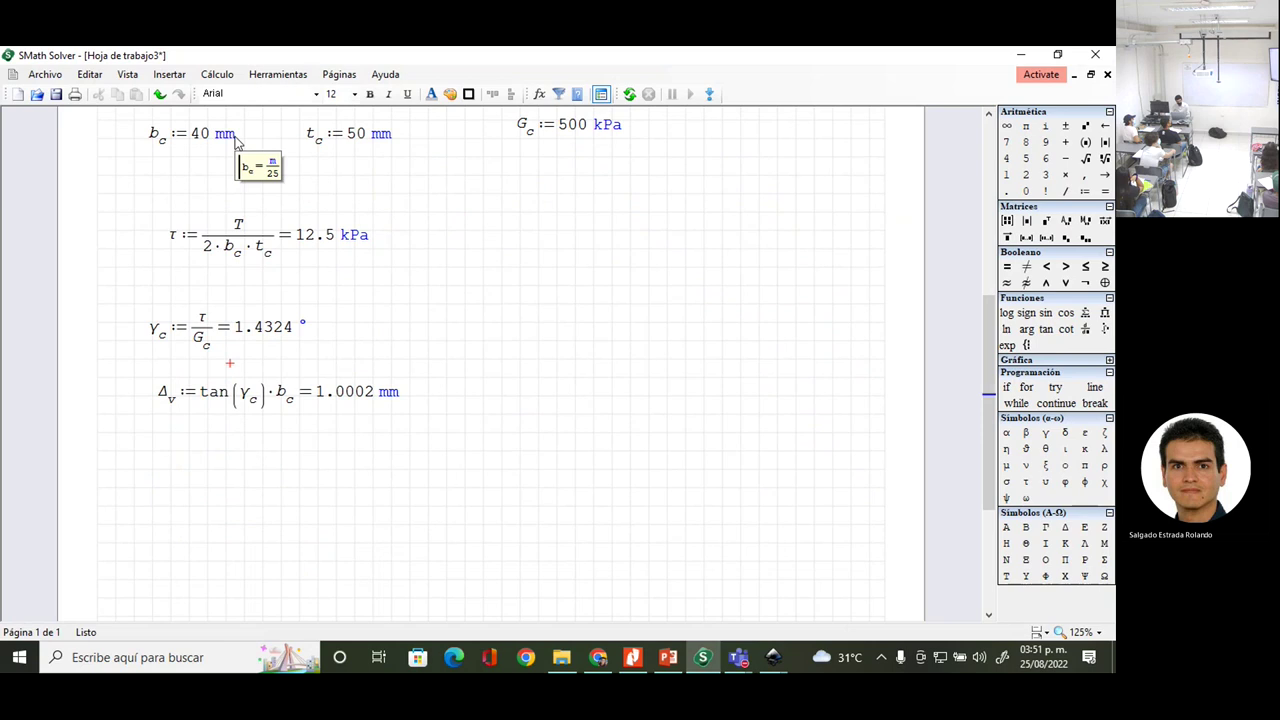
click(368, 394)
right_click(368, 396)
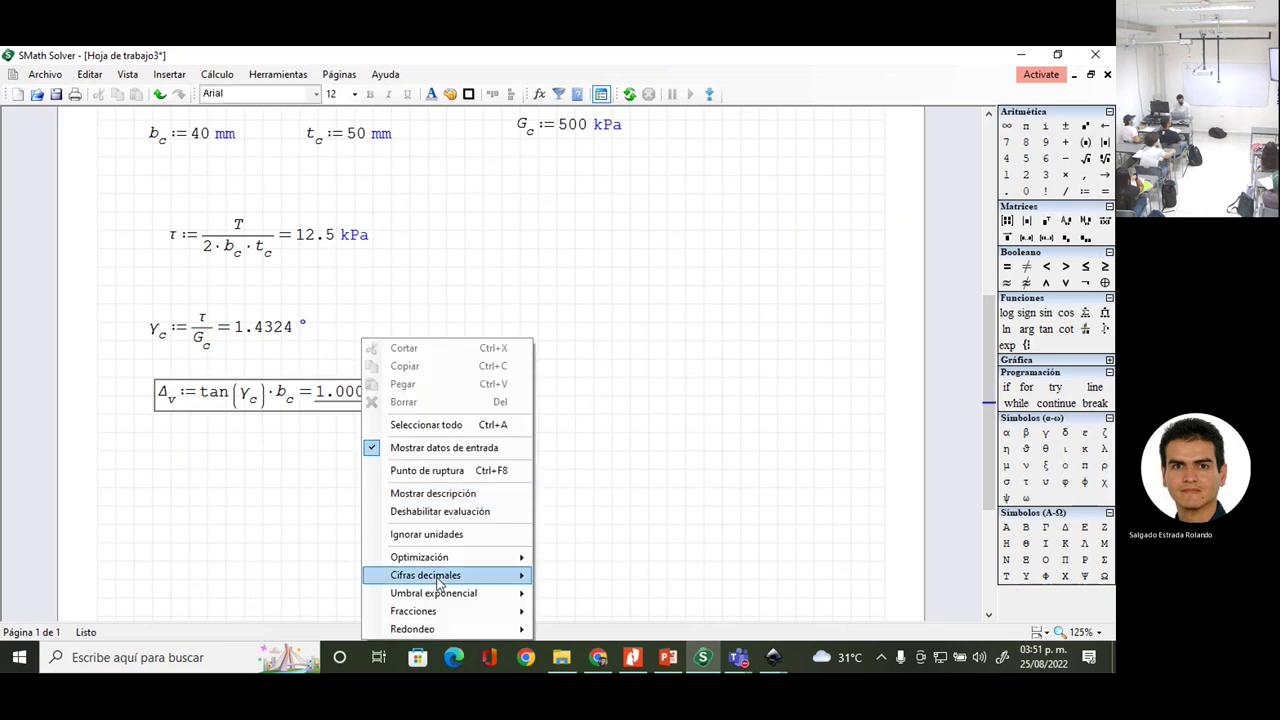
mouse_move(500, 577)
click(617, 398)
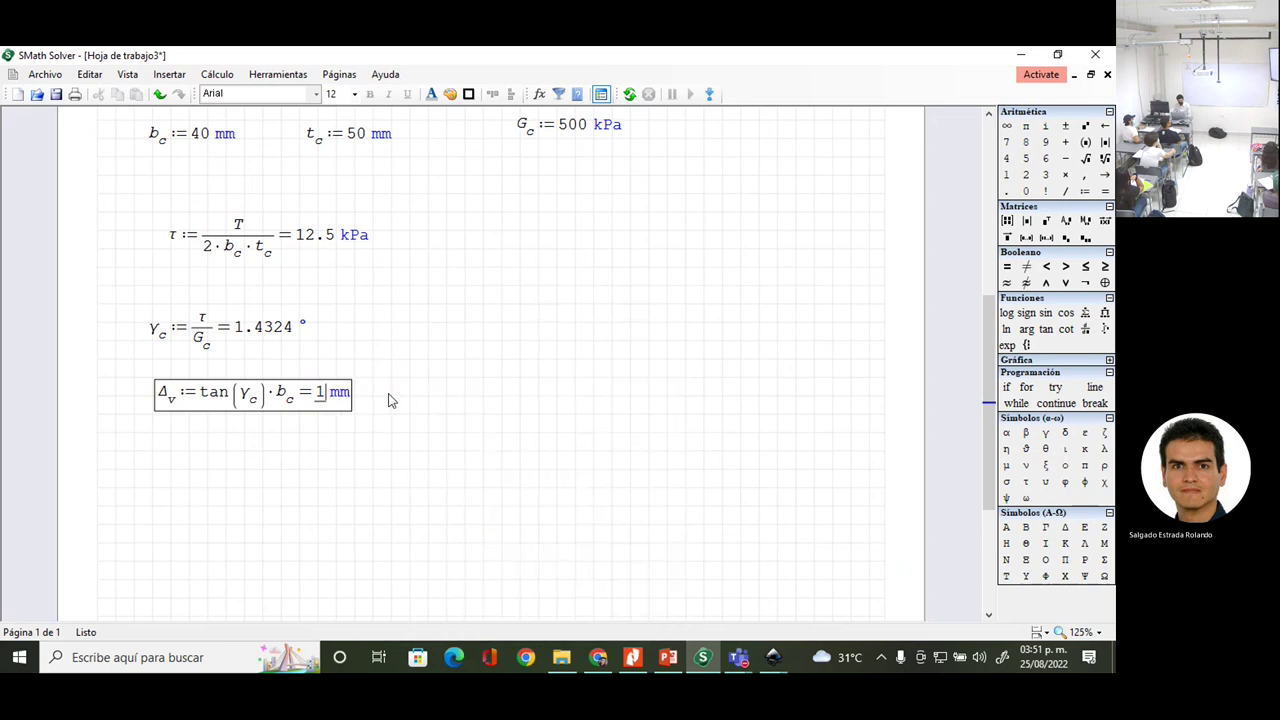
click(423, 366)
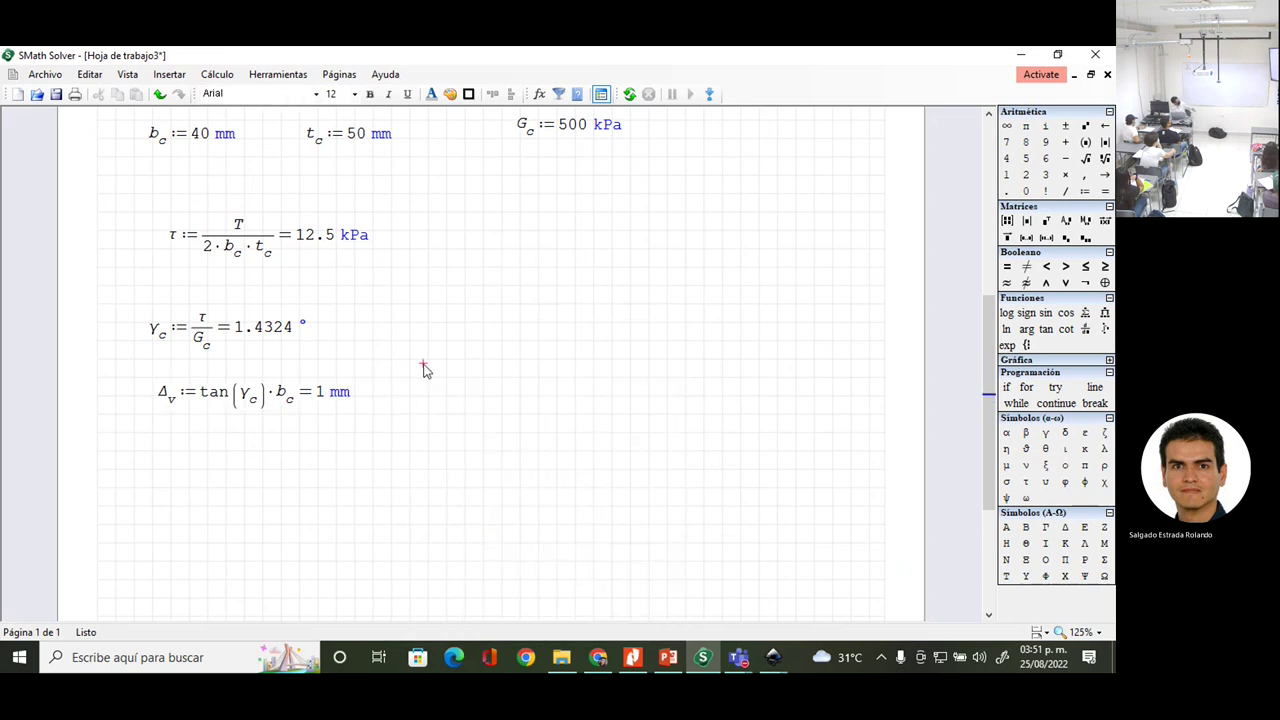
- Set the result of the γc formula to 3 decimal places
click(282, 336)
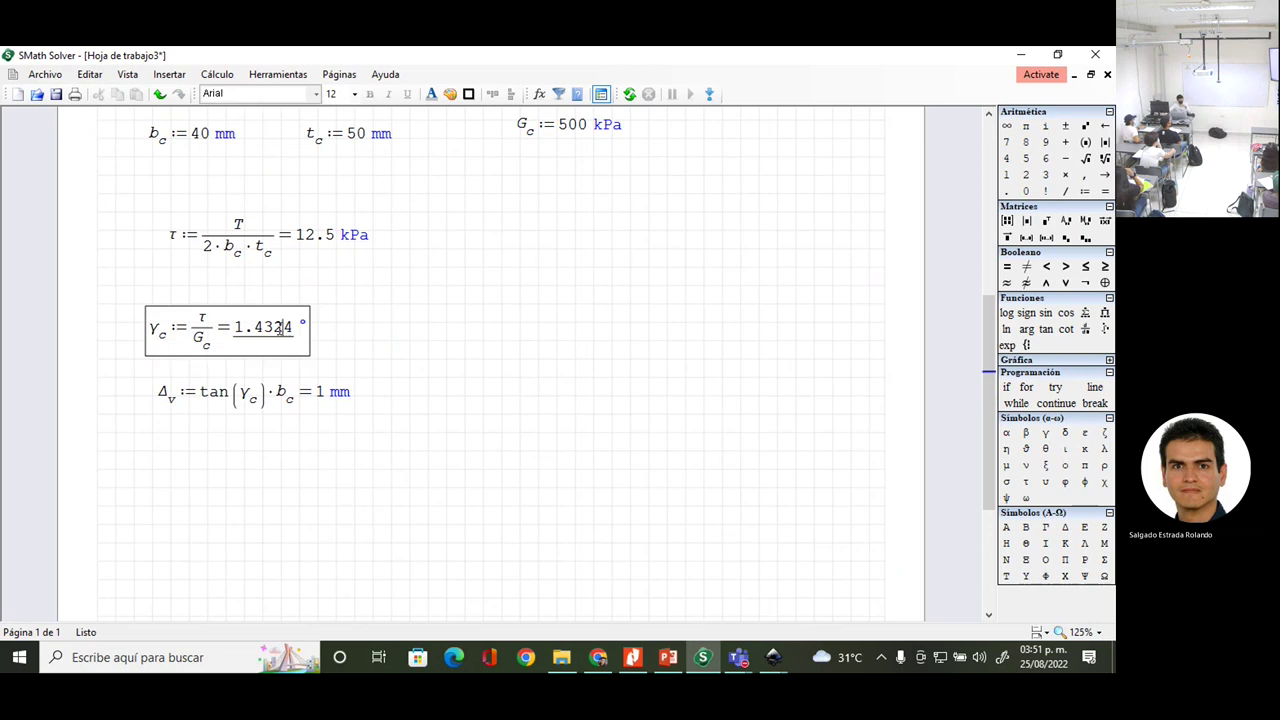
right_click(282, 336)
mouse_move(420, 565)
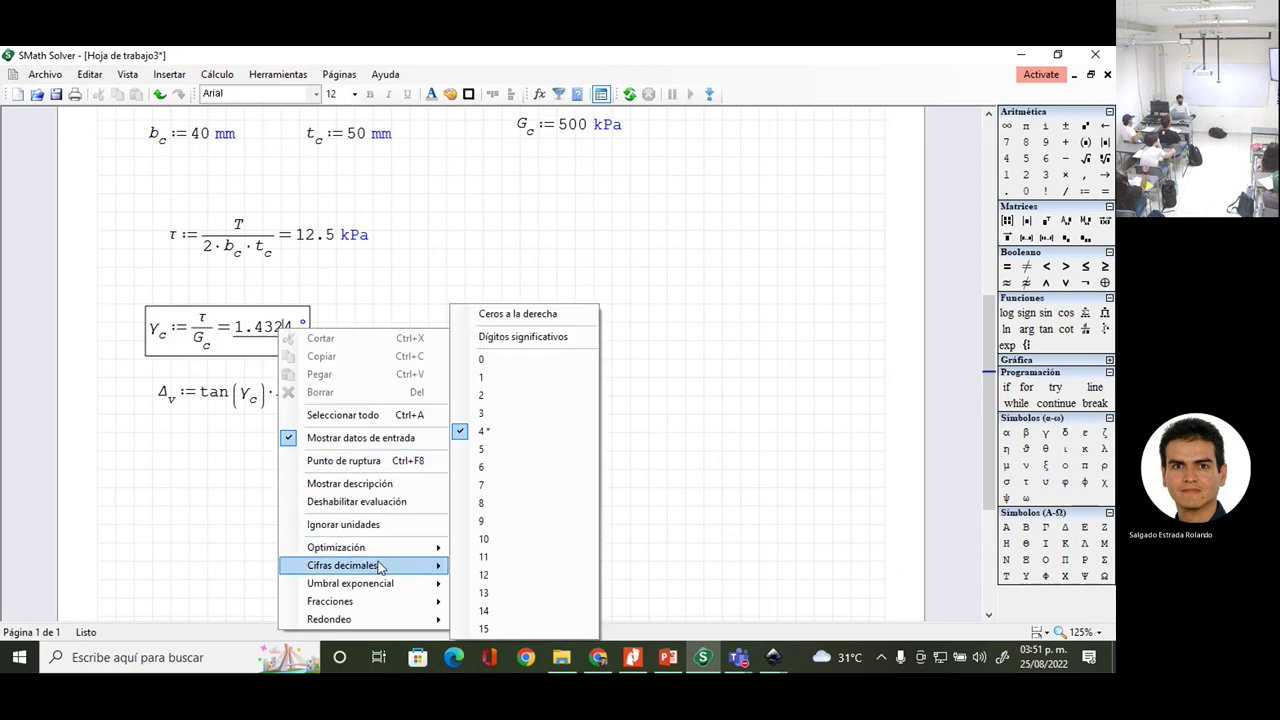
click(512, 418)
click(413, 326)
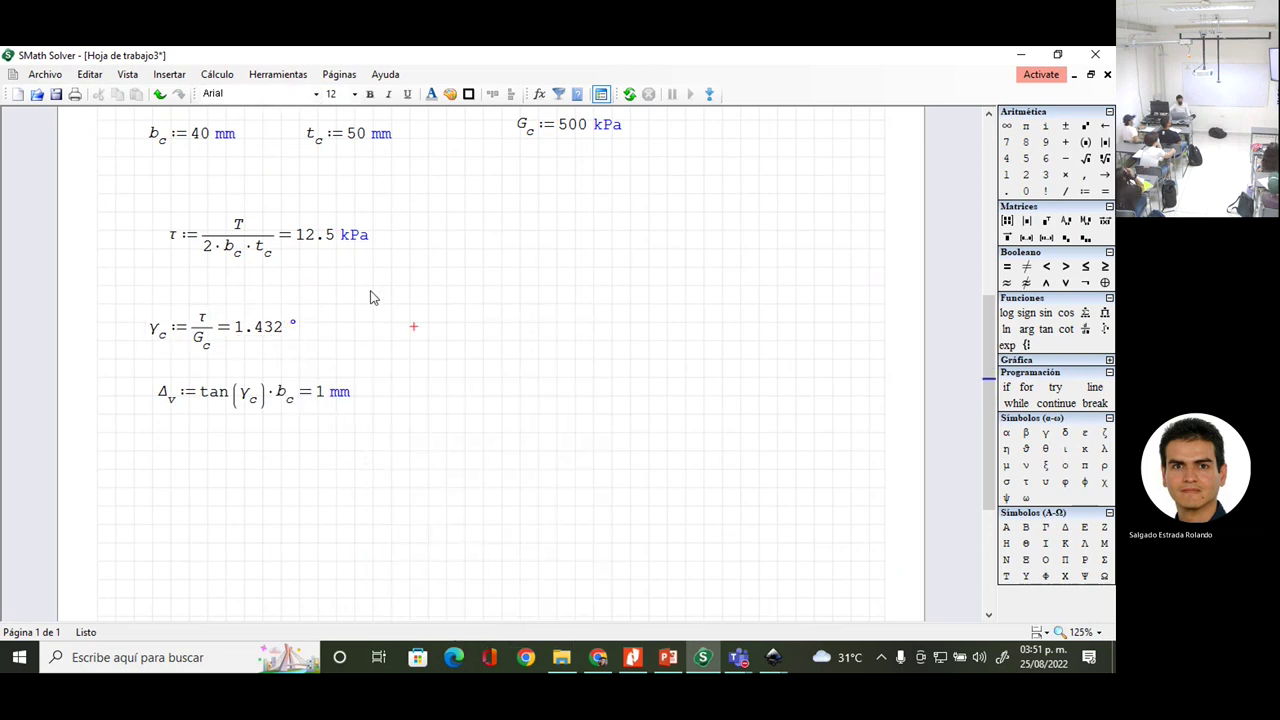
- Below the Δv formula, write the text "Finalmente se determinó que el elemento vertical se desplaza una cantidad de"
scroll(376, 300, up, 4)
scroll(374, 309, down, 6)
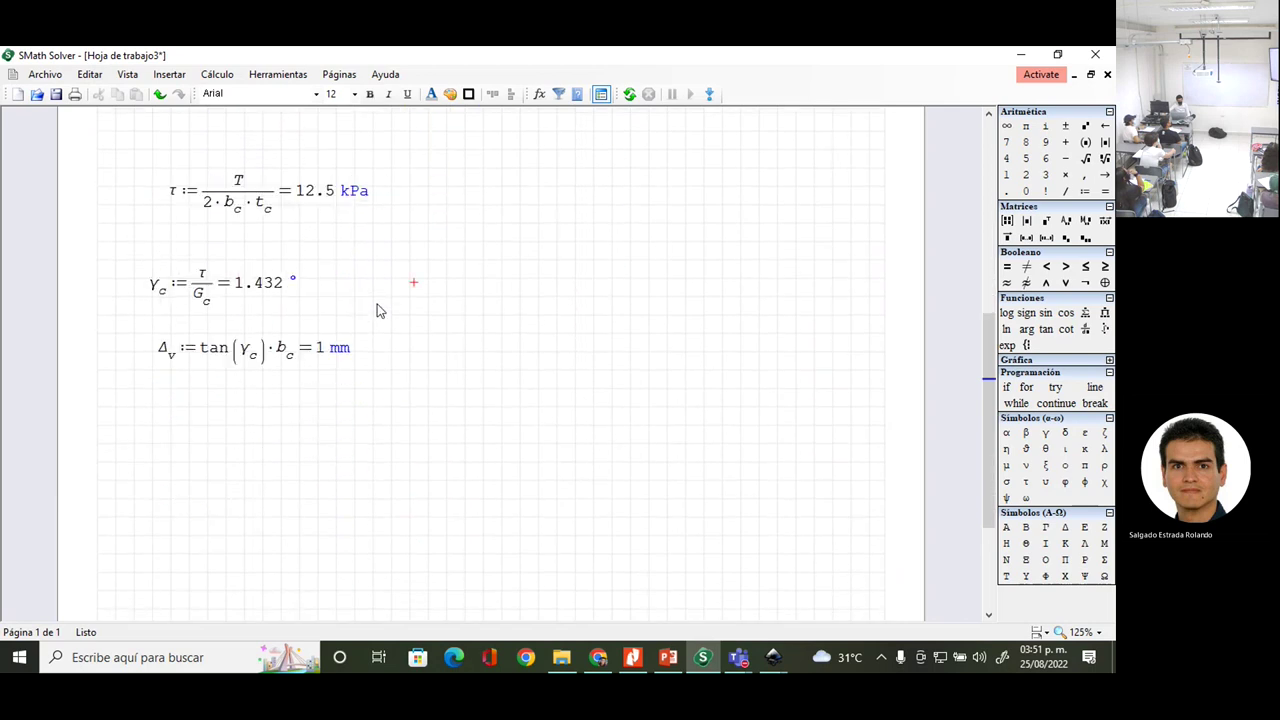
click(119, 344)
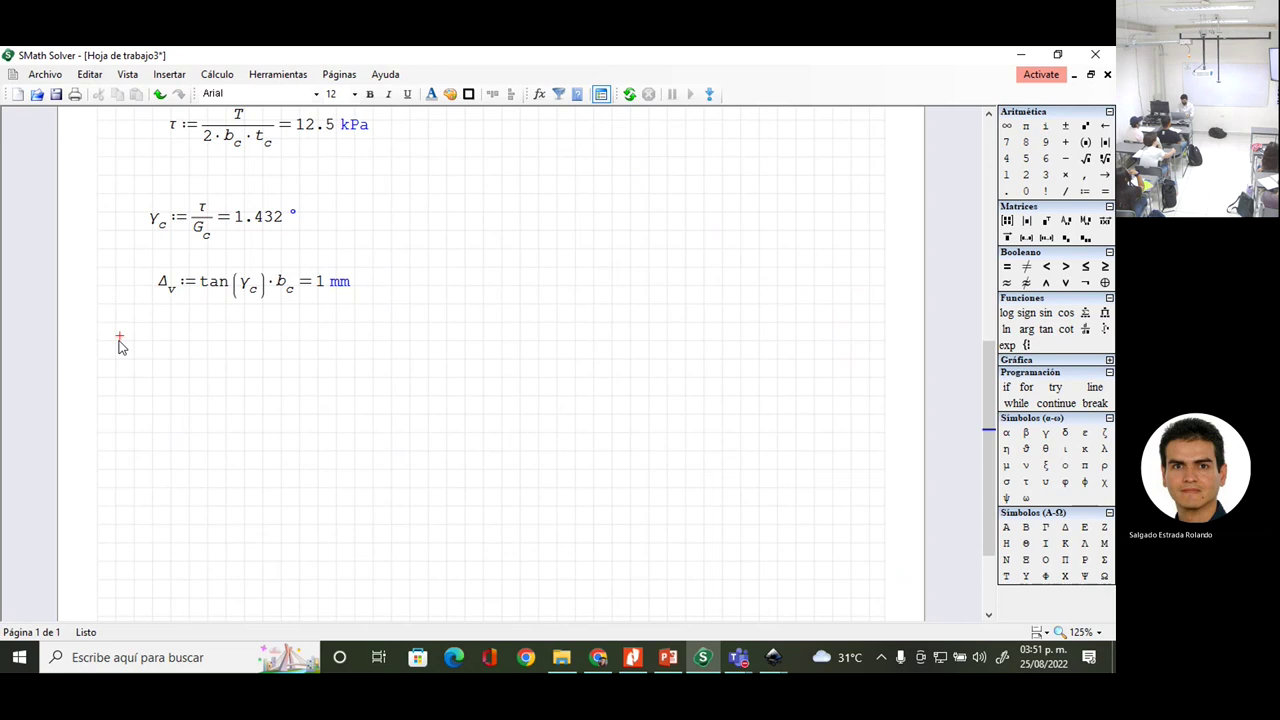
text(Fina)
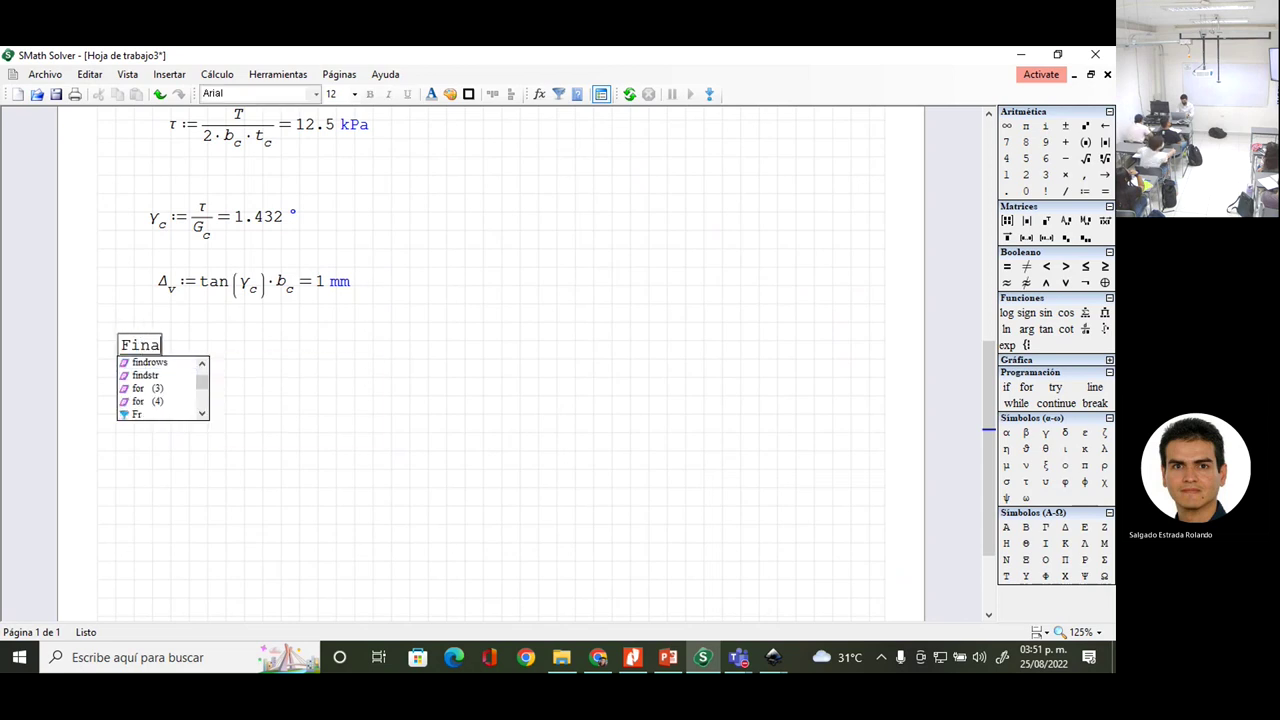
text(lmente se)
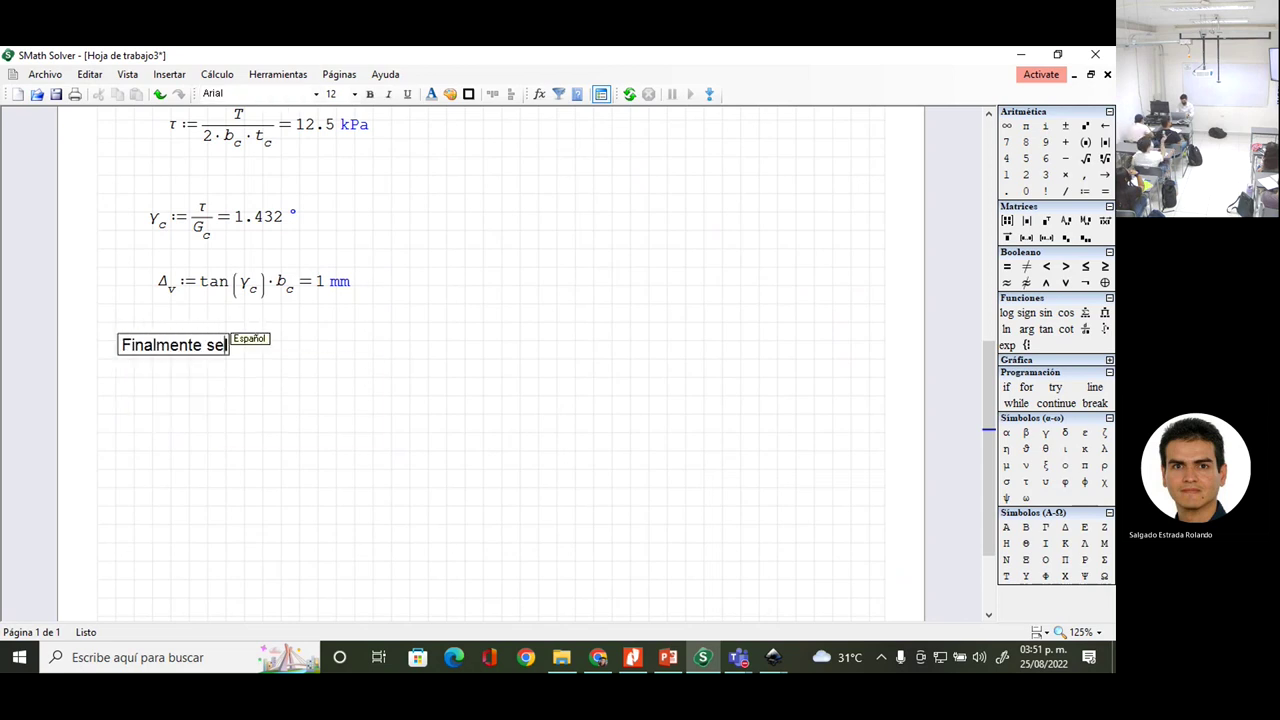
text( determin)
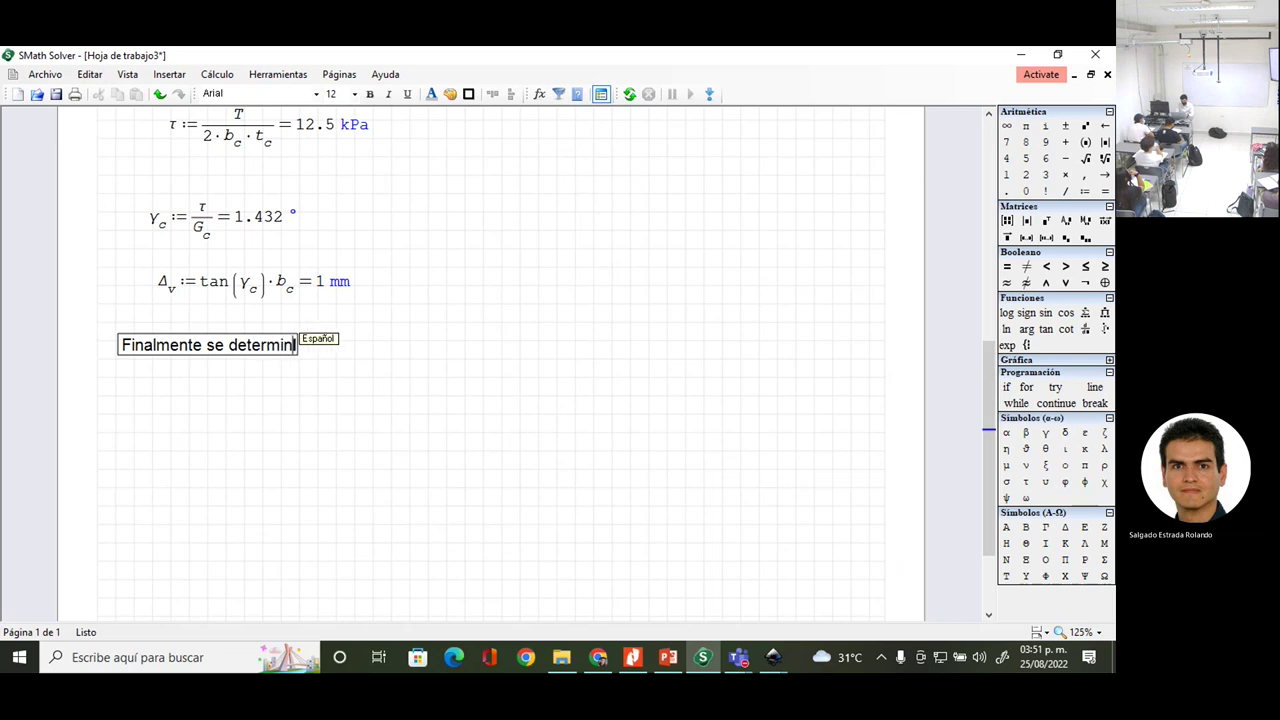
text(ó que el l)
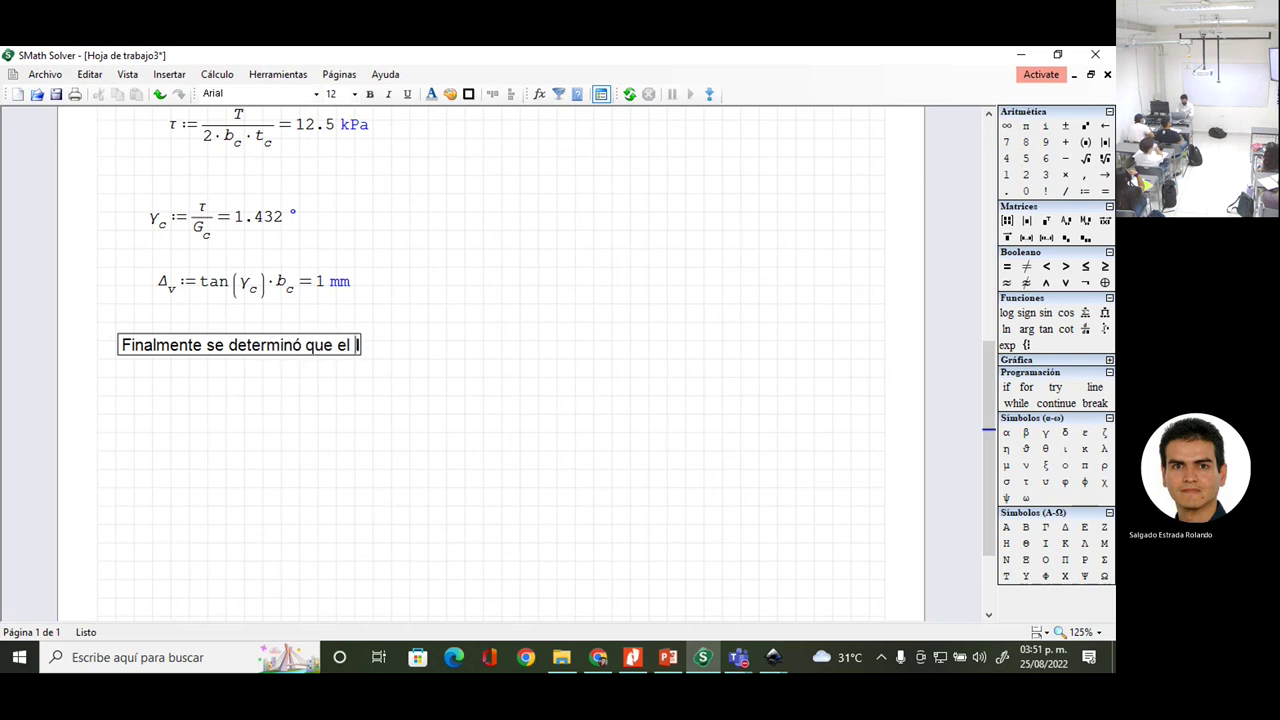
text(elemen)
key(BackSpace)
key(BackSpace)
key(BackSpace)
key(BackSpace)
text(emento vertical)
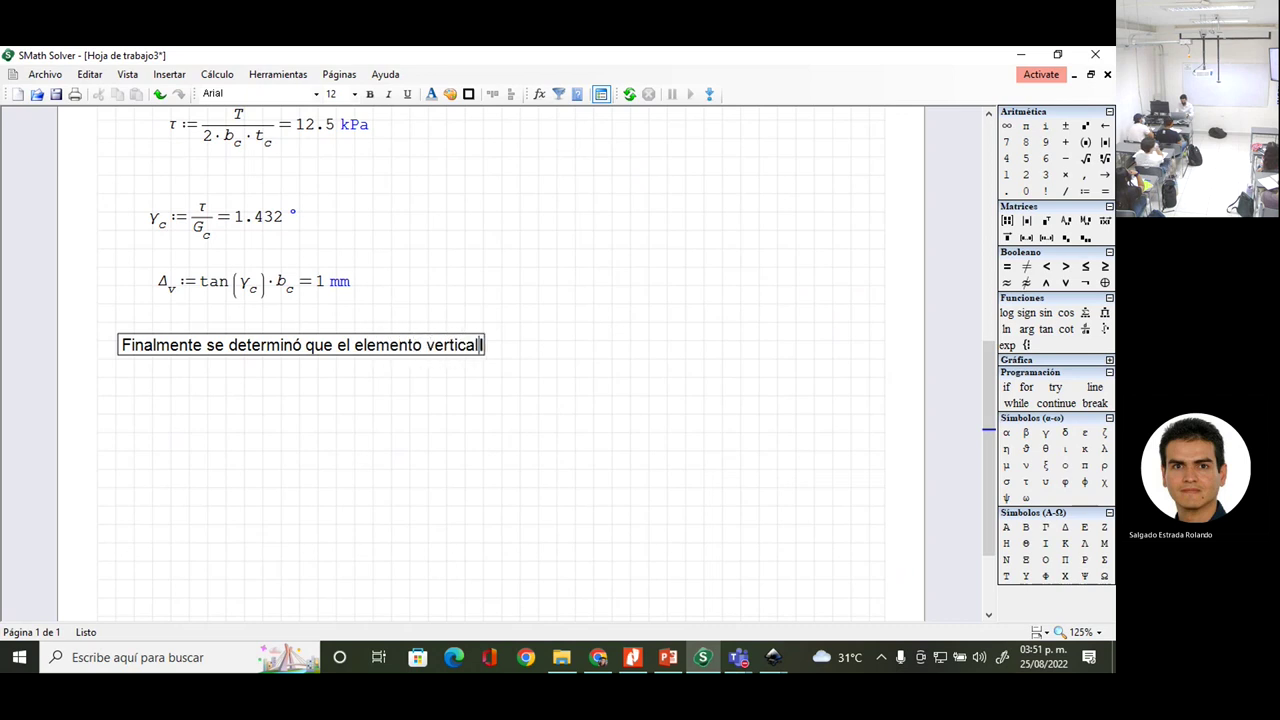
text( se despaz)
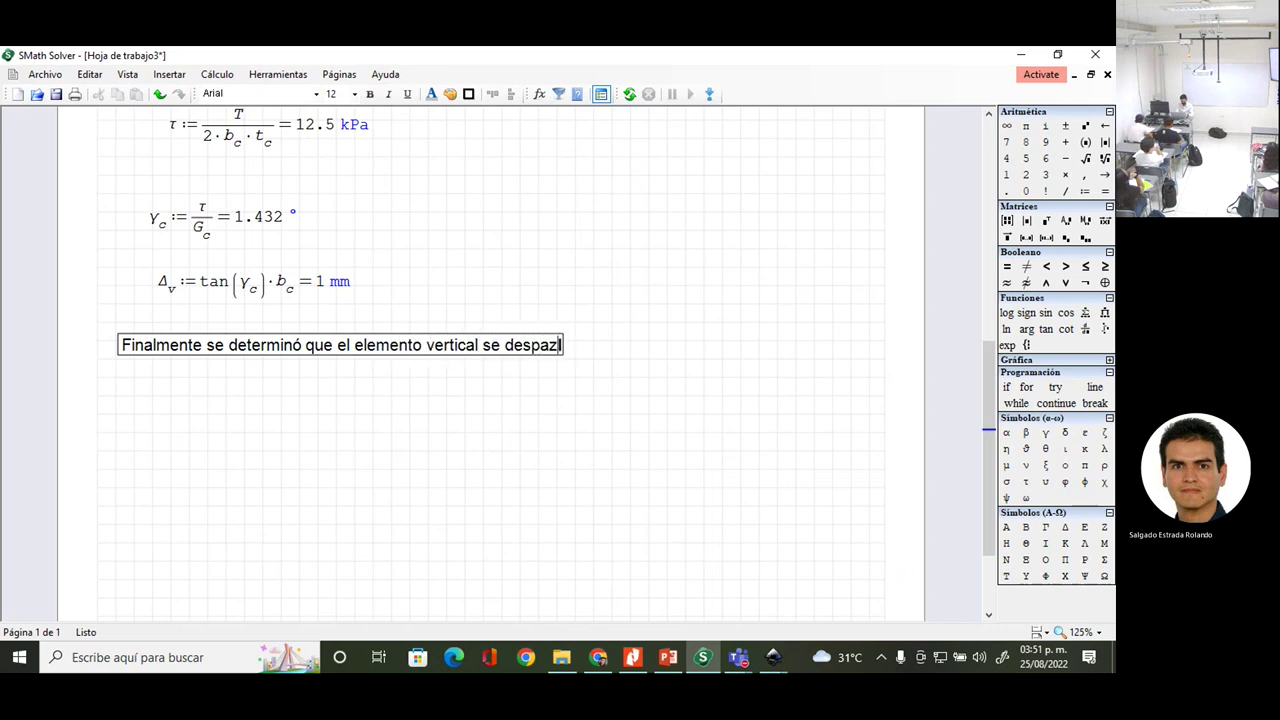
key(BackSpace)
key(BackSpace)
text(laza )
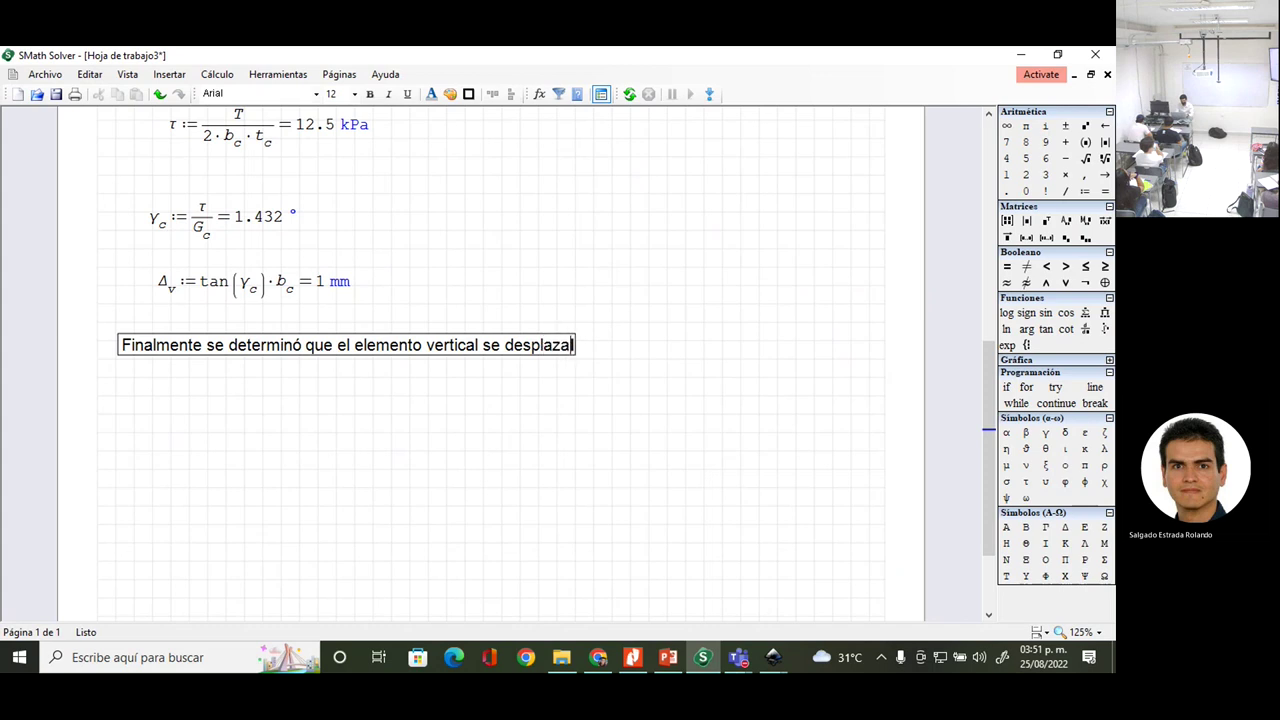
text(una cantidad de )
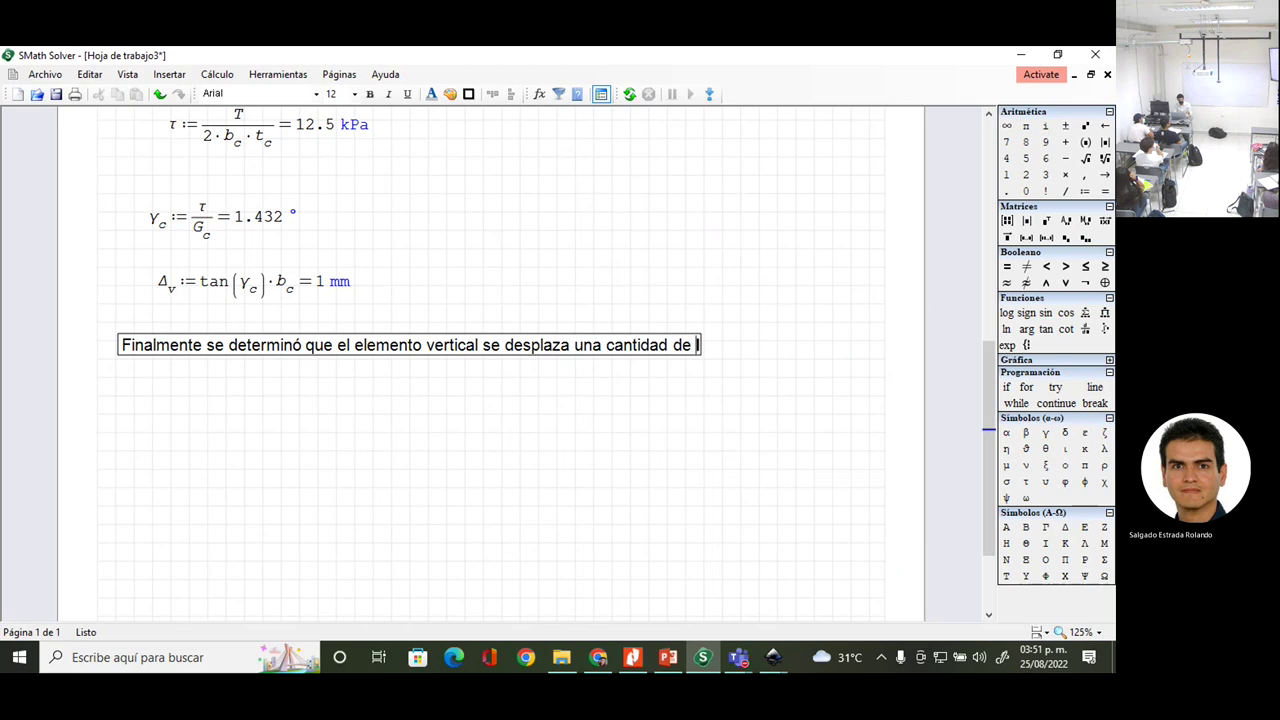
- End the conclusion sentence with the evaluated variable Δv and express its result in mm
text(D)
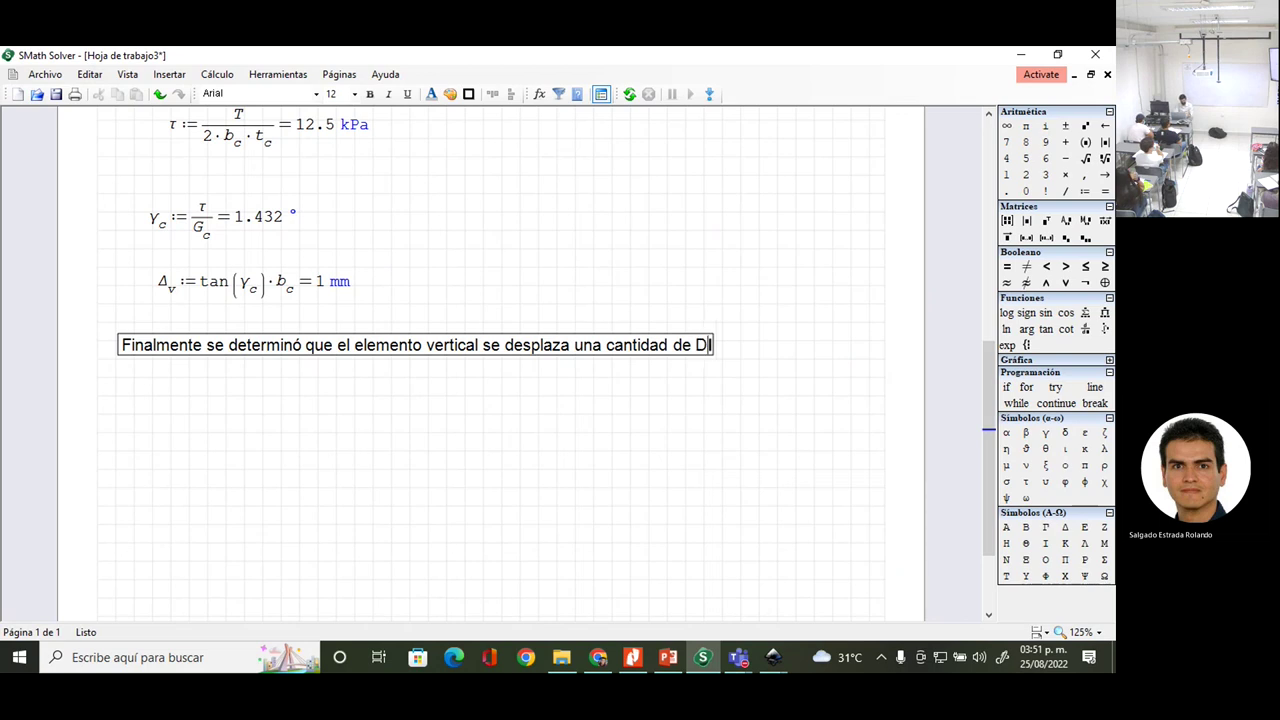
key(ctrl+g)
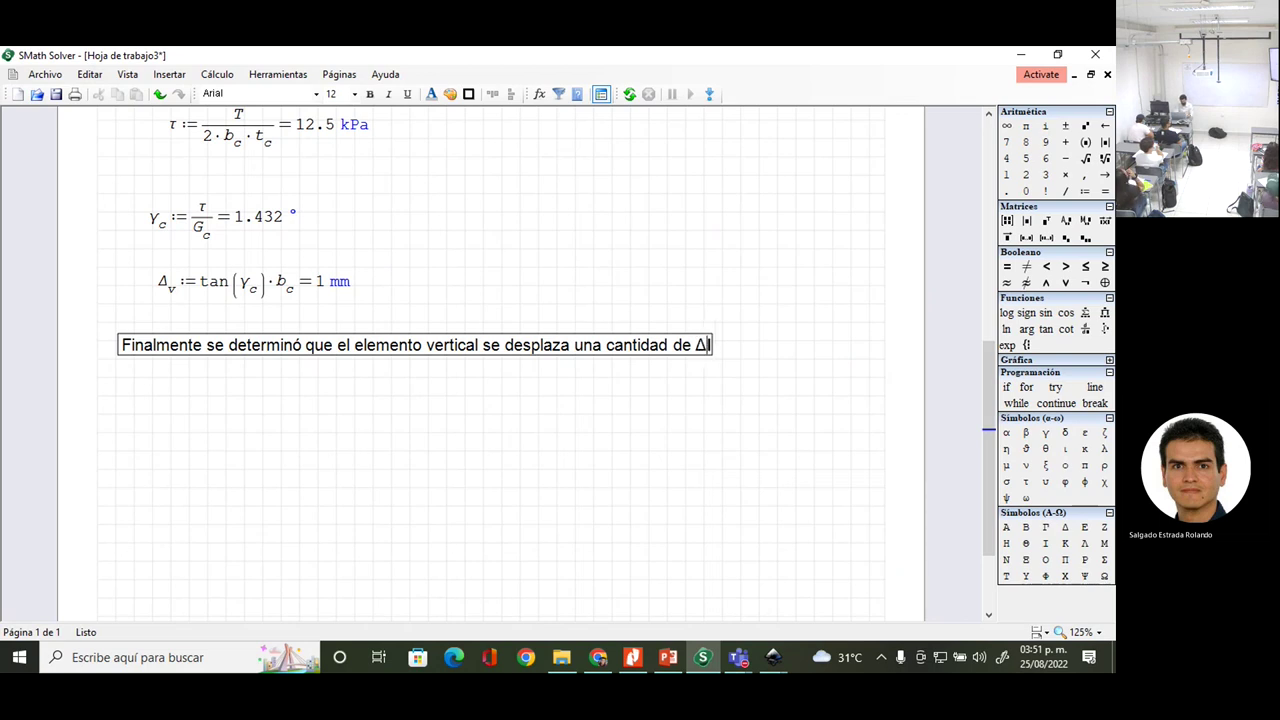
text(.v=)
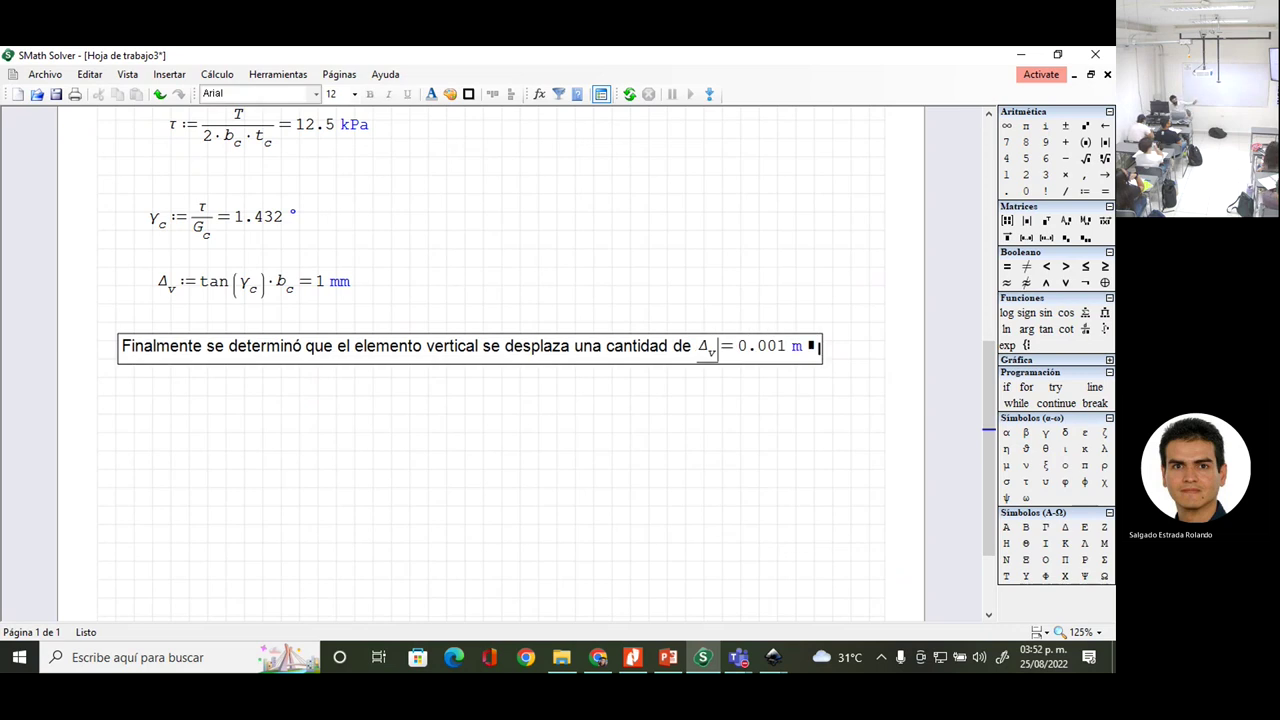
click(797, 347)
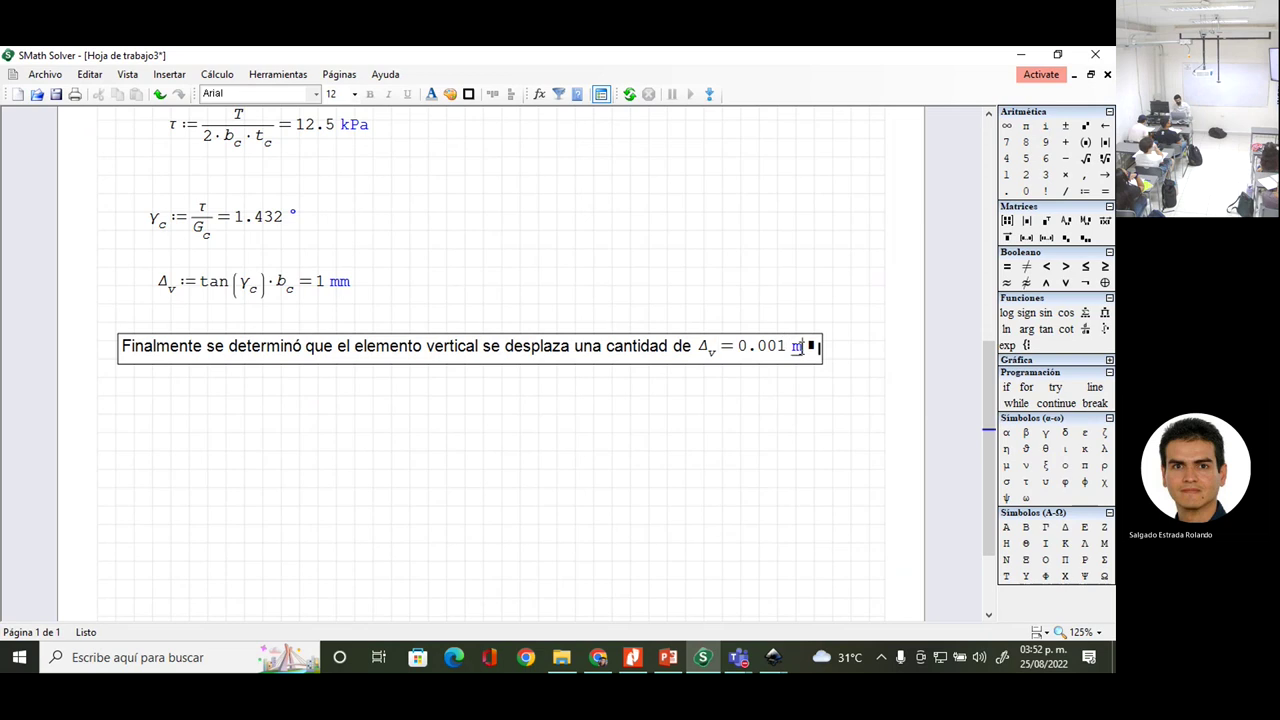
text(mm)
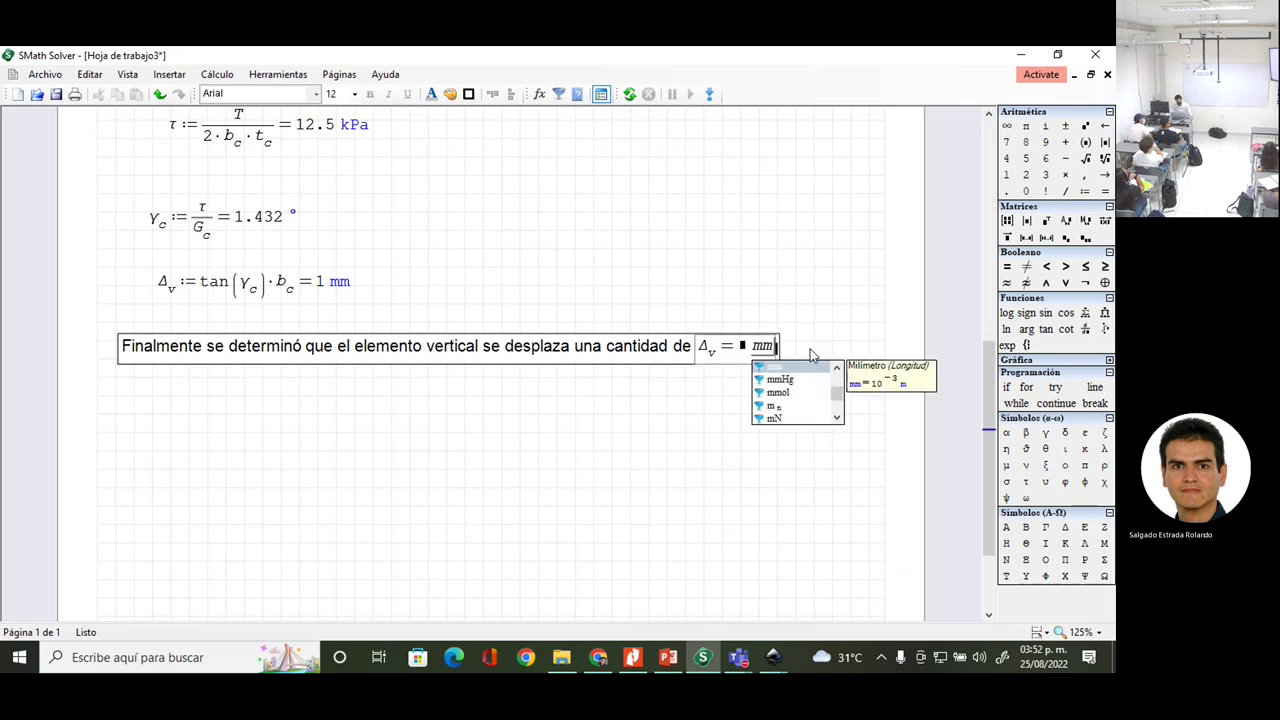
key(Return)
click(790, 262)
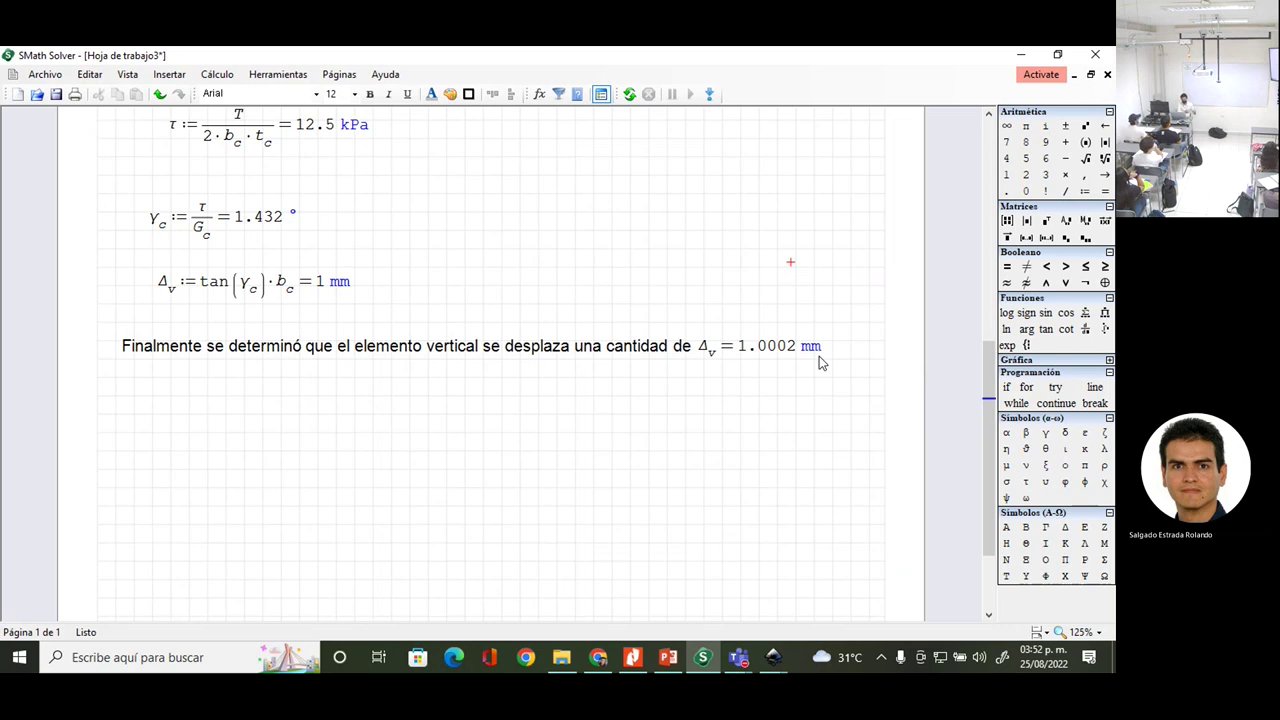
- Reduce the decimal places of the Δv result inside the conclusion sentence so it displays as 1 mm
click(781, 352)
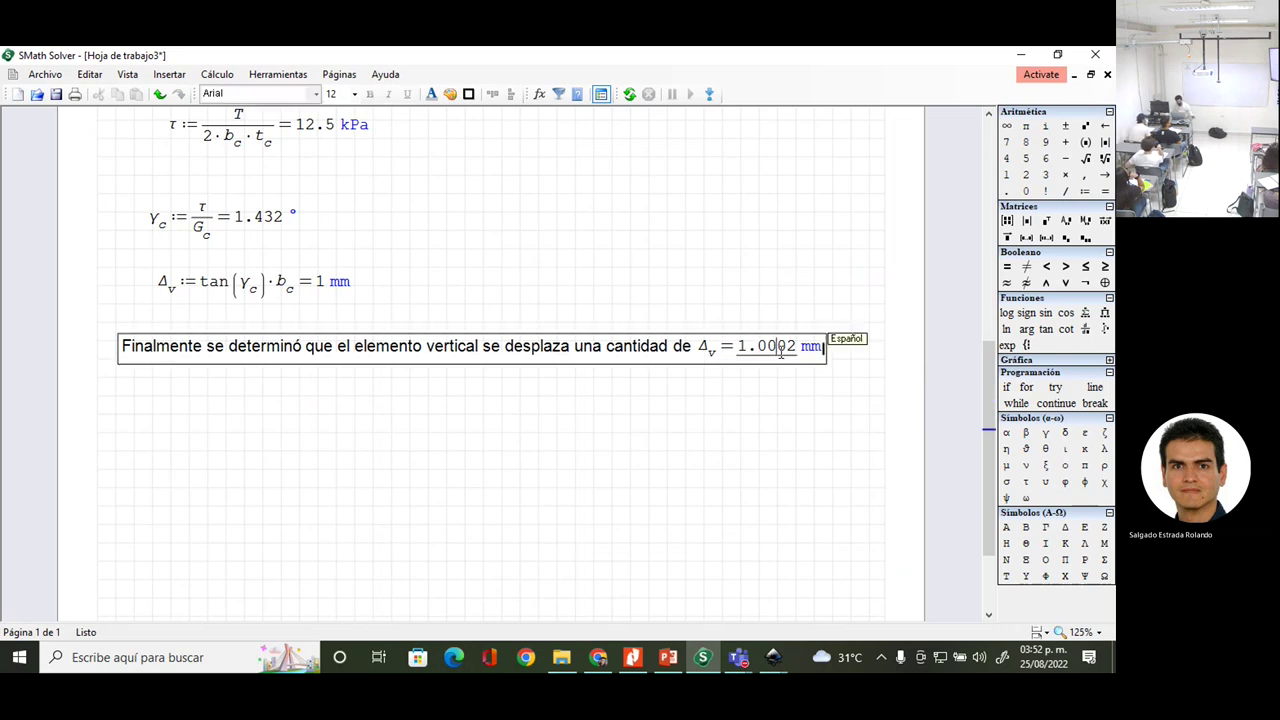
right_click(771, 346)
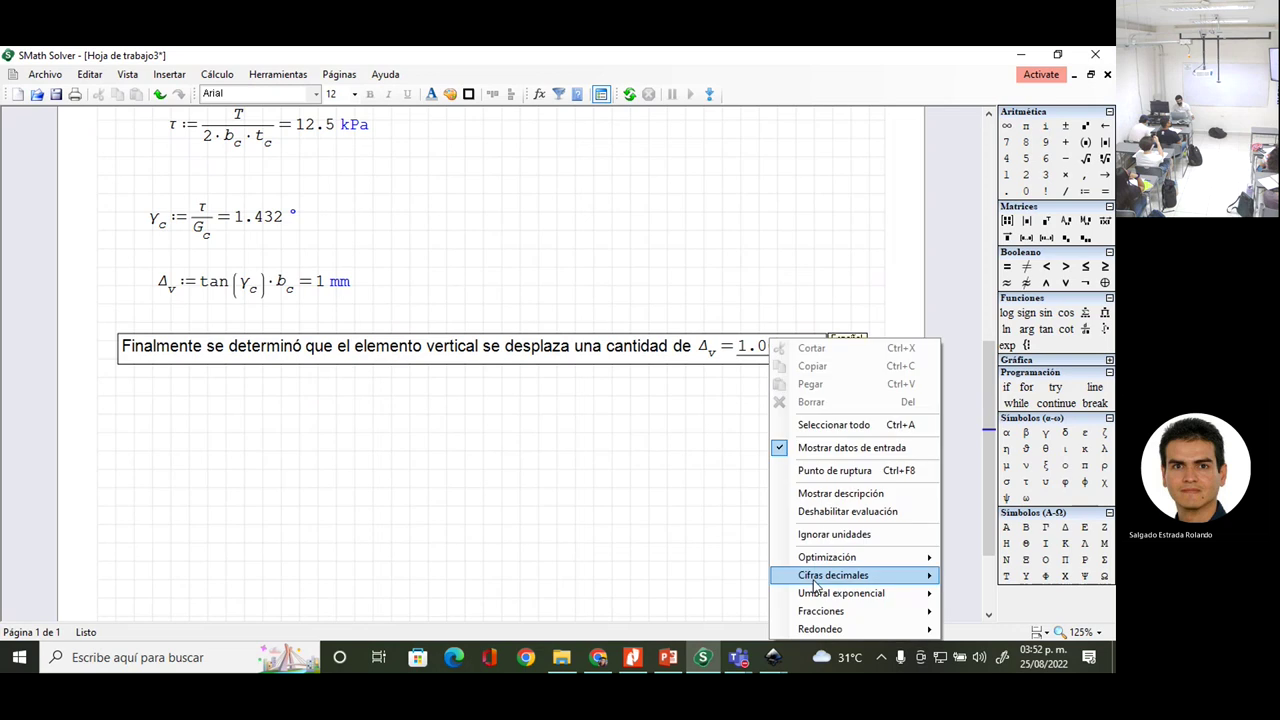
mouse_move(840, 575)
click(1010, 414)
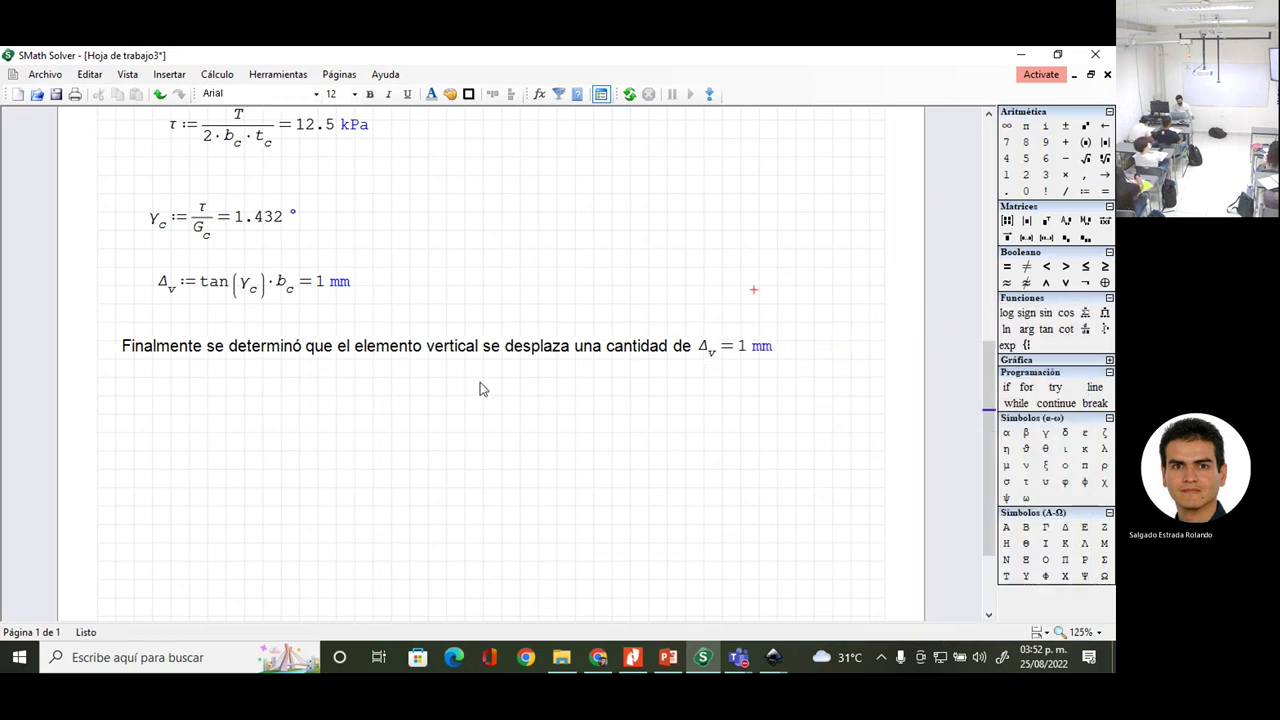
click(252, 348)
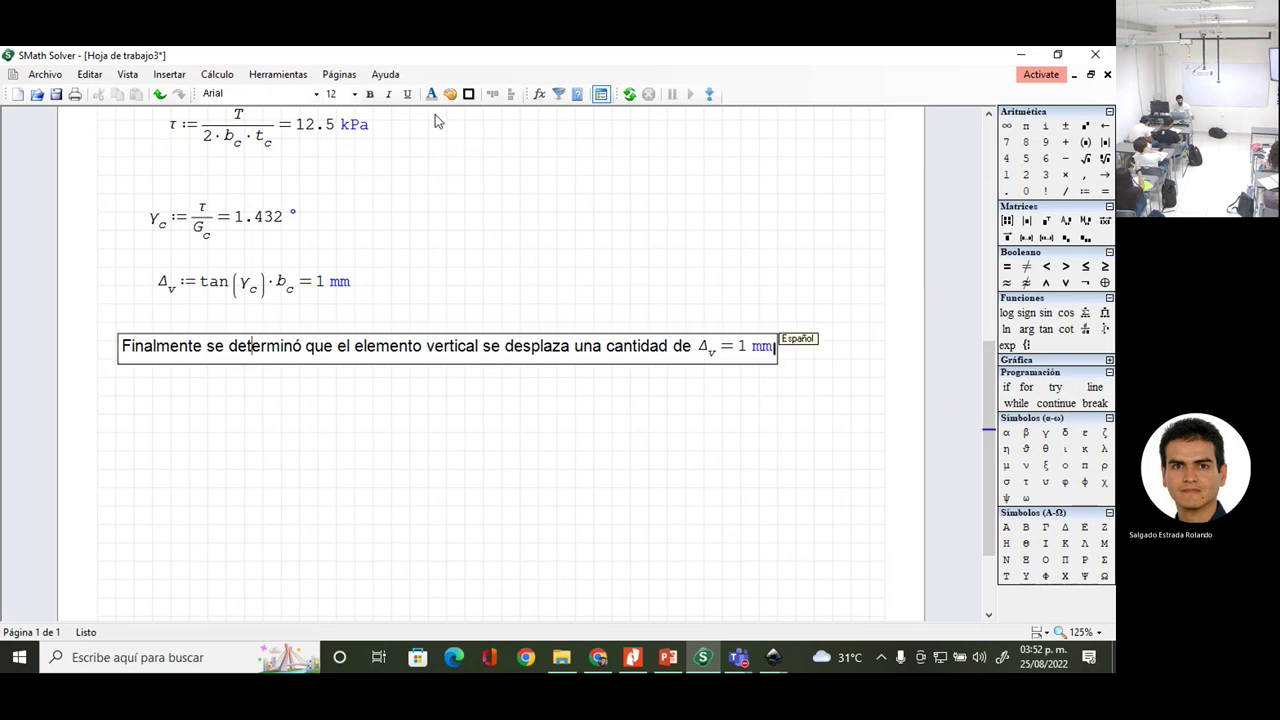
click(386, 298)
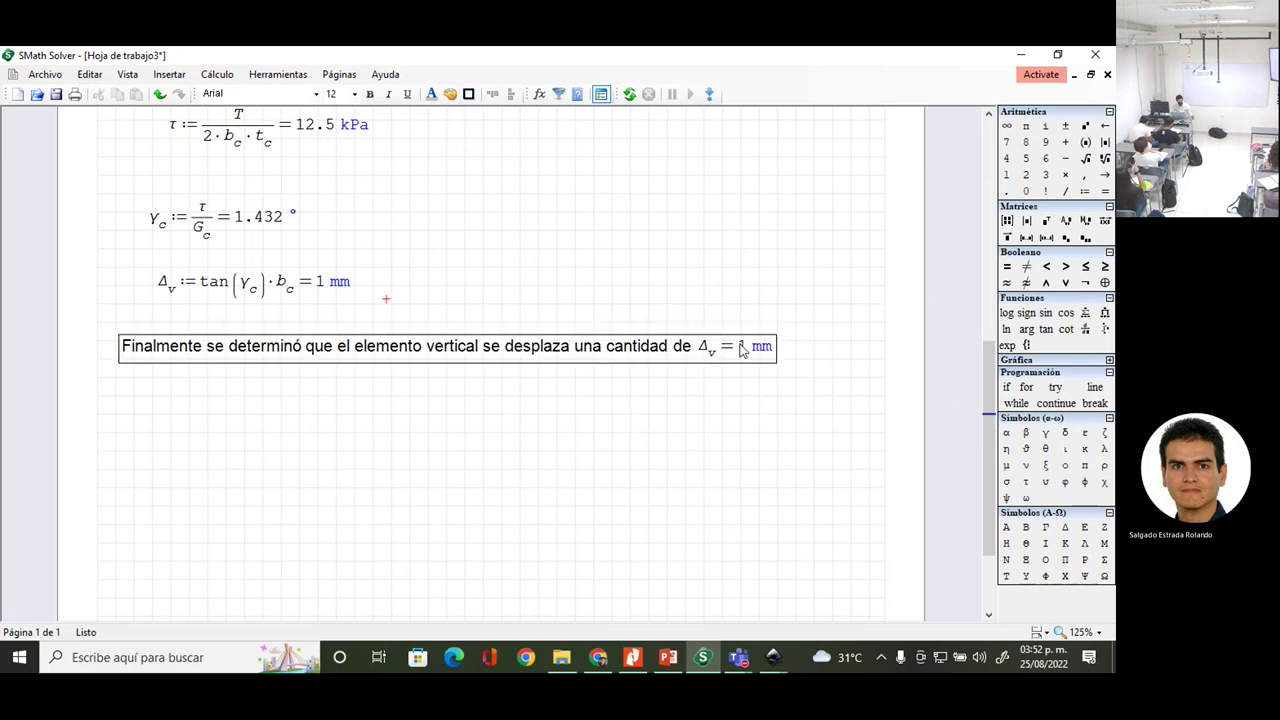